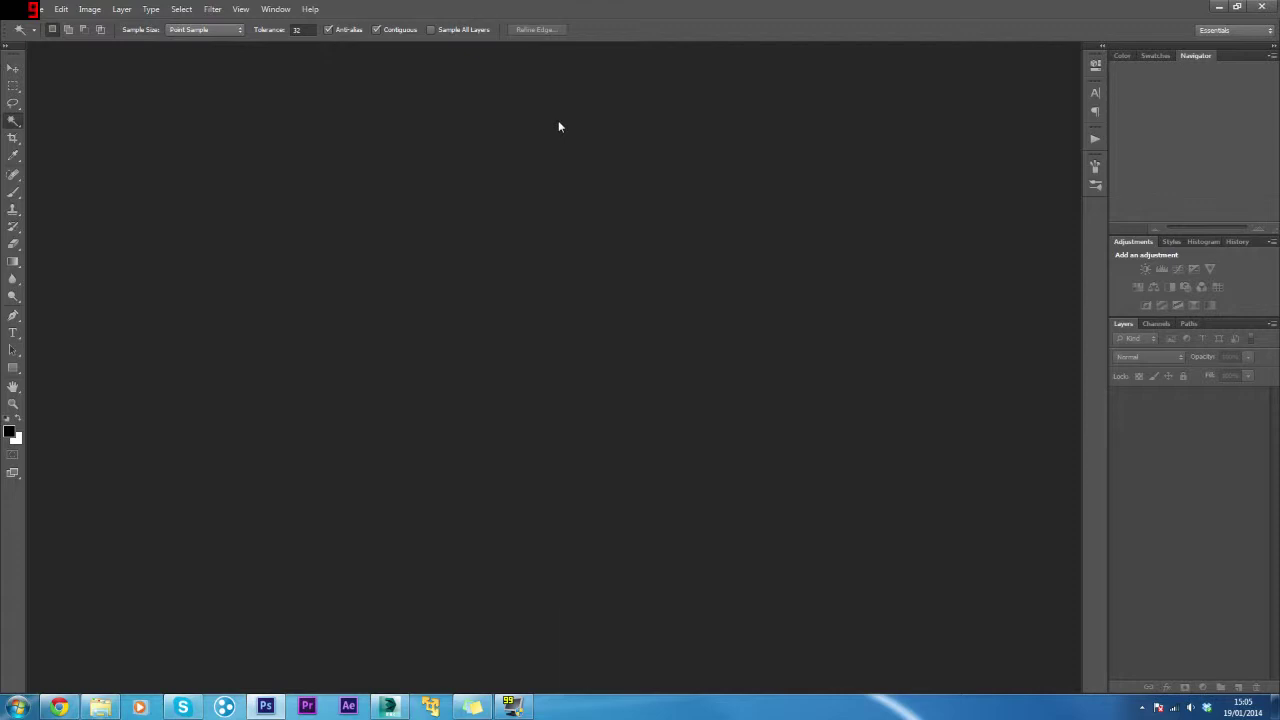
Open the Crate_UV_Layout.png file.
key(ctrl+o)
click(633, 203)
double_click(633, 203)
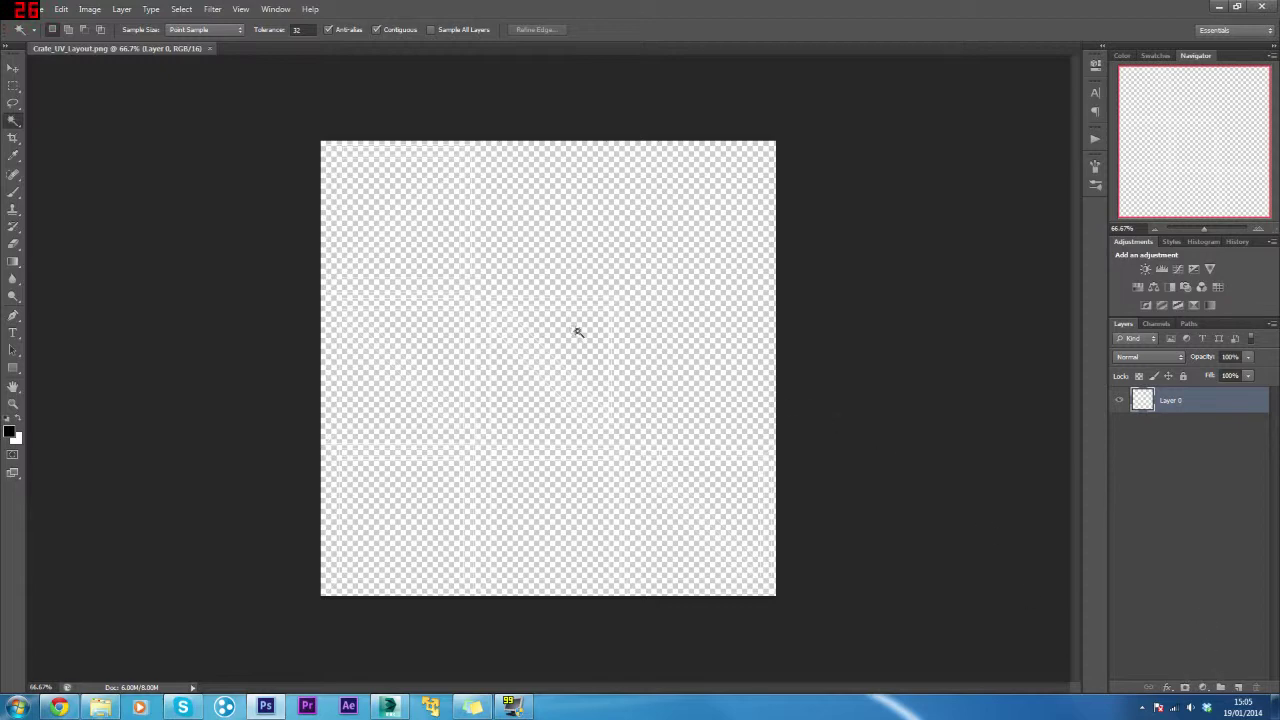
scroll(571, 332, up, 2)
scroll(571, 332, up, 1)
scroll(580, 298, down, 2)
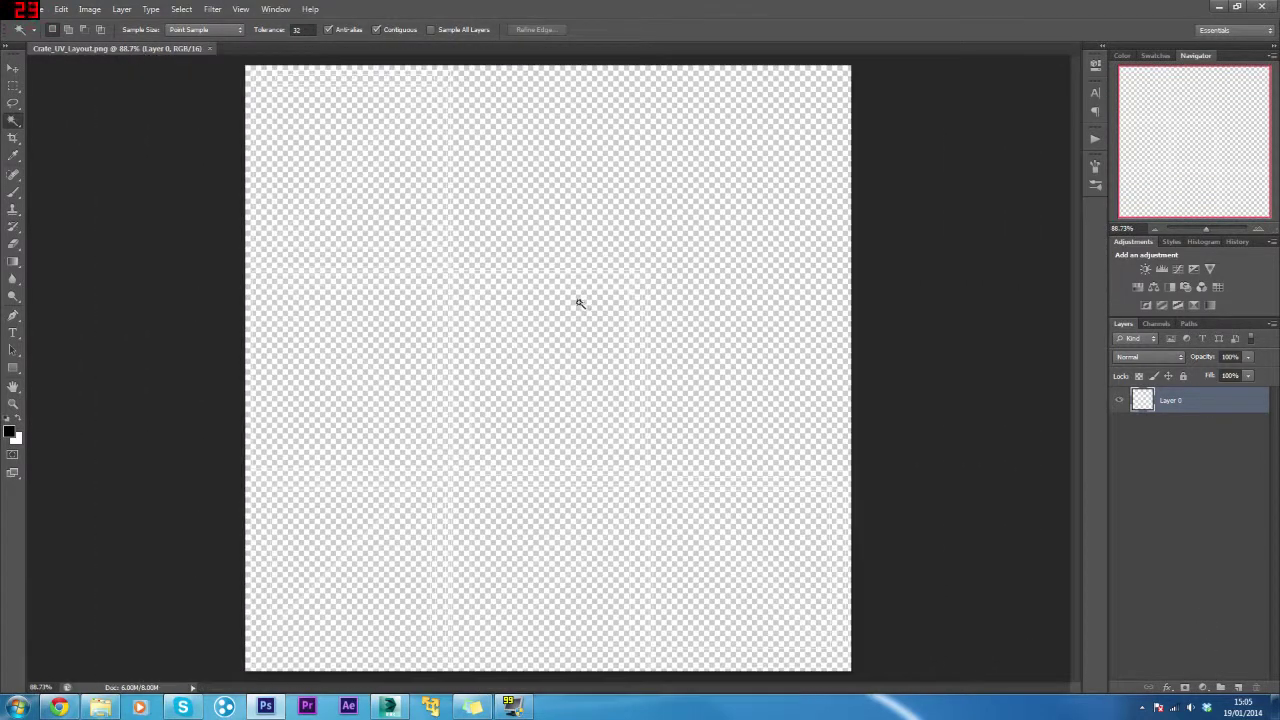
Add a thin black outside Stroke effect to the UV layout layer.
click(1167, 688)
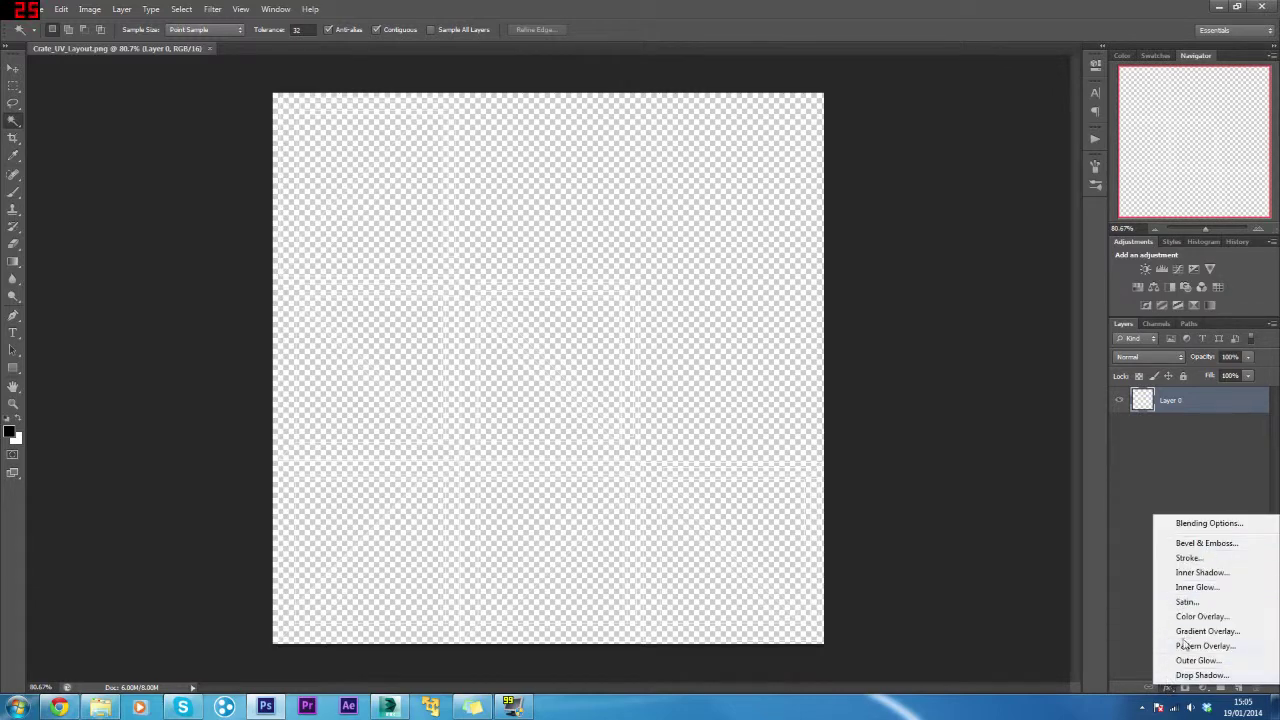
click(1188, 557)
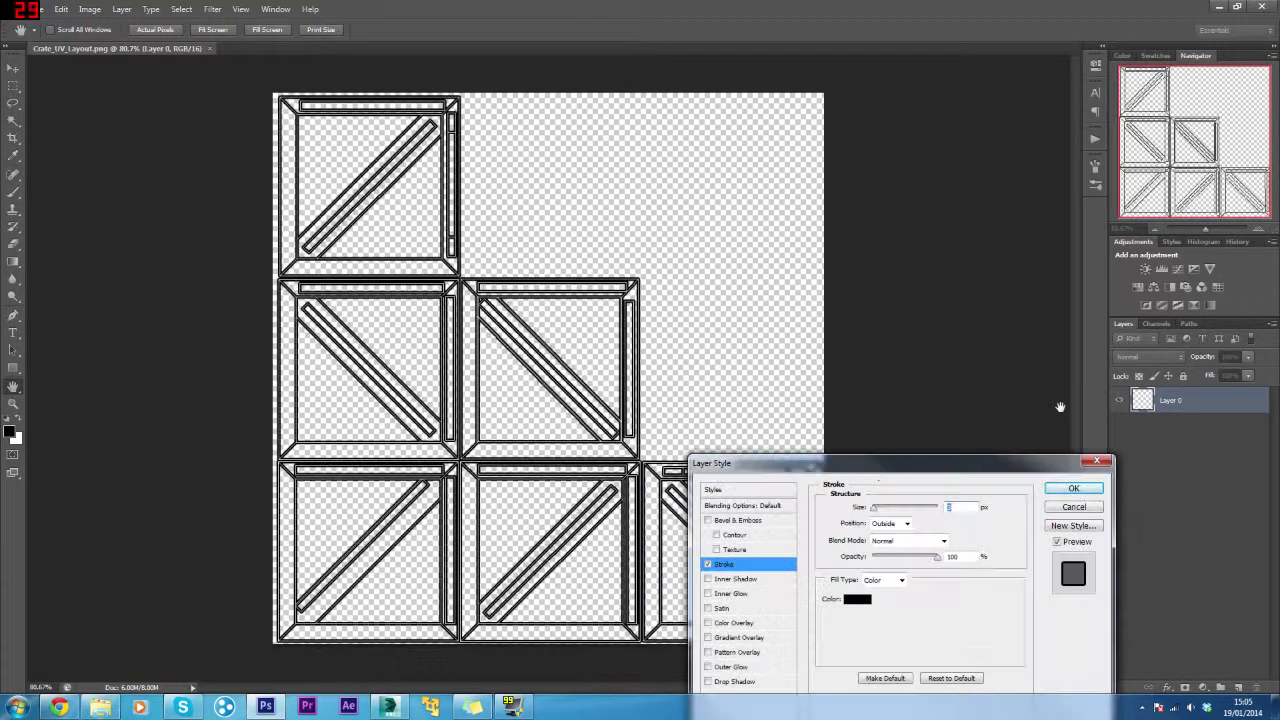
drag(857, 468, 781, 125)
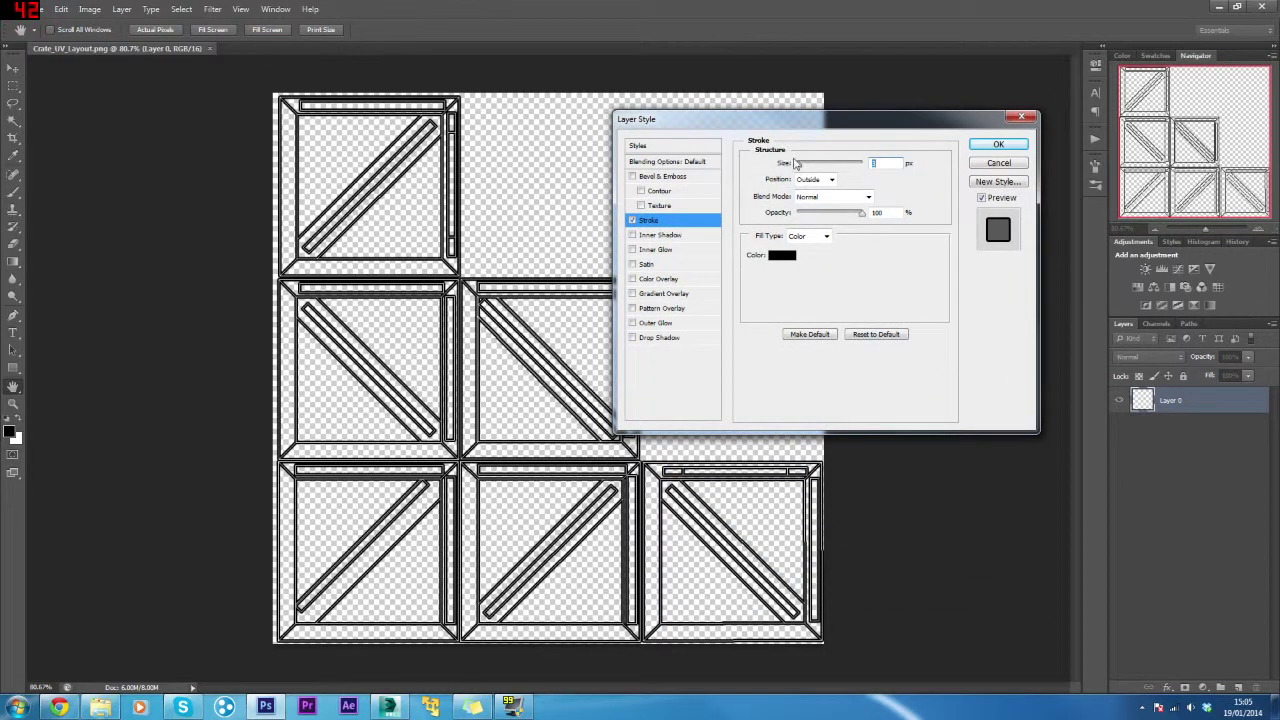
text(1)
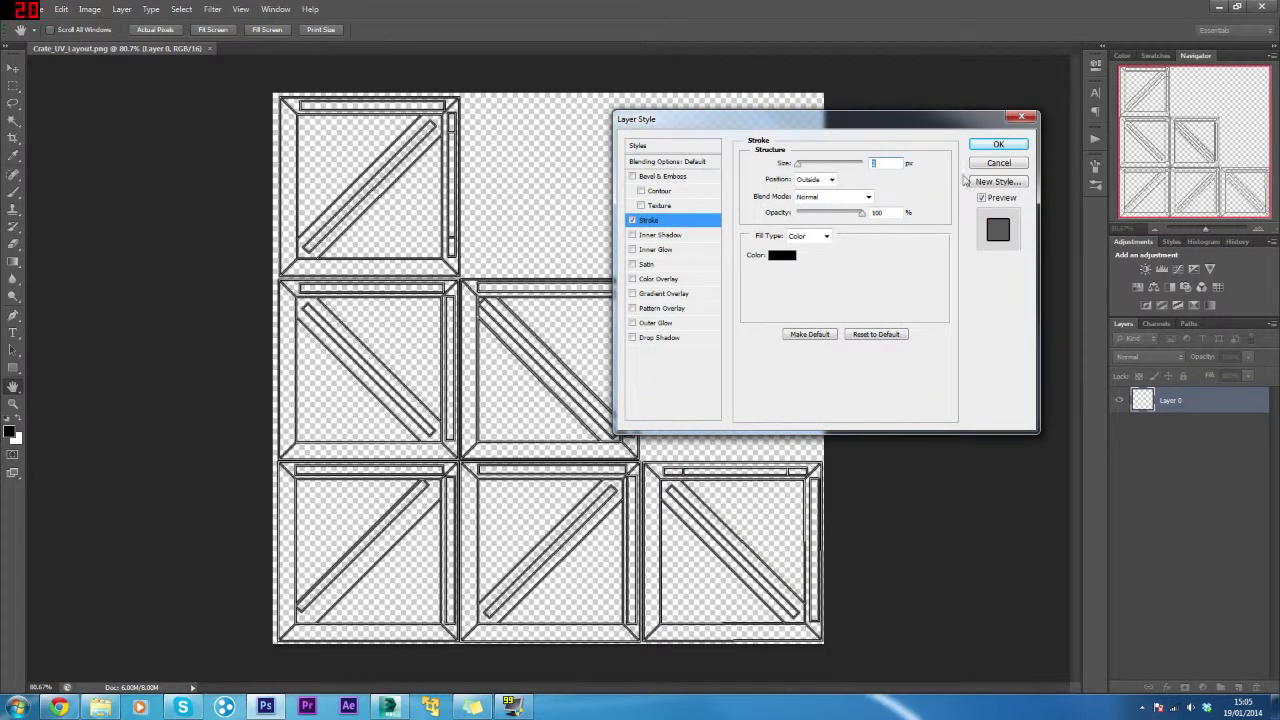
click(995, 147)
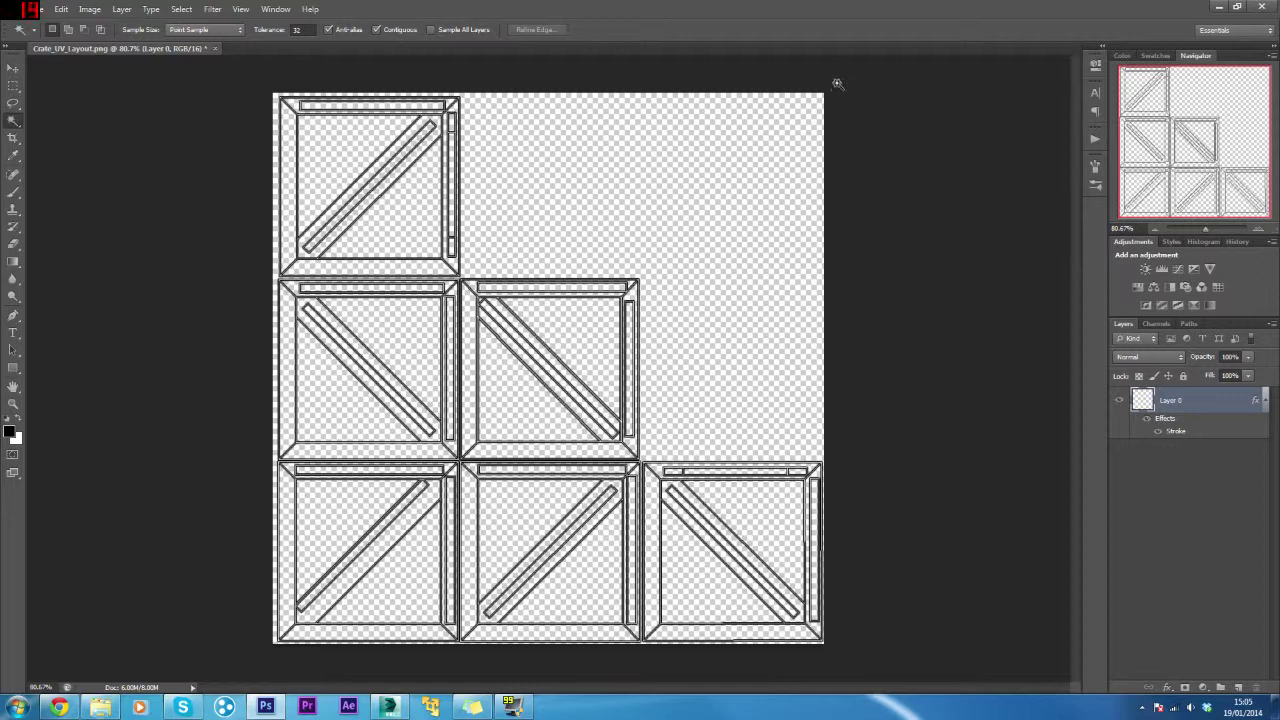
Open the Crate.jpg texture image as a second document.
key(v)
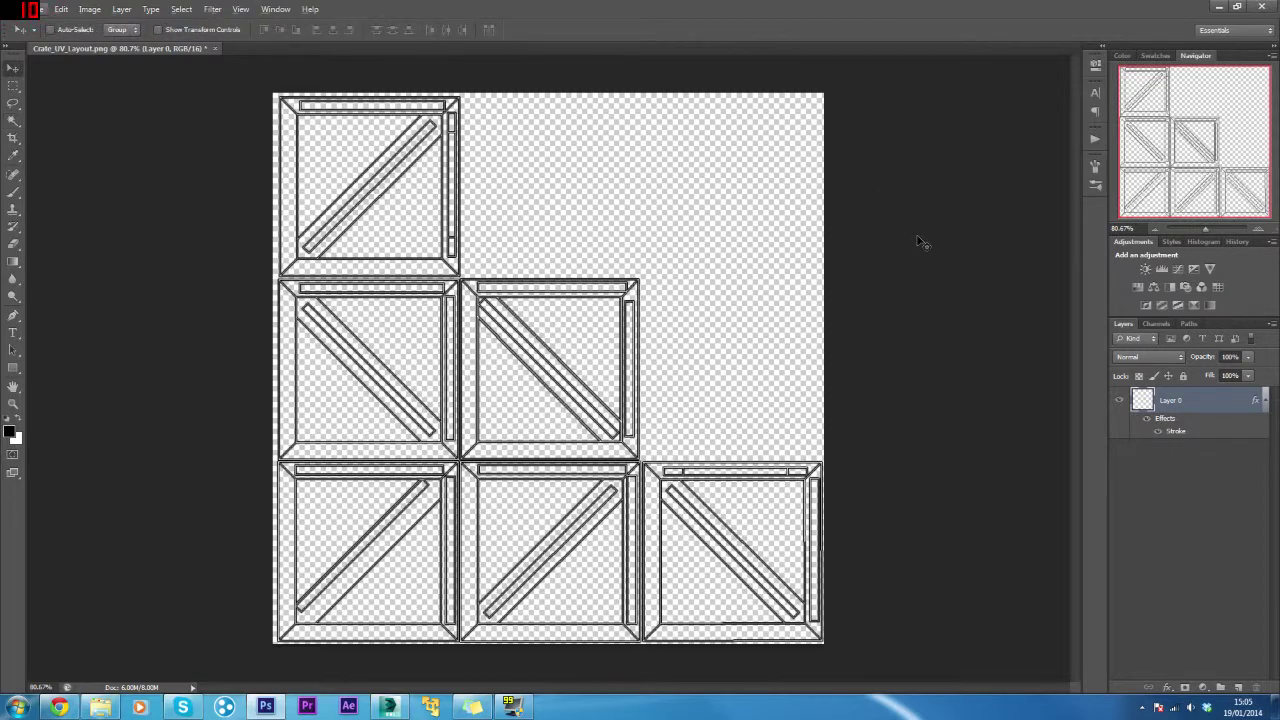
key(ctrl+o)
click(556, 210)
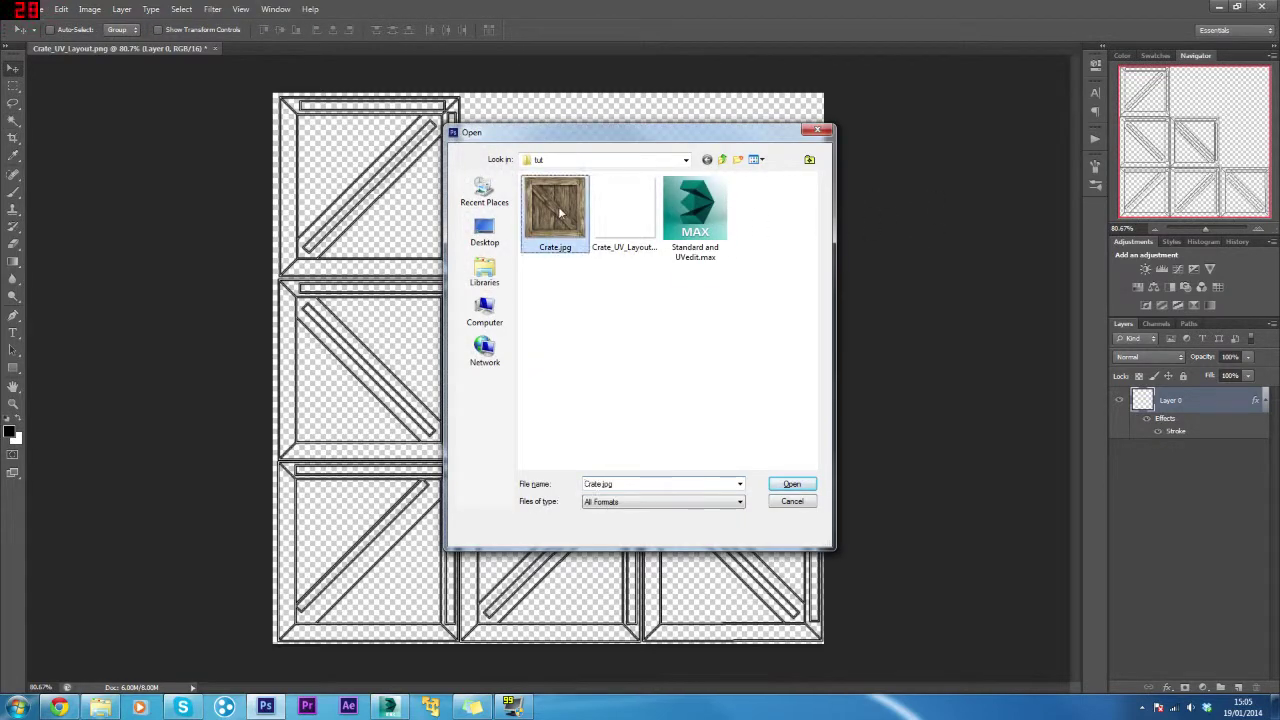
click(791, 484)
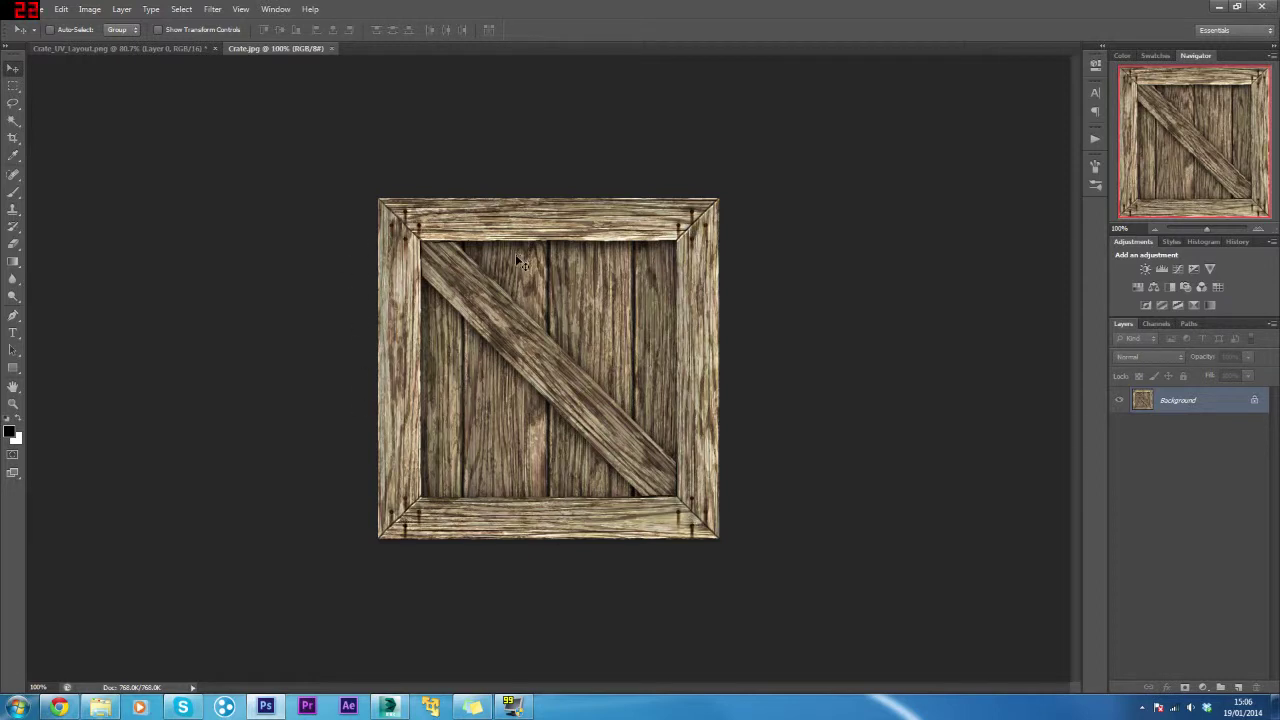
Copy the entire crate image and paste it as a new layer in Crate_UV_Layout.png.
click(14, 87)
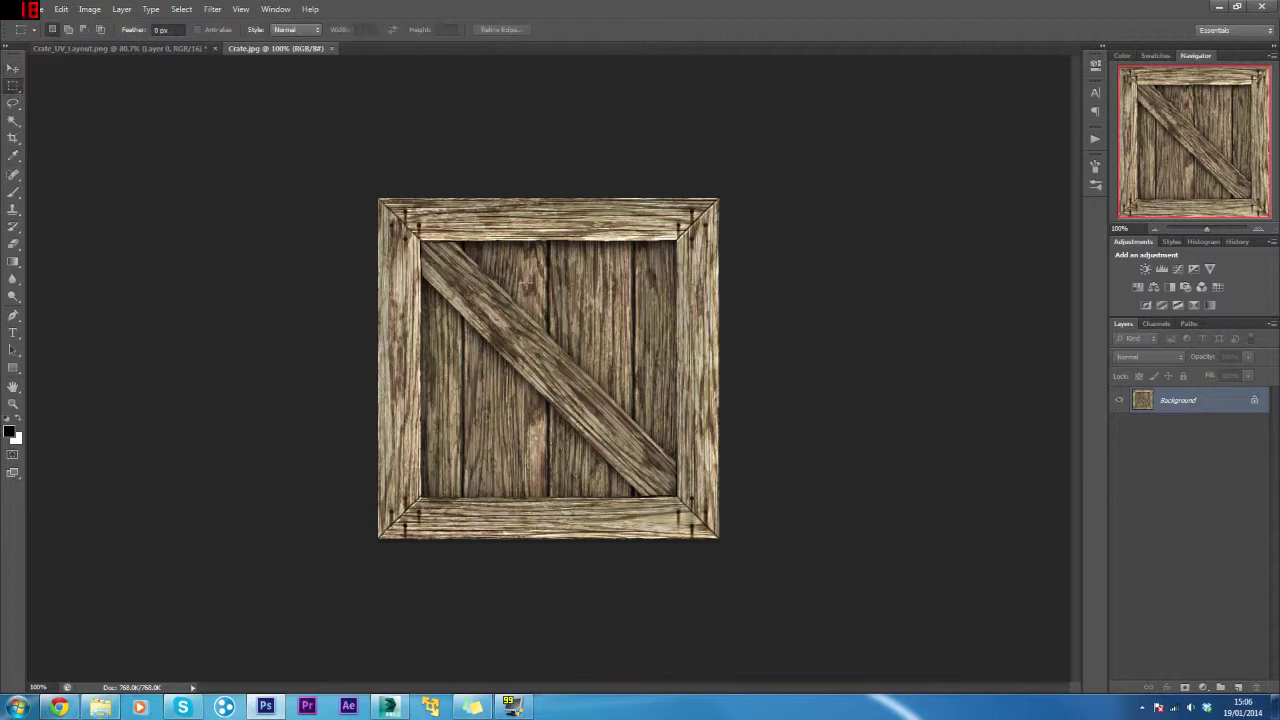
key(ctrl+a)
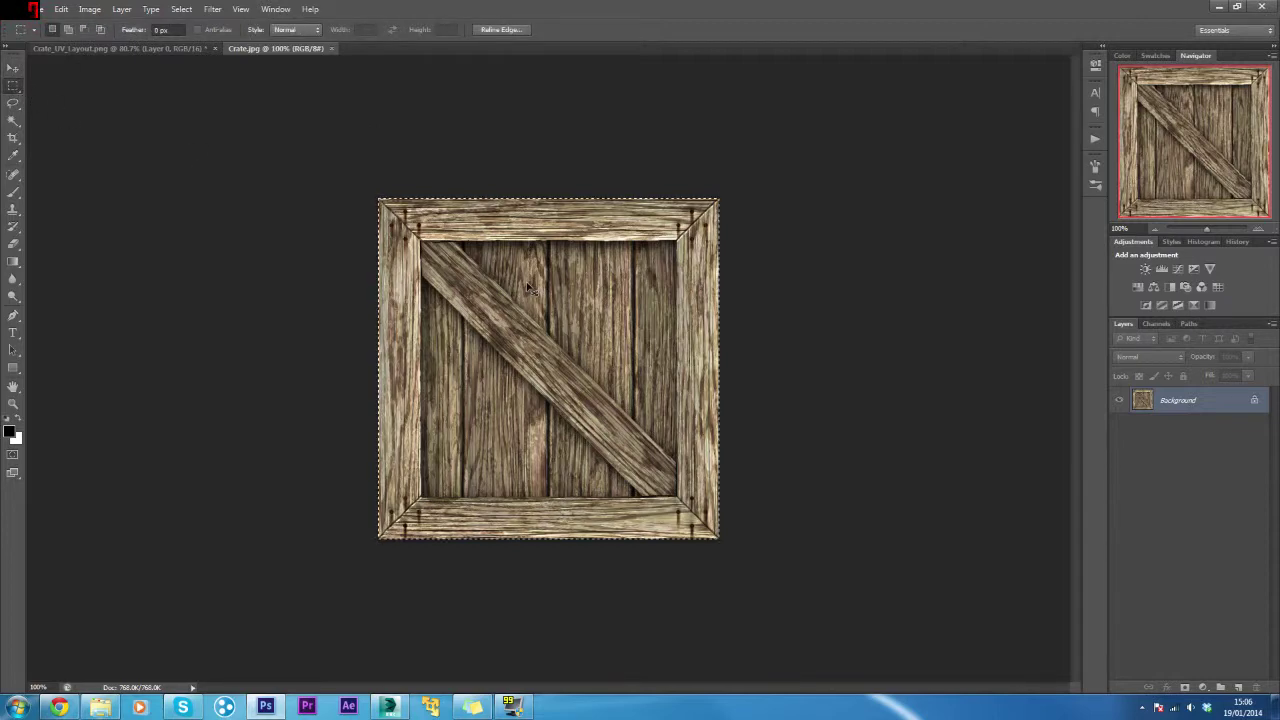
key(ctrl+c)
click(118, 48)
key(ctrl+v)
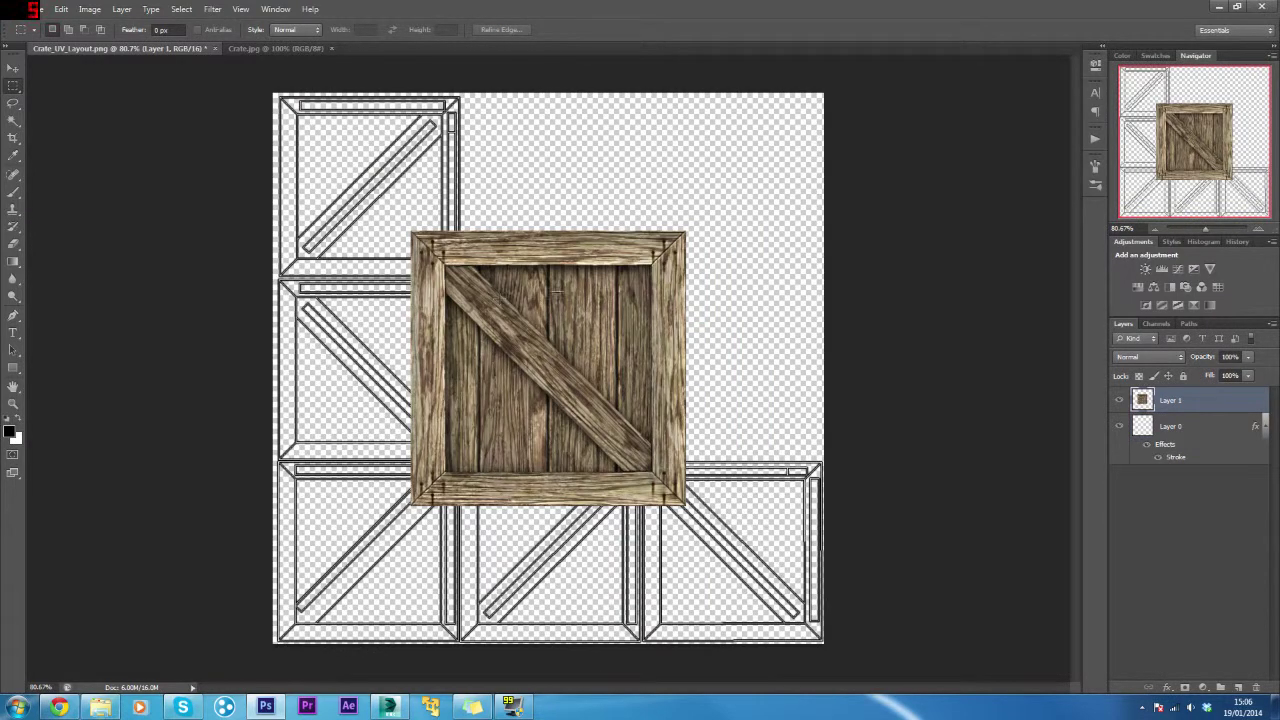
Move the pasted crate toward the upper-left of the canvas and place its layer beneath the UV layout layer.
key(v)
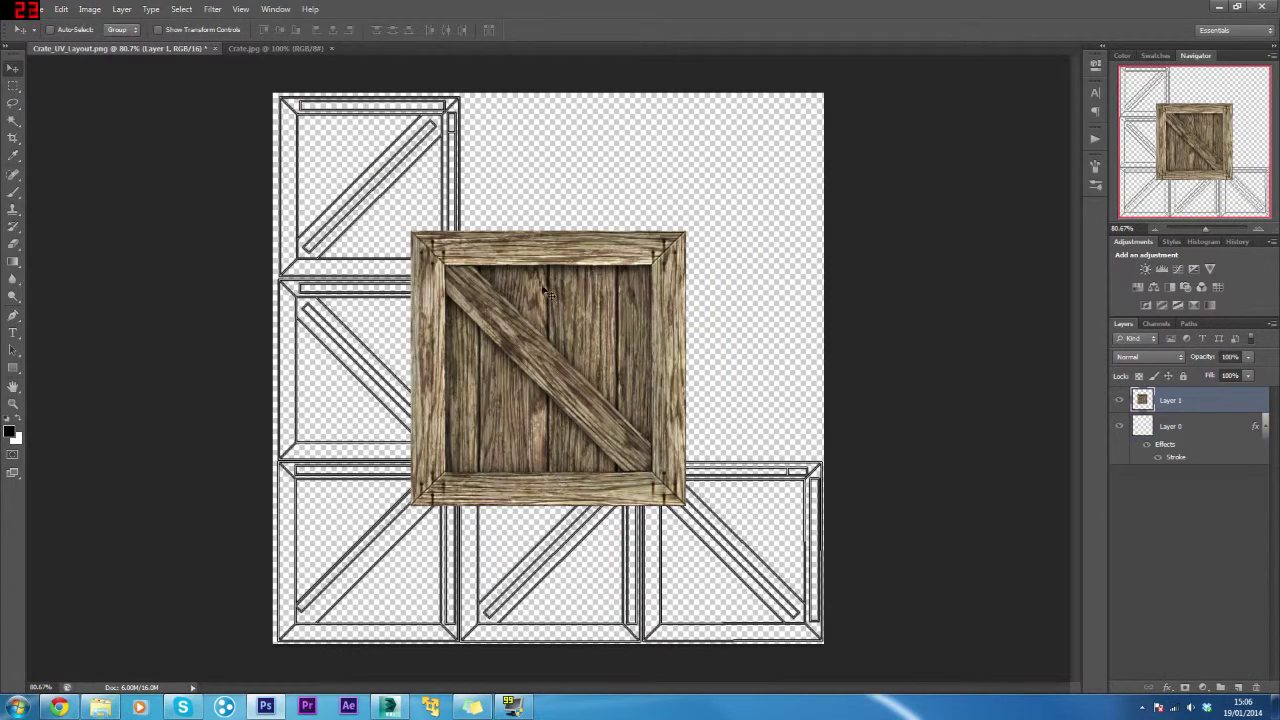
drag(573, 334, 487, 214)
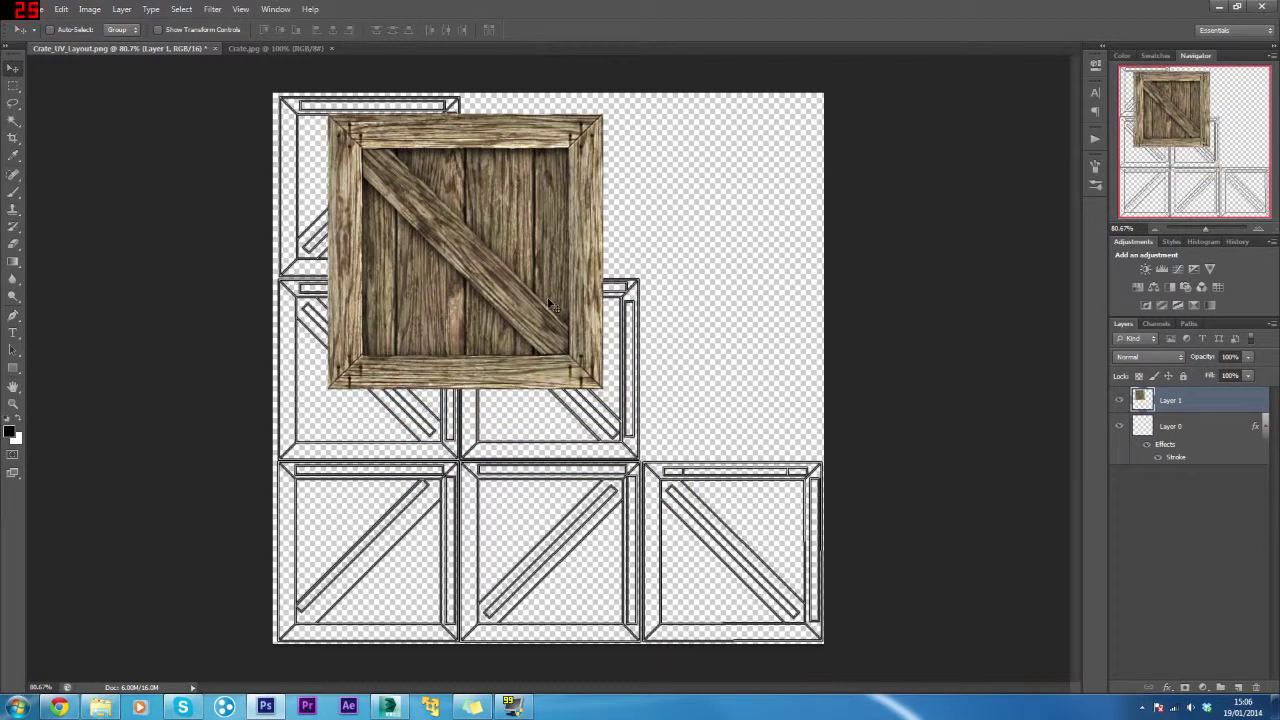
drag(1168, 400, 1168, 472)
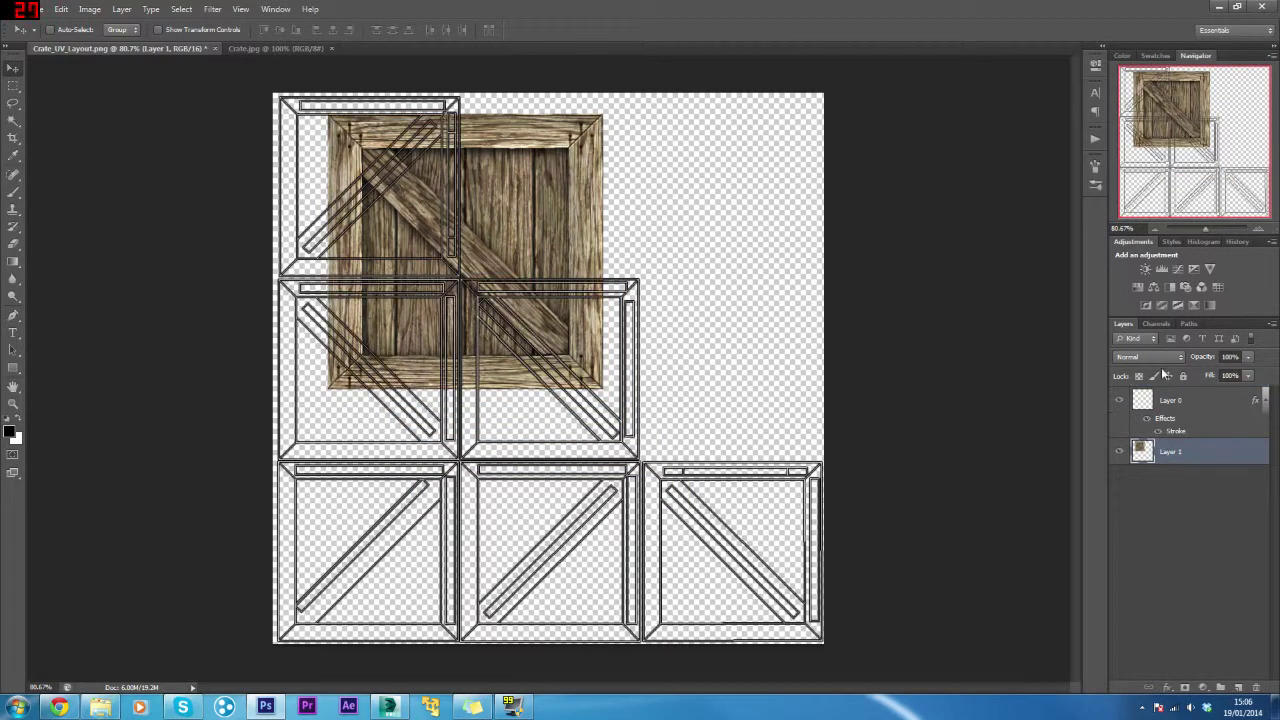
Rename the UV line layer as "UVW Layout".
double_click(1170, 400)
text(UVW)
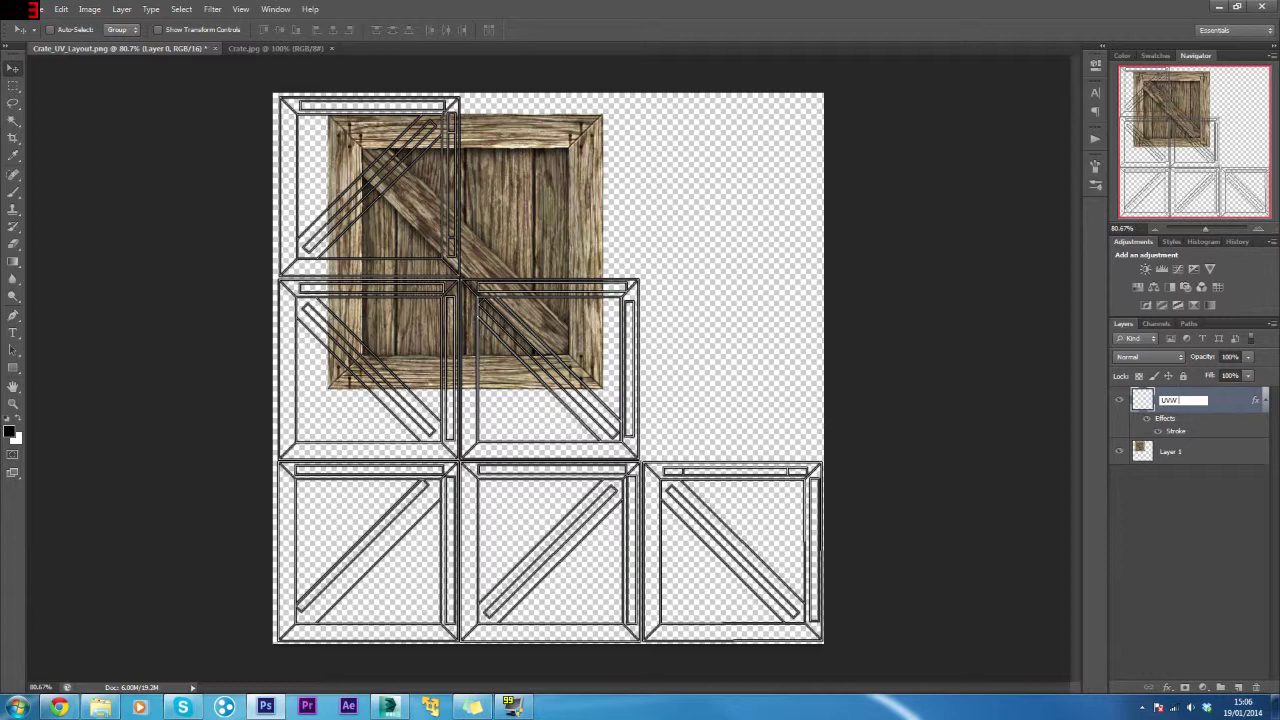
text( Layout)
key(Return)
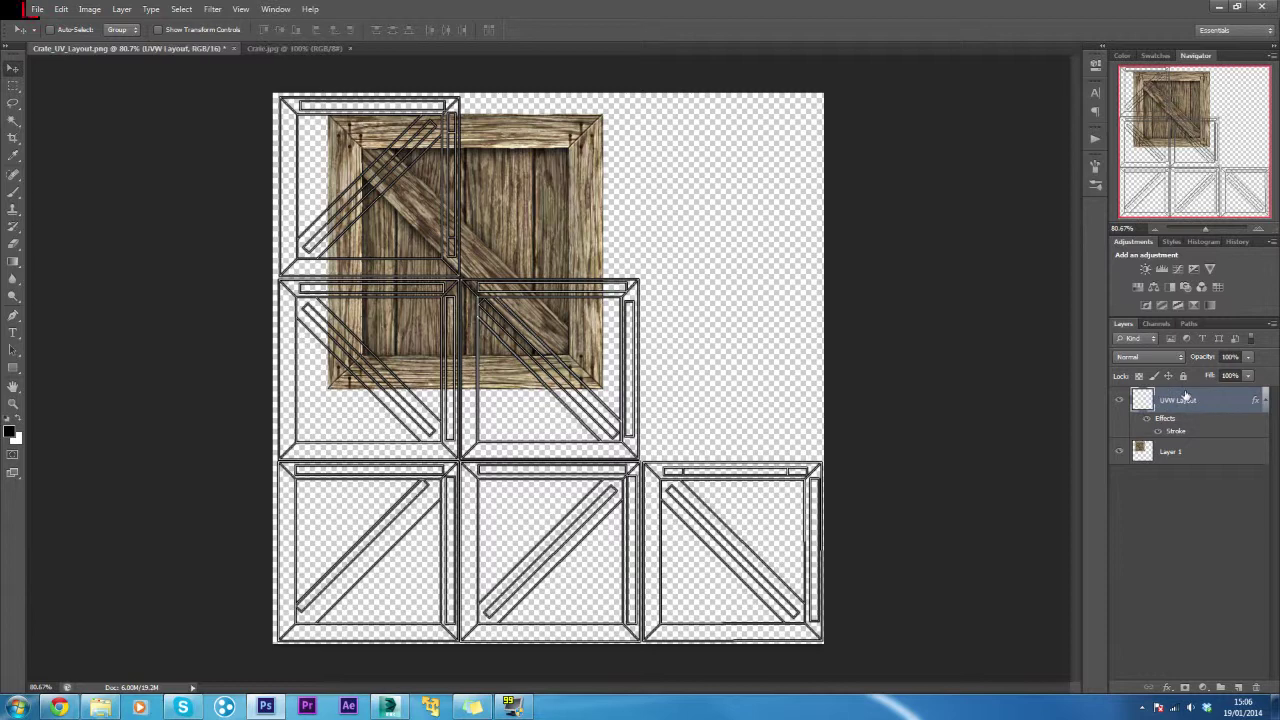
Align the crate texture's top-left corner with the outer corner of the top-left UV square.
click(1190, 462)
drag(514, 188, 465, 170)
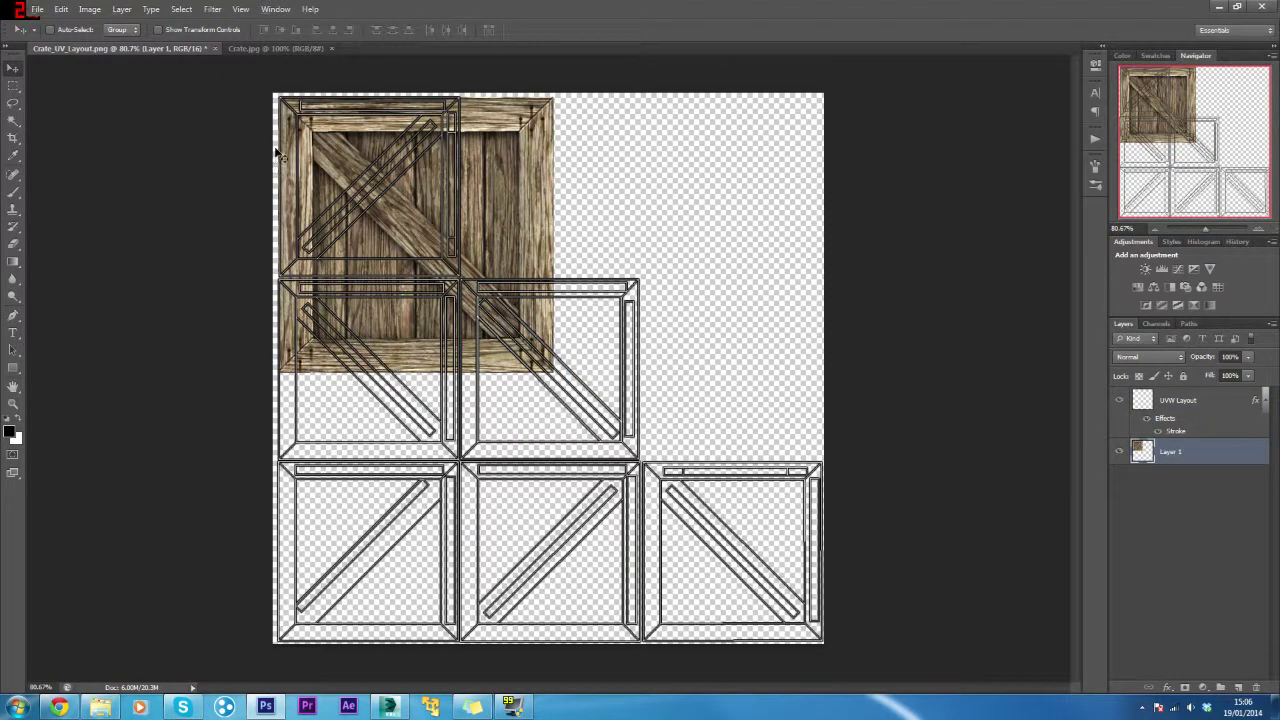
scroll(277, 152, up, 6)
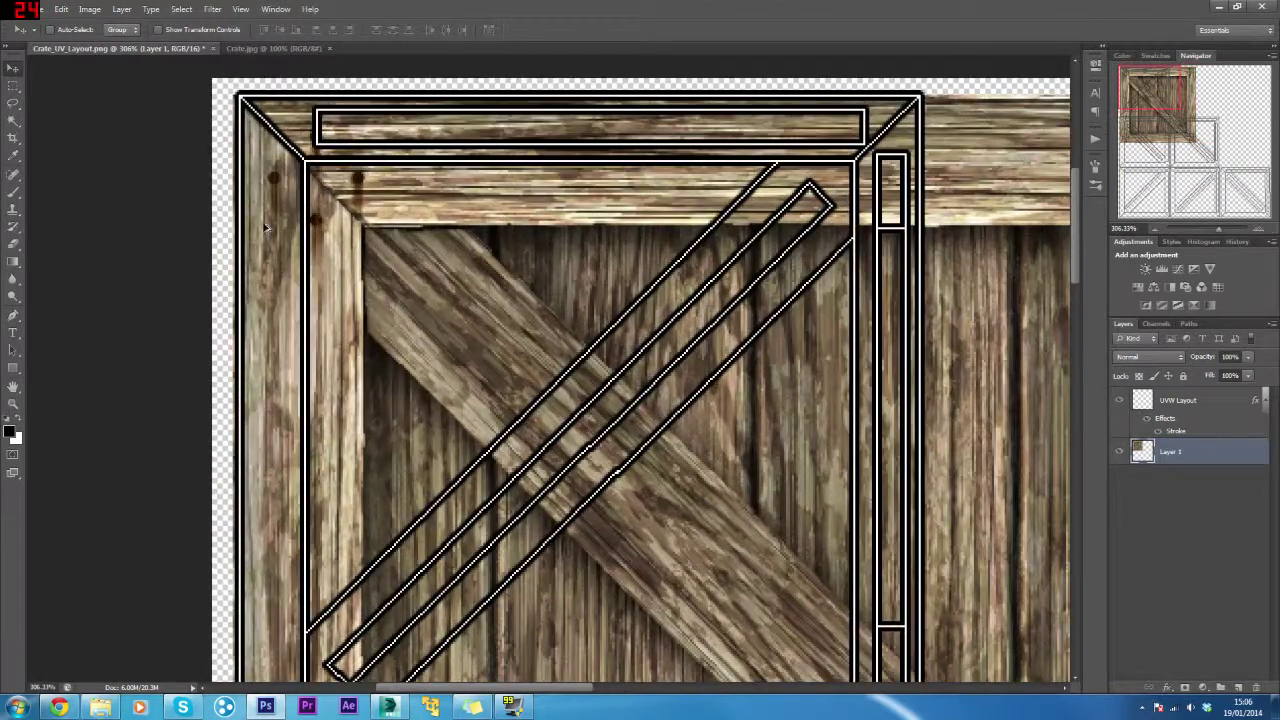
drag(410, 217, 413, 212)
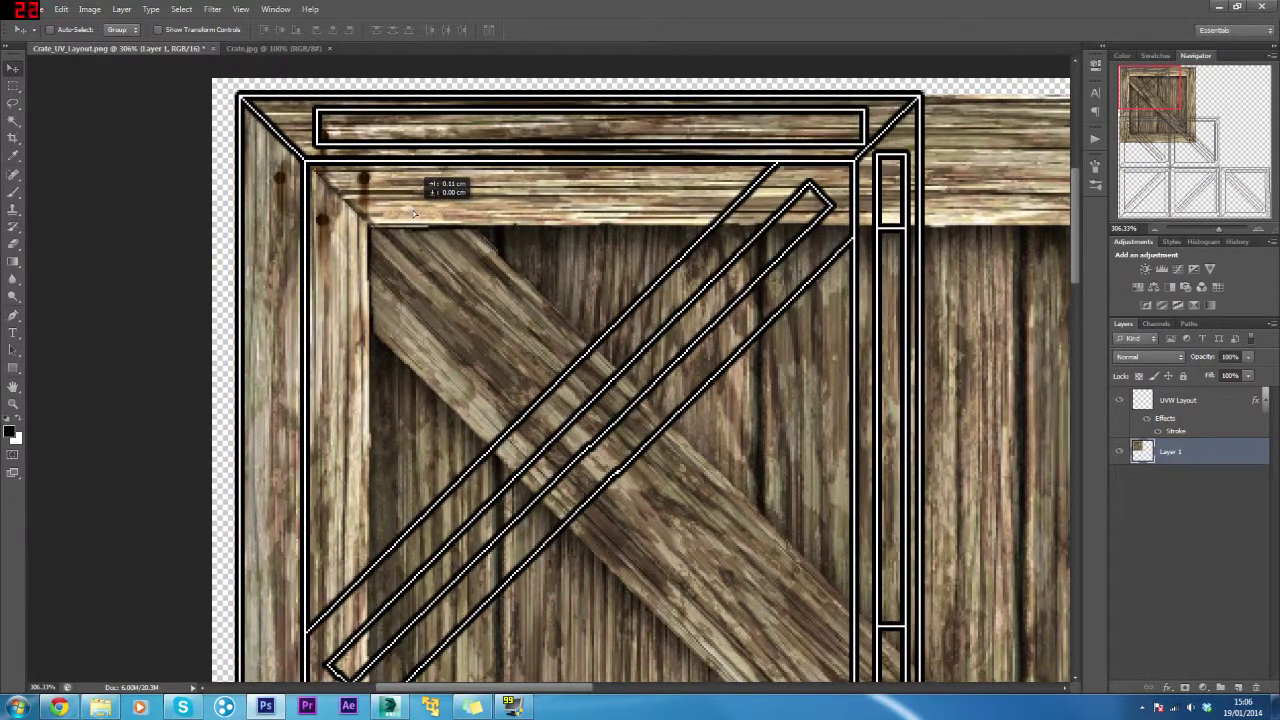
scroll(659, 422, down, 5)
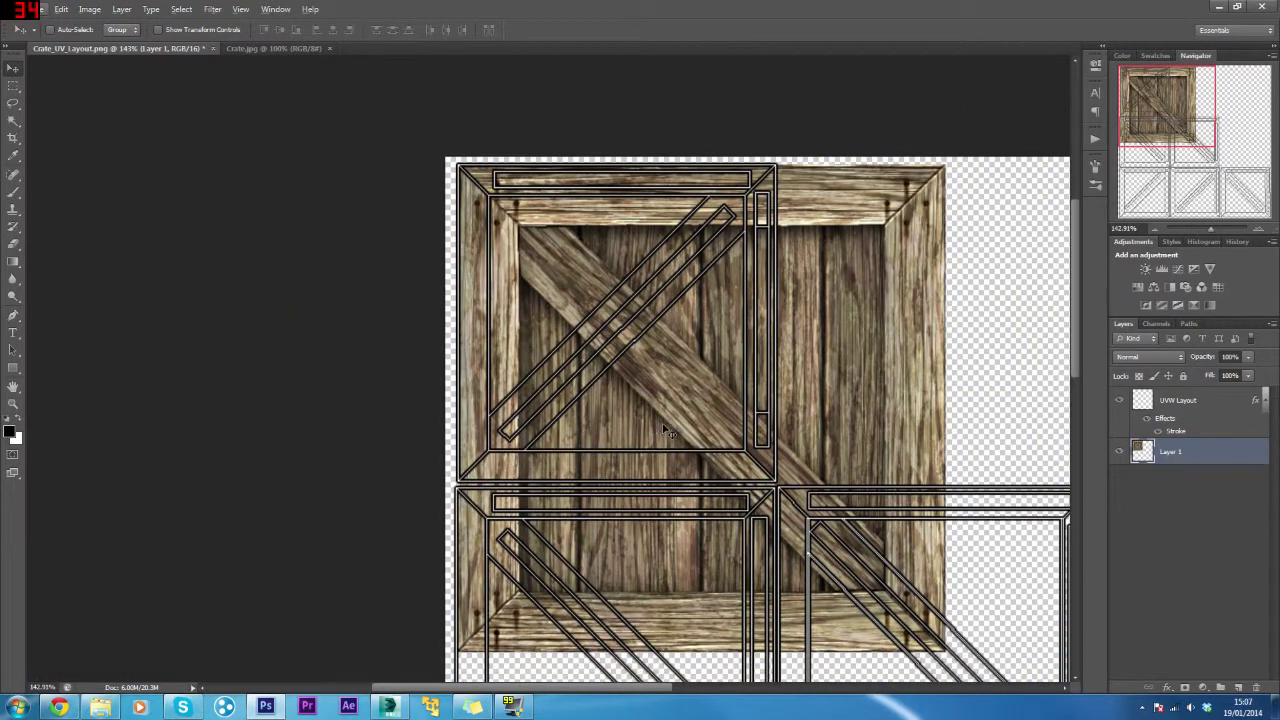
scroll(891, 414, down, 1)
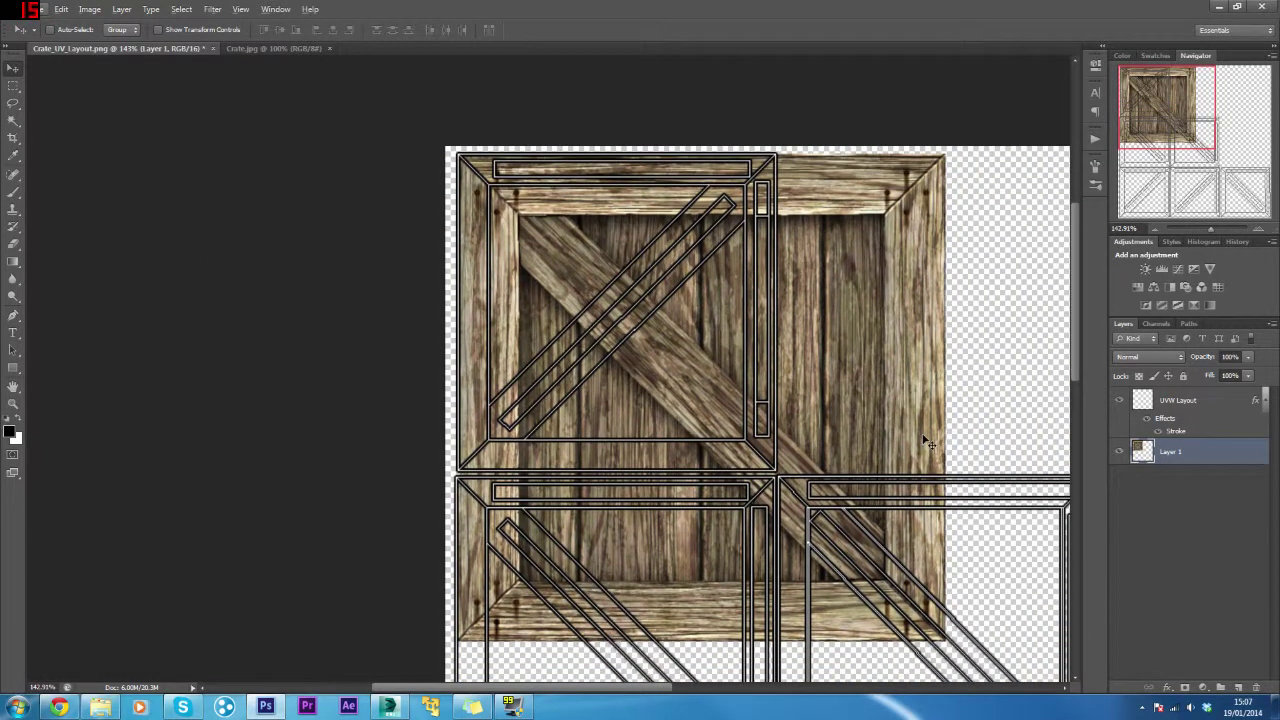
key(ctrl+t)
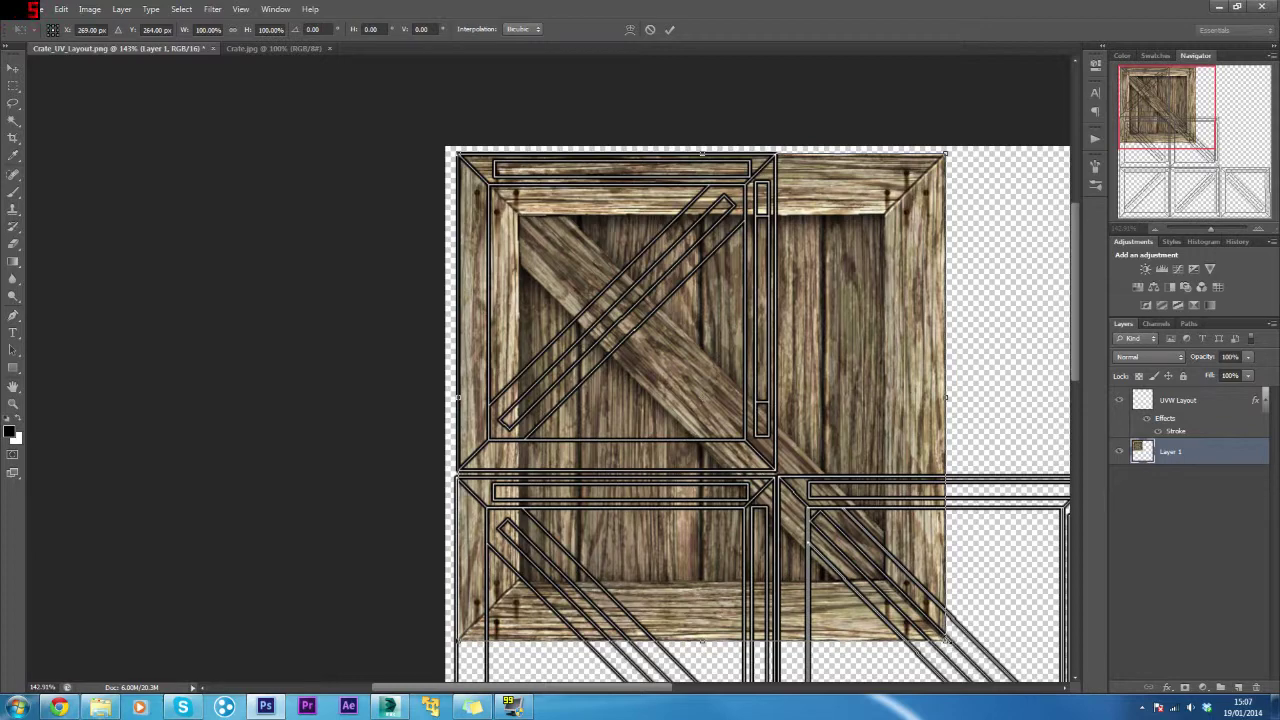
drag(943, 634, 876, 573)
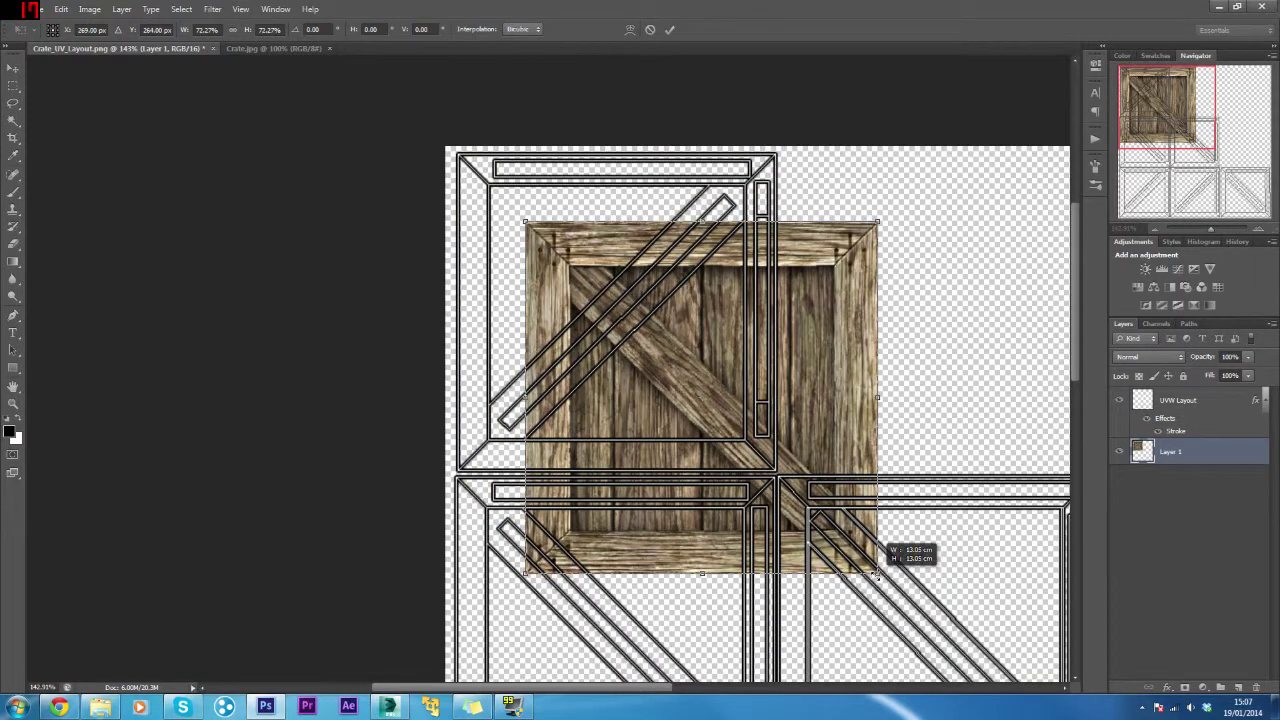
drag(876, 573, 876, 574)
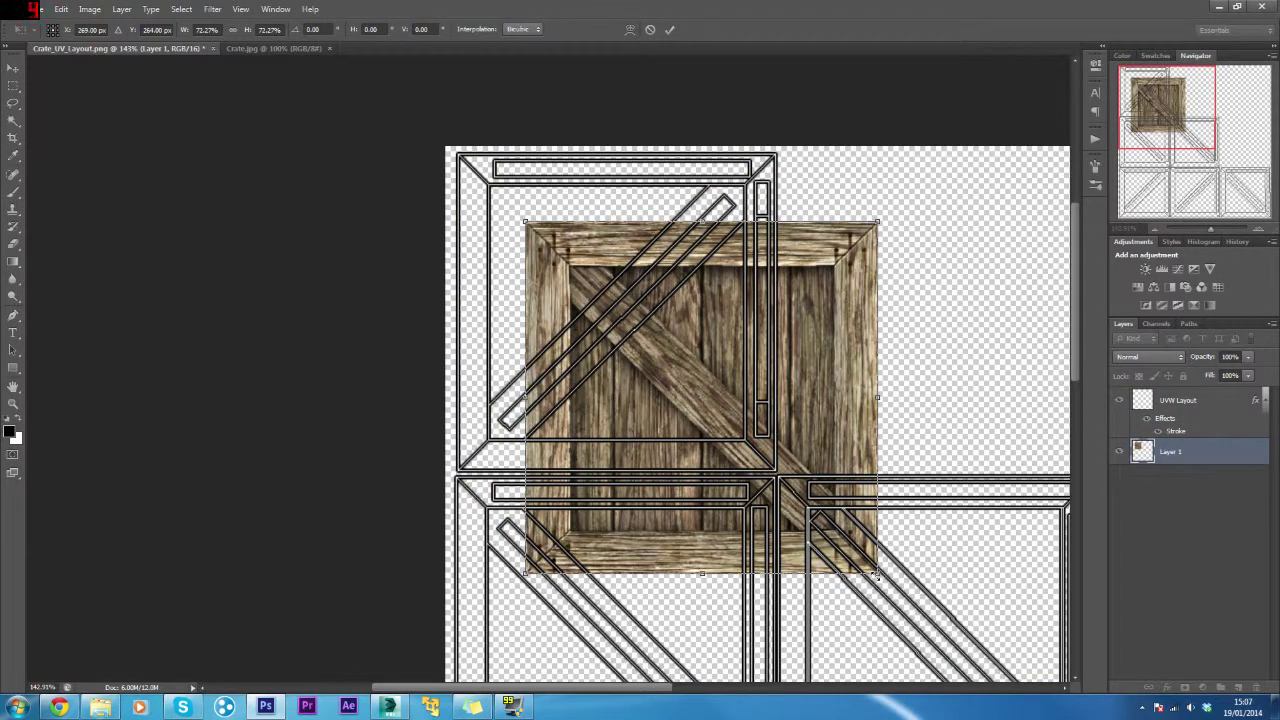
key(ctrl+z)
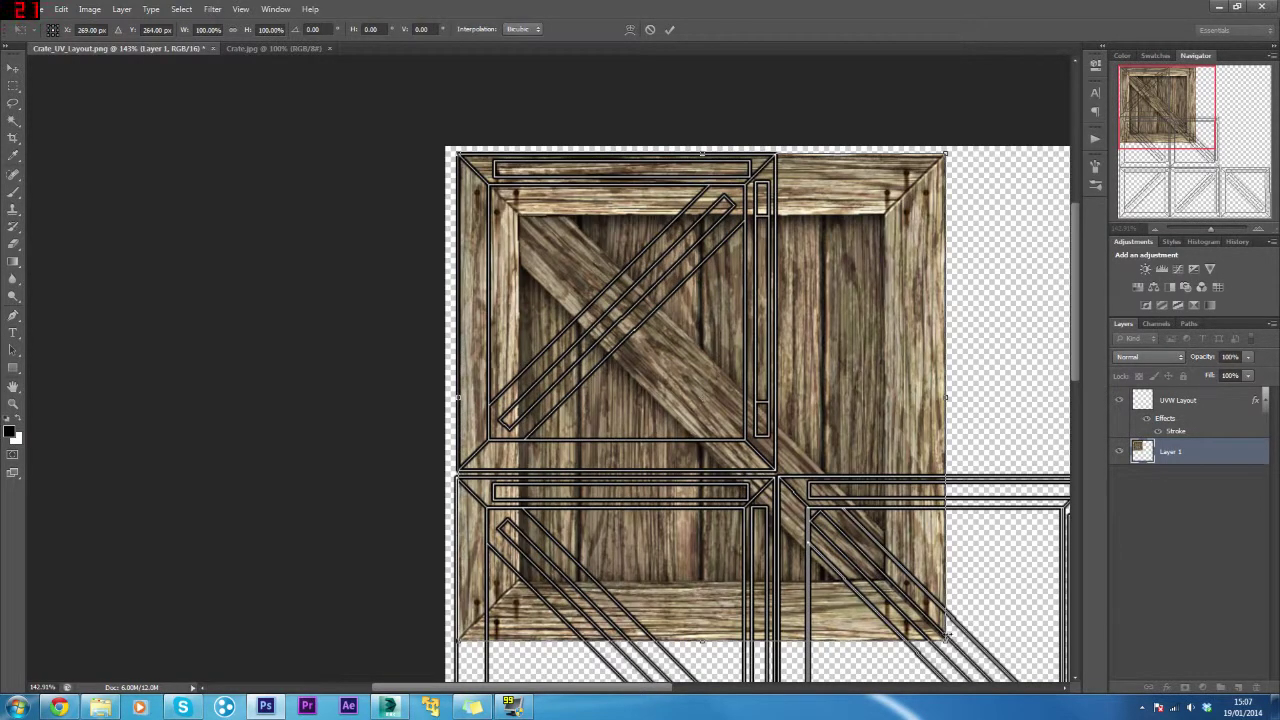
Scale the crate texture proportionally from its top-left corner to about 65.63% to fit the top-left UV square, and apply the transform.
drag(945, 637, 826, 429)
scroll(752, 468, up, 3)
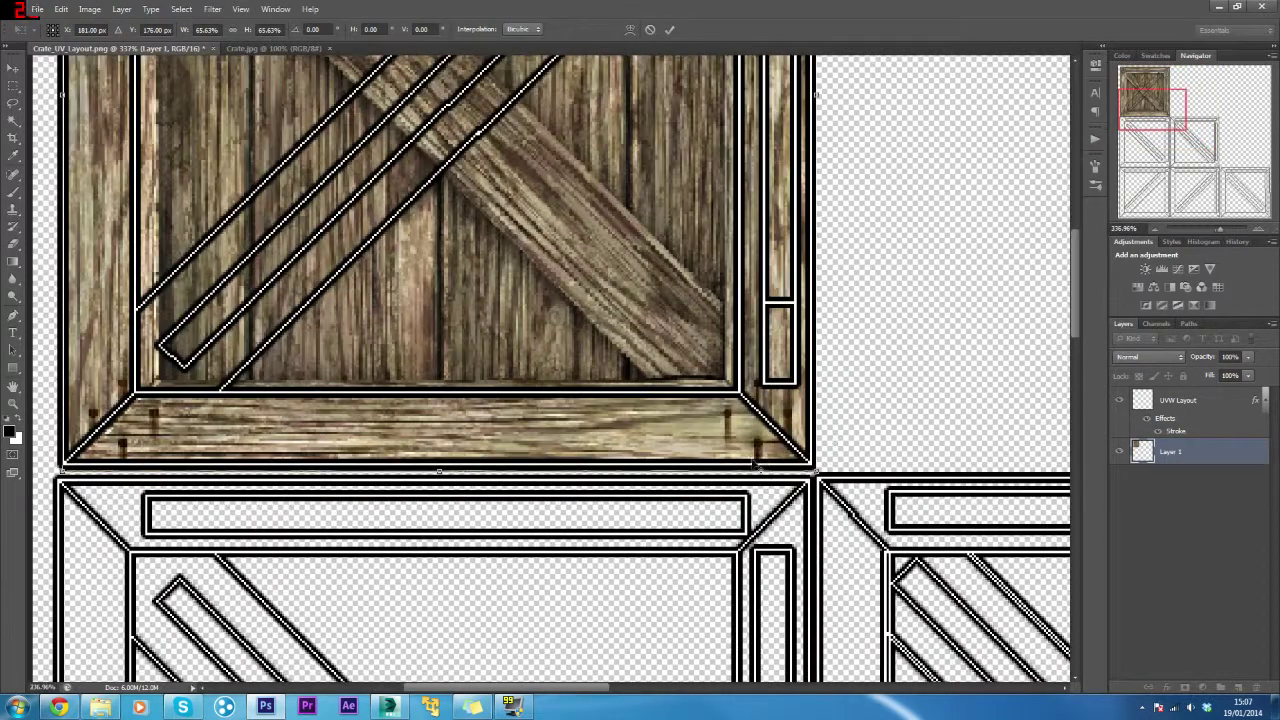
scroll(830, 466, up, 2)
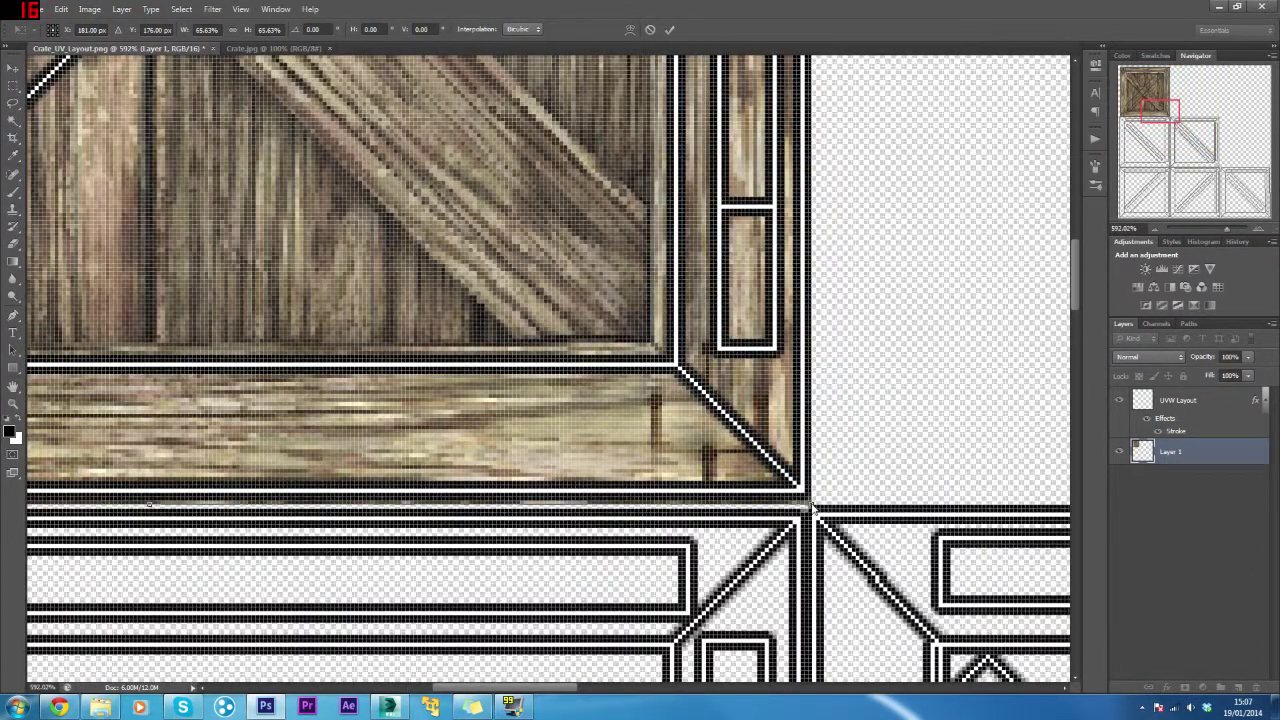
drag(812, 505, 812, 503)
scroll(812, 503, down, 6)
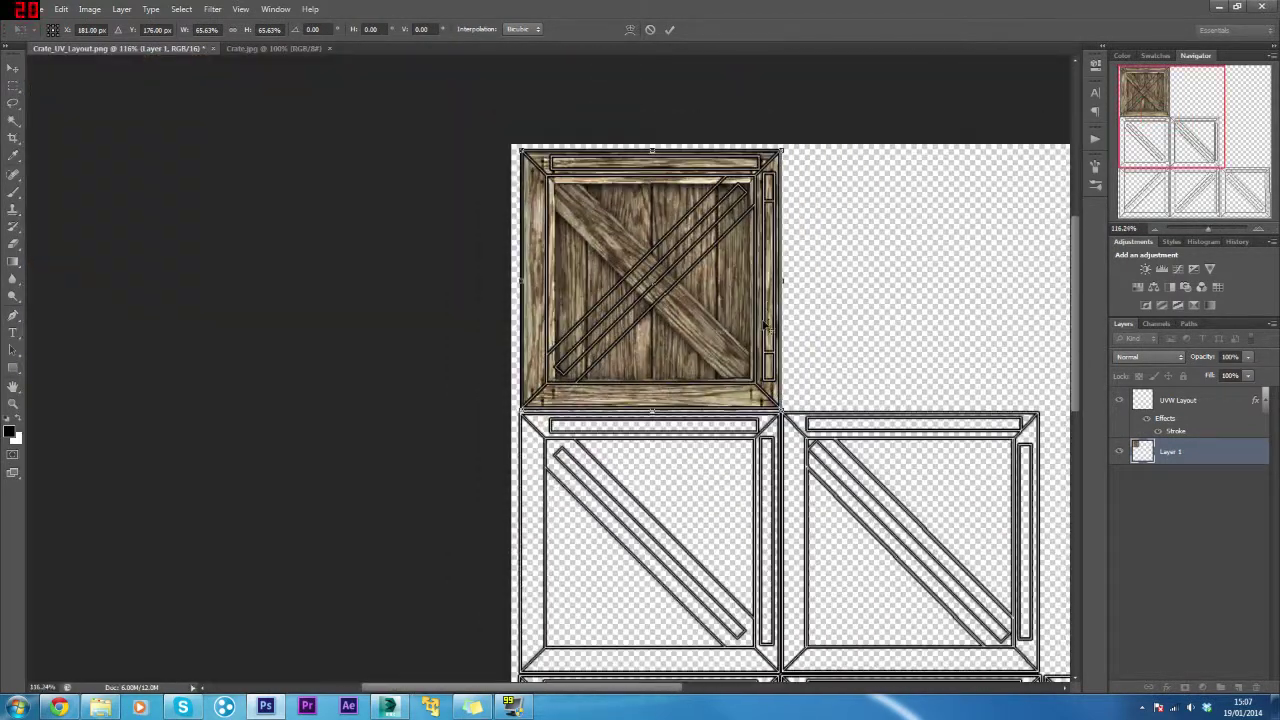
scroll(752, 325, up, 2)
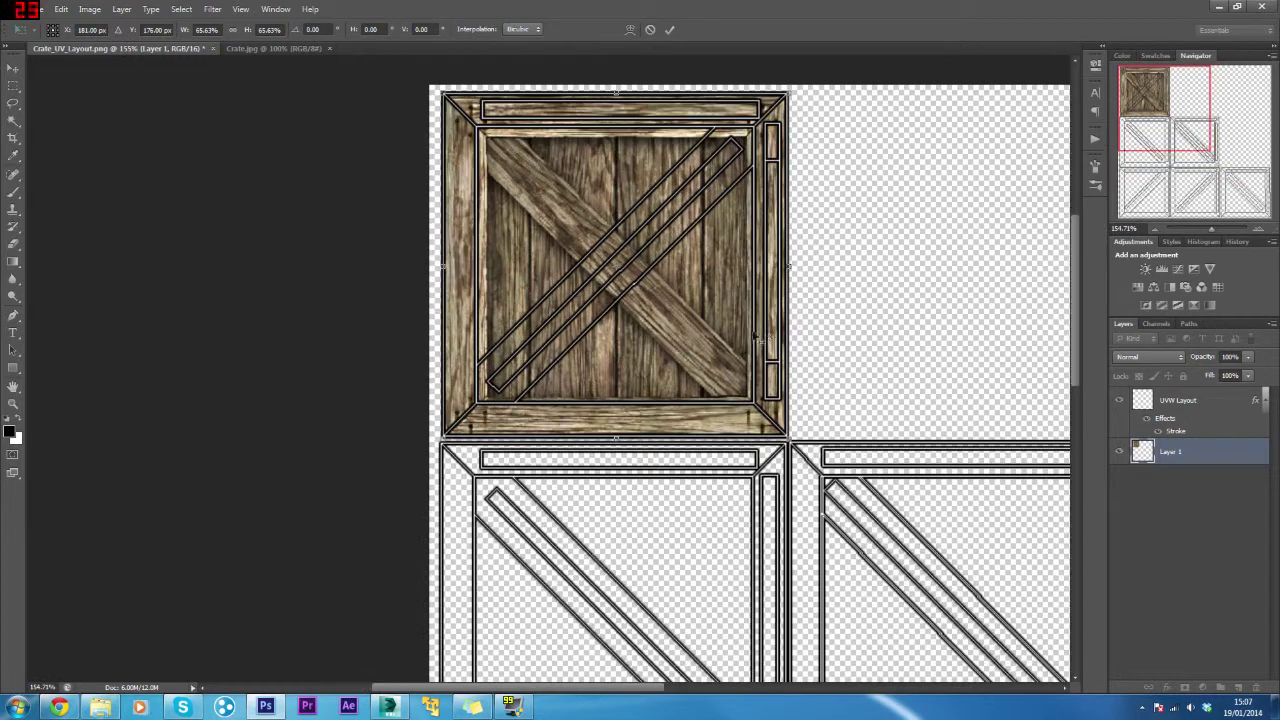
click(671, 29)
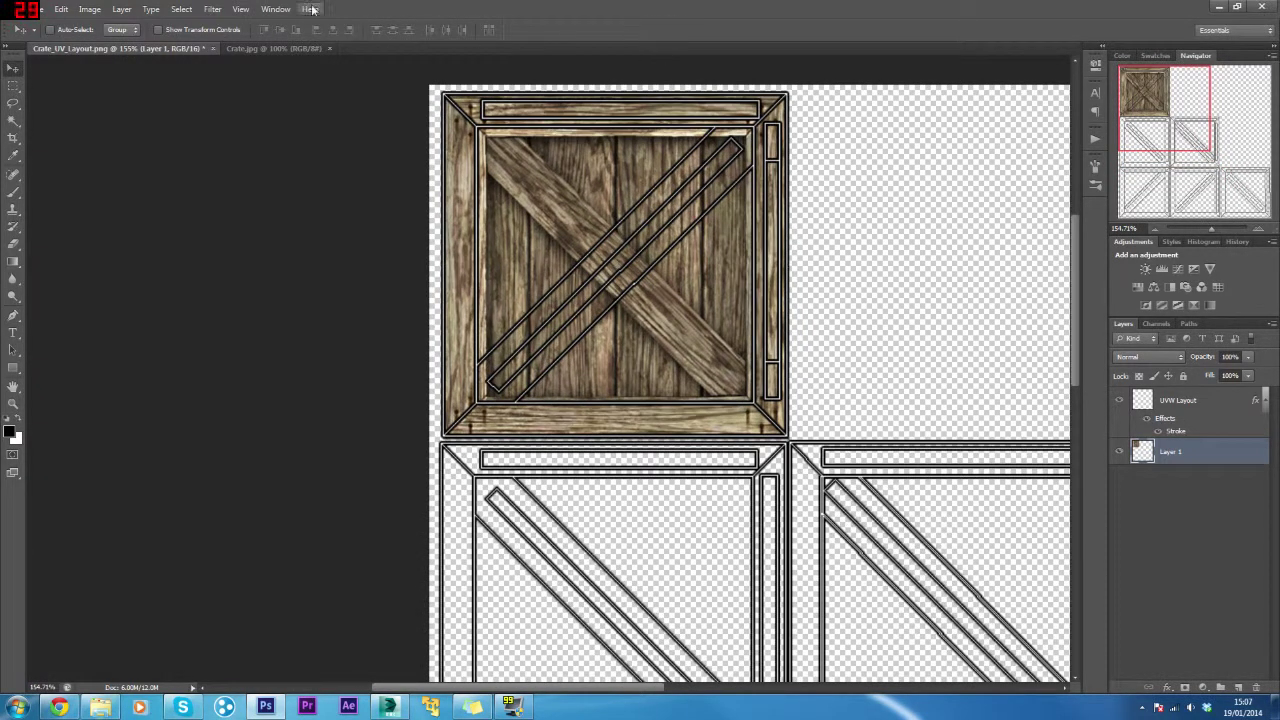
Flip the crate texture horizontally to match the diagonal plank in the UV layout.
click(61, 9)
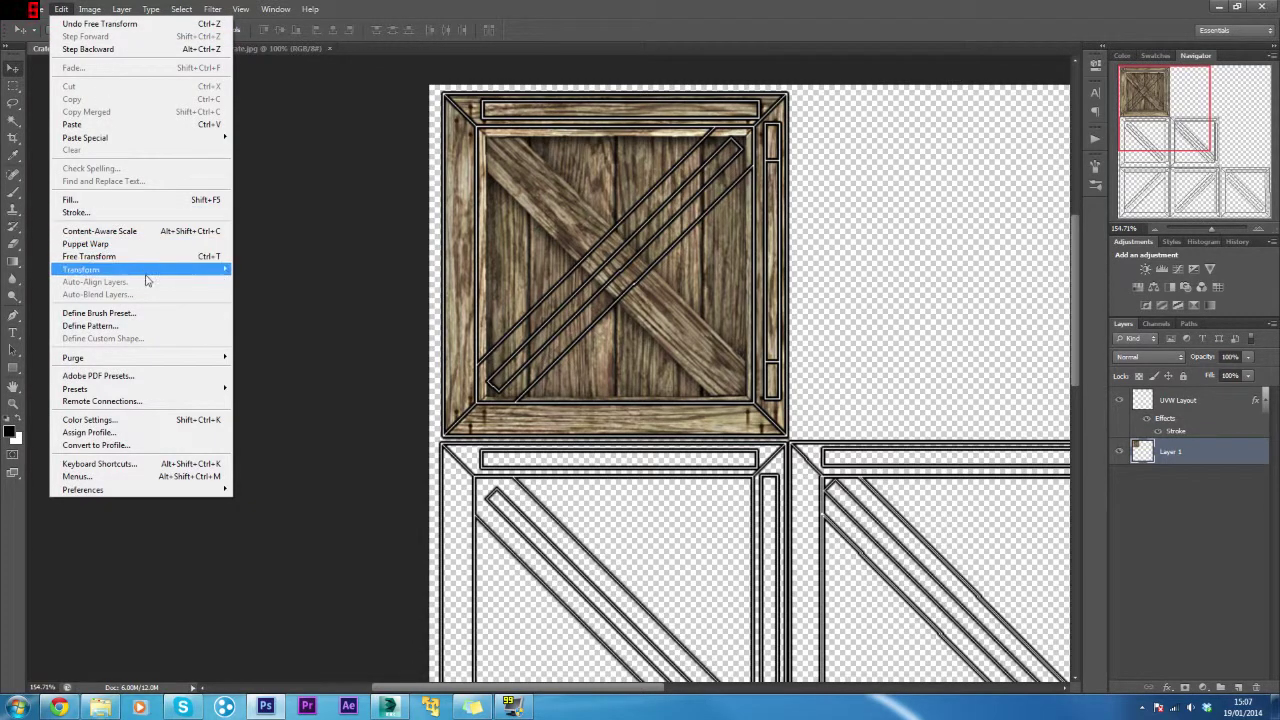
mouse_move(163, 271)
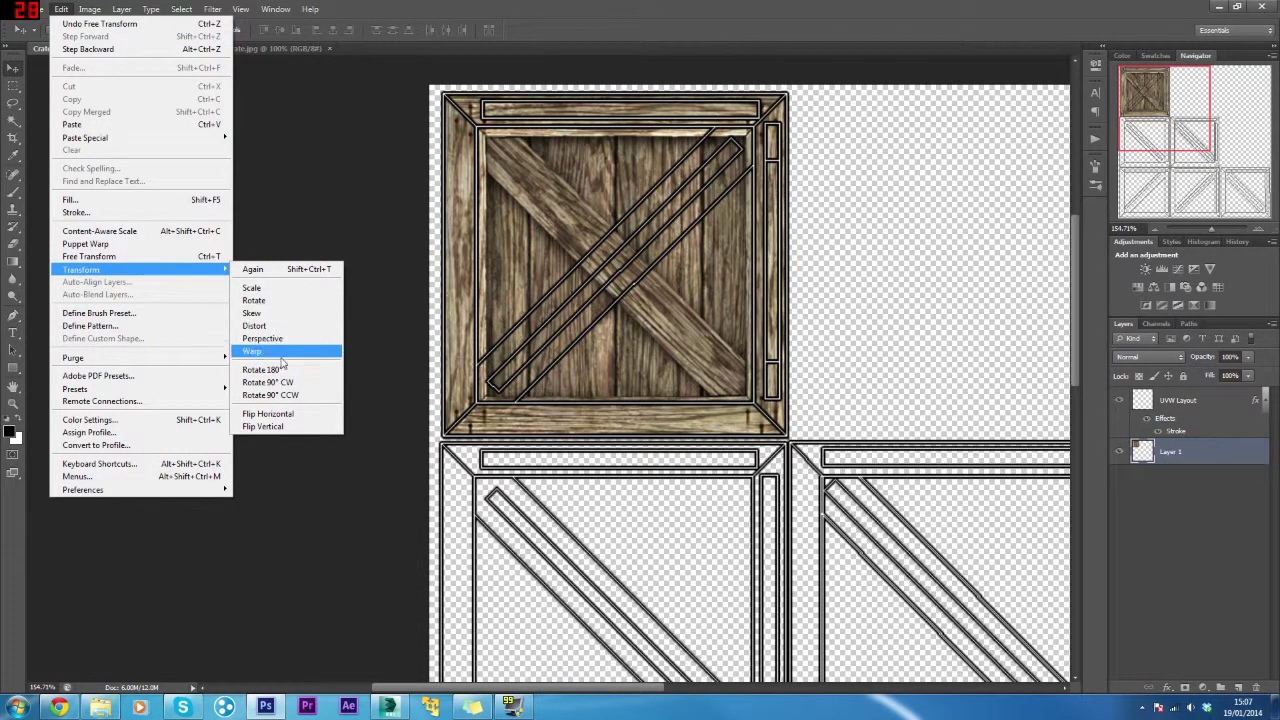
click(270, 413)
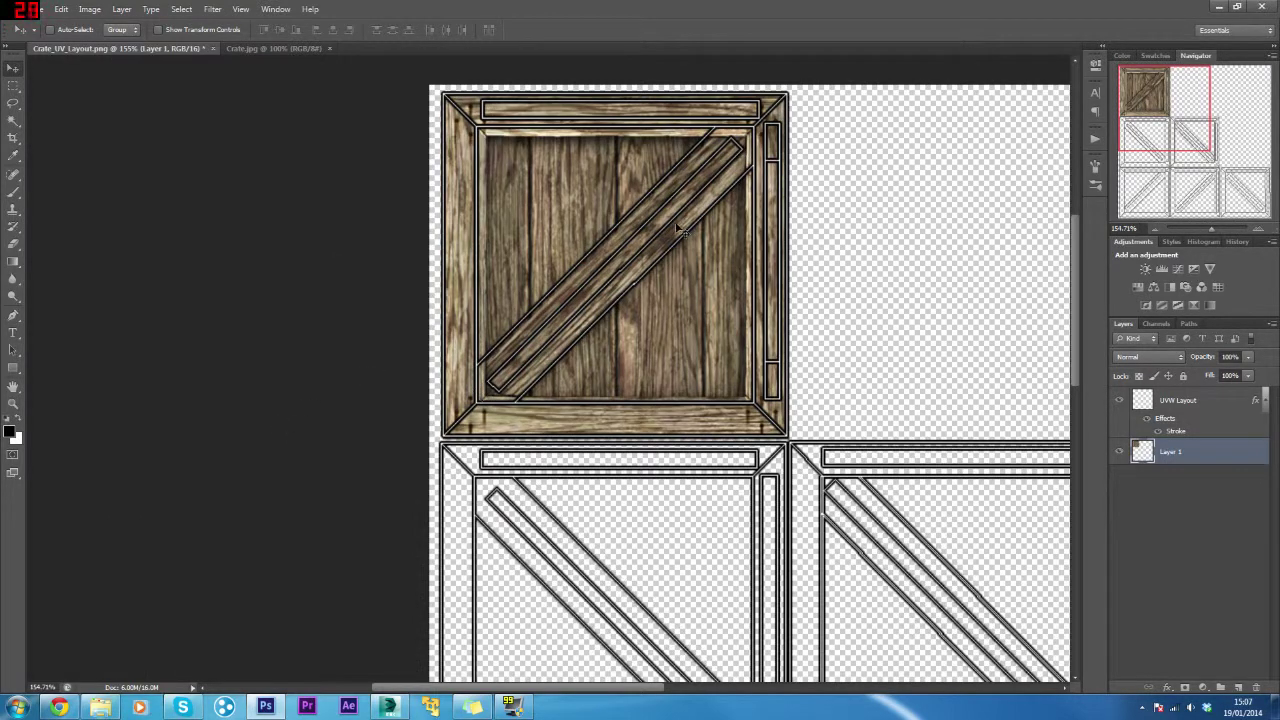
Duplicate the crate texture layer and move the copy down onto the bottom-left UV square.
scroll(678, 230, down, 1)
scroll(774, 271, down, 3)
scroll(677, 283, up, 1)
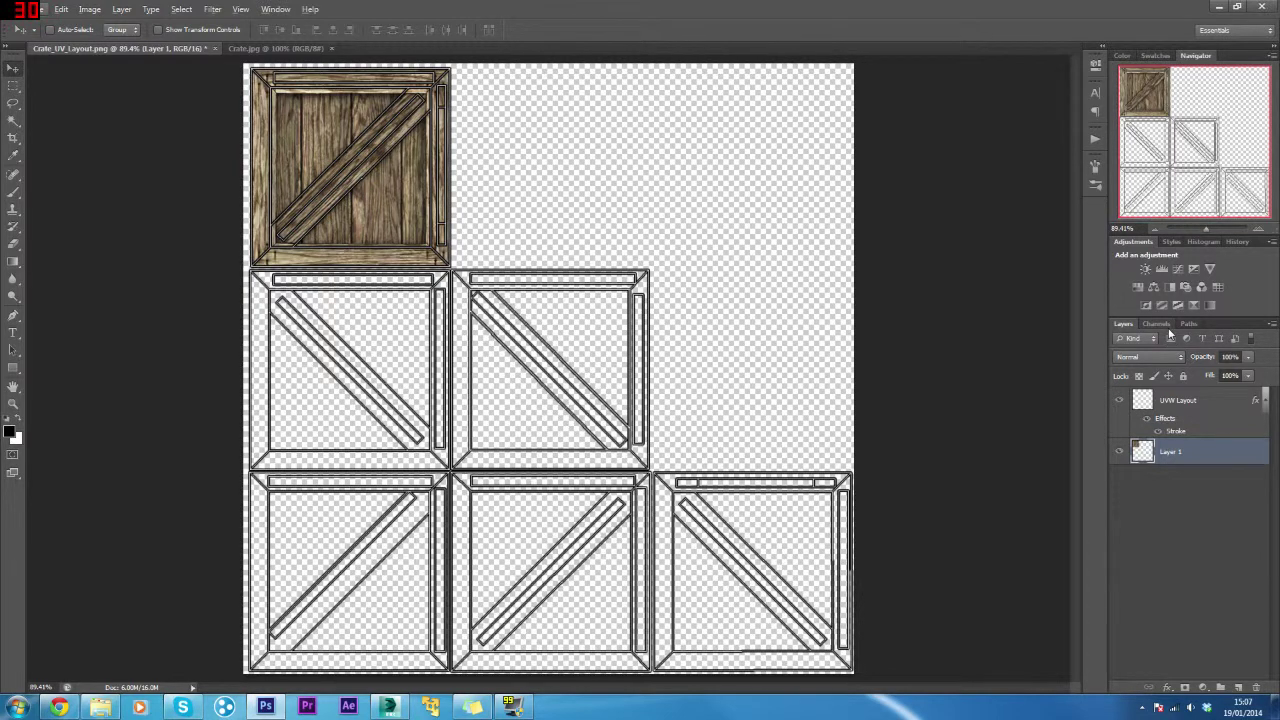
key(ctrl+j)
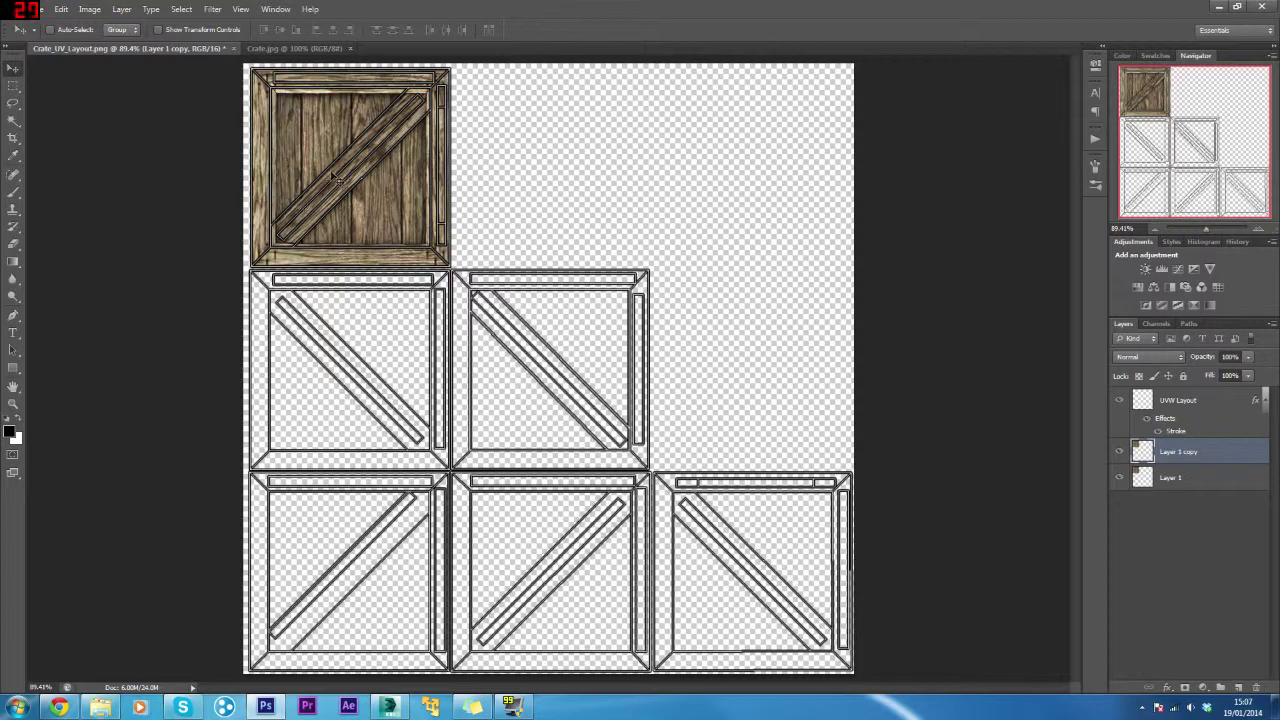
drag(350, 155, 340, 551)
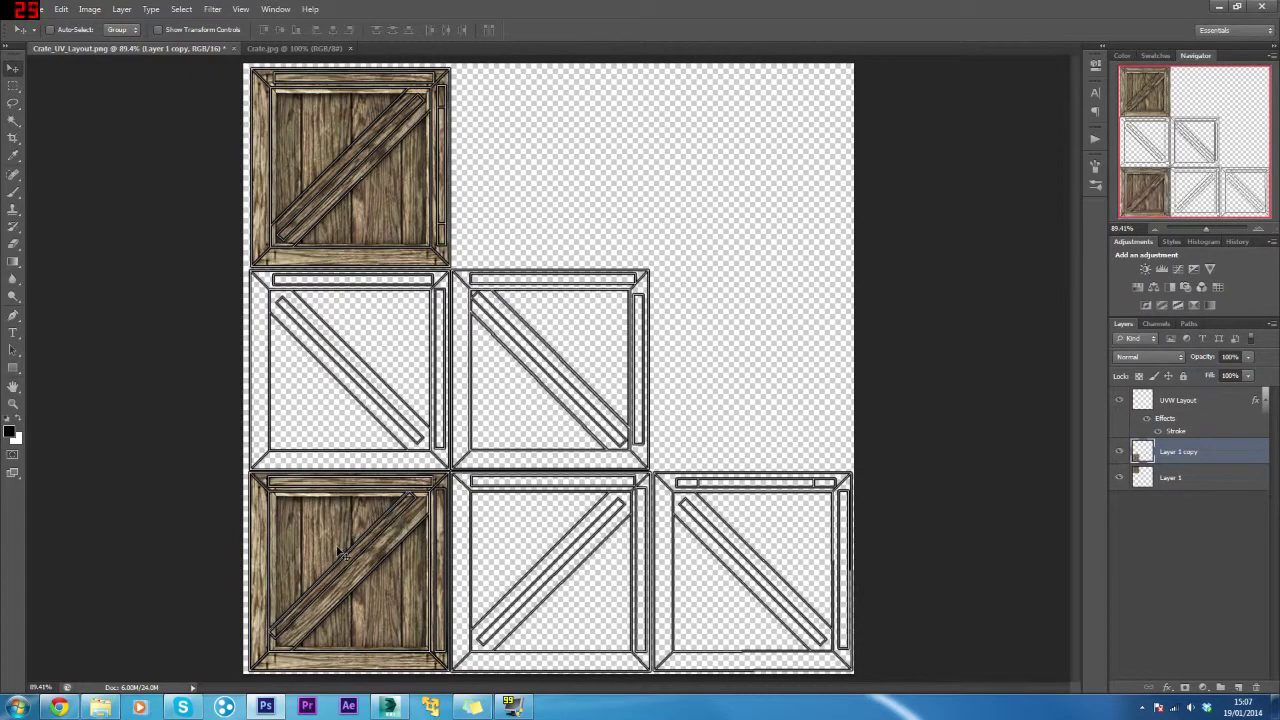
Nudge the crate copy sideways until its edges line up with the outline of the bottom-left UV square.
scroll(280, 510, up, 5)
key(Left)
key(Left)
key(Left)
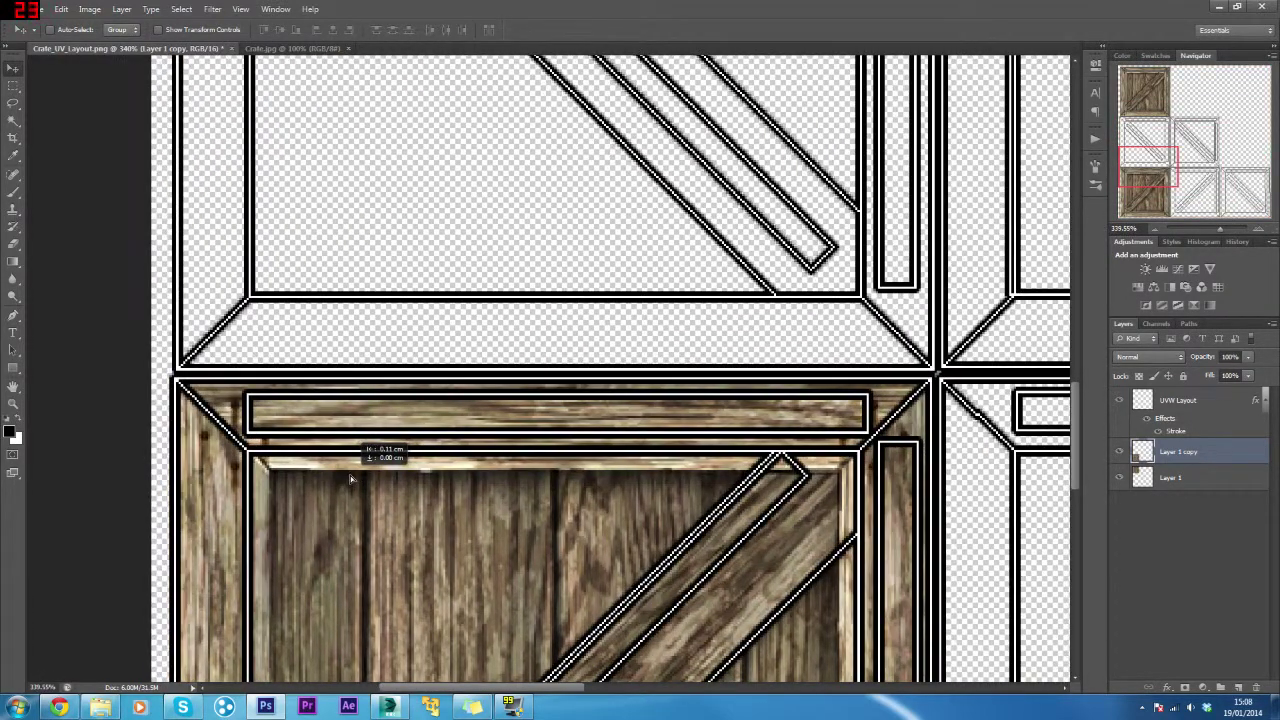
key(Left)
key(Left)
key(Left)
key(Left)
Examine how the frame and diagonal planks of both crate textures match the UV lines in the bottom-left and top-left squares.
scroll(638, 477, down, 3)
scroll(638, 477, down, 3)
scroll(635, 485, down, 3)
scroll(620, 490, up, 3)
scroll(618, 489, up, 2)
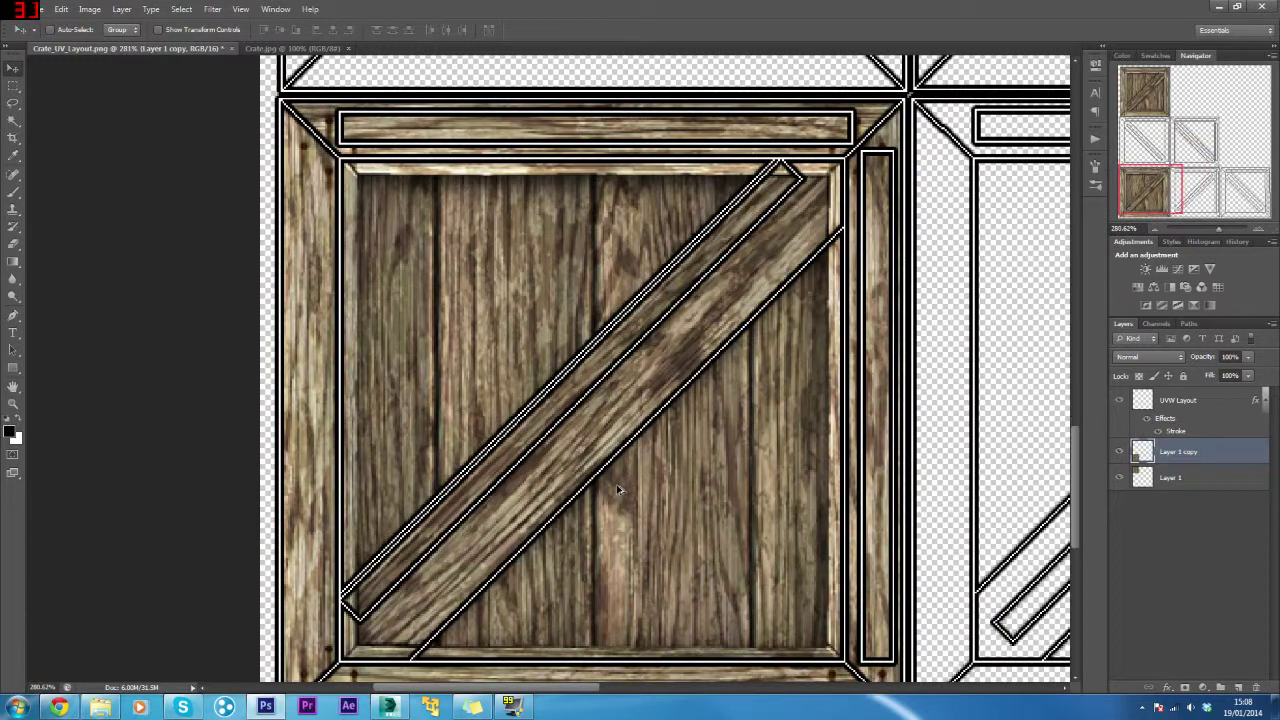
scroll(598, 303, up, 2)
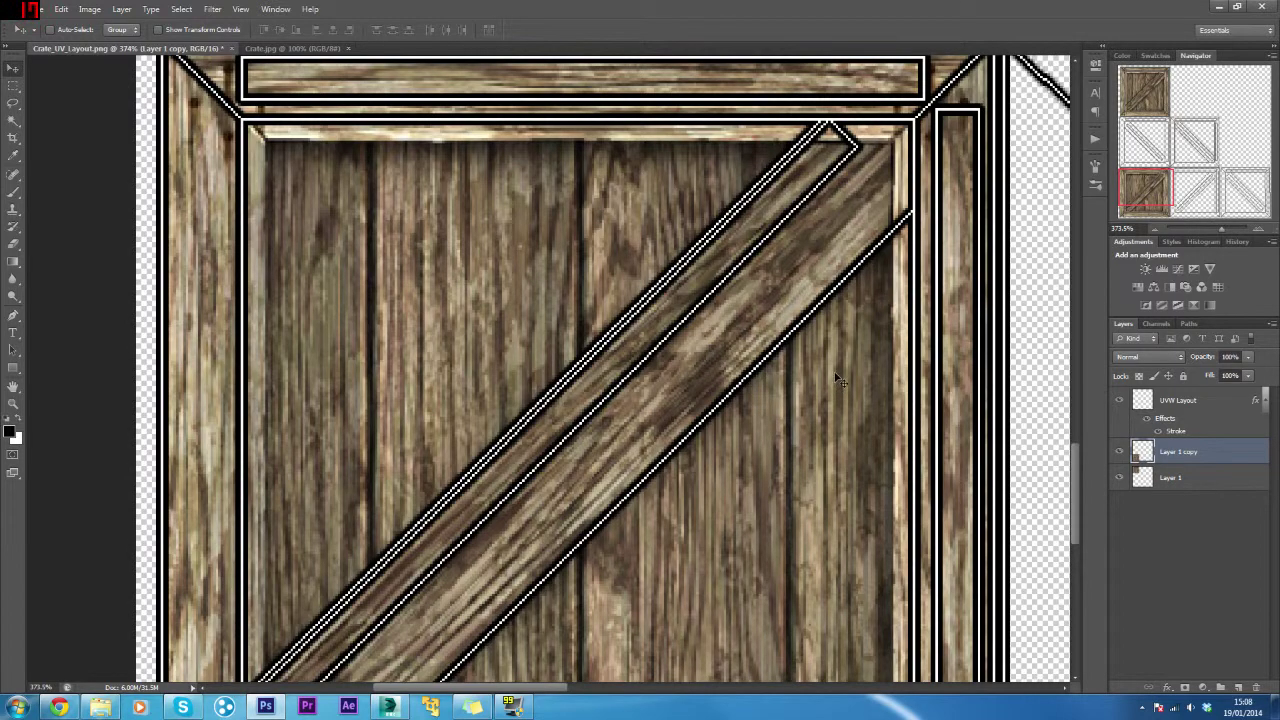
scroll(775, 405, down, 3)
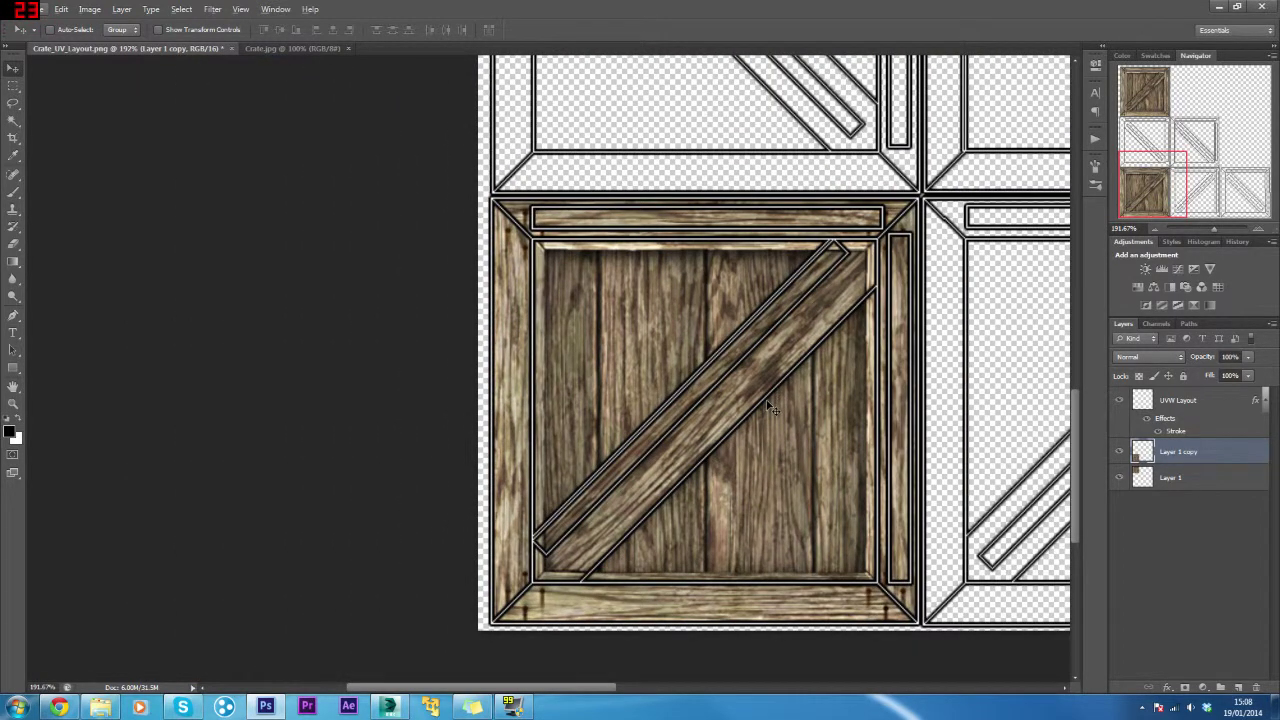
scroll(790, 180, up, 8)
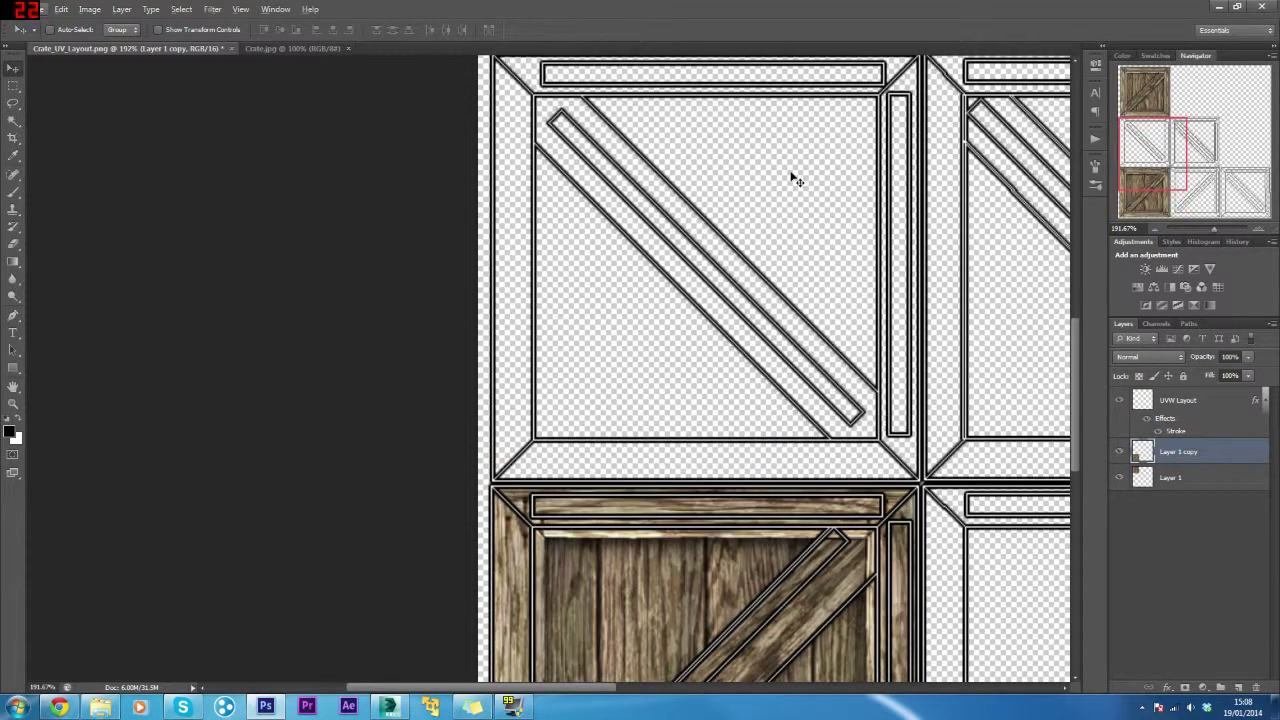
scroll(790, 178, up, 5)
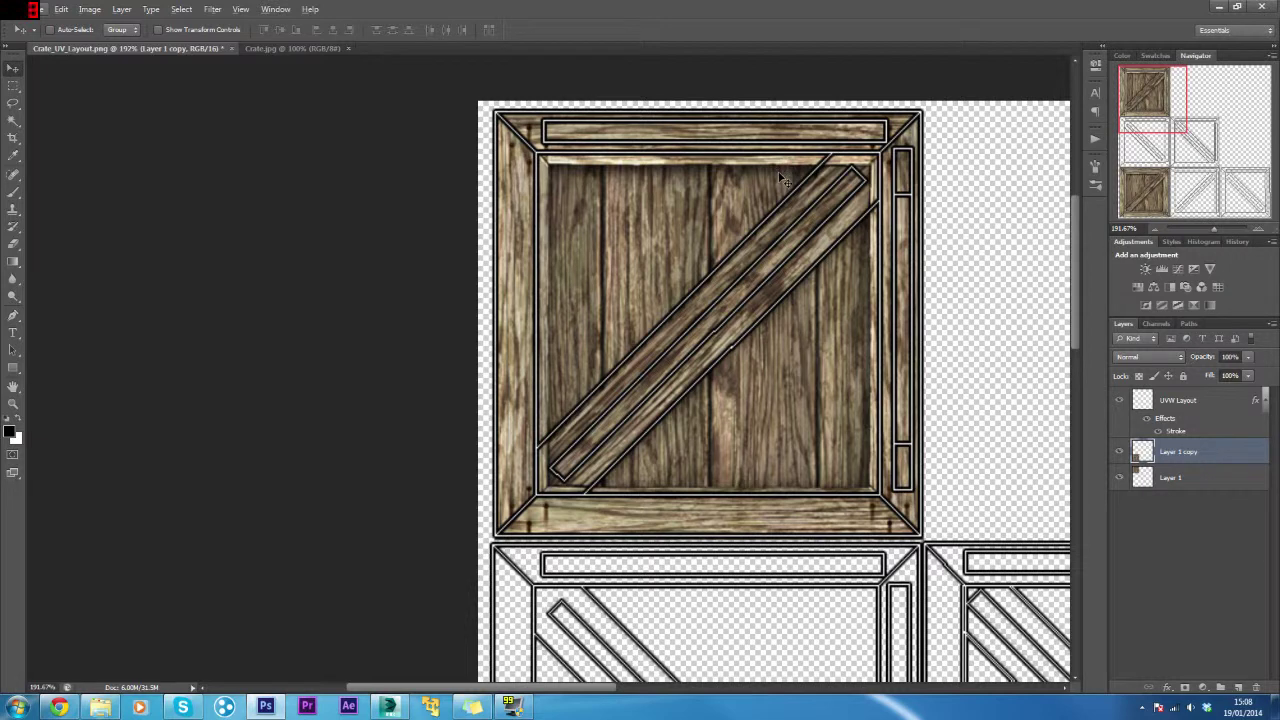
Scale the original crate layer in the top-left square proportionally about its centre to 106.25%, and apply the transform.
click(1192, 479)
key(ctrl+t)
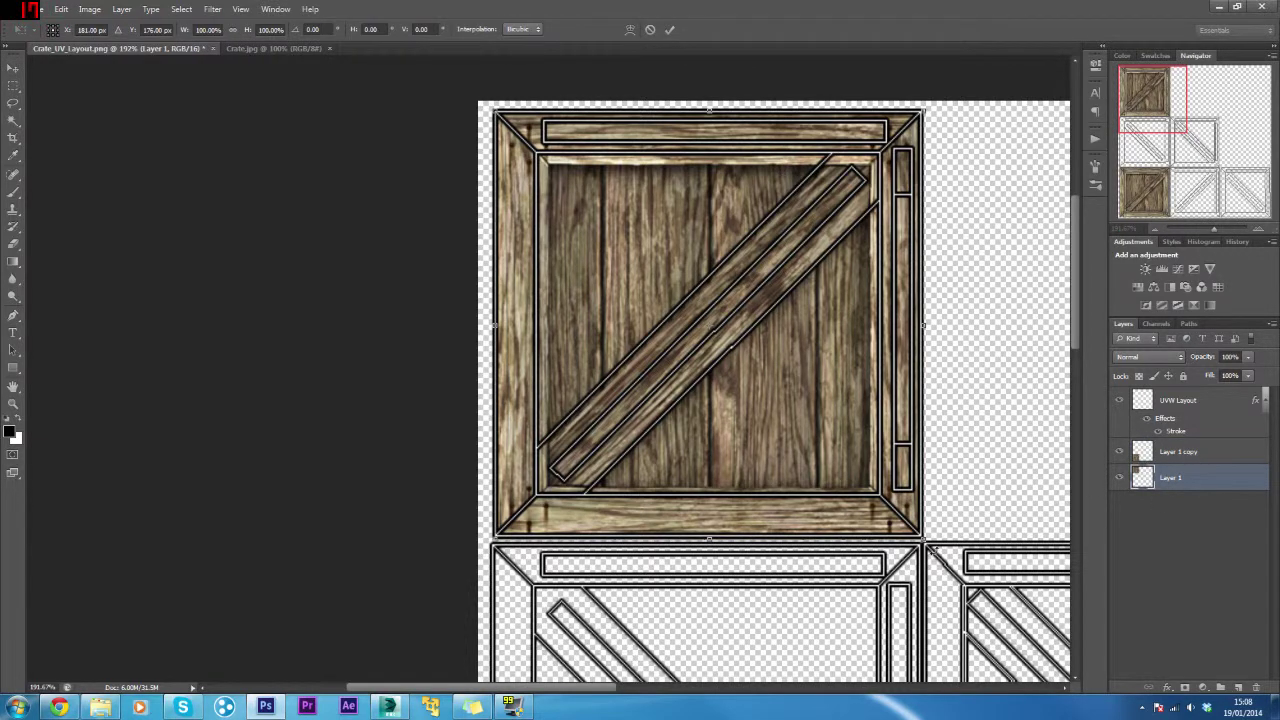
drag(922, 537, 930, 544)
drag(927, 547, 934, 549)
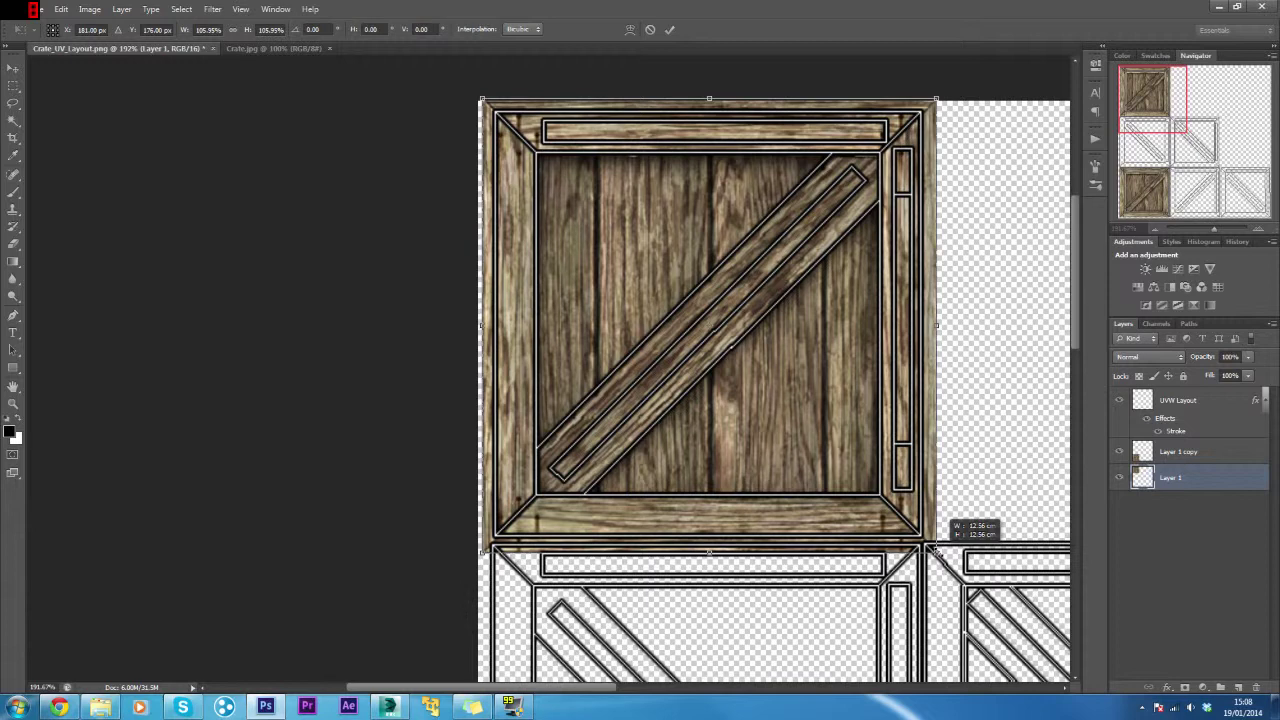
drag(934, 549, 937, 551)
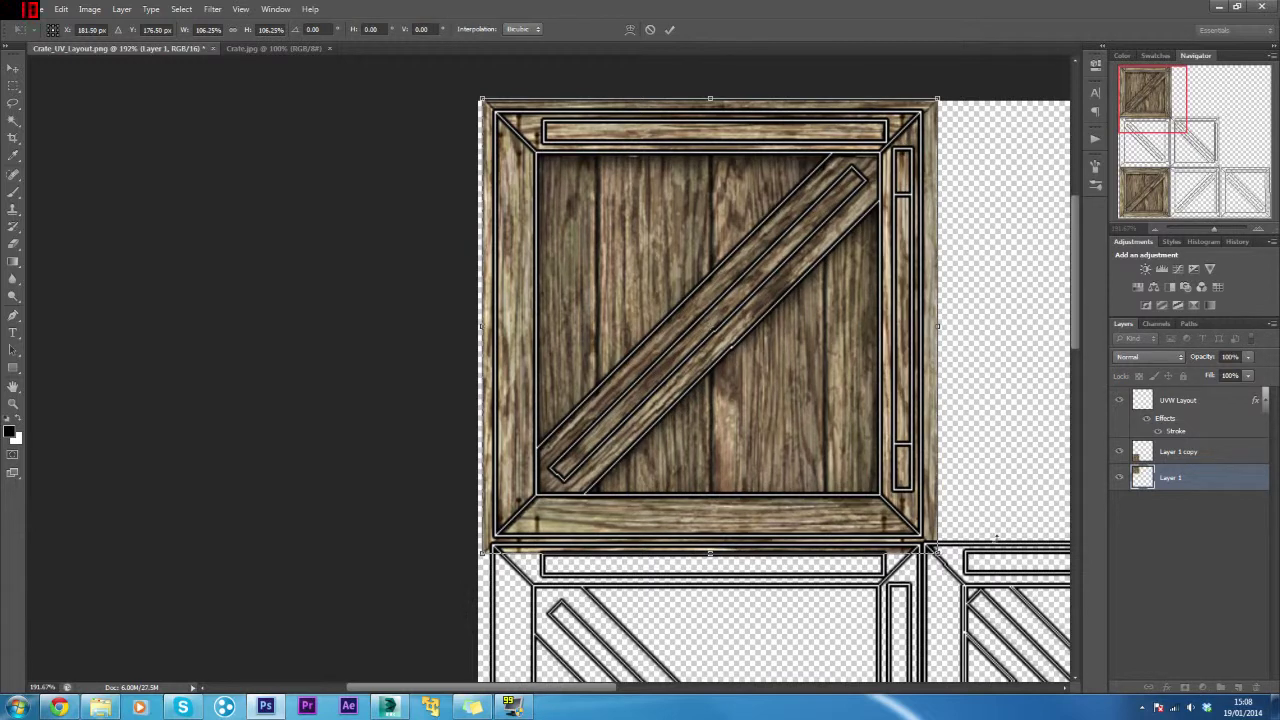
key(Return)
scroll(950, 255, down, 1)
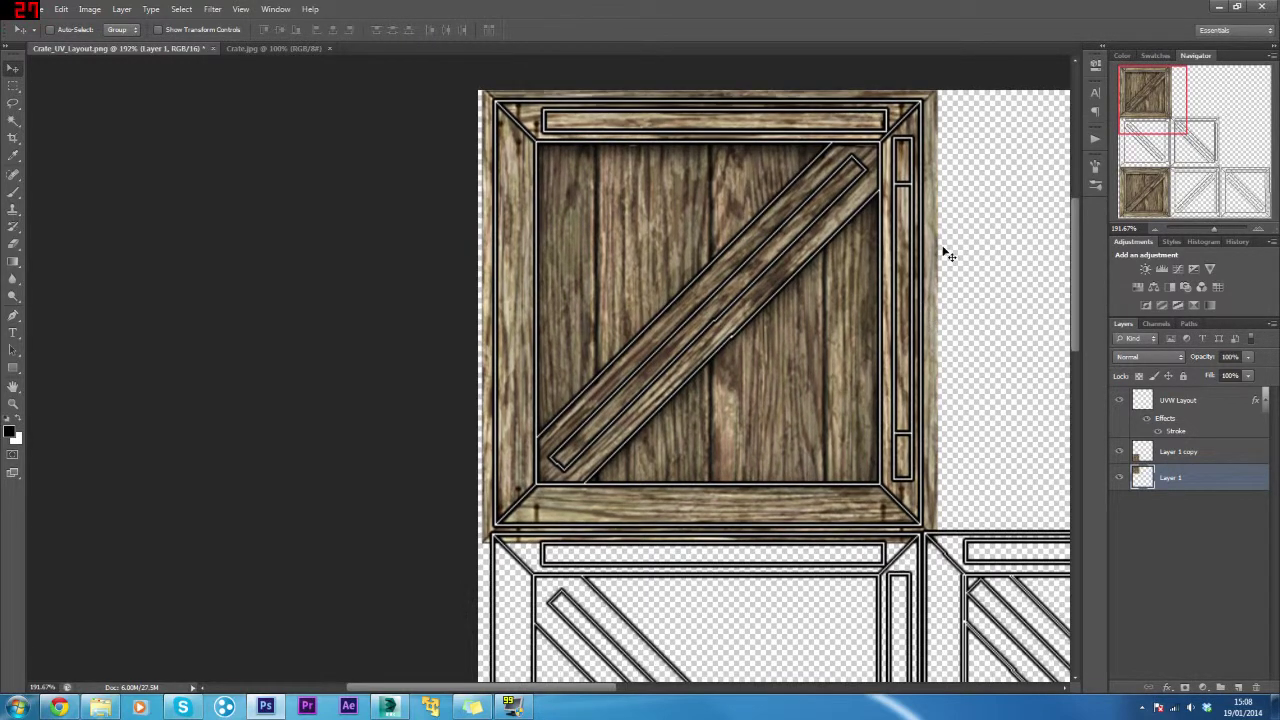
Delete the old crate copy in the bottom-left square and duplicate the enlarged crate layer.
scroll(1000, 443, down, 5)
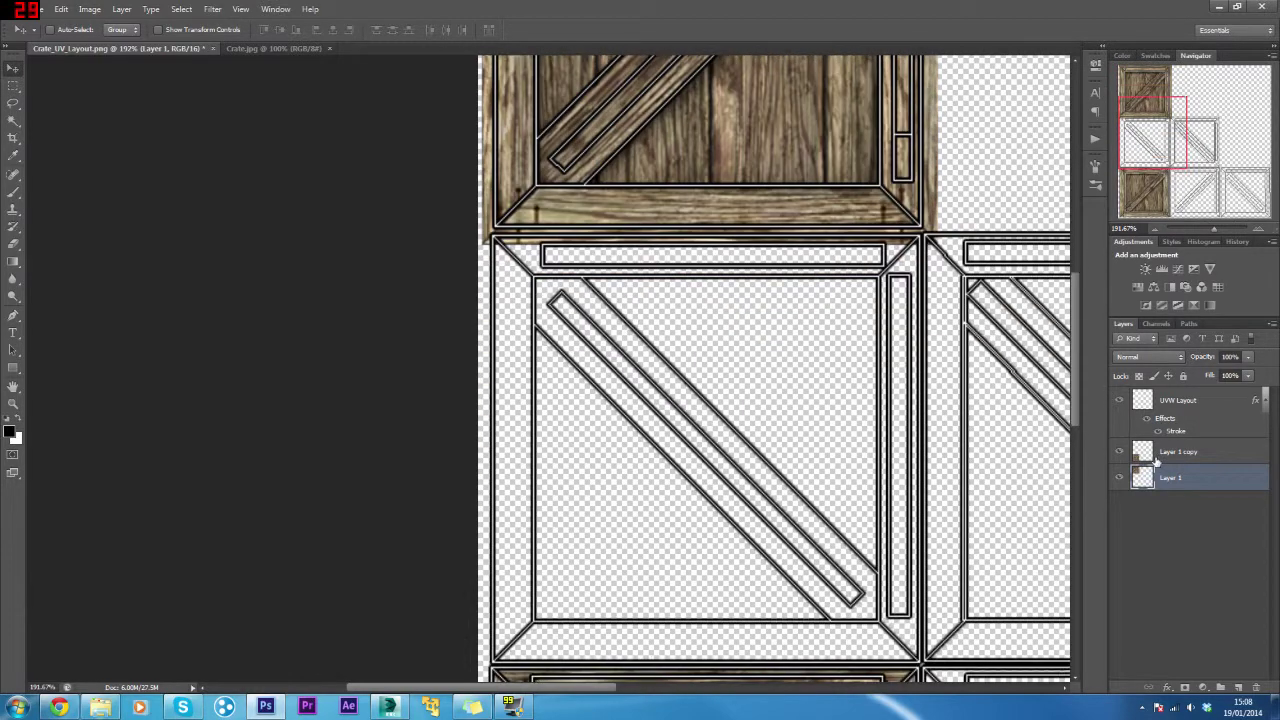
click(1176, 453)
key(Delete)
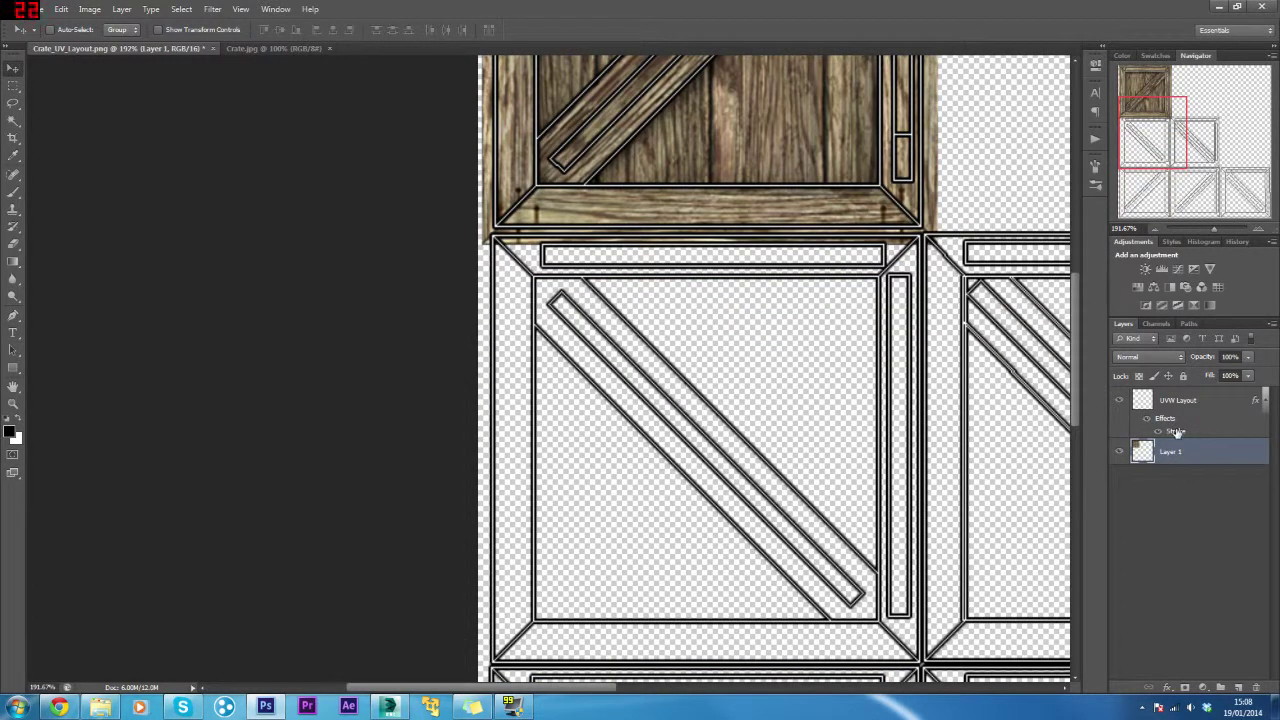
key(ctrl+j)
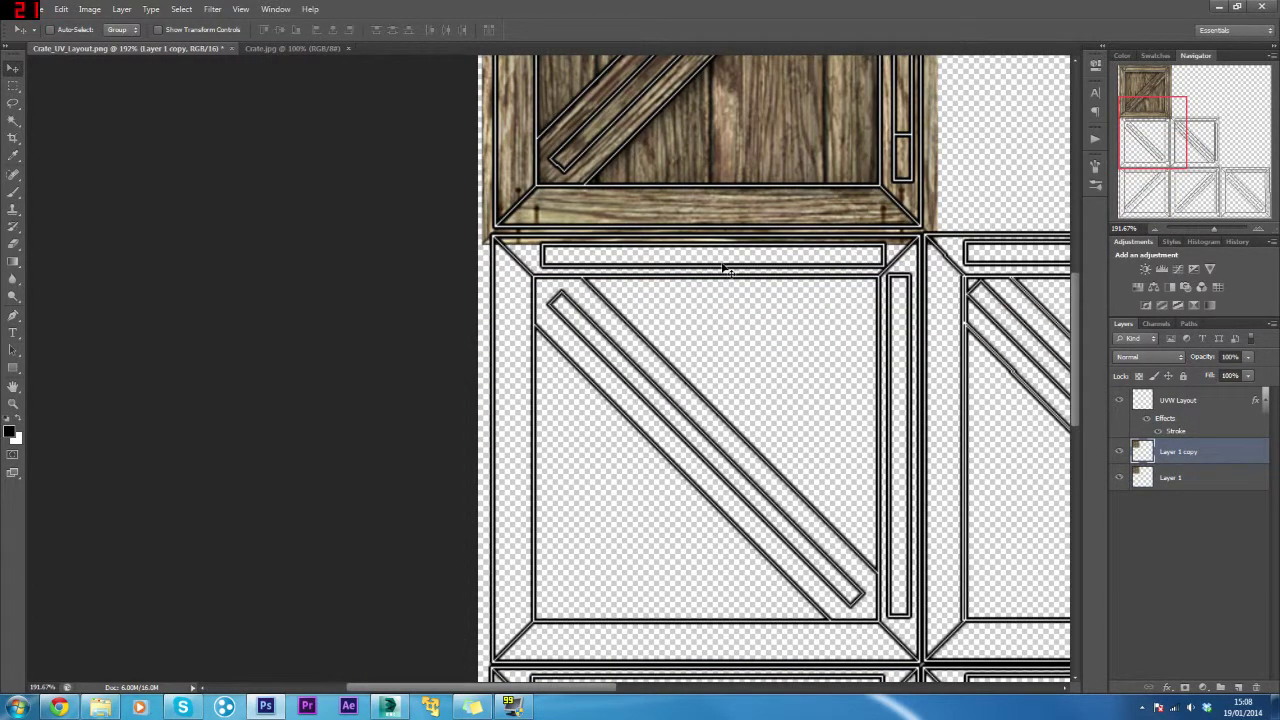
Move the new crate copy onto the bottom-left UV square and align its planks with the UV lines.
drag(760, 127, 790, 430)
scroll(815, 436, down, 3)
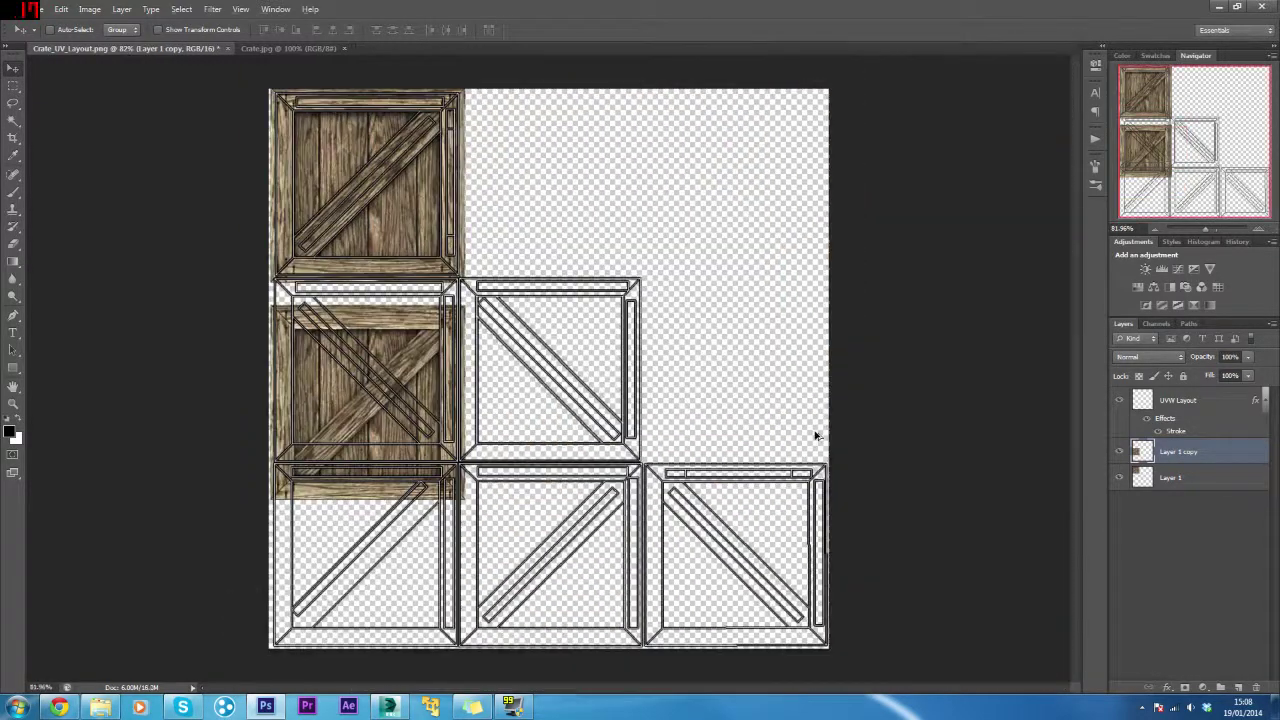
scroll(491, 471, up, 3)
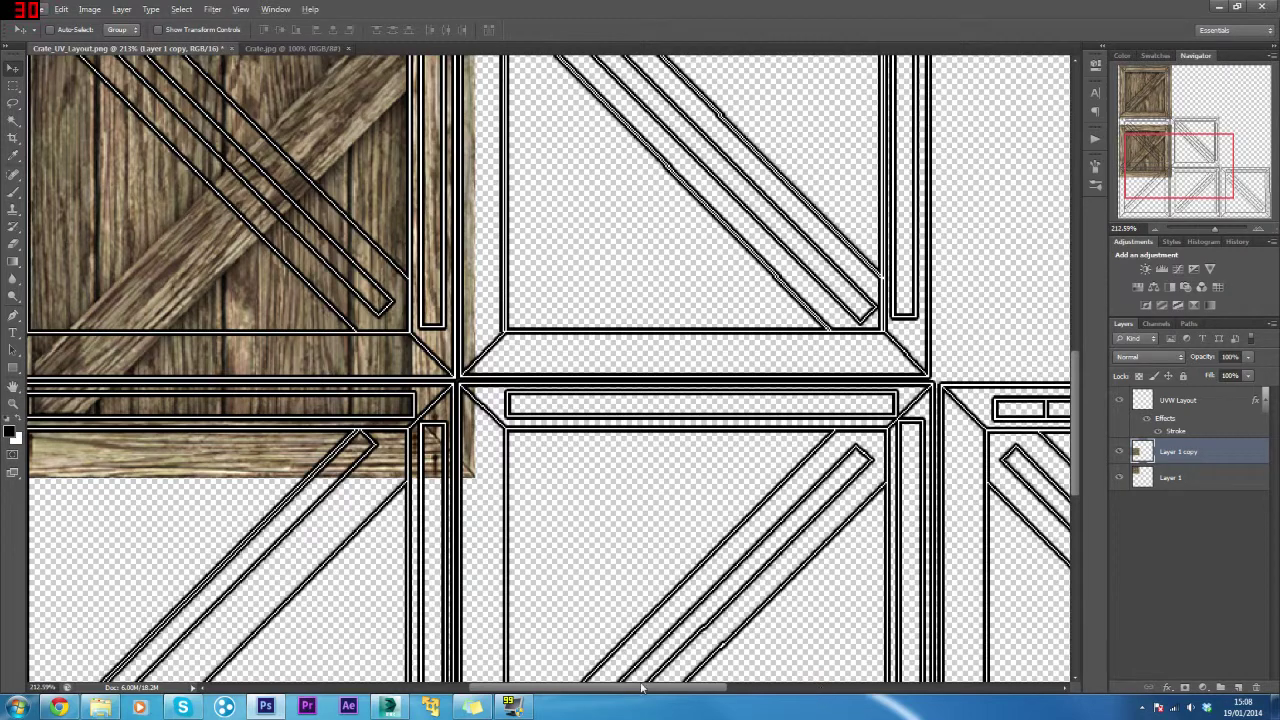
drag(642, 688, 564, 688)
scroll(517, 477, down, 3)
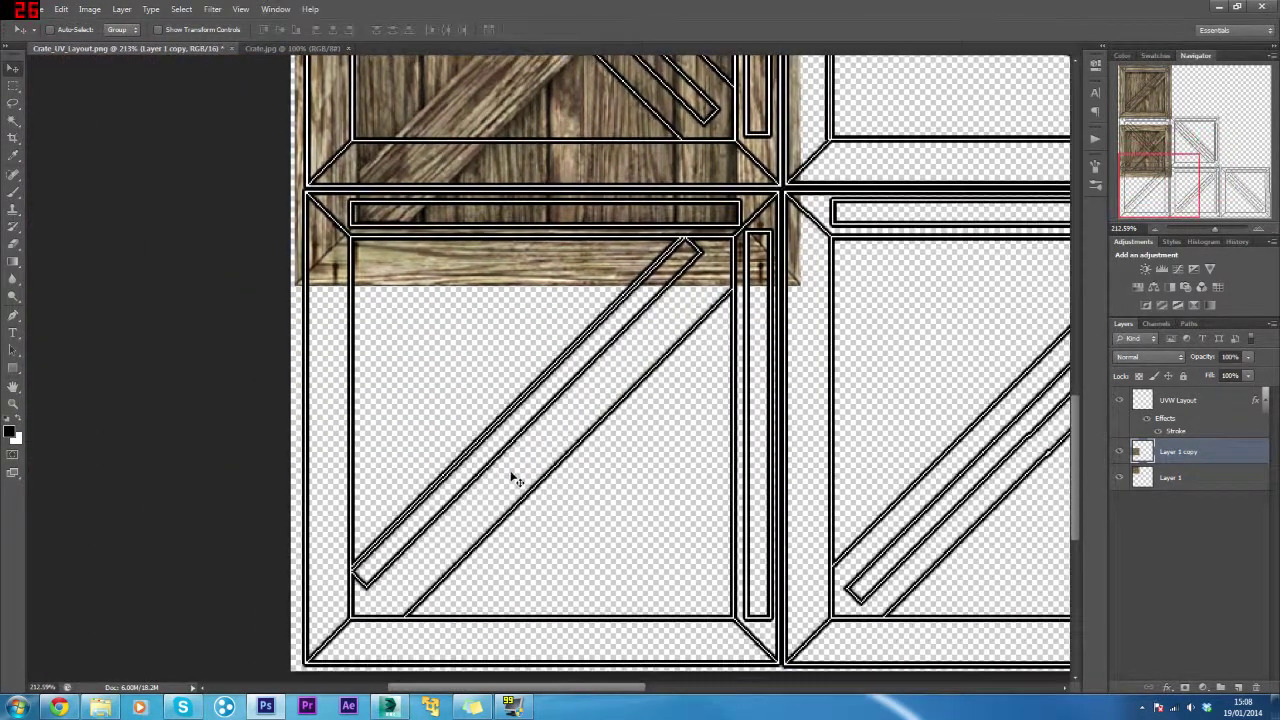
scroll(513, 480, down, 2)
drag(508, 150, 526, 465)
scroll(484, 494, up, 3)
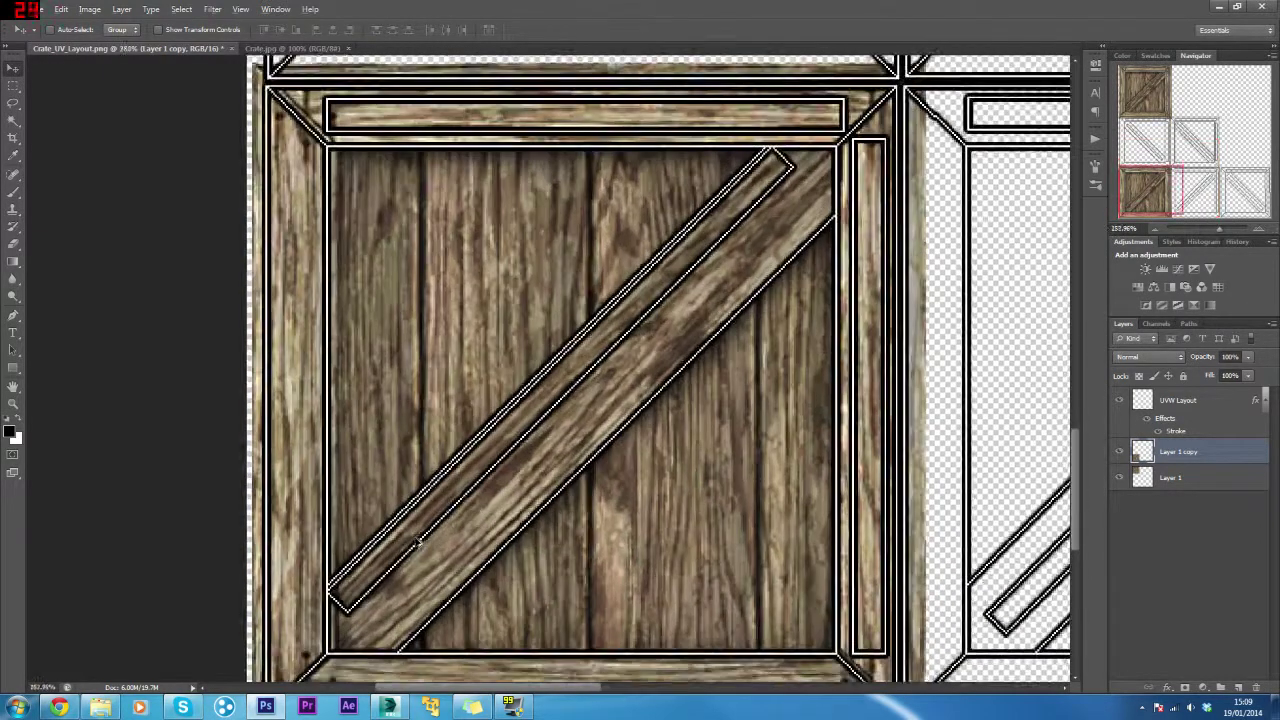
drag(666, 394, 662, 402)
scroll(673, 392, down, 3)
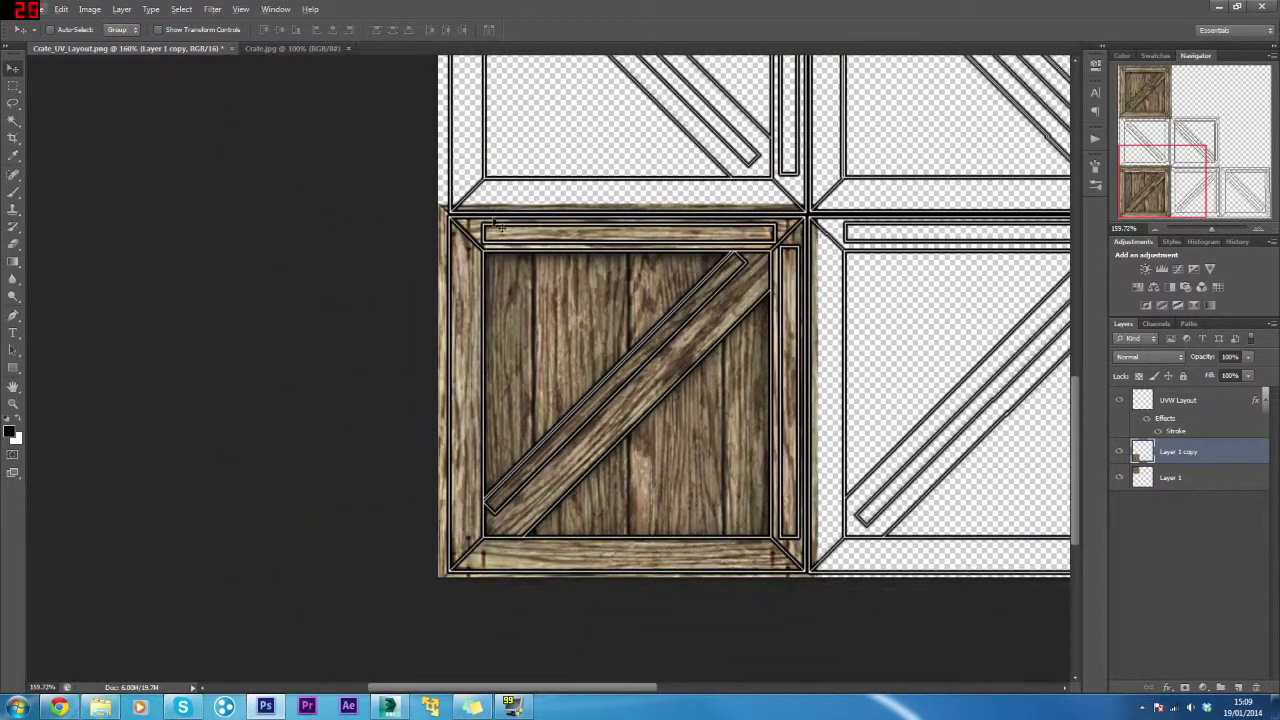
Make a rectangular marquee selection along the outer border of the bottom-left UV square.
click(13, 90)
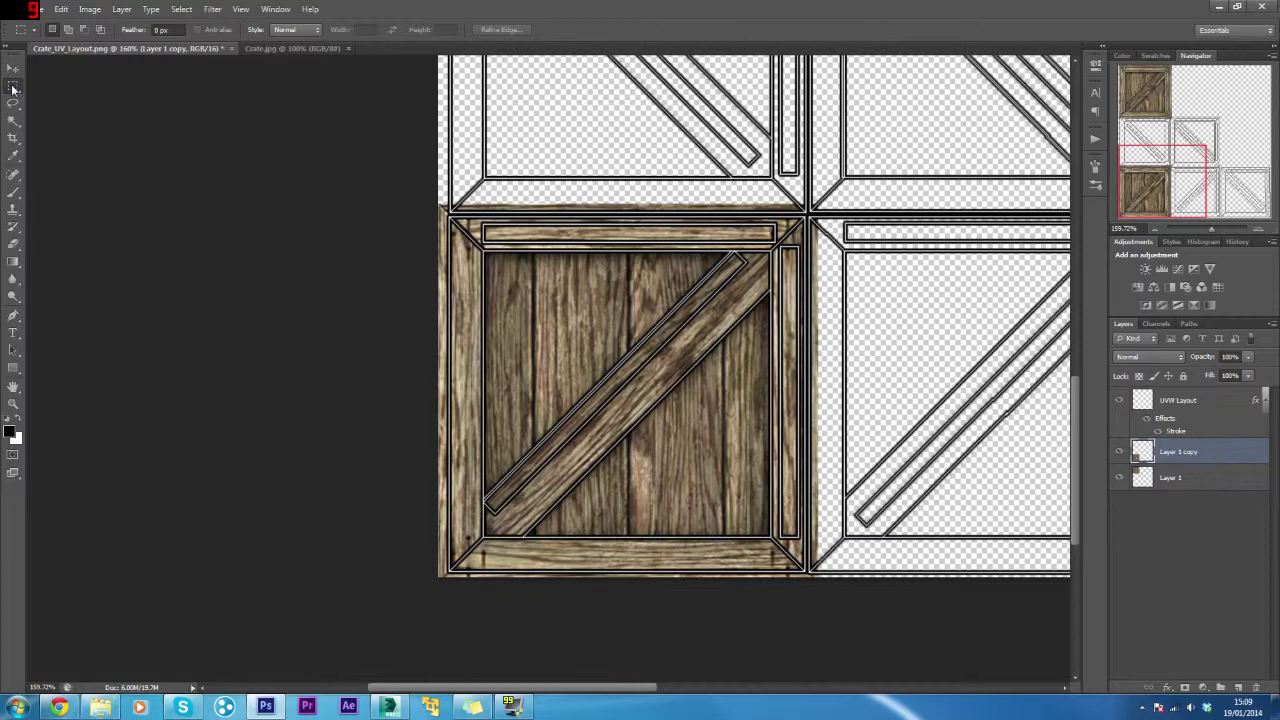
scroll(458, 195, up, 5)
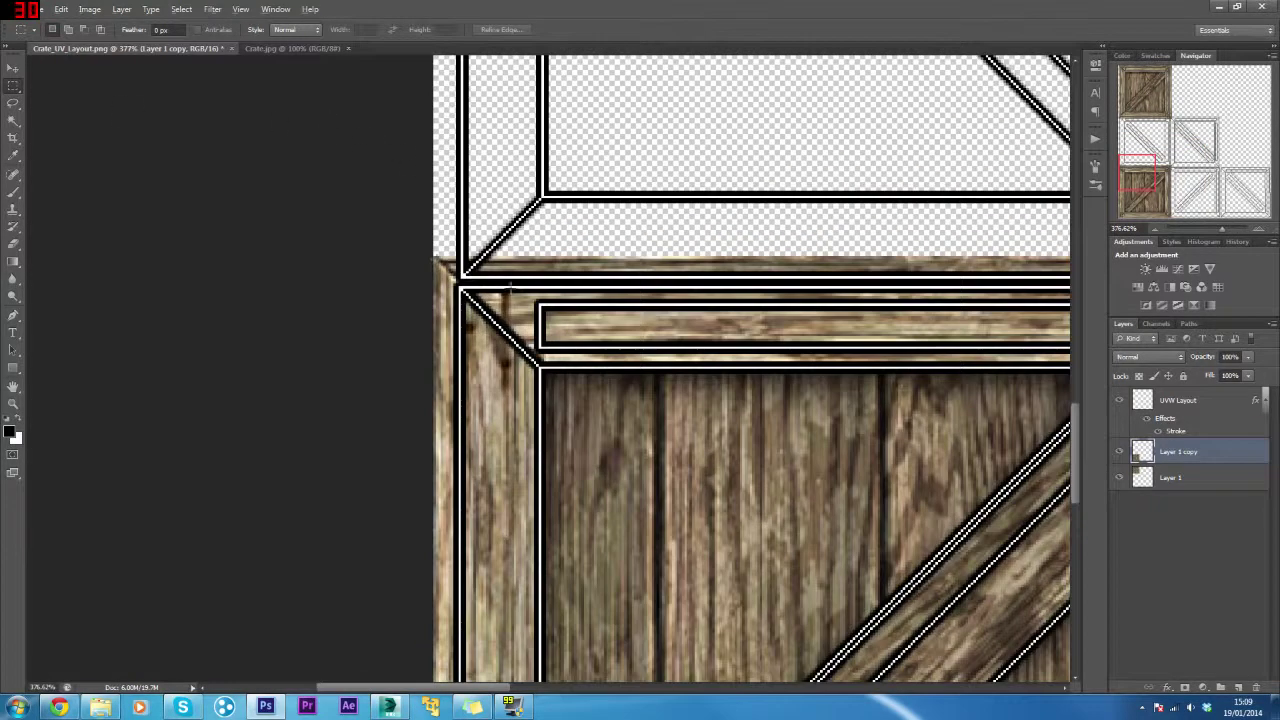
scroll(418, 287, up, 4)
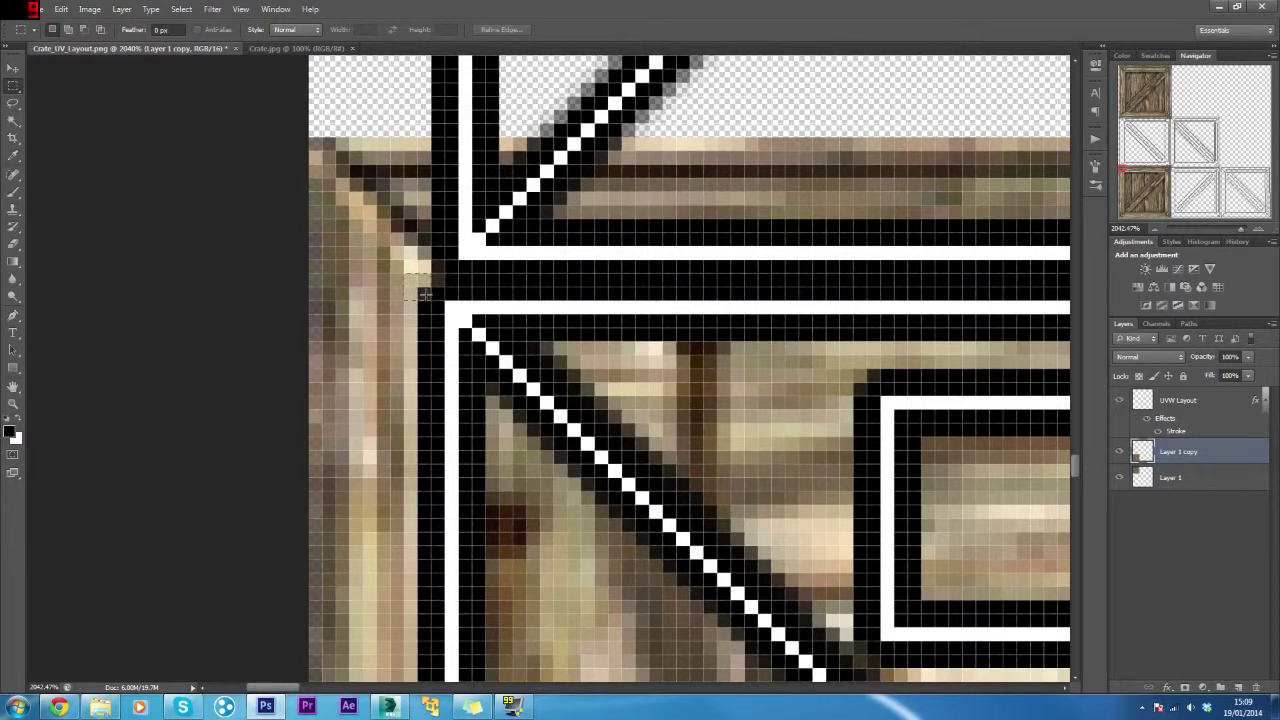
drag(363, 274, 432, 300)
scroll(418, 290, down, 2)
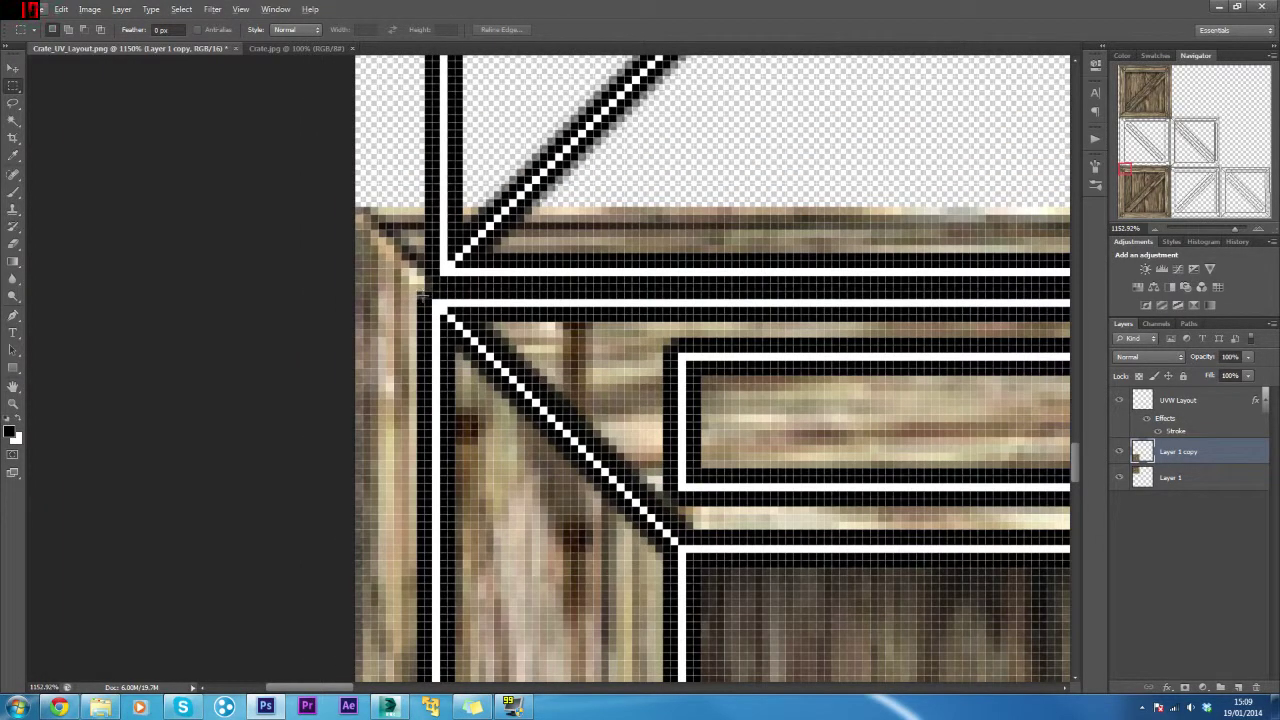
drag(436, 308, 676, 438)
key(ctrl+0)
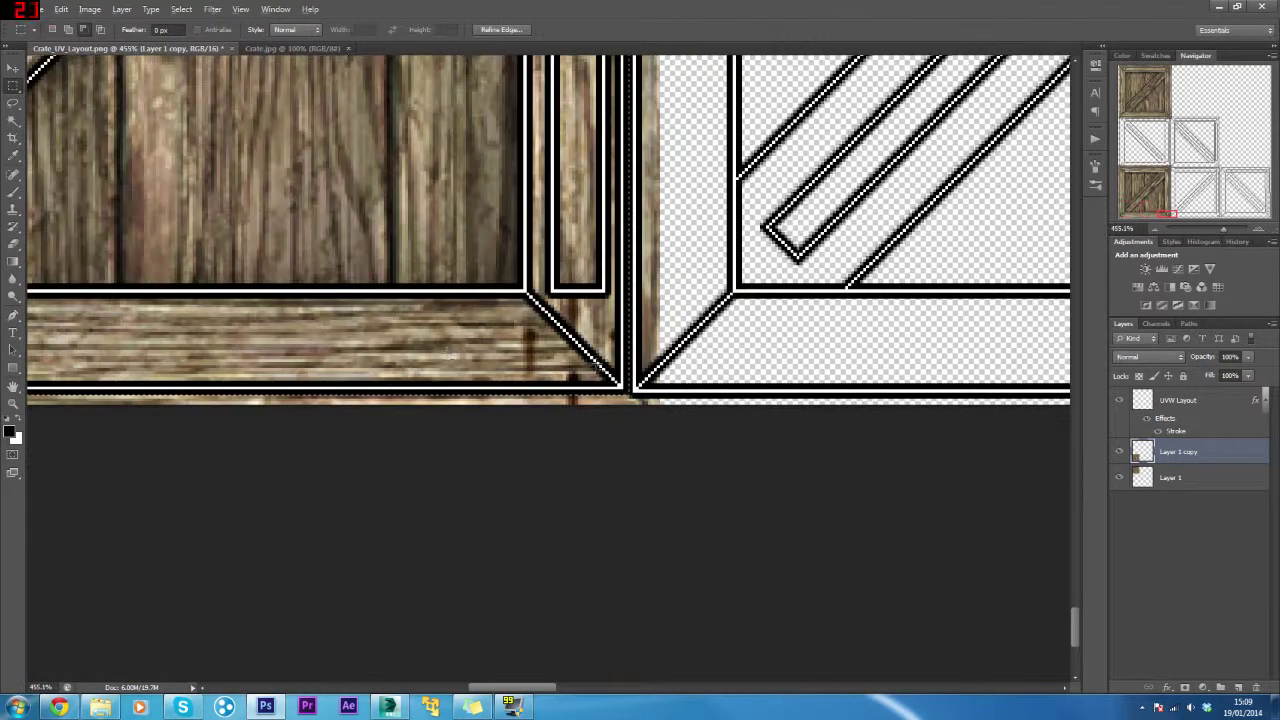
Invert the selection and delete the crate texture that overhangs the bottom-left UV square.
scroll(209, 194, up, 1)
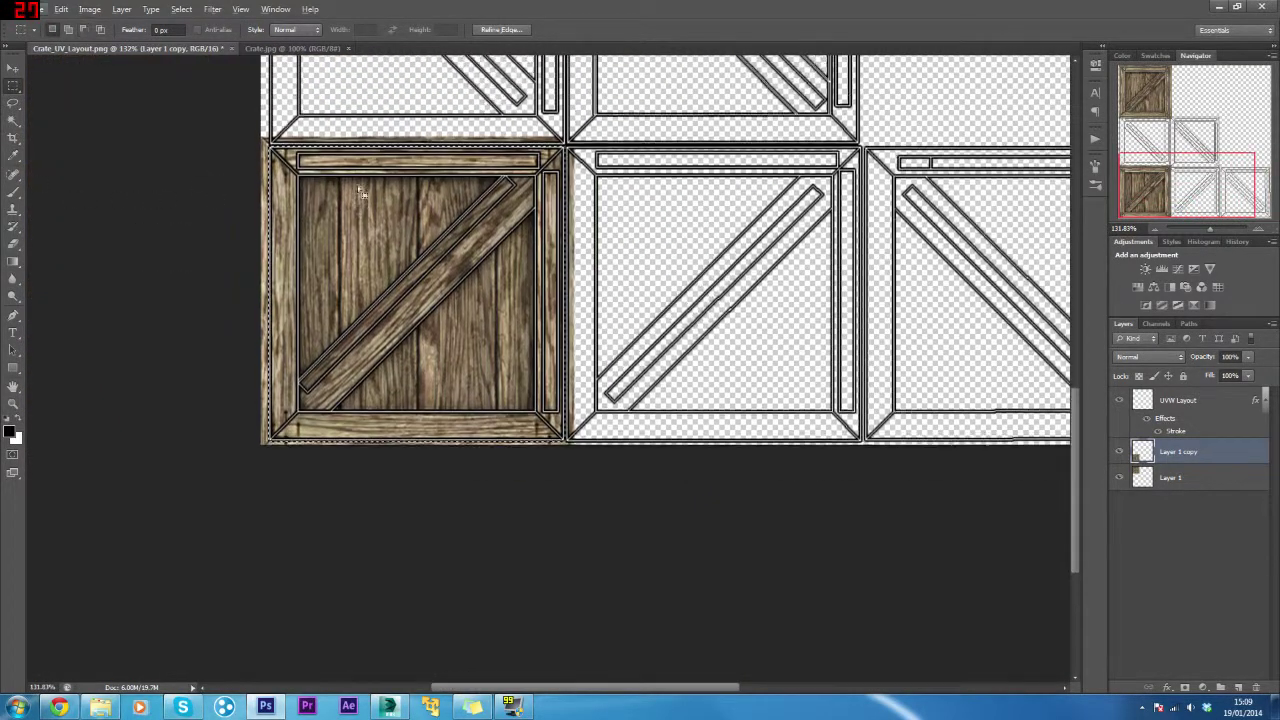
scroll(355, 185, up, 1)
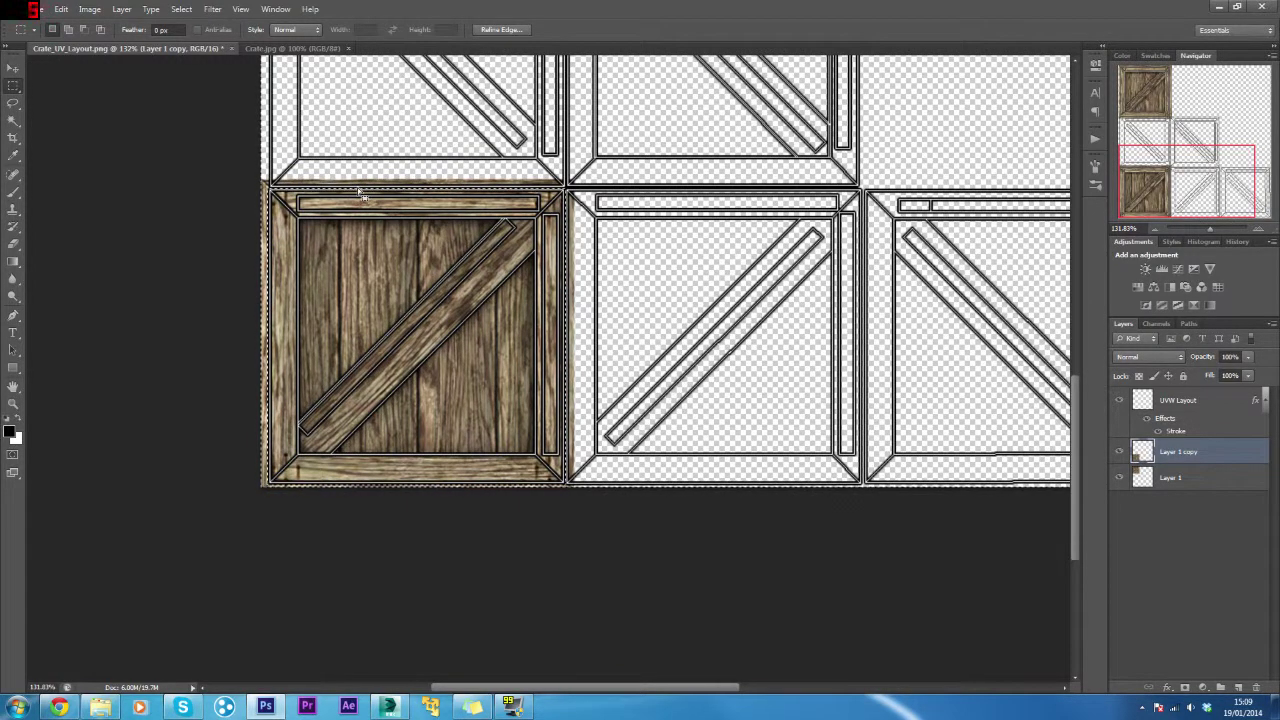
scroll(362, 193, up, 1)
scroll(362, 193, up, 1)
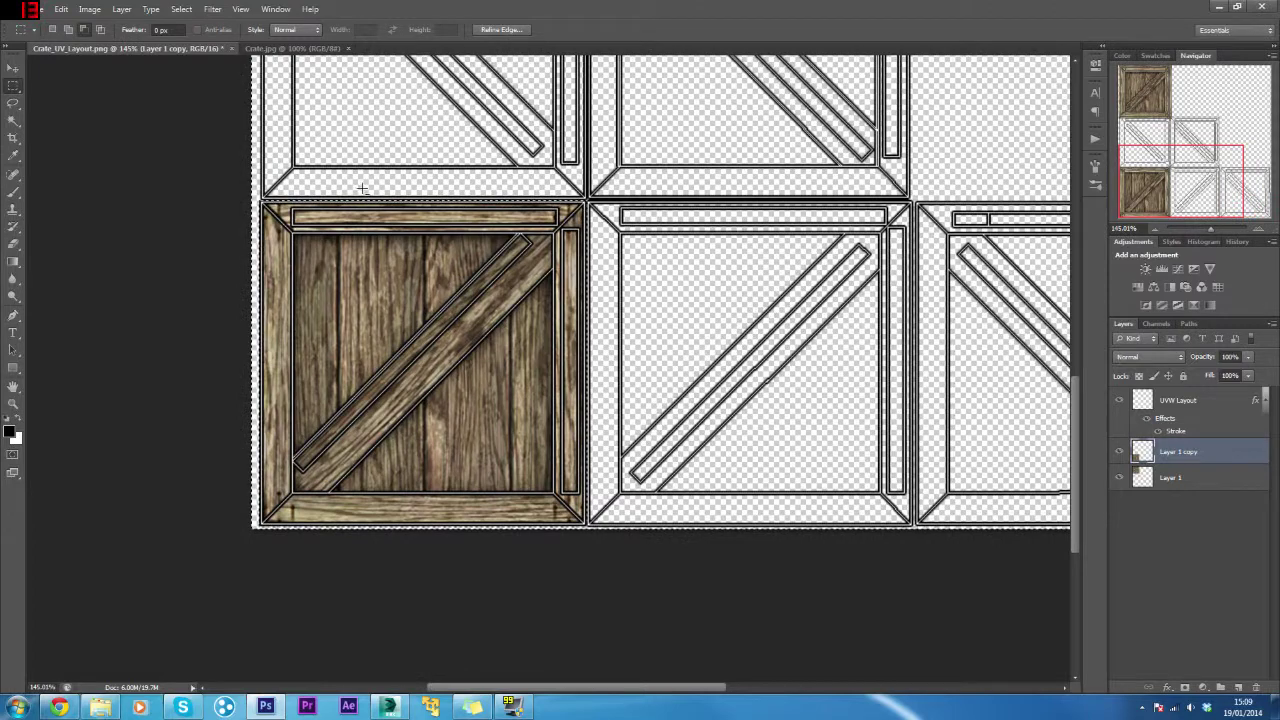
scroll(400, 210, down, 3)
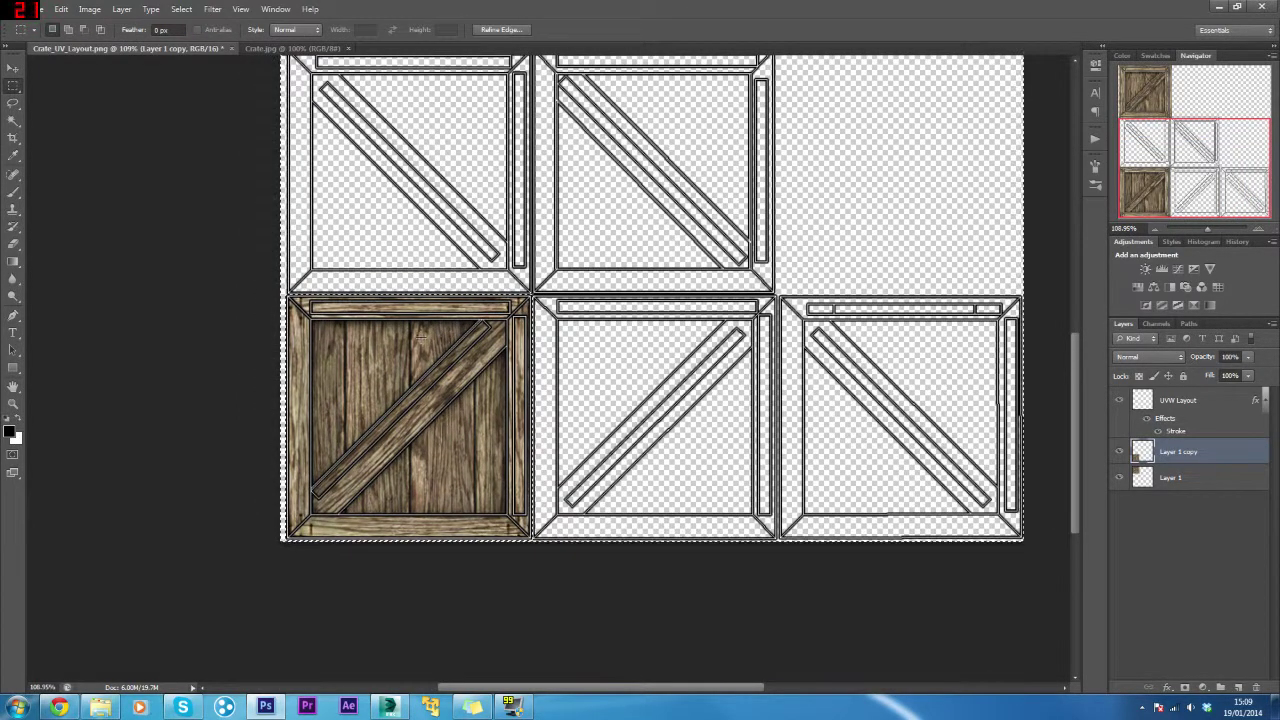
key(v)
drag(420, 336, 417, 160)
key(ctrl+z)
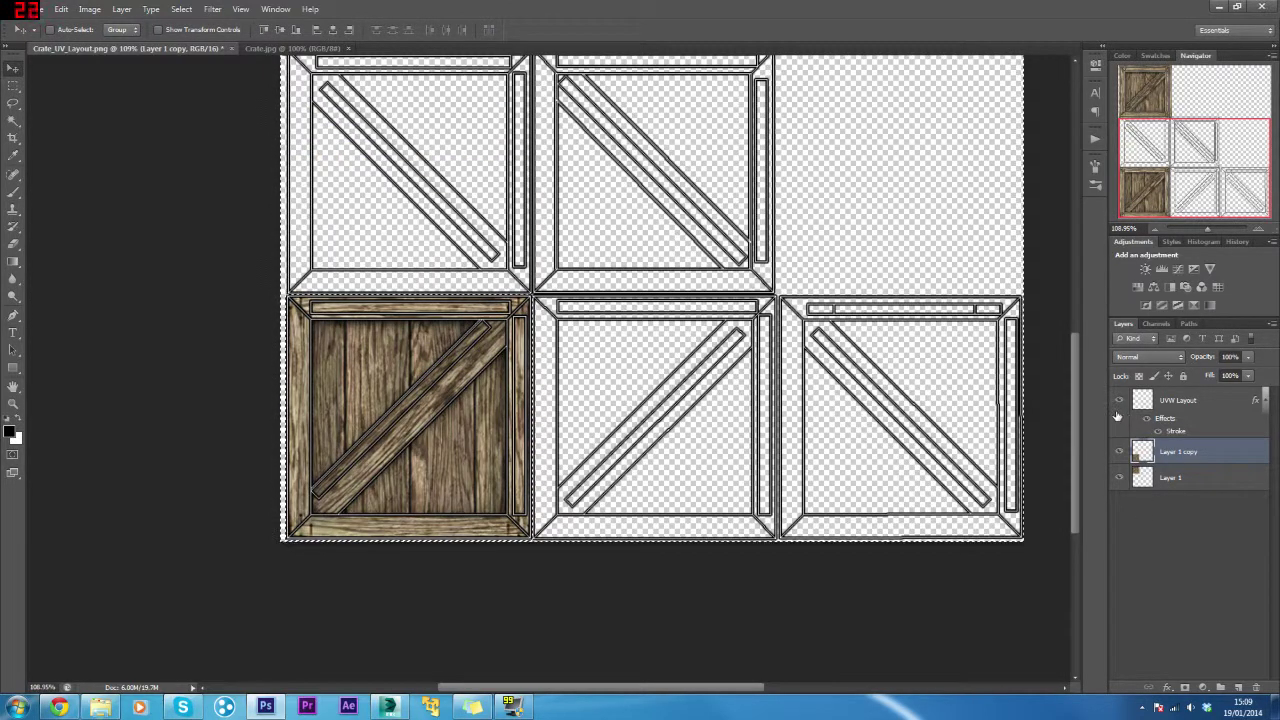
Move only the selection outline straight up until its square opening frames the top-left UV square.
key(m)
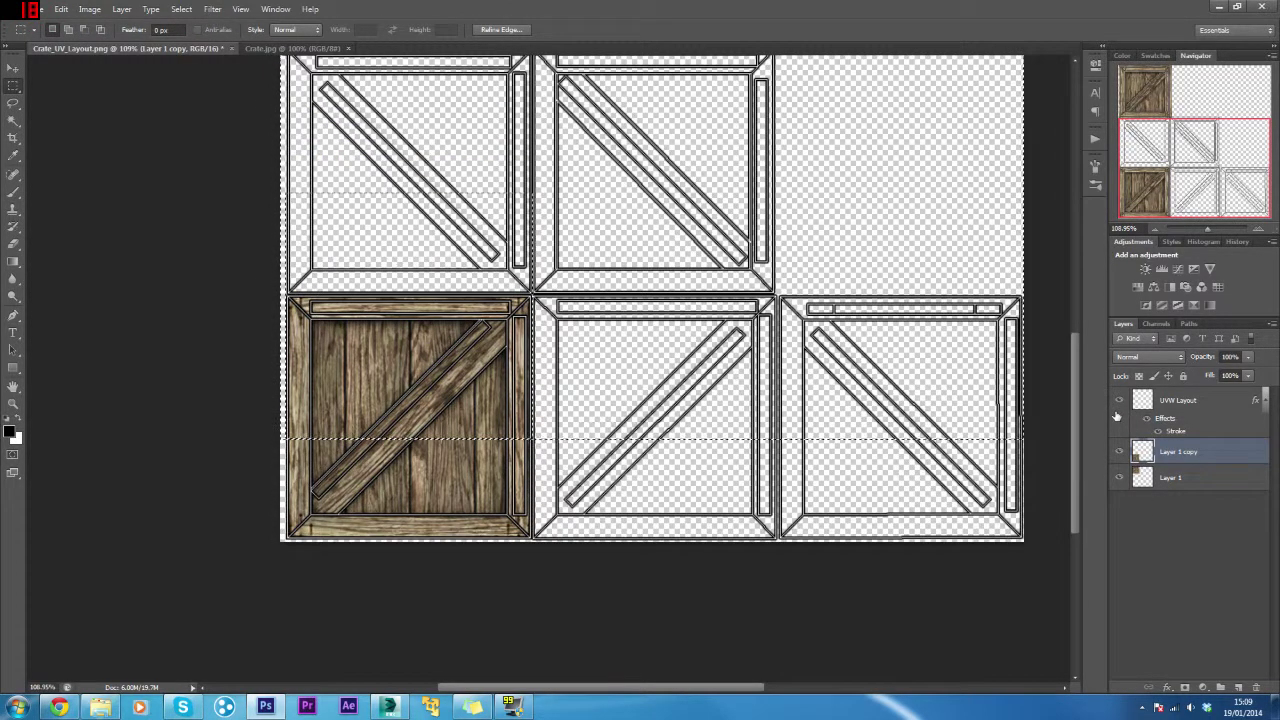
key(ctrl+alt+z)
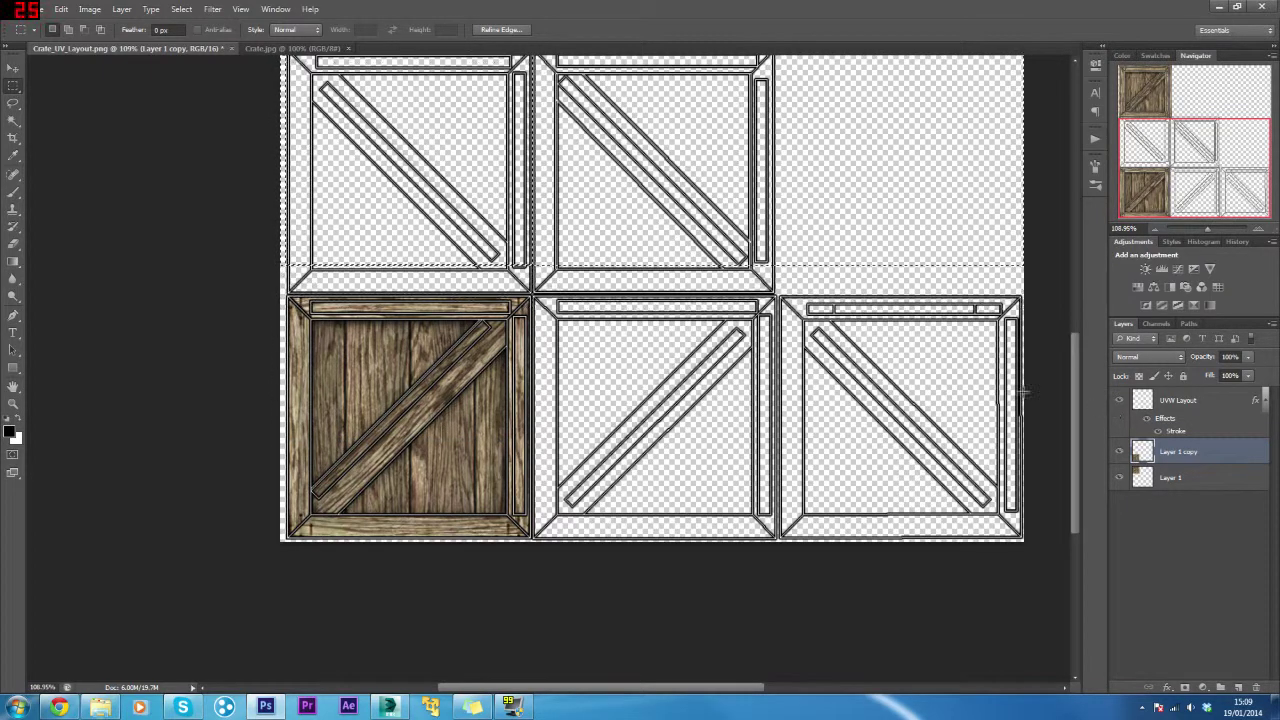
scroll(346, 246, up, 6)
key(ctrl+alt+z)
key(ctrl+alt+z)
key(ctrl+alt+z)
key(ctrl+alt+z)
key(ctrl+alt+z)
key(ctrl+alt+z)
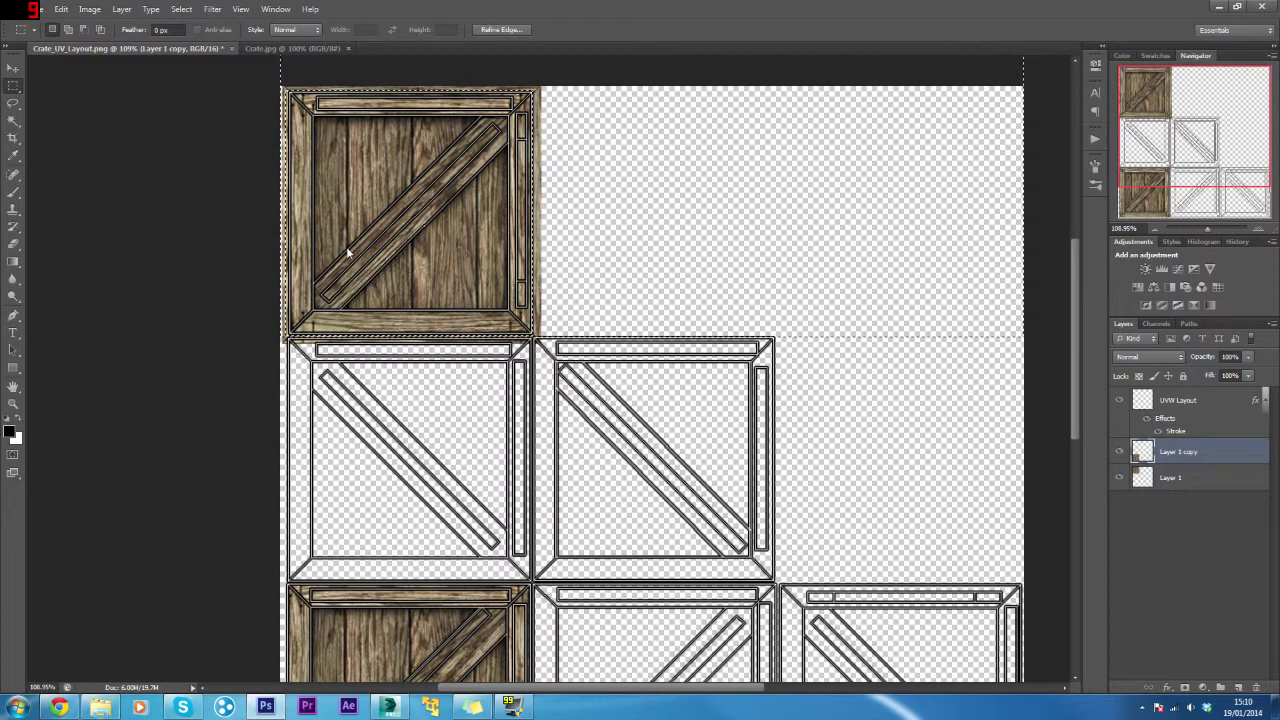
scroll(509, 143, up, 1)
scroll(509, 143, up, 2)
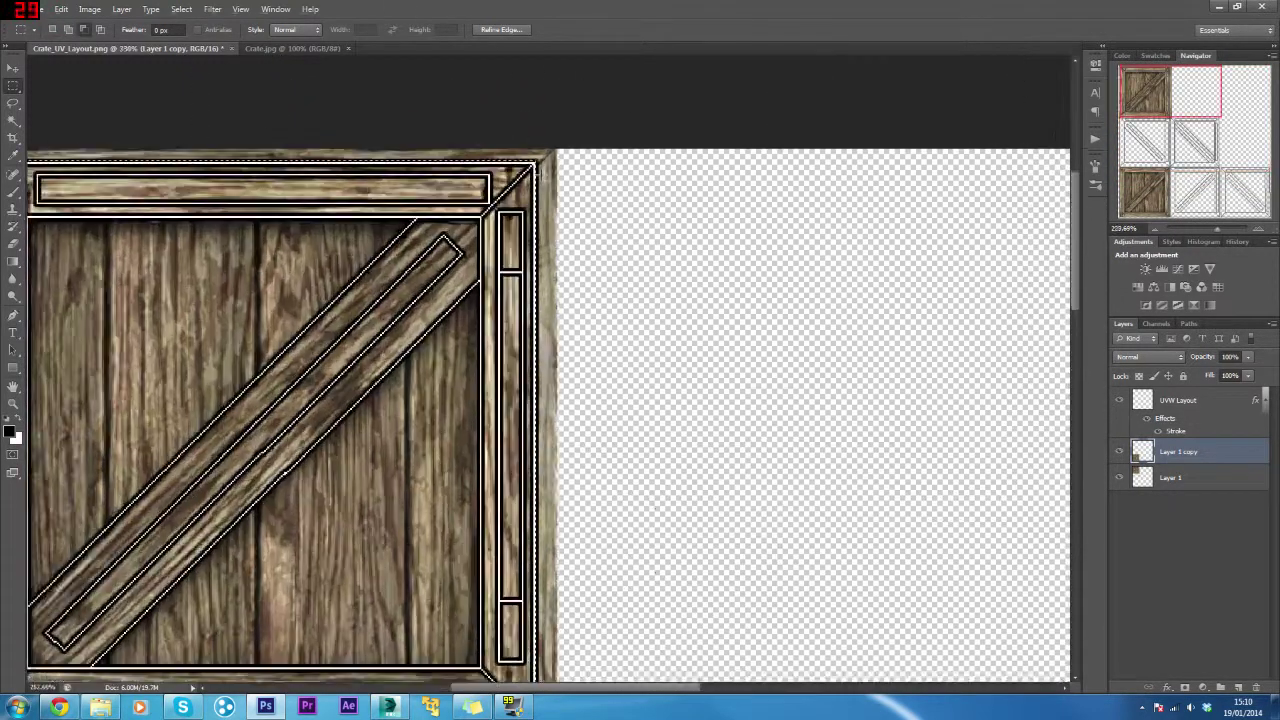
Try to nudge the selection outline sideways so its square opening matches the outer border of the top-left UV square.
scroll(535, 175, up, 3)
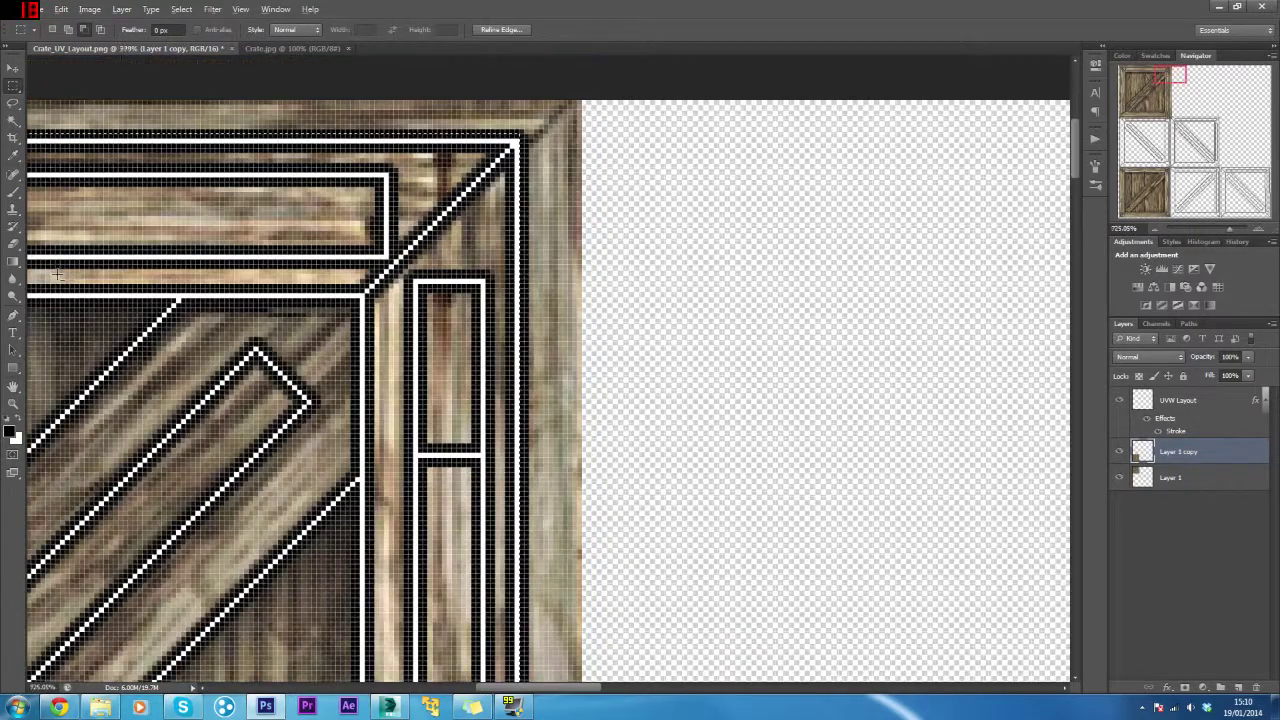
scroll(57, 275, down, 4)
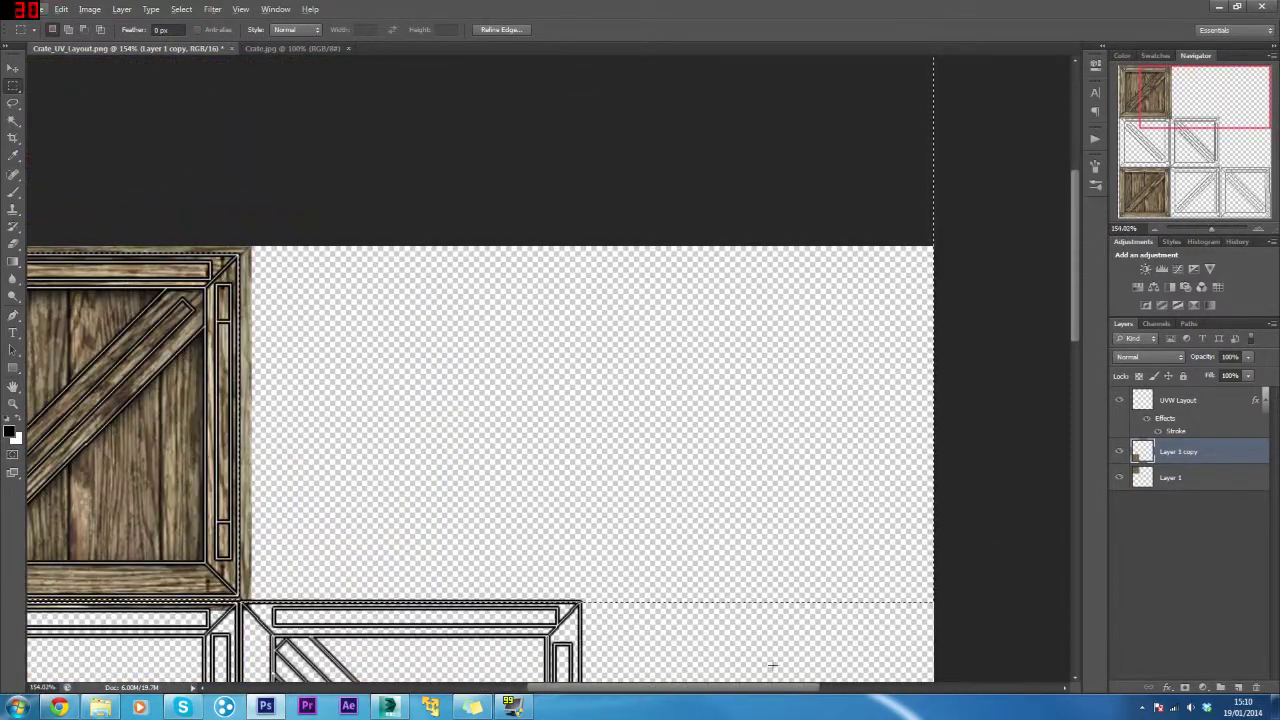
scroll(434, 408, left, 5)
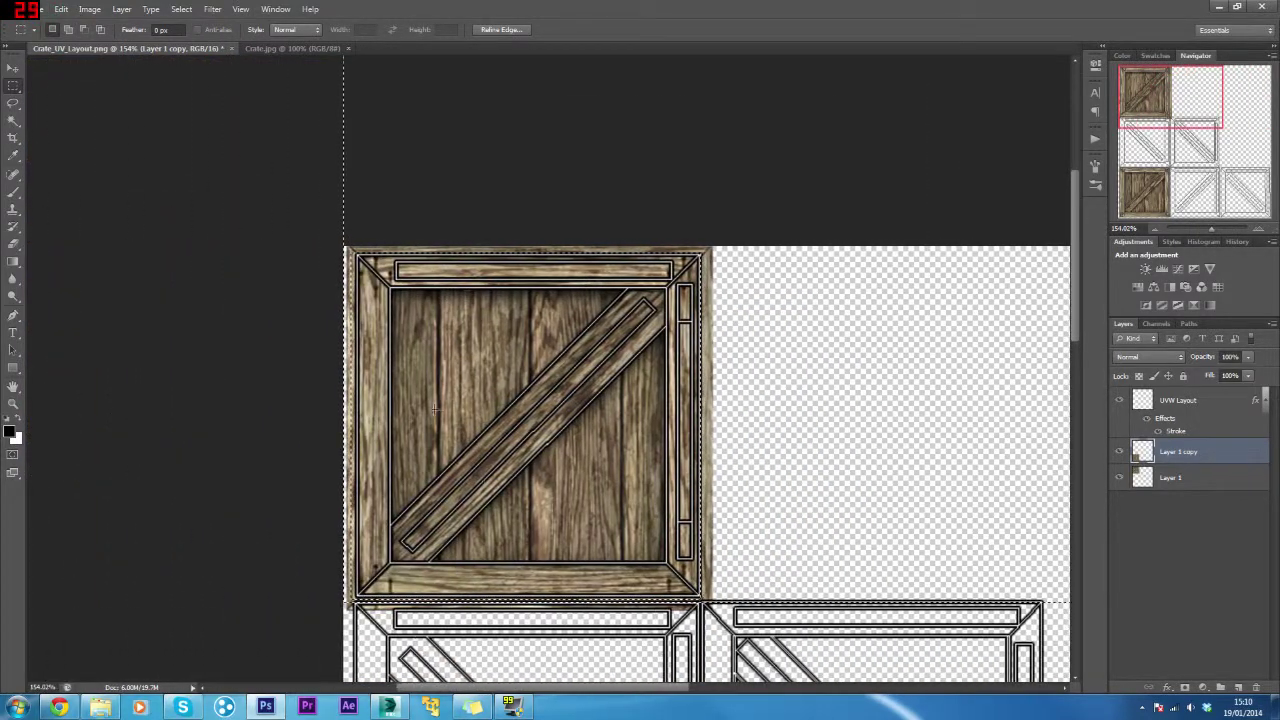
scroll(434, 408, up, 3)
key(Right)
key(Right)
key(Right)
key(shift+Right)
key(Left)
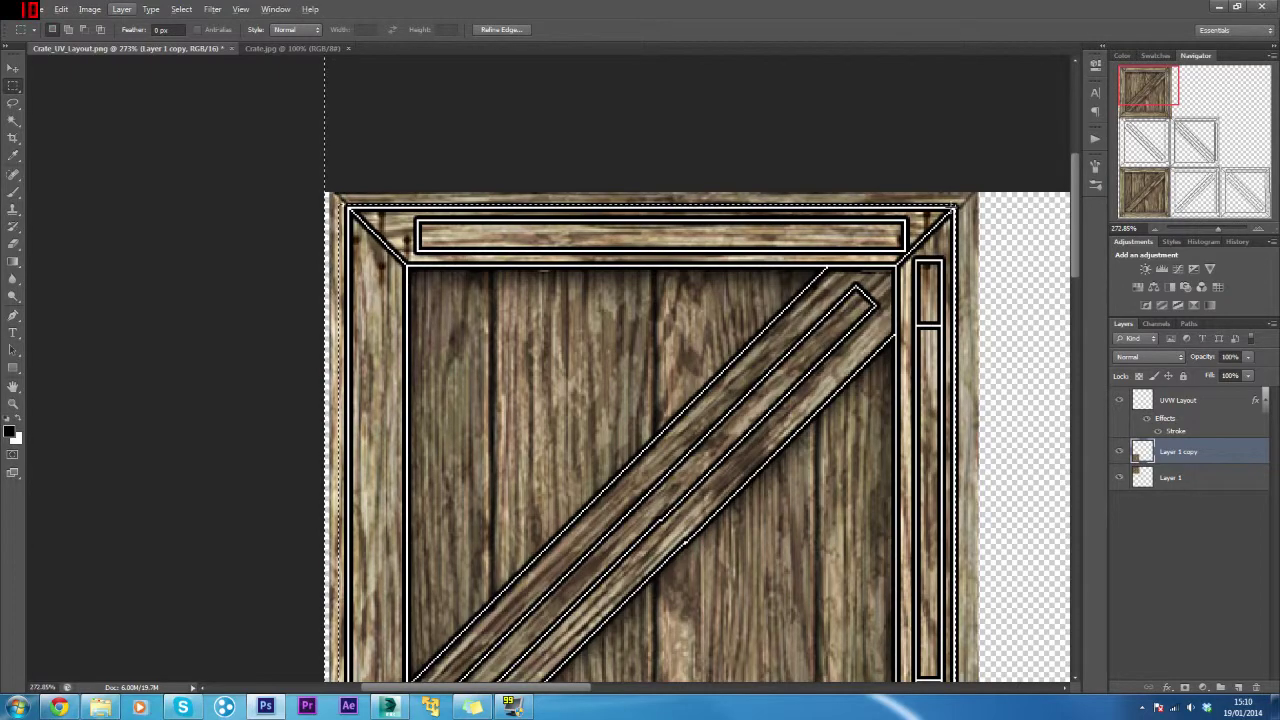
Make a new rectangular marquee selection along the outer border of the top-left UV square.
scroll(338, 215, up, 6)
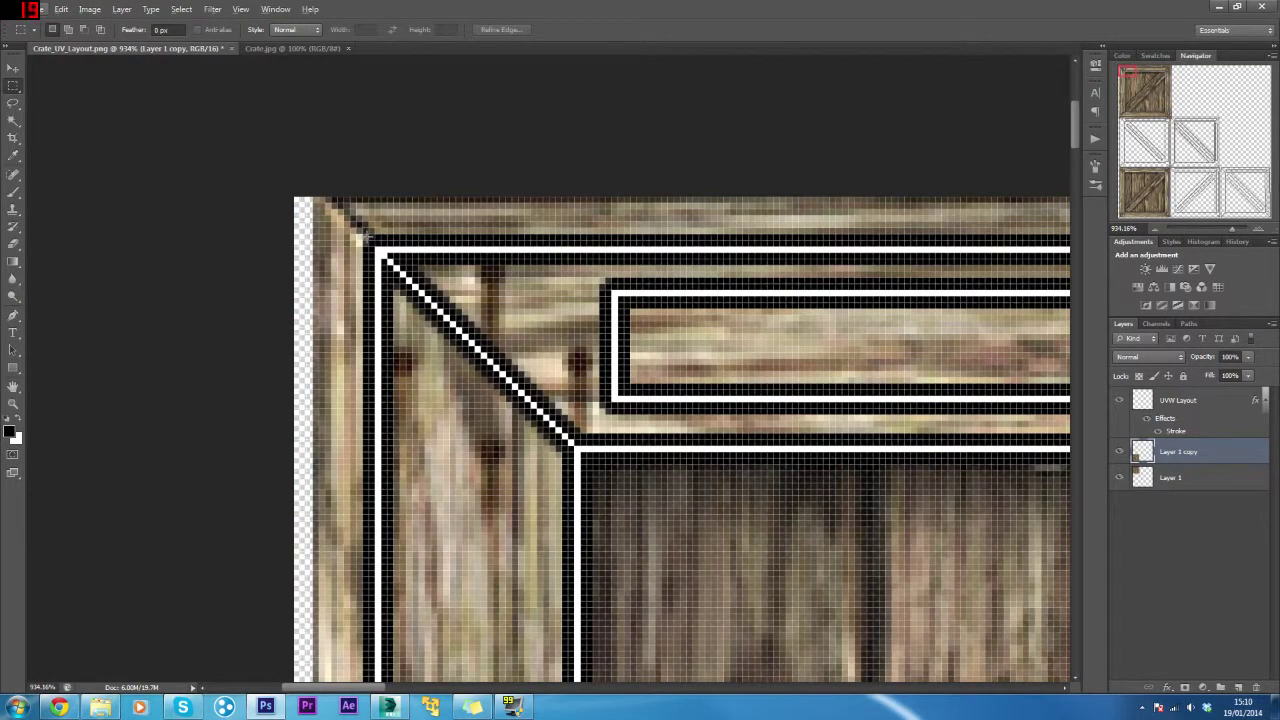
drag(378, 240, 834, 434)
click(631, 311)
scroll(631, 311, down, 15)
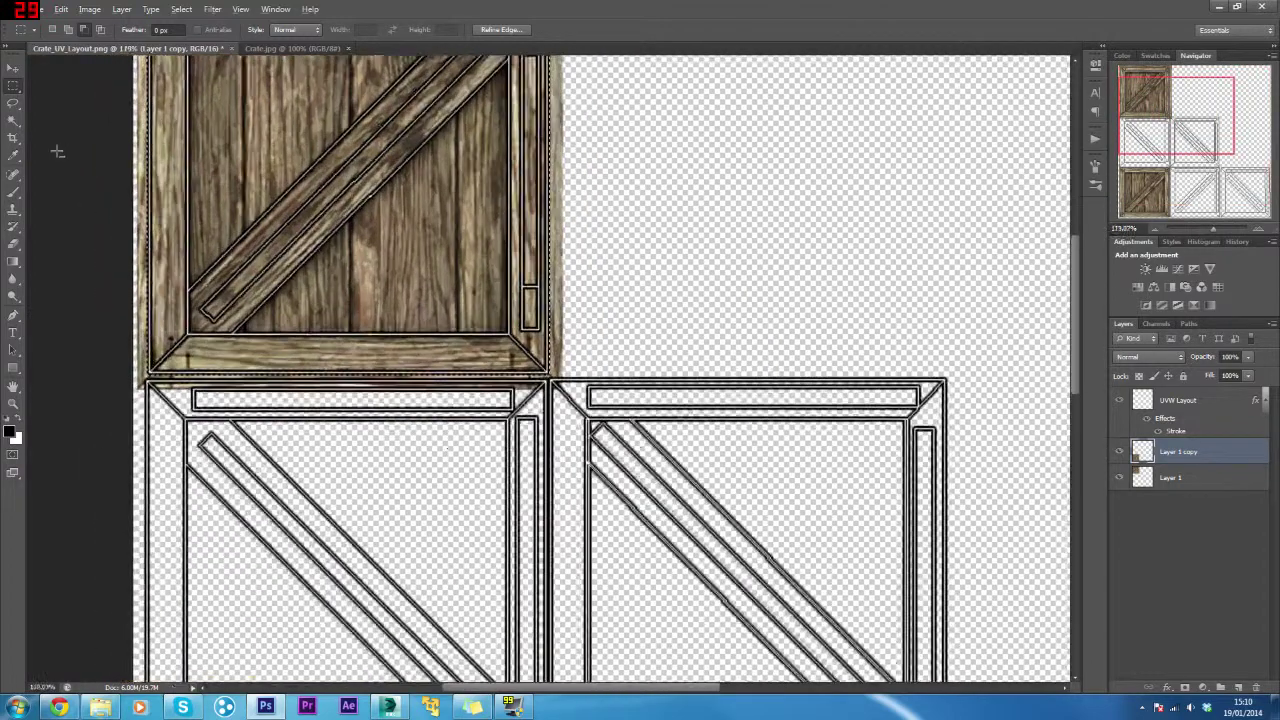
Invert the selection, delete the Layer 1 crate texture overhanging the top-left UV square, and clear the selection.
key(ctrl+plus)
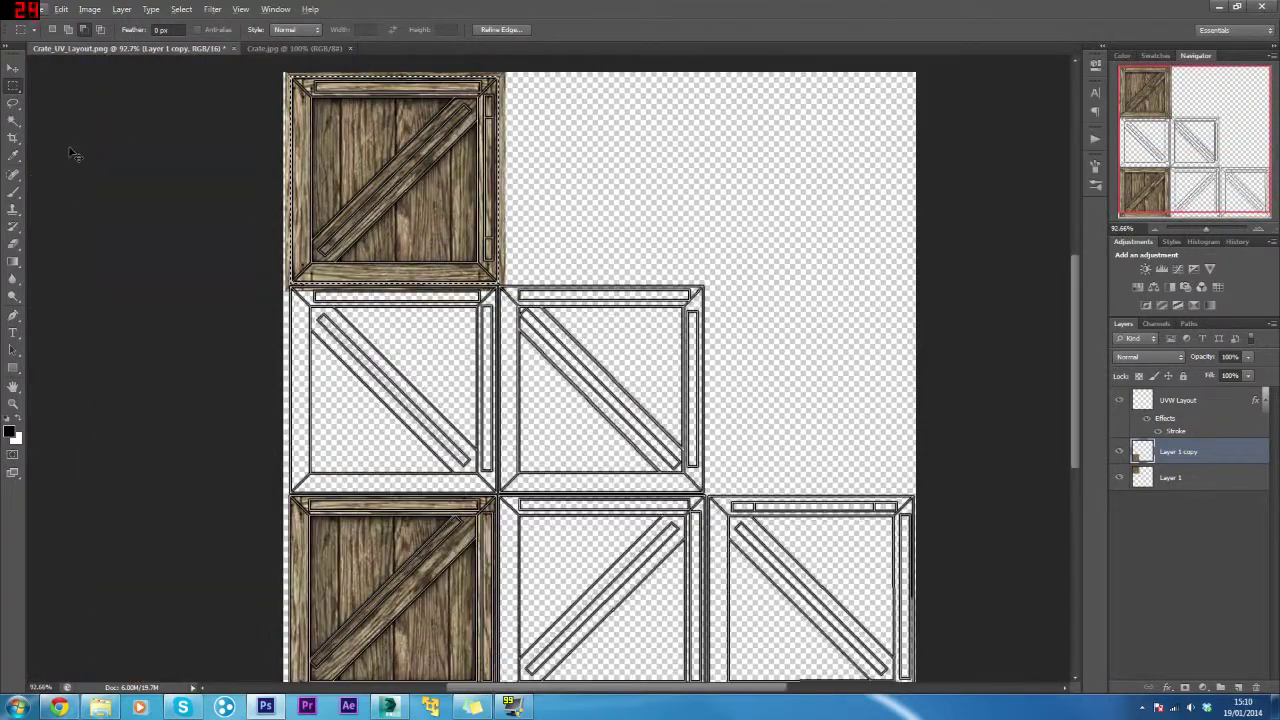
key(ctrl+z)
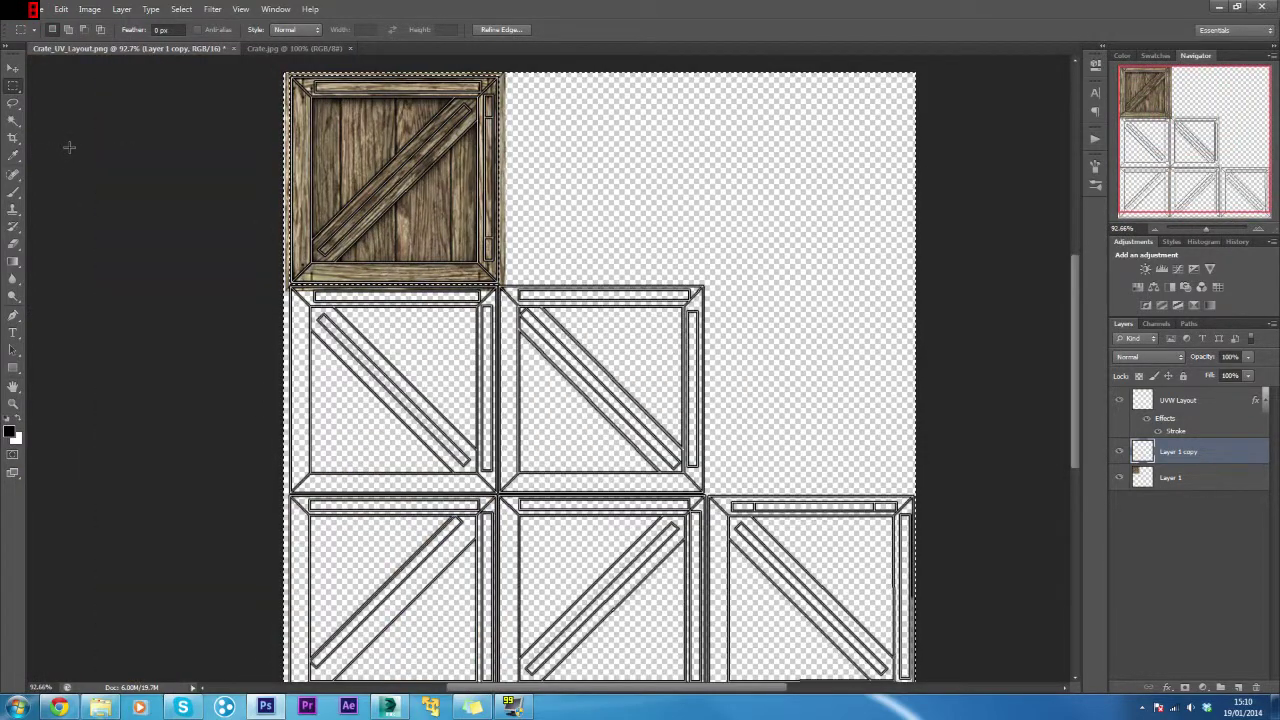
key(ctrl+z)
click(1178, 479)
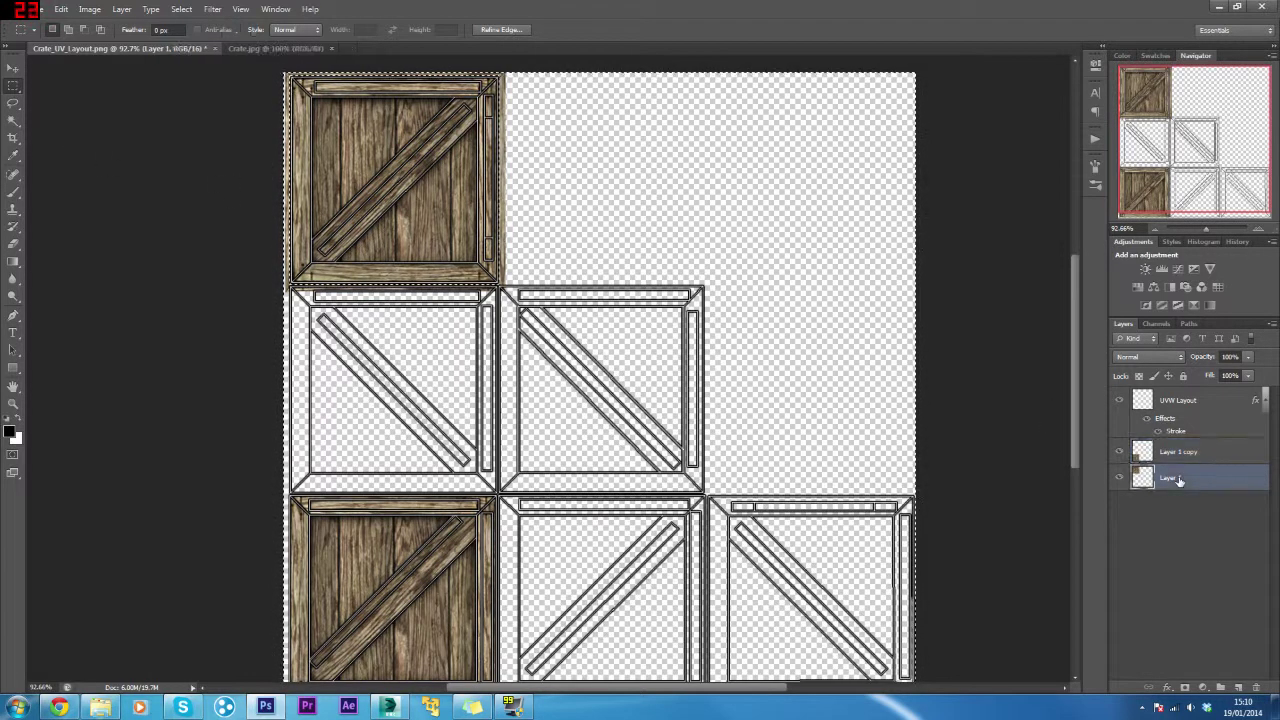
key(ctrl+d)
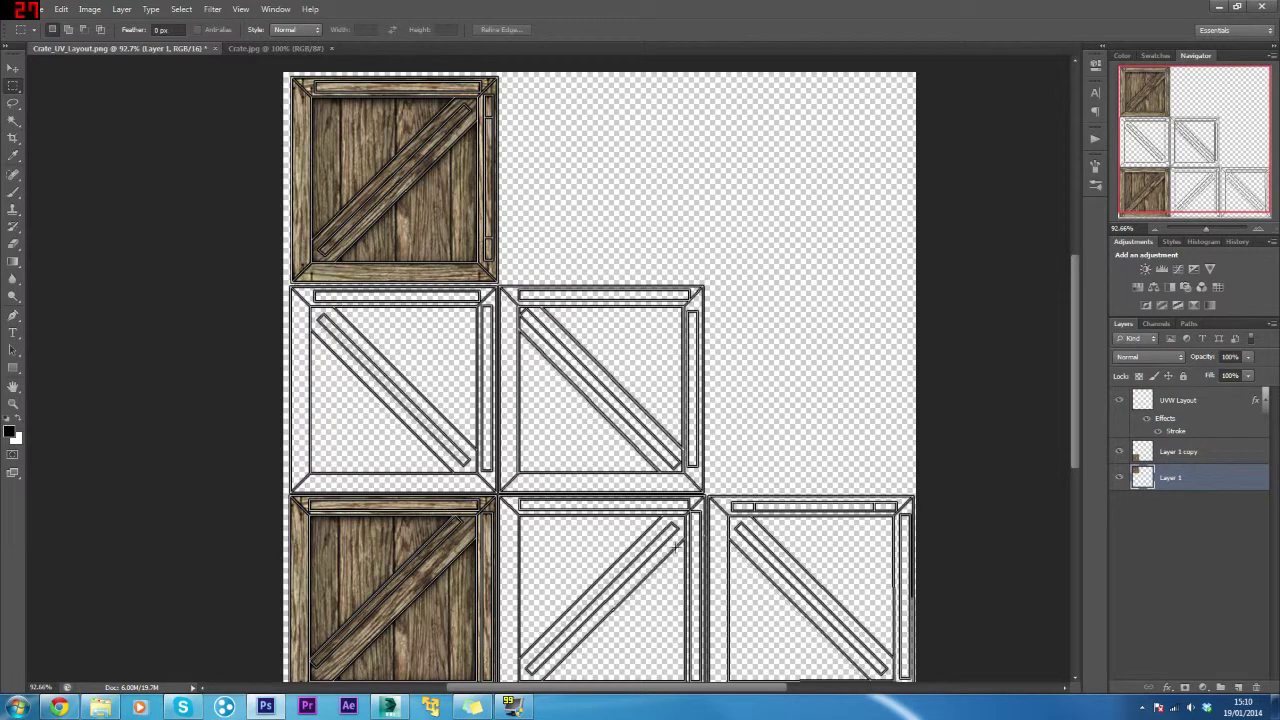
Duplicate the bottom-left crate's layer, Layer 1 copy, and move the duplicate straight right onto the bottom-middle UV square.
scroll(492, 537, down, 3)
scroll(474, 390, up, 3)
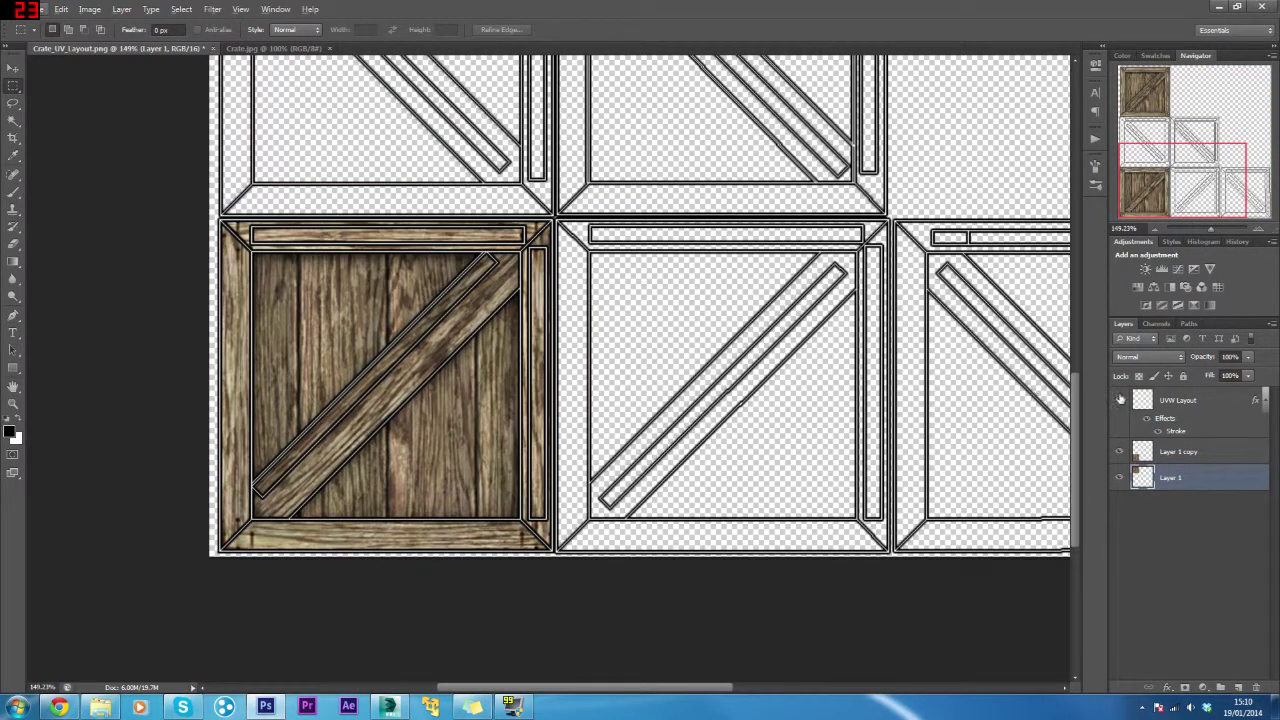
click(1190, 452)
key(ctrl+j)
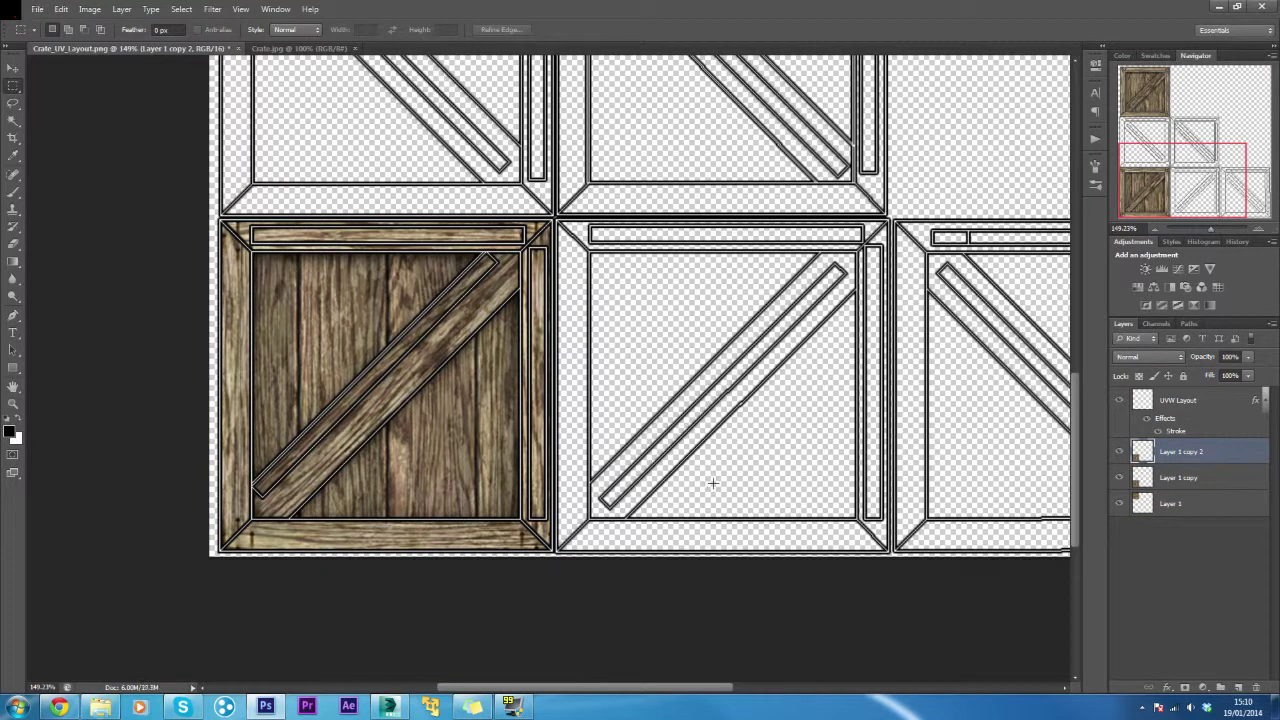
key(v)
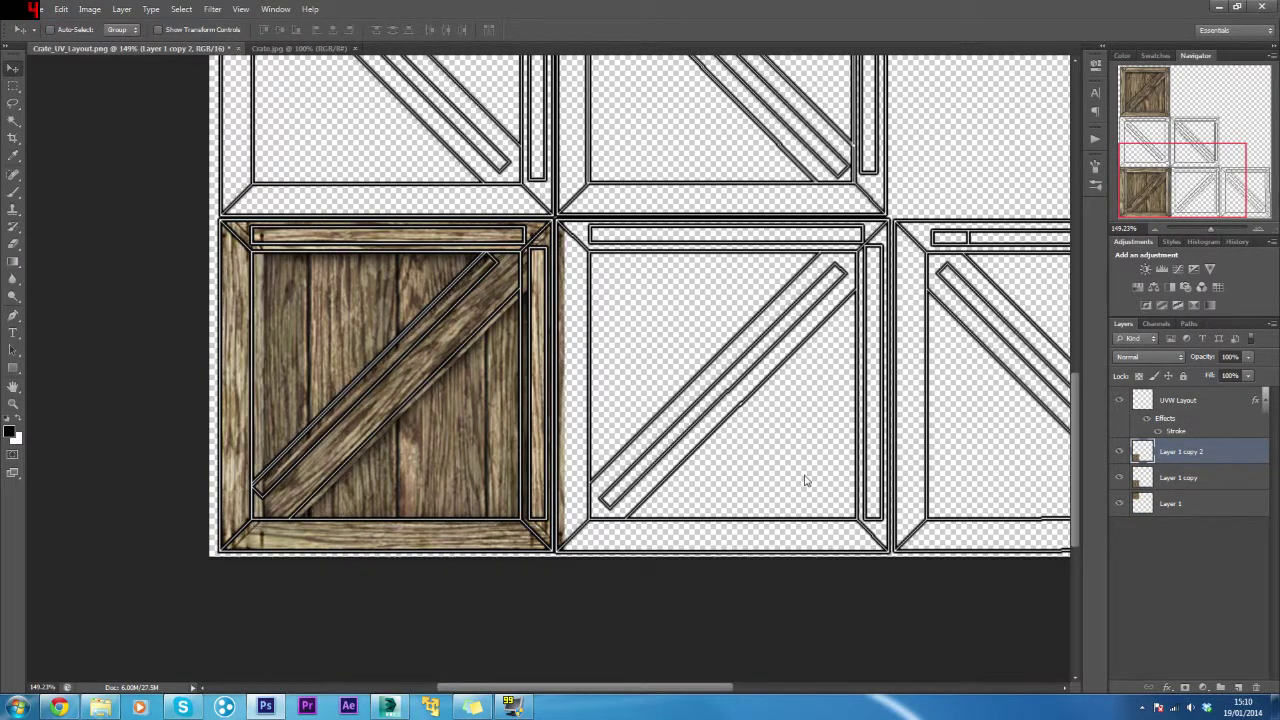
key(shift+Right)
key(shift+Right)
key(shift+Right)
key(shift+Right)
key(shift+Right)
key(shift+Right)
key(shift+Right)
key(shift+Right)
key(shift+Right)
key(shift+Right)
key(shift+Right)
key(shift+Right)
key(shift+Right)
key(shift+Right)
key(shift+Right)
key(shift+Right)
key(shift+Right)
key(shift+Right)
key(shift+Right)
key(shift+Right)
key(shift+Right)
key(shift+Right)
key(shift+Right)
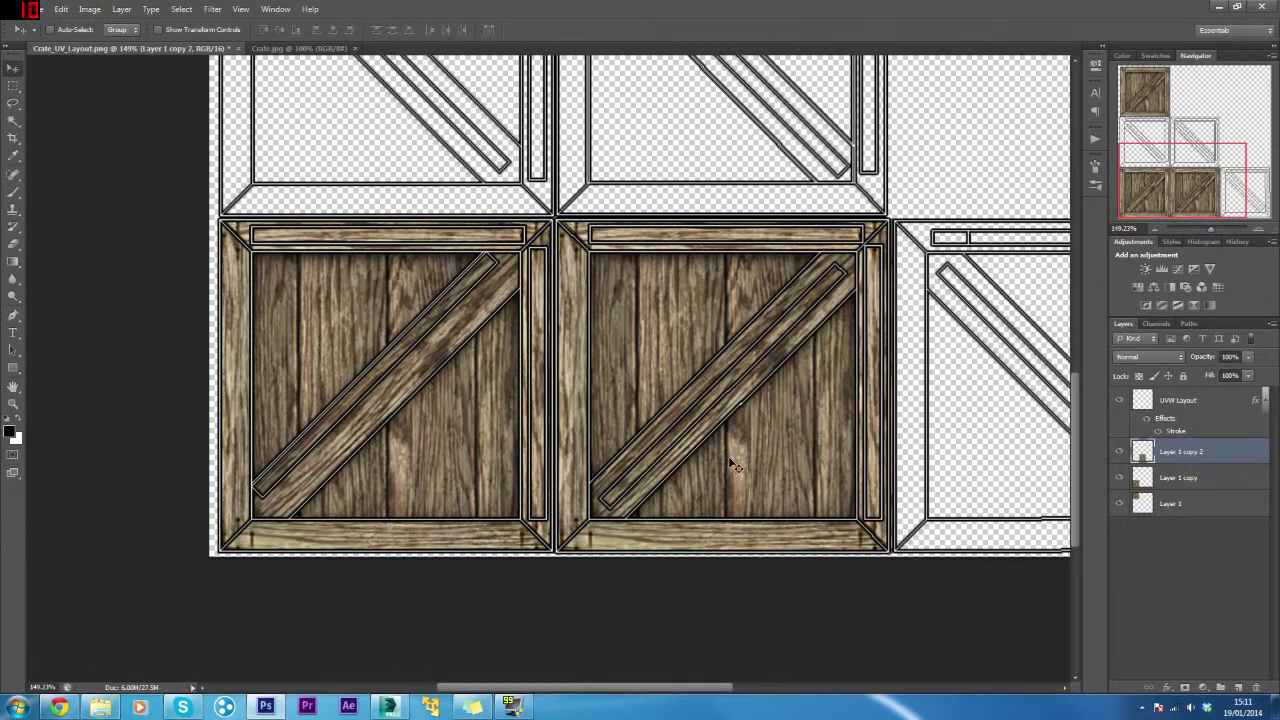
Nudge the bottom-middle crate copy slightly left to line its planks up with the UV lines.
scroll(736, 466, up, 3)
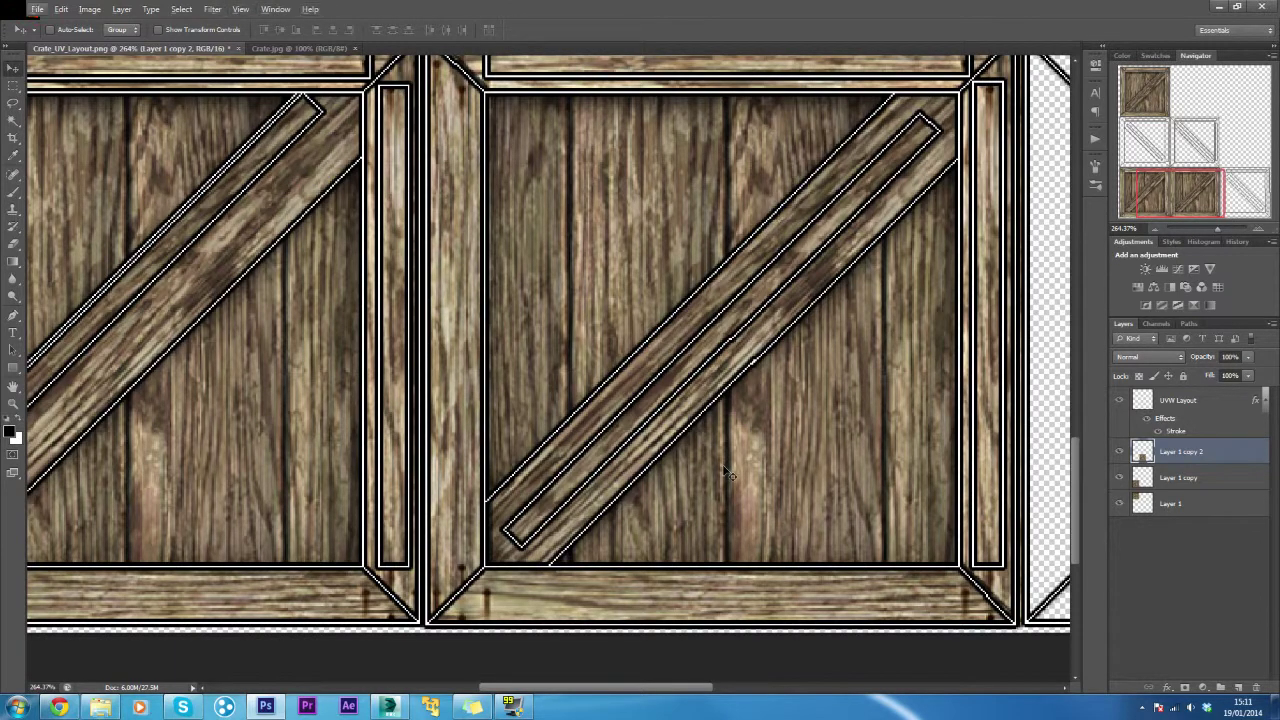
key(alt+v)
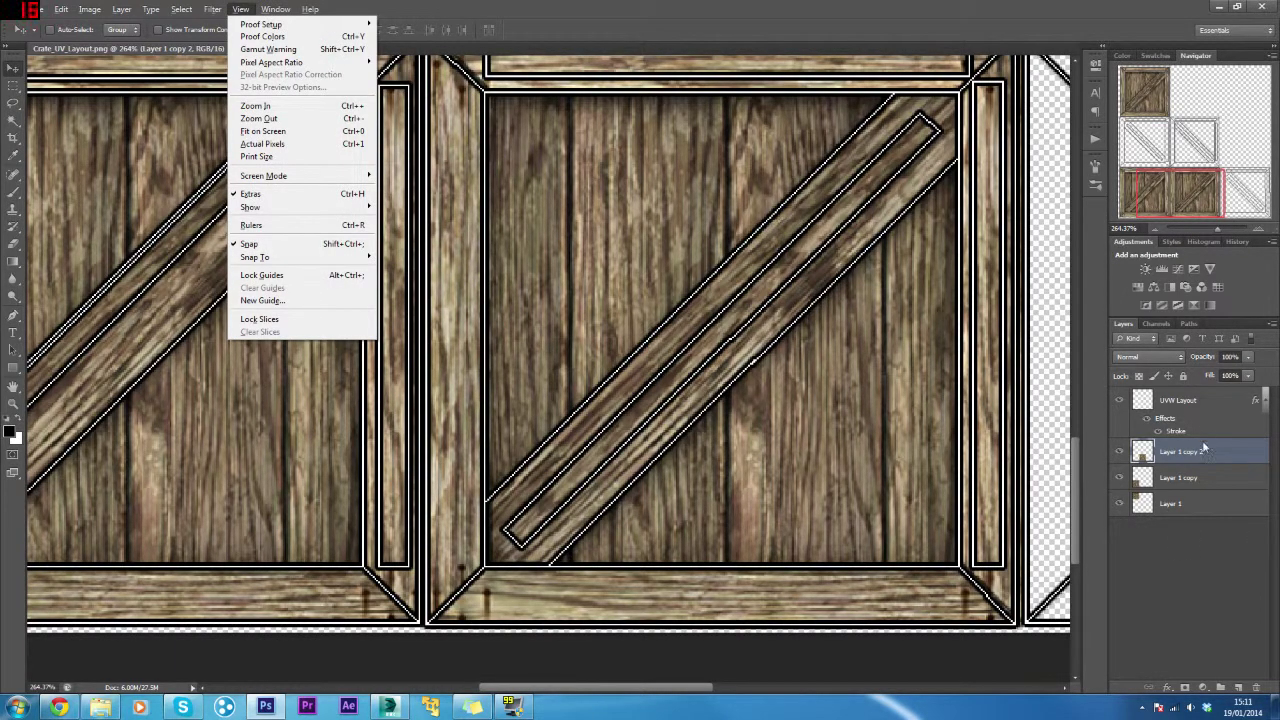
key(Escape)
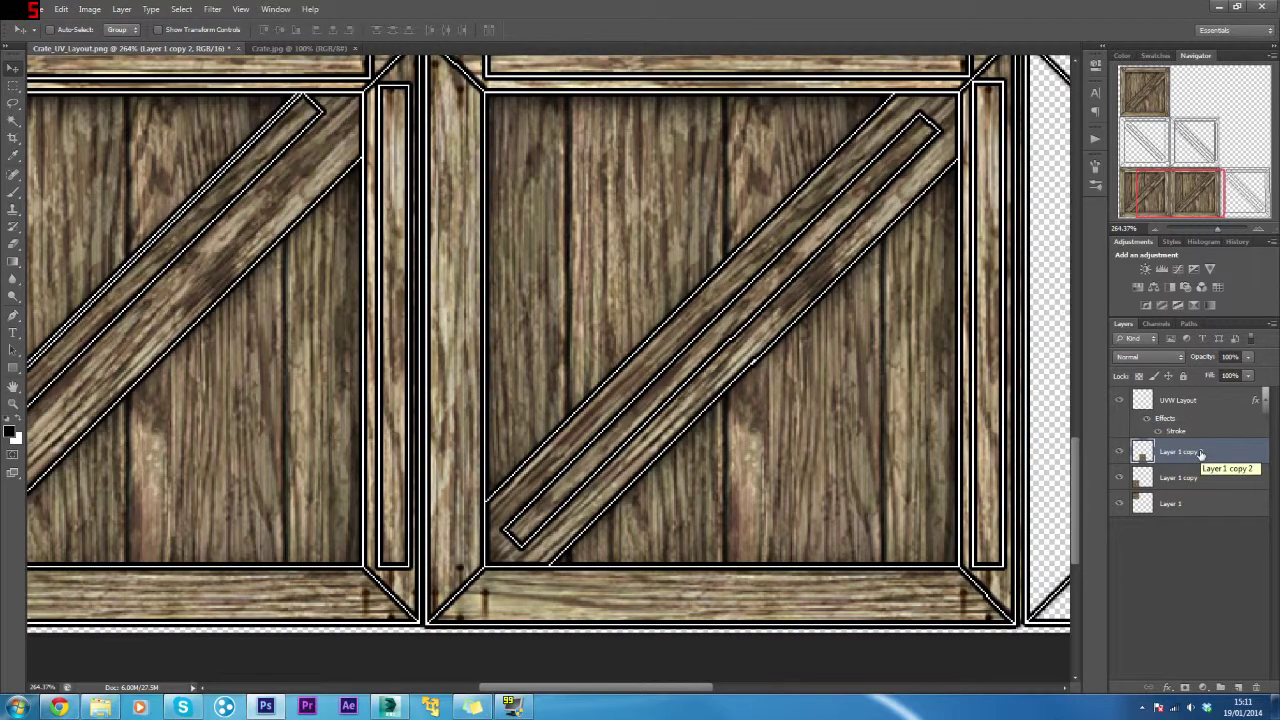
key(Left)
key(Left)
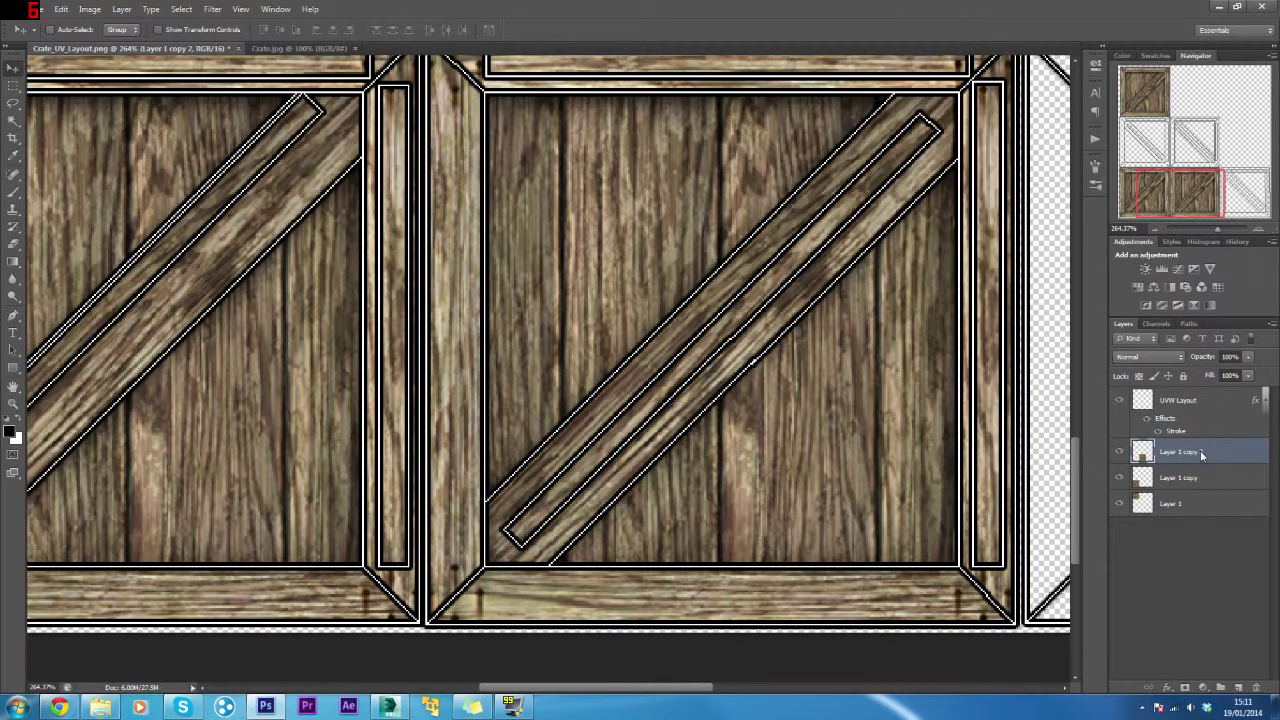
key(Left)
key(Left)
key(Left)
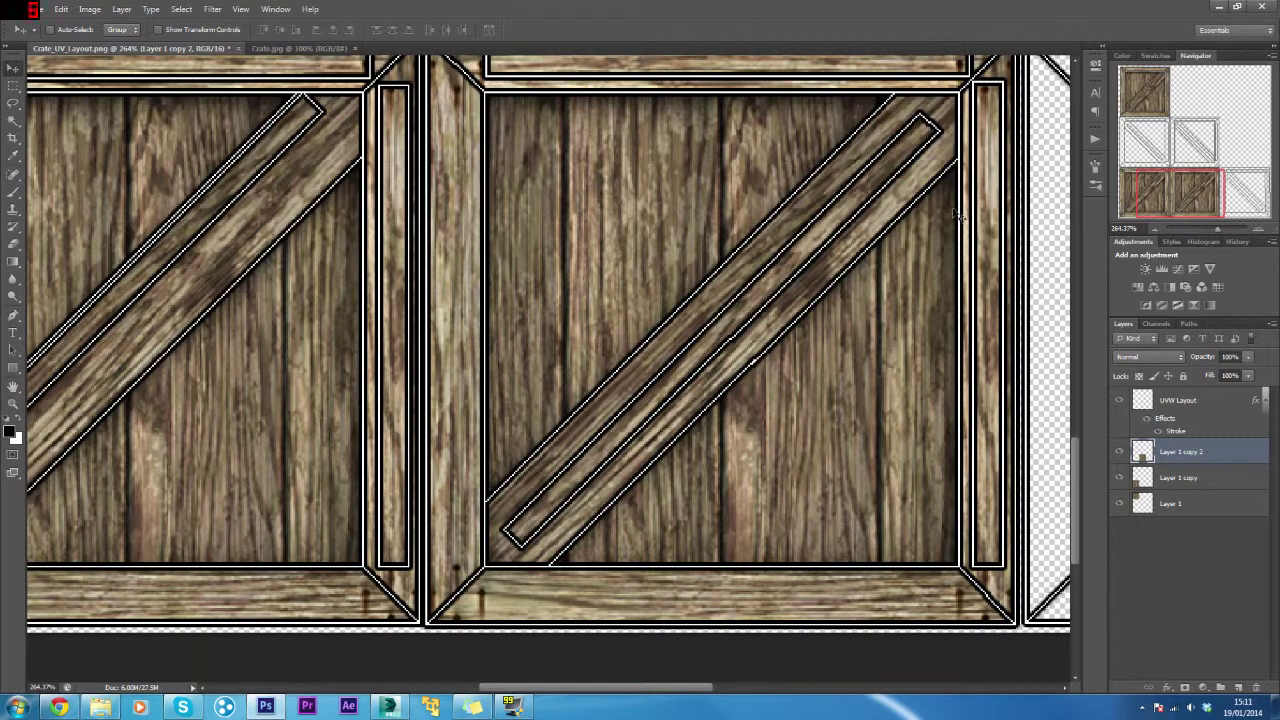
Duplicate the bottom-middle crate layer and move the new copy straight right onto the bottom-right UV square.
scroll(598, 232, down, 1)
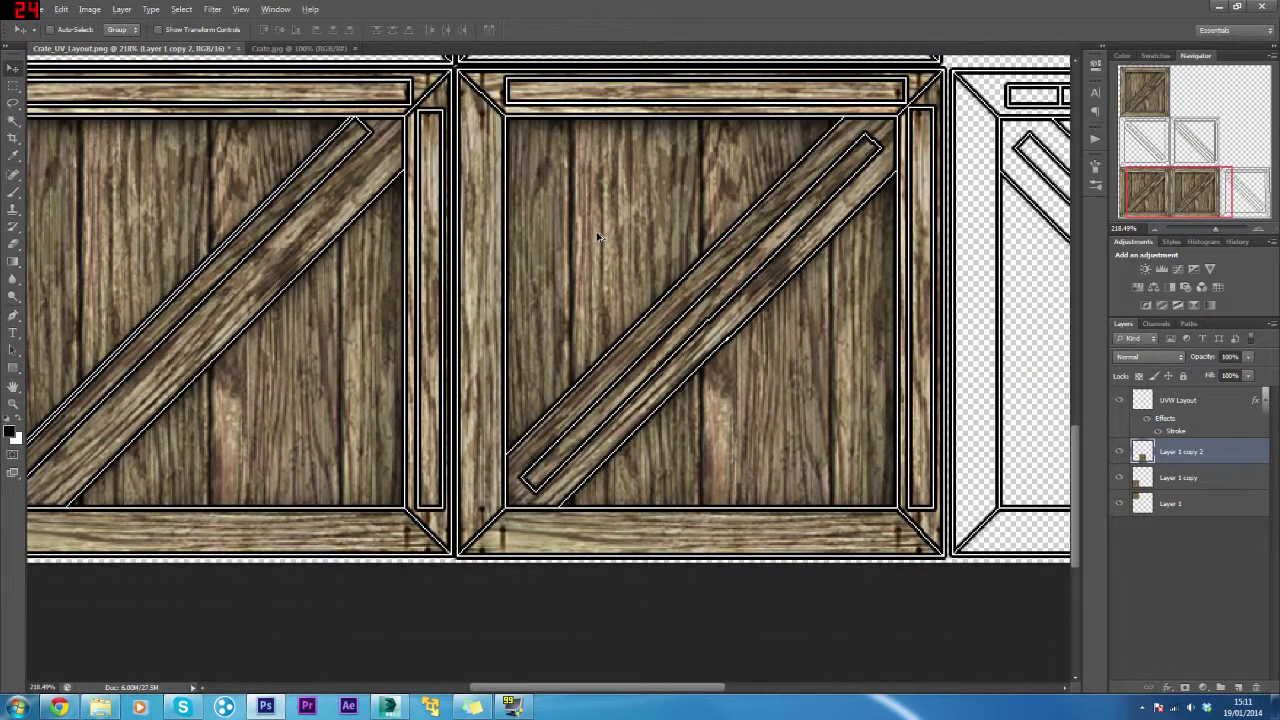
scroll(598, 236, down, 4)
scroll(720, 222, up, 3)
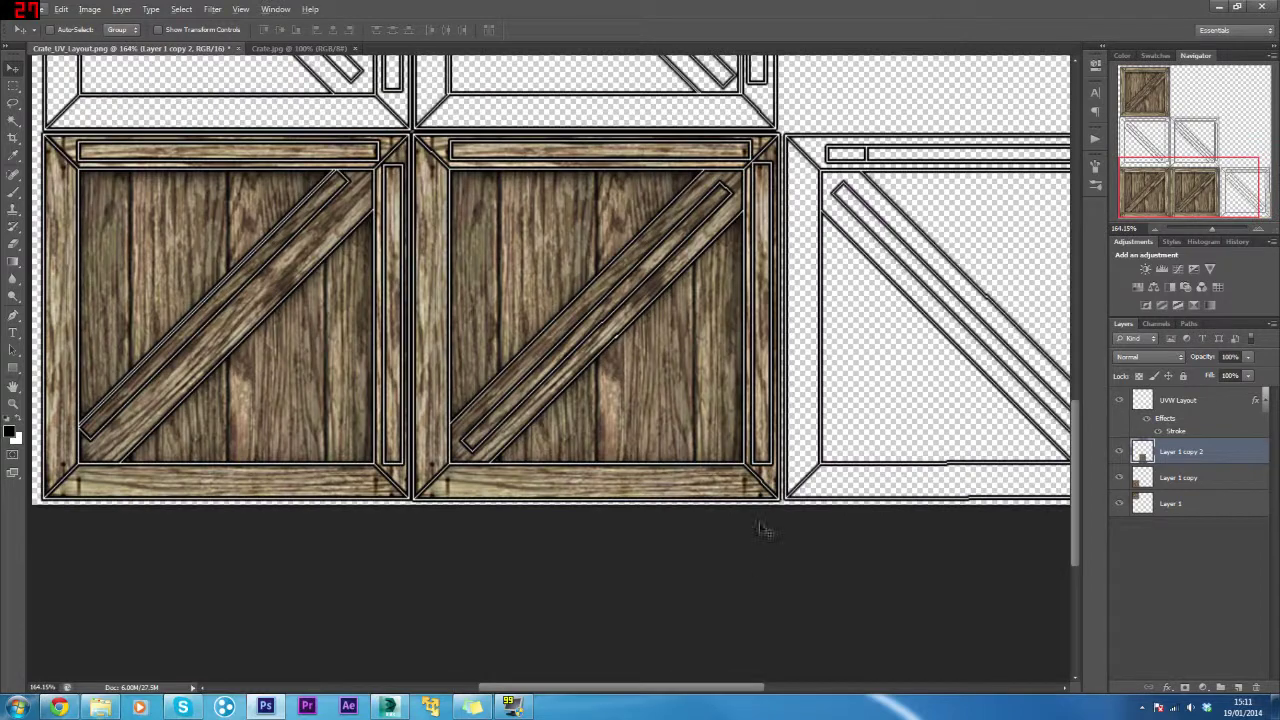
key(ctrl+j)
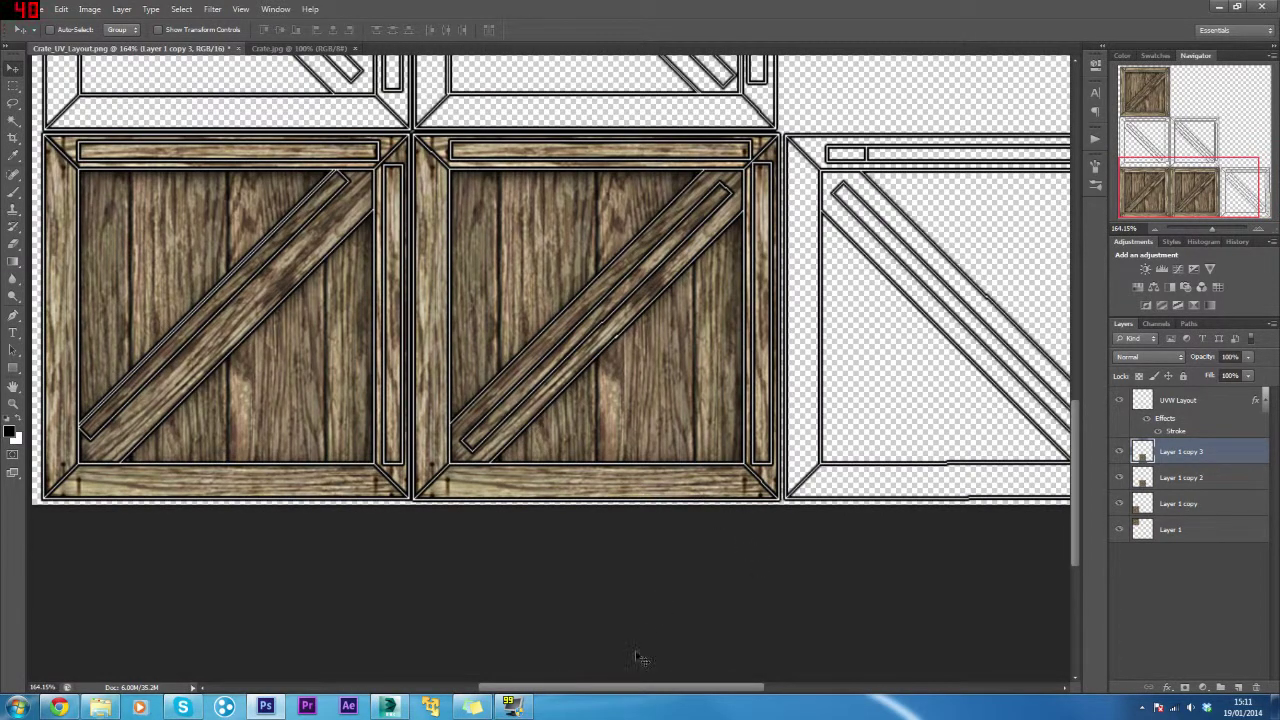
drag(633, 688, 735, 643)
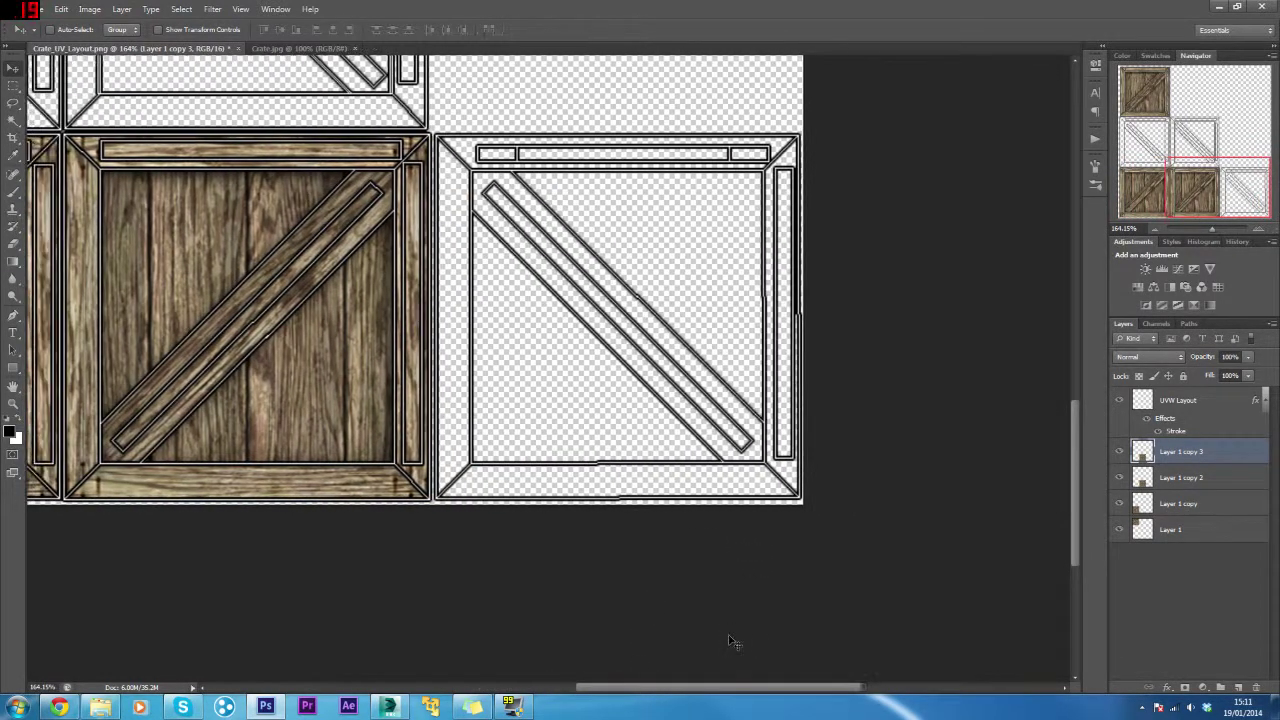
key(shift+Right)
key(shift+Right)
key(shift+Right)
key(shift+Right)
key(shift+Right)
key(shift+Right)
key(shift+Right)
key(shift+Right)
key(shift+Right)
key(shift+Right)
key(shift+Right)
key(shift+Right)
key(shift+Right)
key(shift+Right)
key(shift+Right)
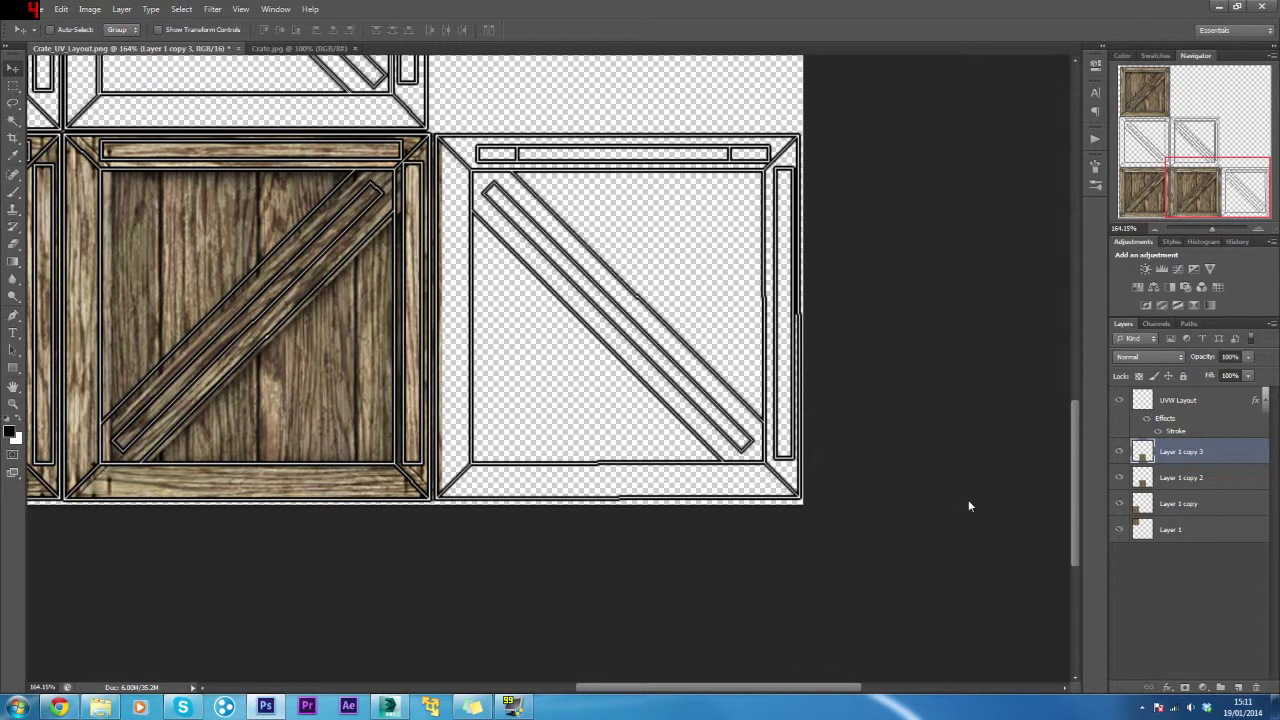
key(shift+Right)
key(shift+Right)
key(shift+Right)
key(shift+Right)
key(shift+Right)
key(shift+Right)
key(shift+Right)
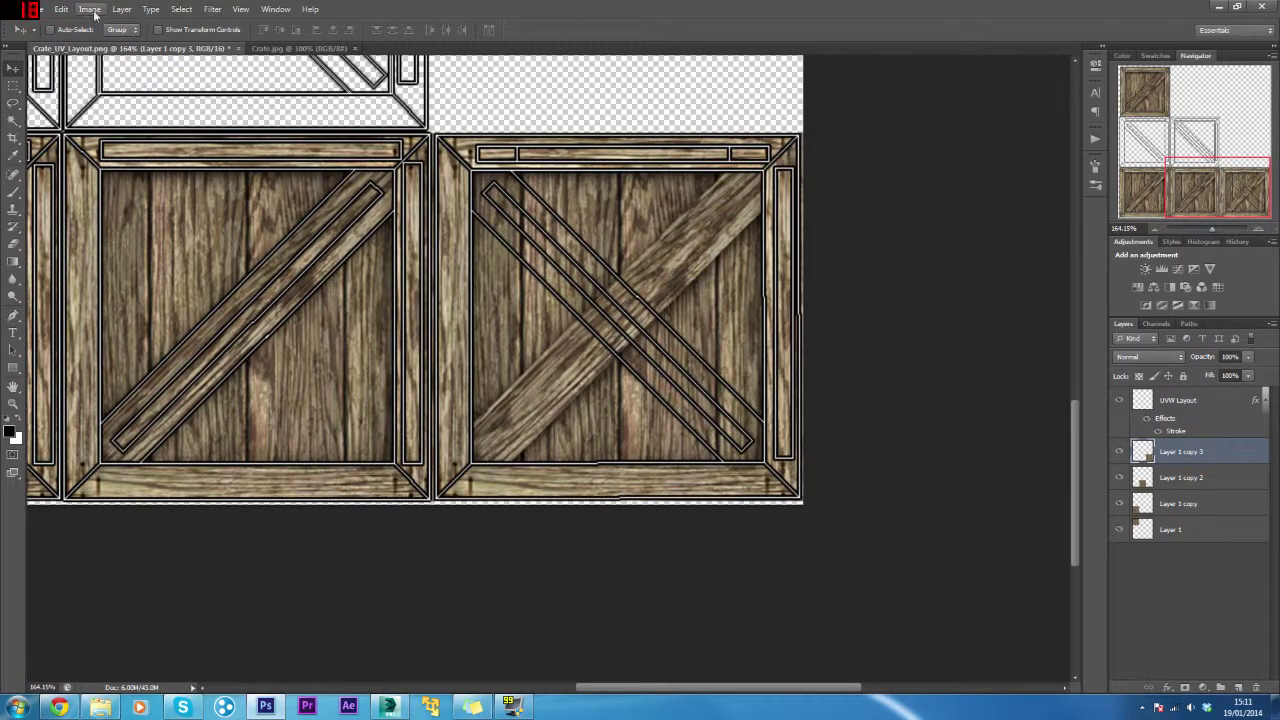
Flip the bottom-right crate copy horizontally so its diagonal plank follows the UV diagonal.
click(62, 9)
mouse_move(220, 268)
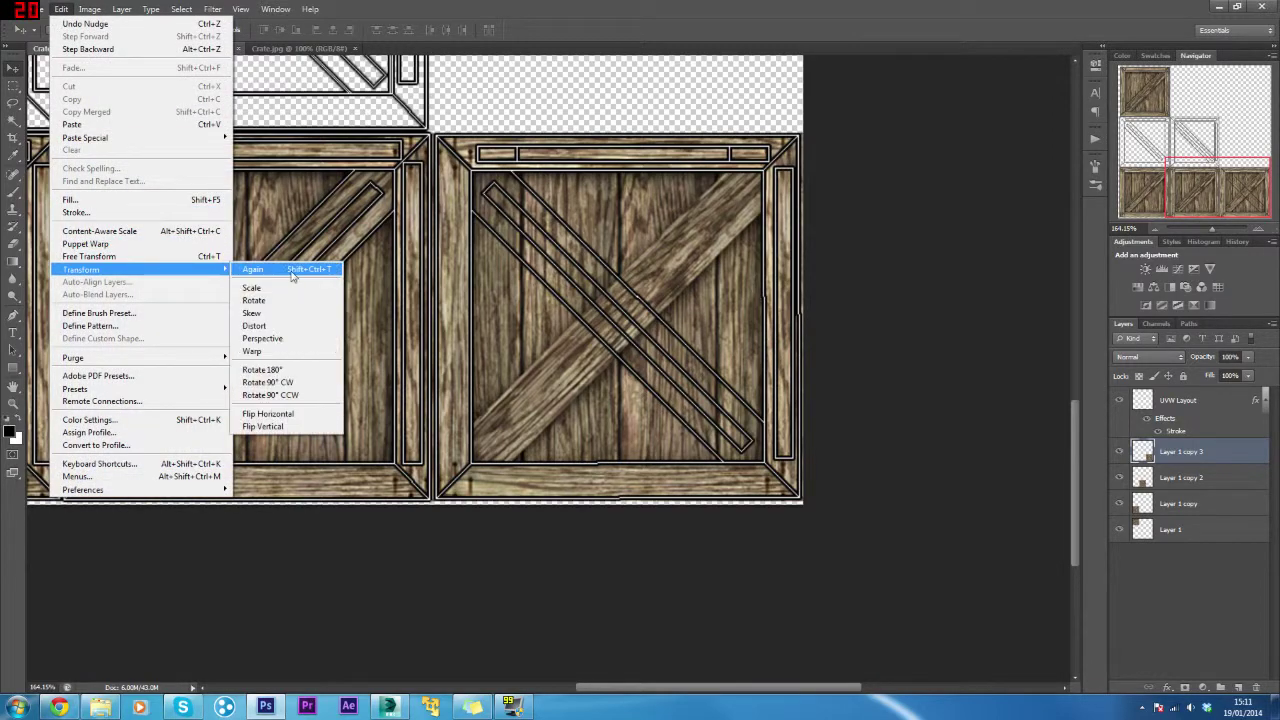
click(268, 413)
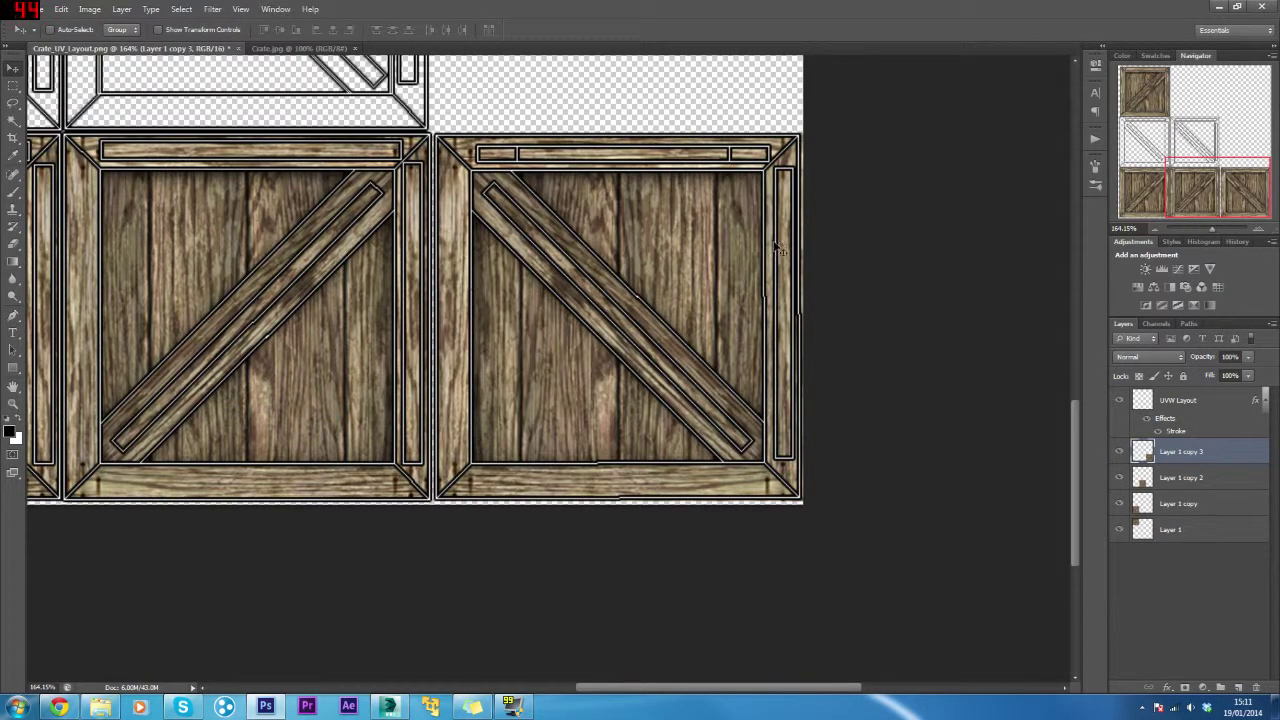
Fine-tune the flipped crate's horizontal position so its planks line up with the bottom-right UV square's lines.
scroll(592, 257, up, 3)
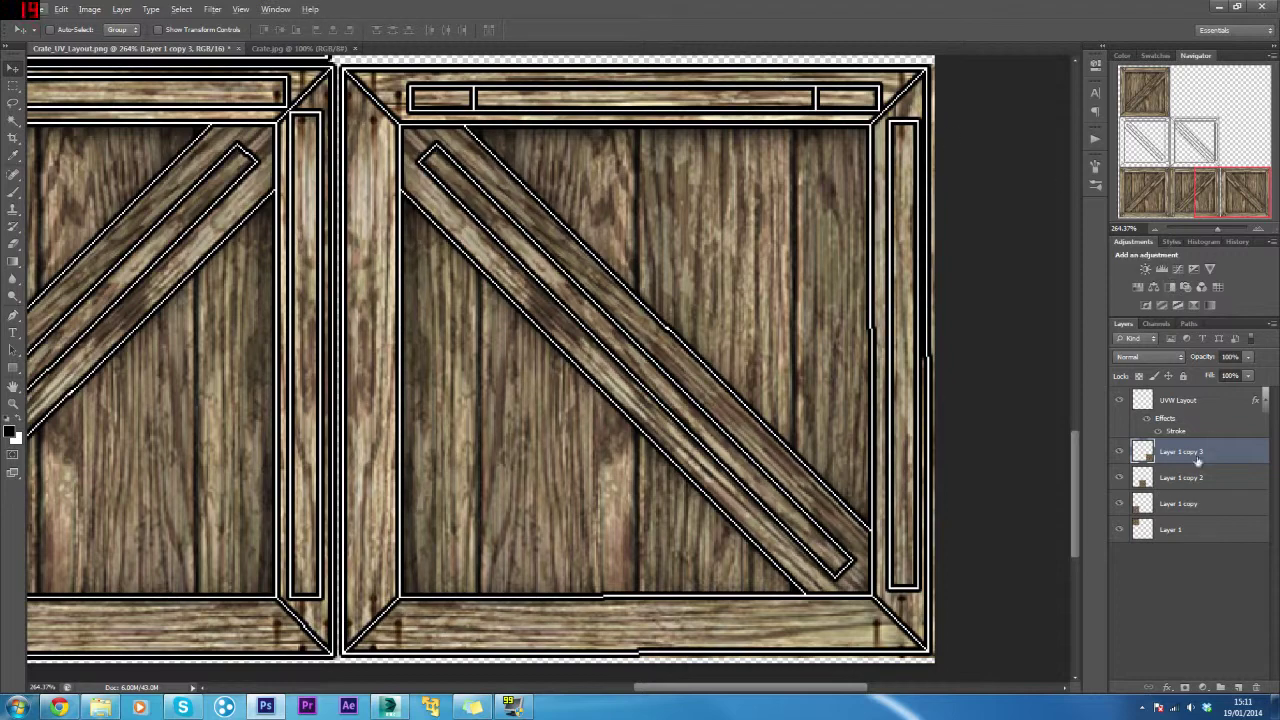
key(Right)
key(Right)
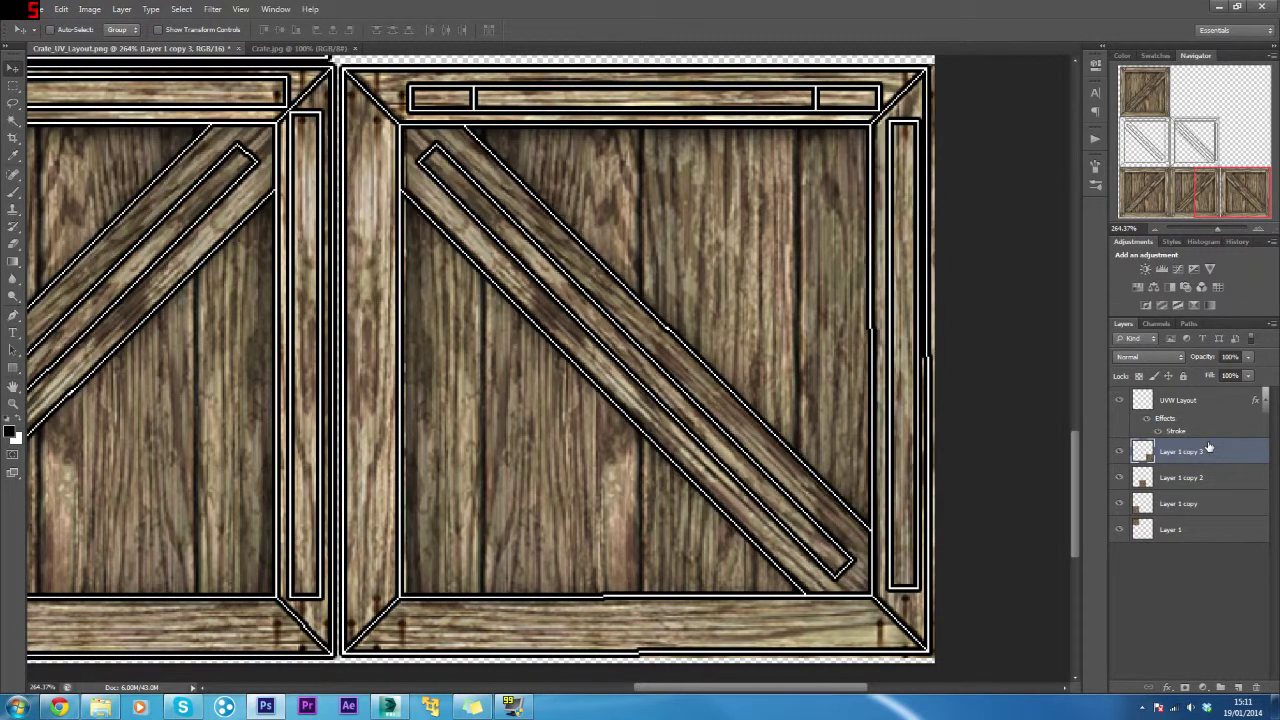
key(Right)
key(Right)
key(Right)
key(Right)
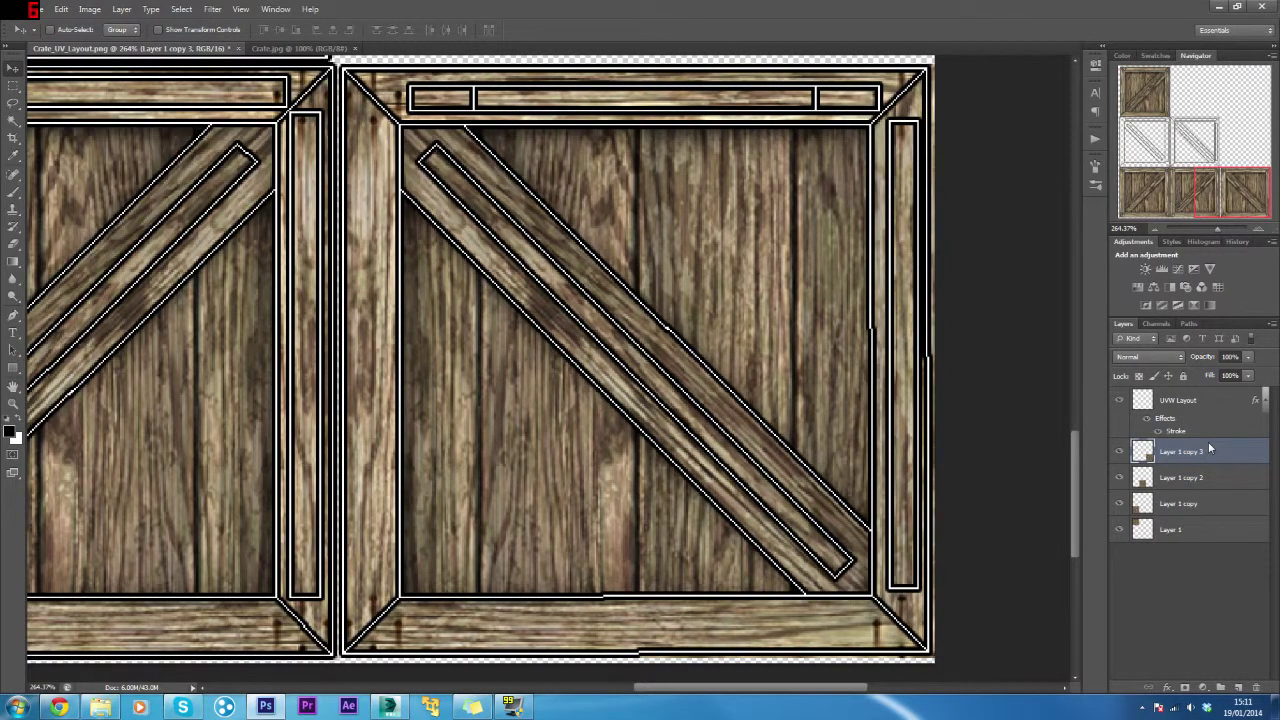
Duplicate the flipped crate layer and move the copy straight up until it is level with the middle row of UV squares.
scroll(226, 286, down, 5)
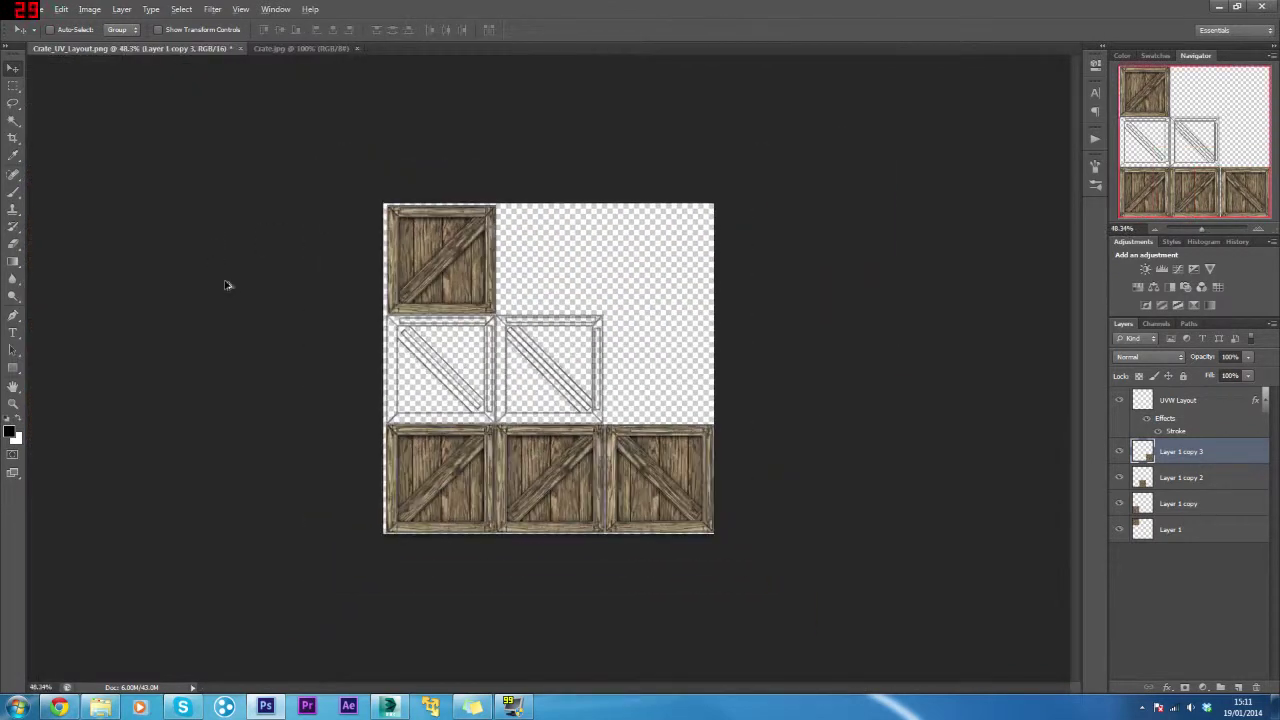
scroll(236, 300, up, 2)
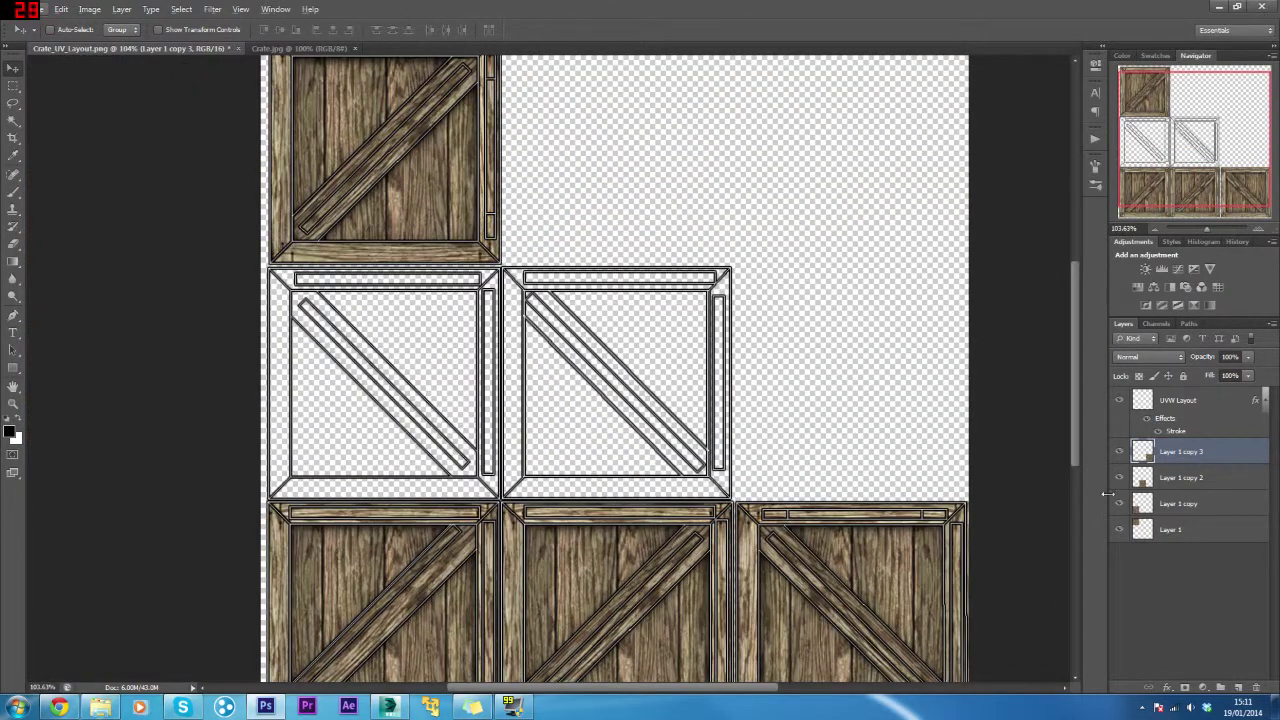
key(ctrl+j)
key(shift+Up)
key(shift+Up)
key(shift+Up)
key(shift+Up)
key(shift+Up)
key(shift+Up)
key(shift+Up)
key(shift+Up)
key(shift+Up)
key(shift+Up)
key(shift+Up)
key(shift+Up)
key(shift+Up)
key(shift+Up)
key(shift+Up)
key(shift+Up)
key(shift+Up)
key(shift+Up)
key(shift+Up)
key(shift+Up)
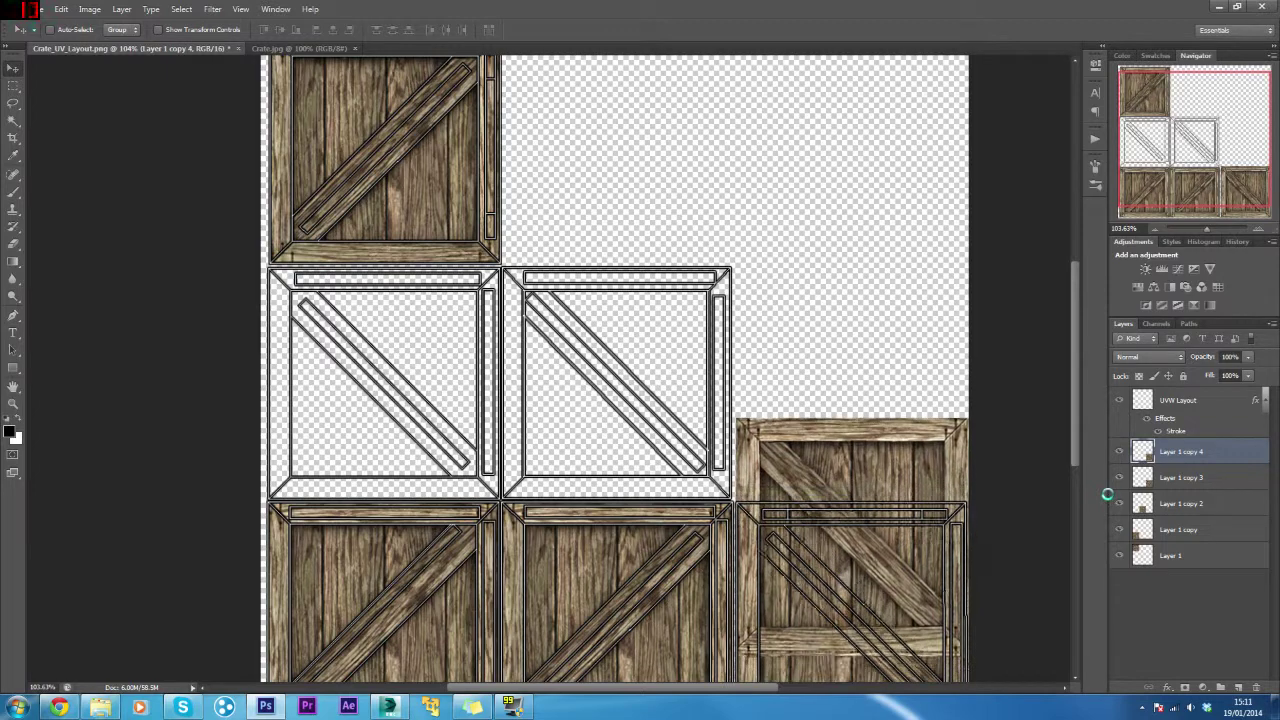
key(shift+Down)
key(shift+Down)
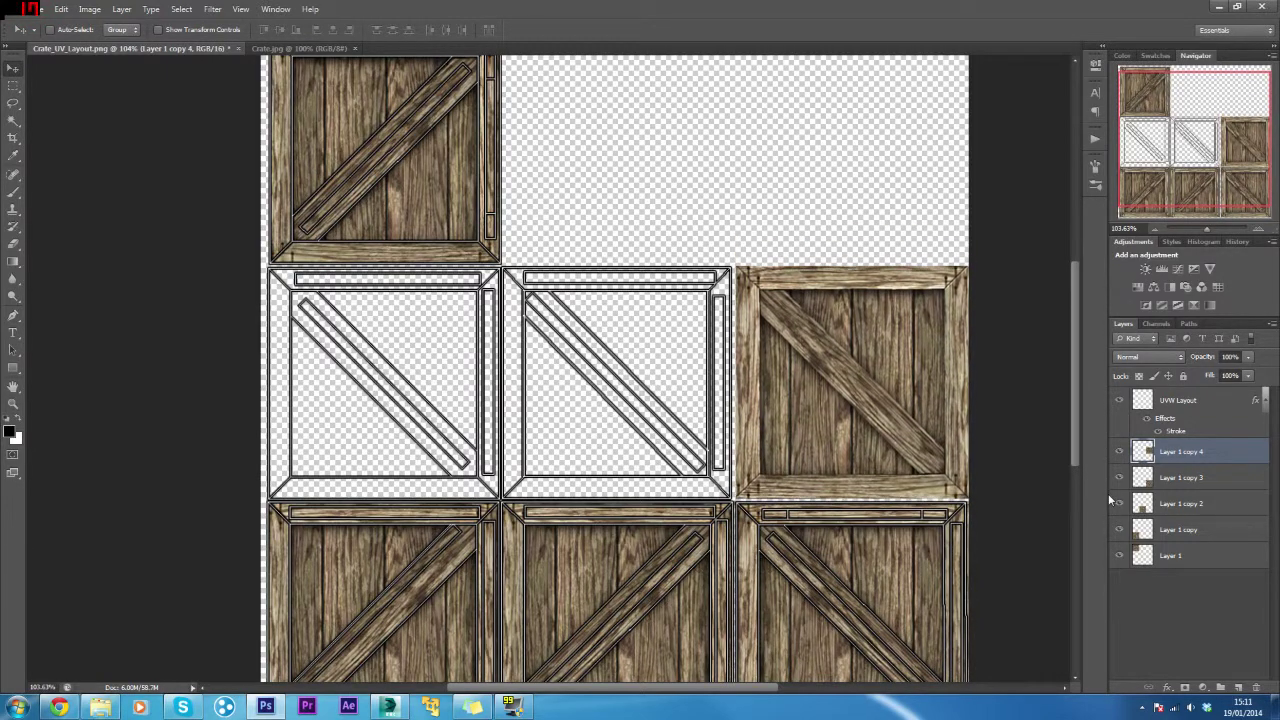
Move the flipped crate copy straight left onto the centre UV square in the middle row.
key(shift+Left)
key(shift+Left)
key(shift+Left)
key(shift+Left)
key(shift+Left)
key(shift+Left)
key(shift+Left)
key(shift+Left)
key(shift+Left)
key(shift+Left)
key(shift+Left)
key(shift+Left)
key(shift+Left)
key(shift+Left)
key(shift+Left)
key(shift+Left)
key(shift+Left)
key(shift+Left)
key(shift+Left)
key(shift+Left)
key(shift+Left)
key(shift+Left)
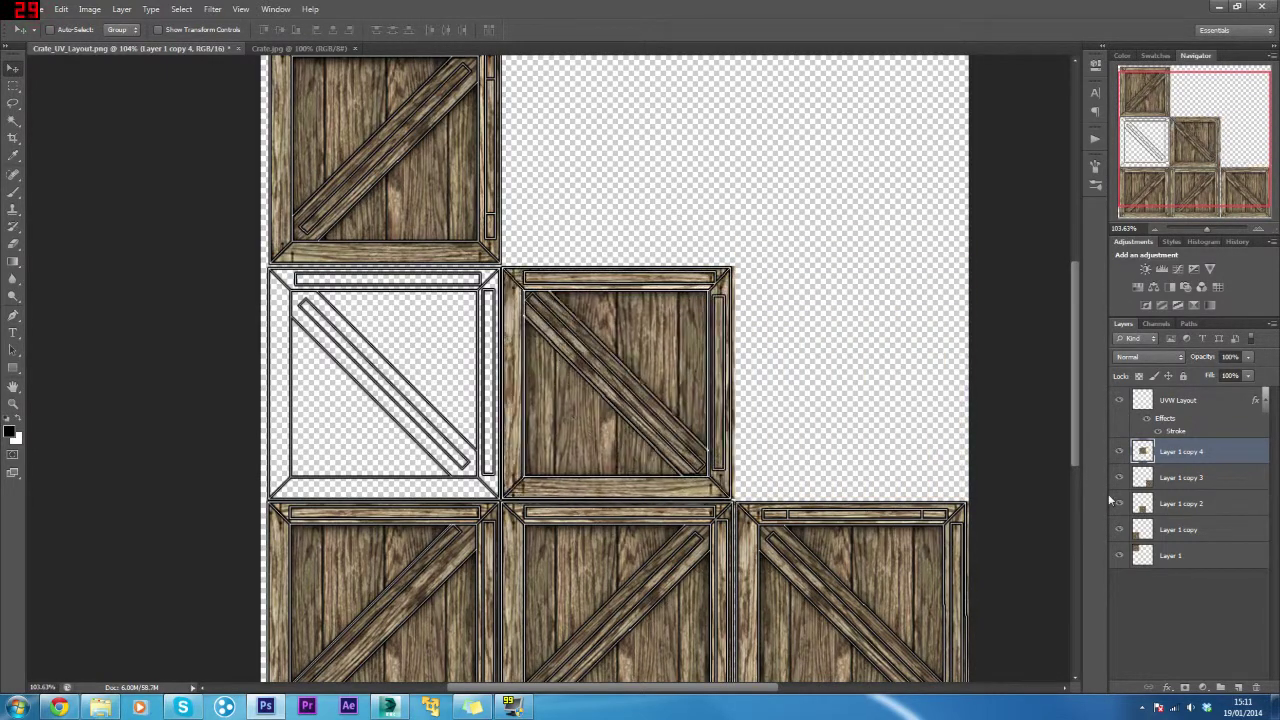
Fine-tune the horizontal position of the crate copy in the centre UV square until its planks line up with the UV lines.
scroll(608, 436, up, 3)
scroll(597, 320, up, 2)
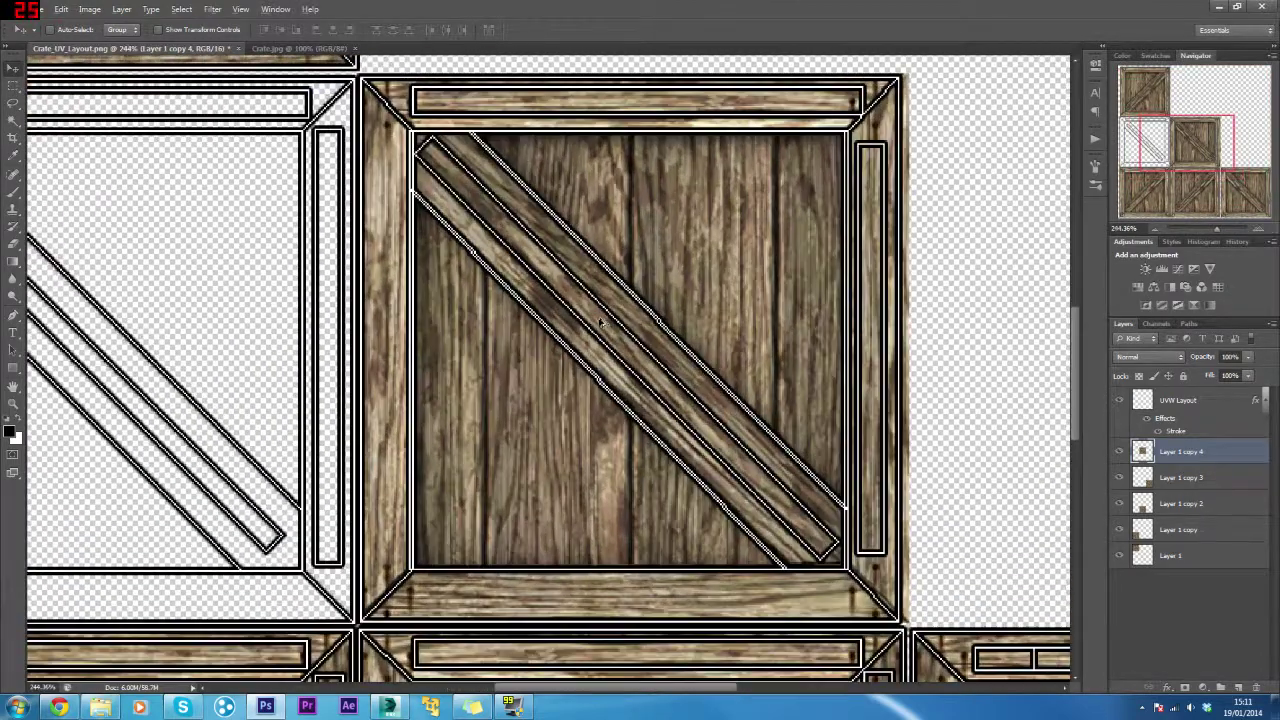
scroll(600, 321, up, 2)
key(Left)
key(Left)
key(Left)
key(Left)
key(Left)
key(Left)
key(Left)
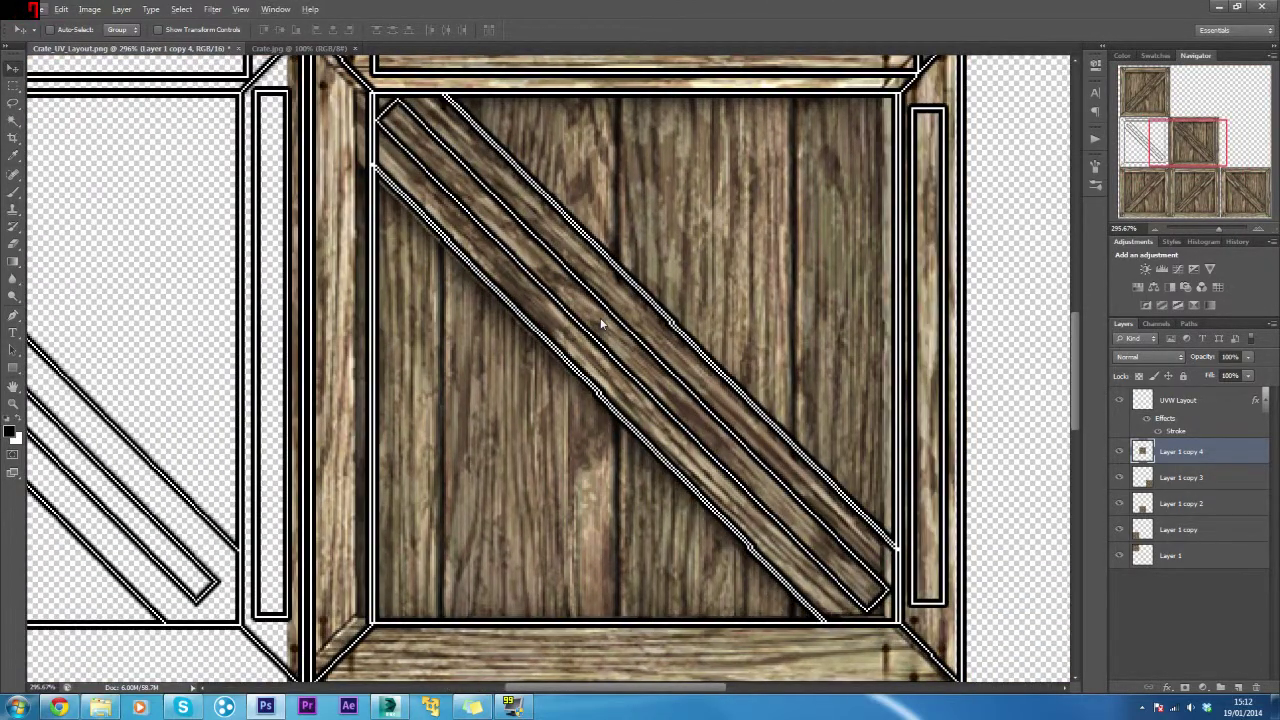
key(alt)
key(Right)
key(Escape)
key(Right)
key(Right)
key(Right)
key(Right)
key(Right)
key(Right)
key(Right)
key(Right)
key(Right)
key(Right)
key(Right)
key(Right)
key(Right)
key(Left)
key(Left)
key(Left)
key(Left)
key(Left)
key(Left)
key(Left)
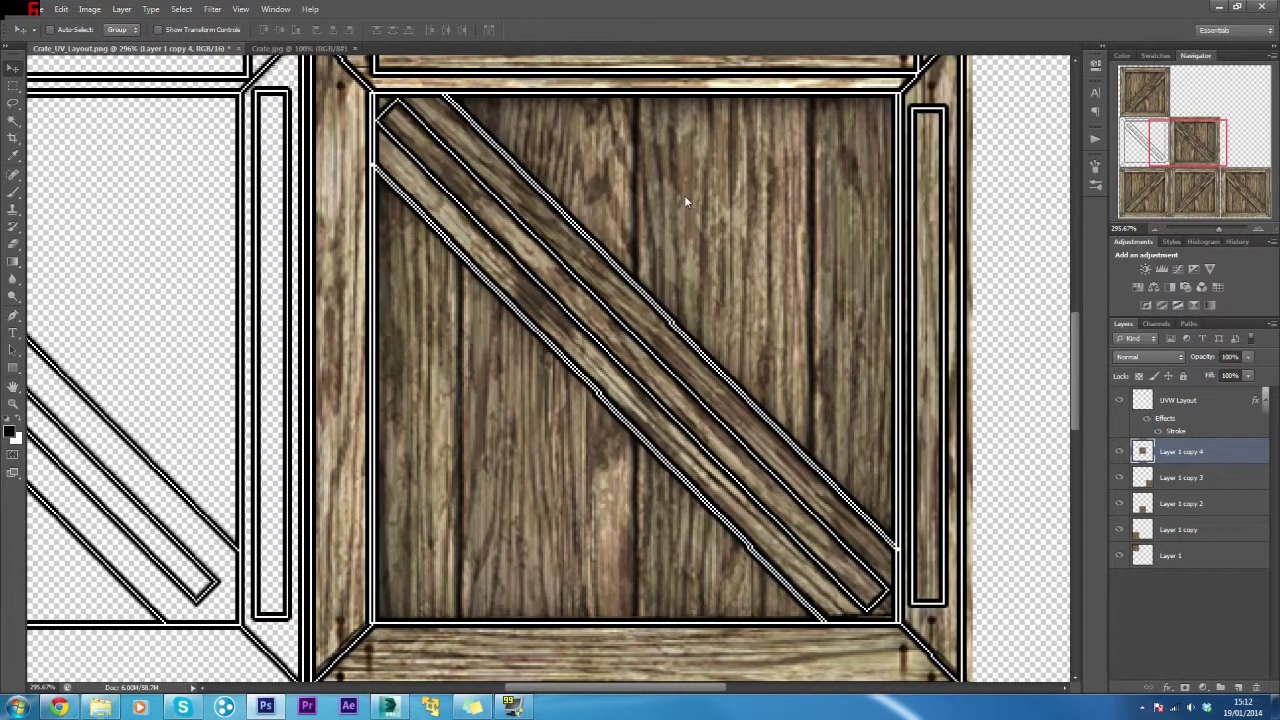
key(Up)
key(Up)
key(Up)
key(Up)
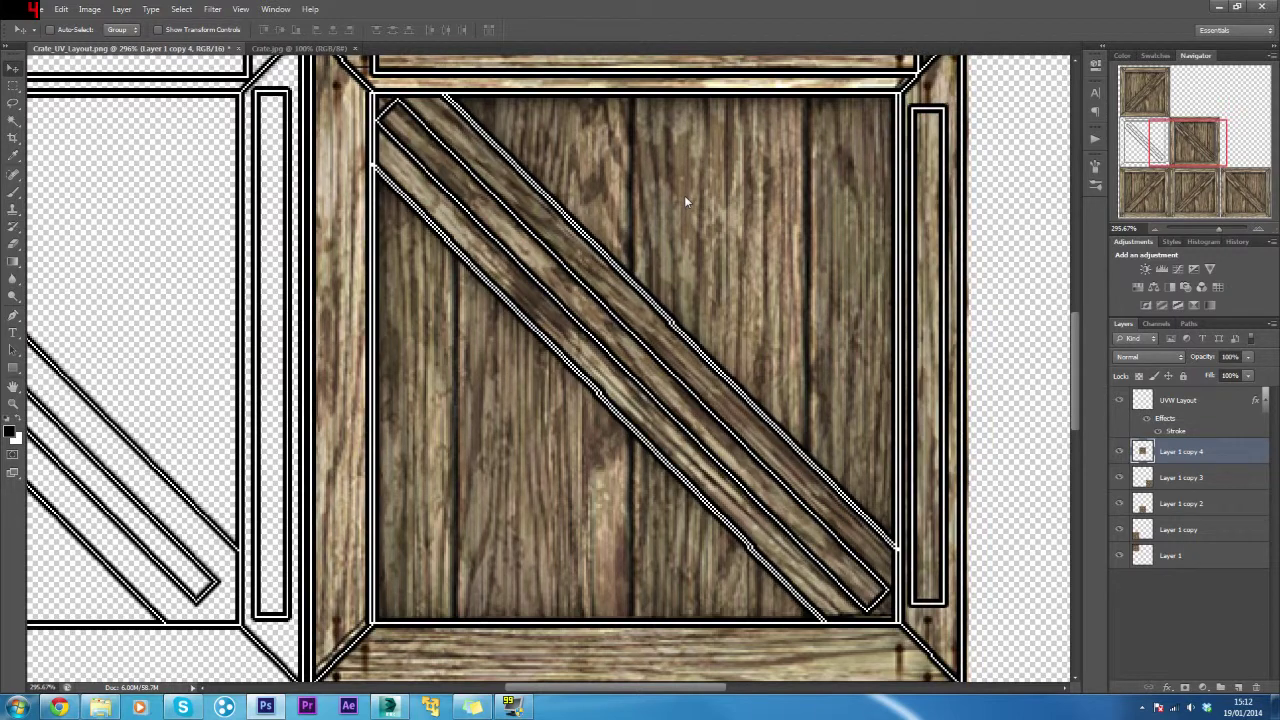
key(Up)
key(Up)
key(Up)
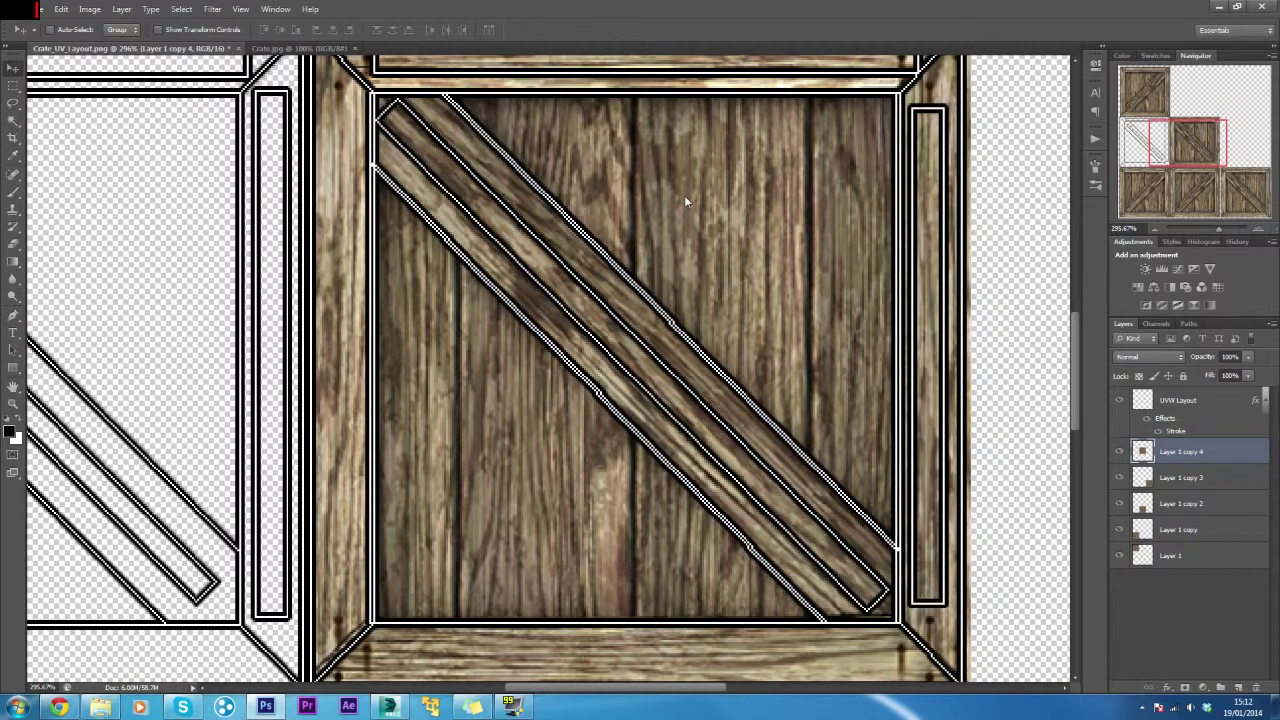
key(Up)
key(Up)
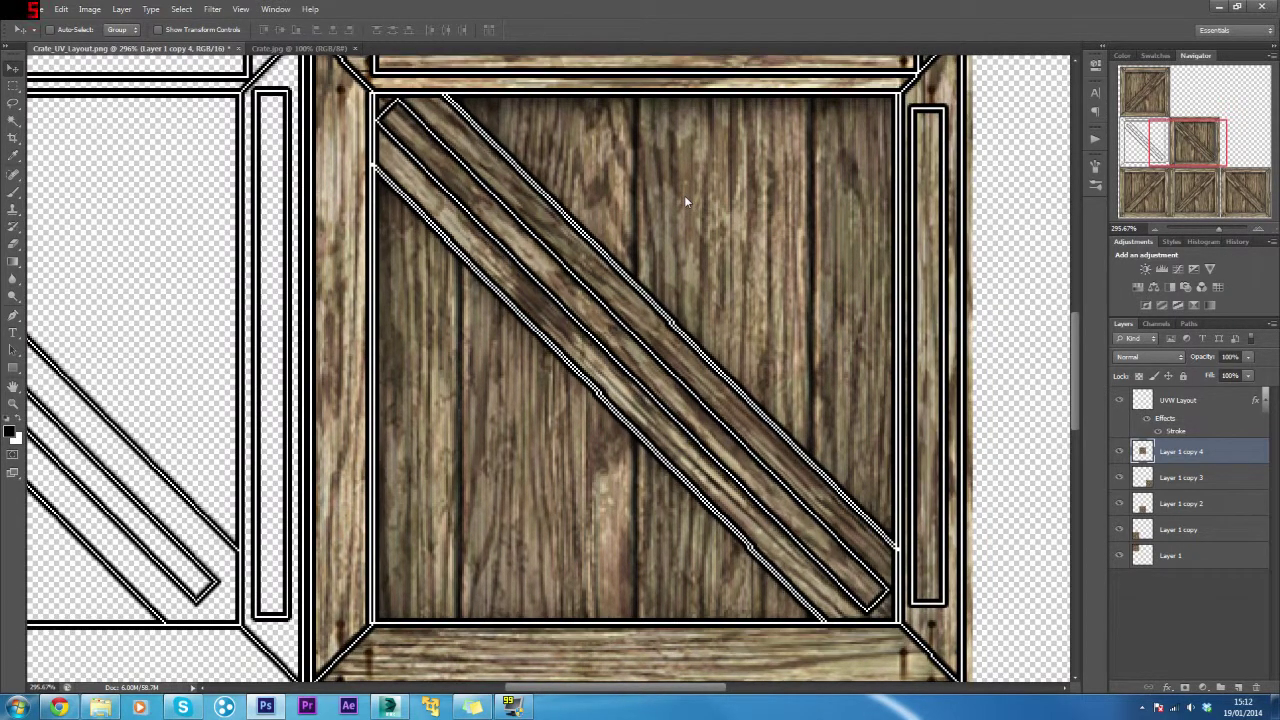
key(Up)
key(Up)
key(Up)
key(Up)
Duplicate the centre crate layer and move the copy straight left onto the empty UV square in the middle row.
scroll(684, 195, down, 3)
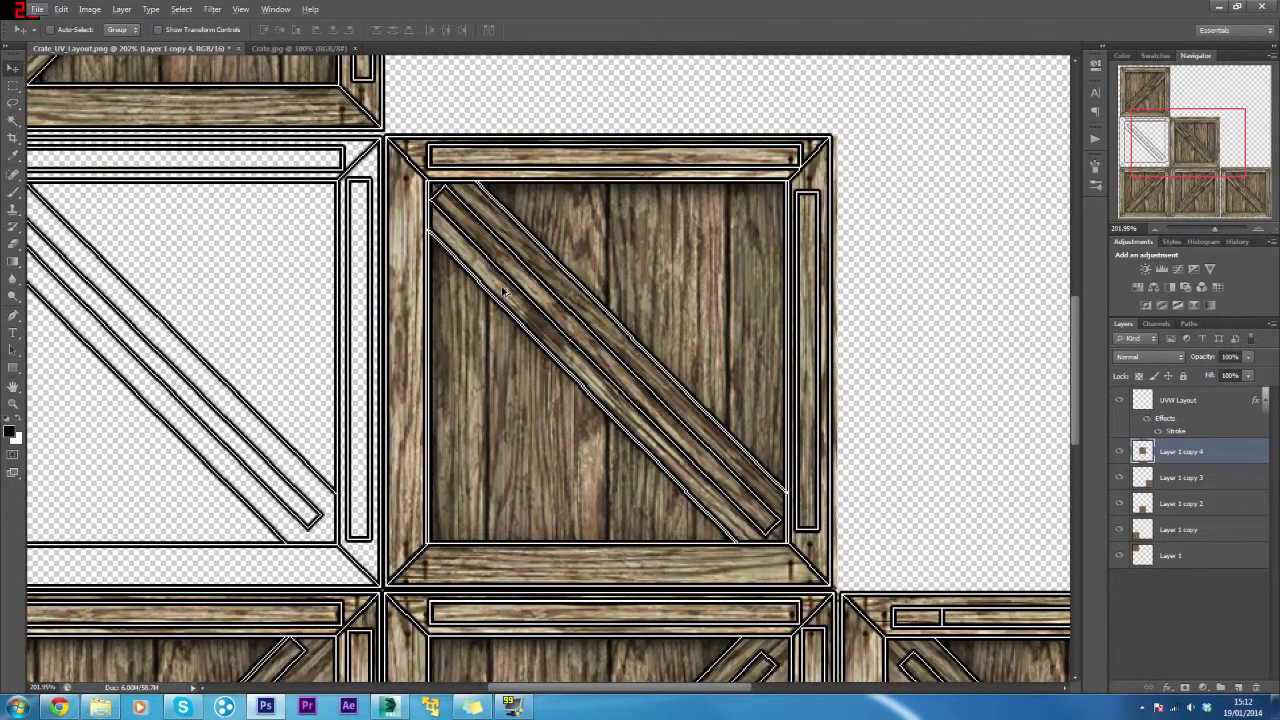
scroll(503, 293, left, 2)
scroll(503, 293, left, 3)
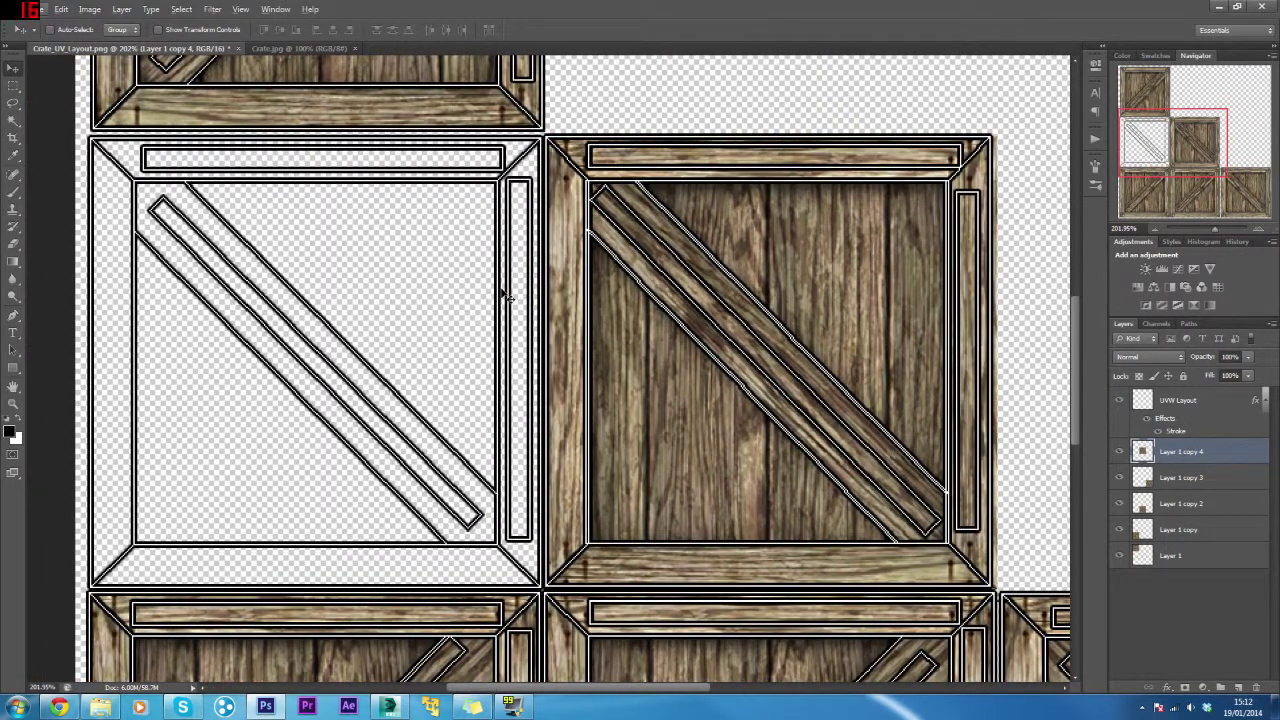
key(ctrl+j)
key(shift+Left)
key(shift+Left)
key(shift+Left)
key(shift+Left)
key(shift+Left)
key(shift+Left)
key(shift+Left)
key(shift+Left)
key(shift+Left)
key(shift+Left)
key(shift+Left)
key(shift+Left)
key(shift+Left)
key(shift+Left)
key(shift+Left)
key(shift+Left)
key(shift+Left)
key(shift+Left)
key(shift+Left)
key(shift+Left)
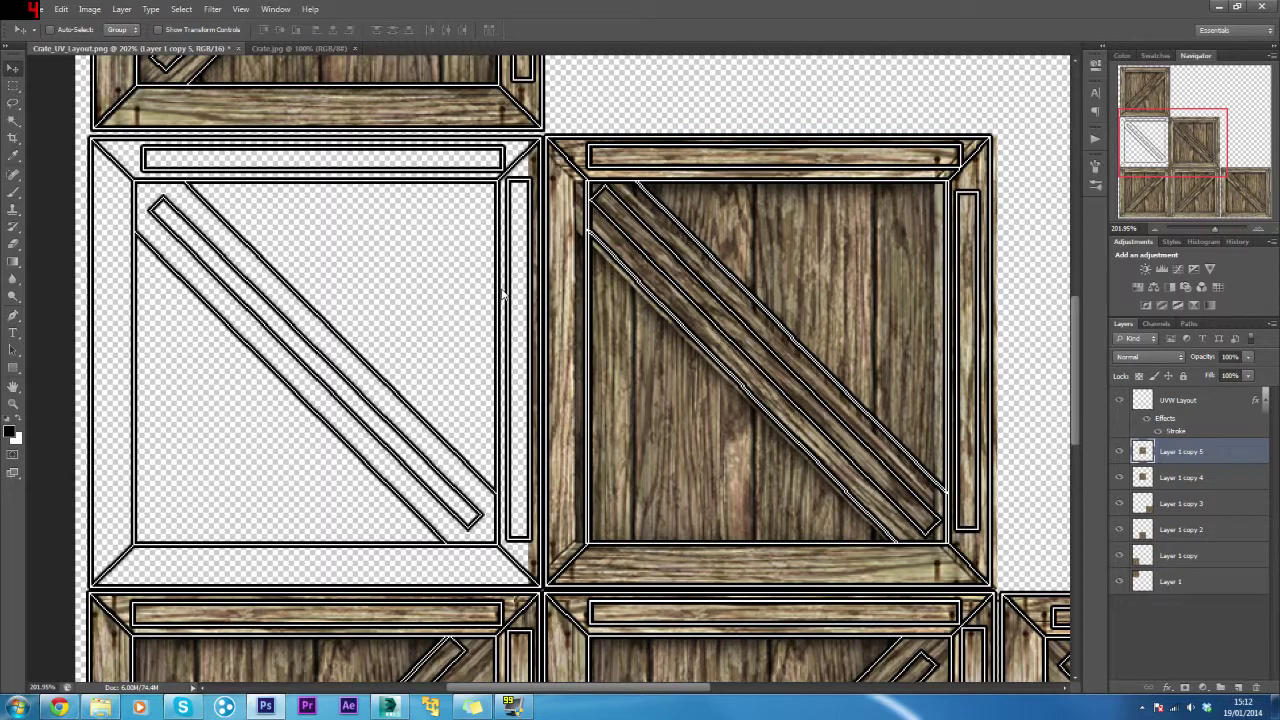
key(shift+Left)
key(shift+Left)
key(shift+Left)
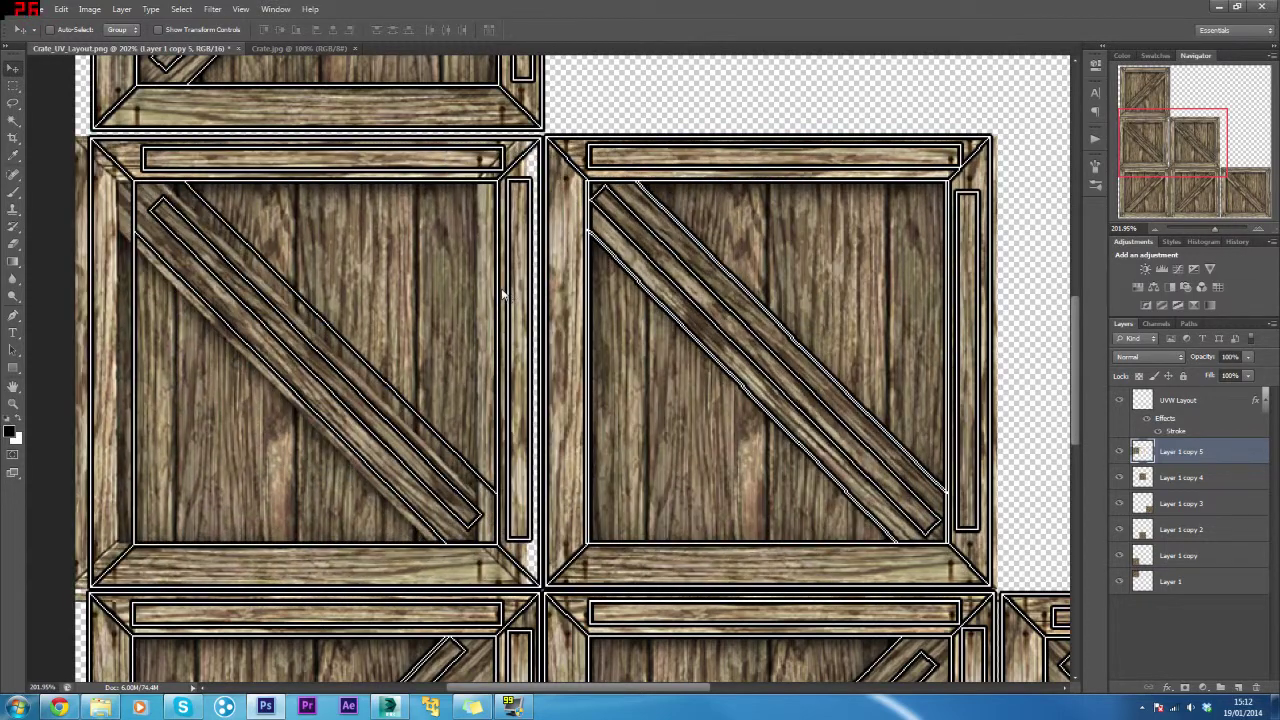
Fine-tune the middle-left crate copy's horizontal position so its frame and diagonal plank match the UV lines.
key(ctrl+plus)
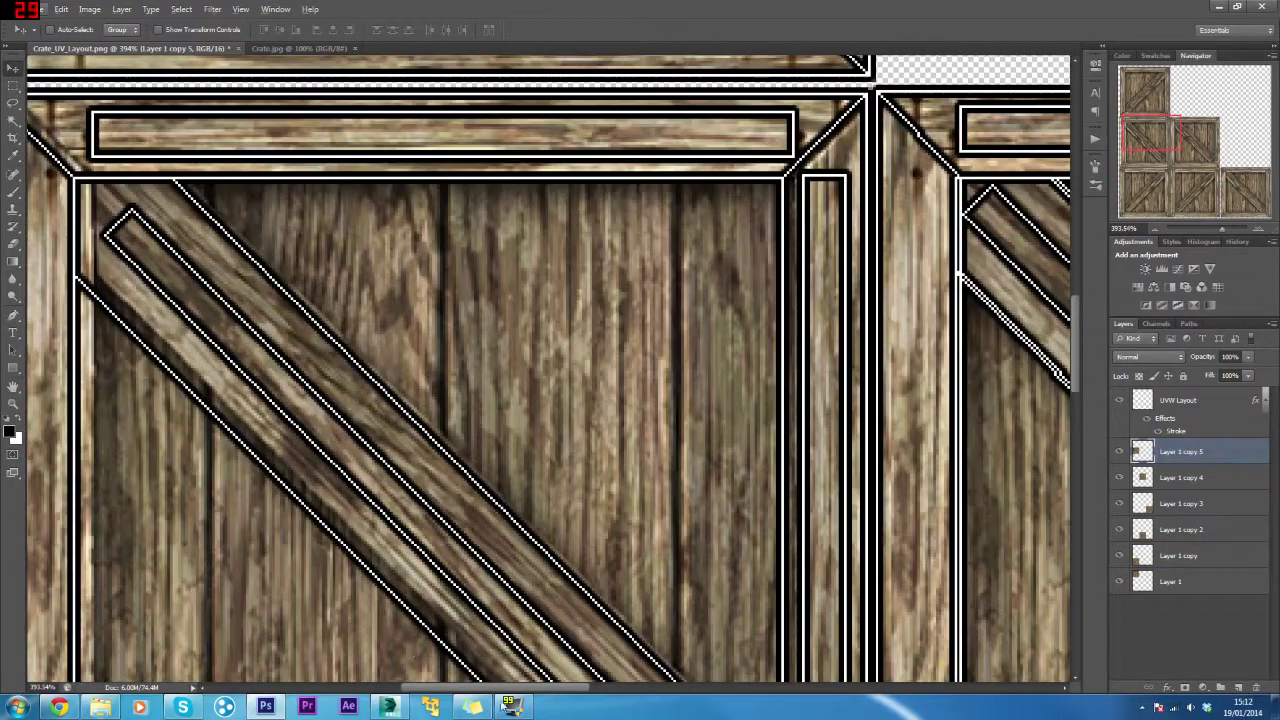
drag(516, 688, 477, 693)
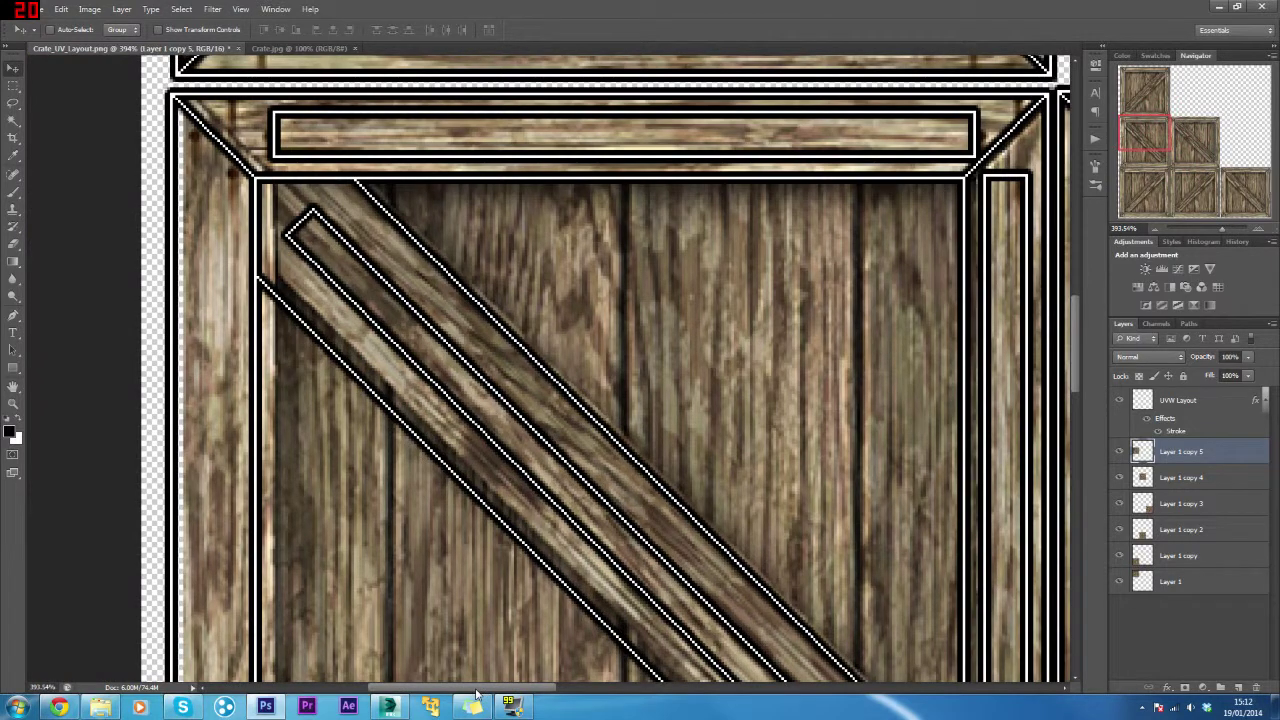
key(Left)
key(Left)
key(Left)
key(Left)
key(Left)
key(Left)
key(Right)
key(Left)
key(Right)
key(Left)
key(Right)
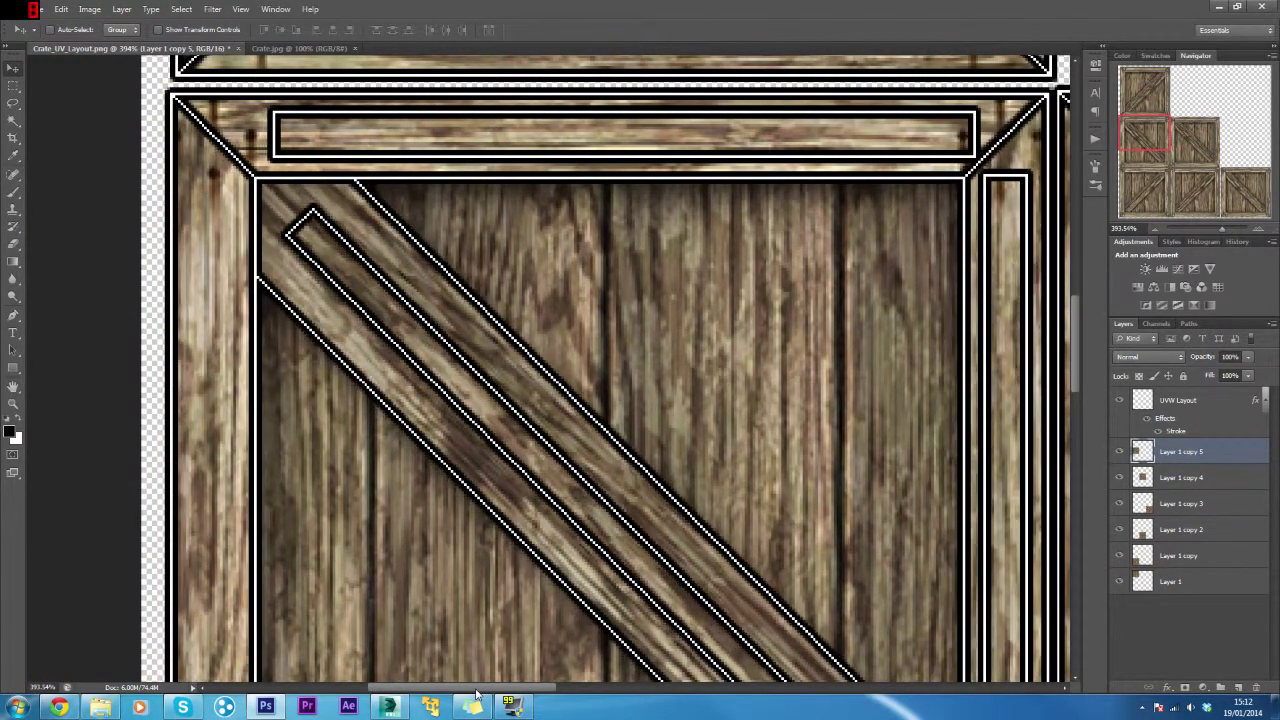
key(ctrl+0)
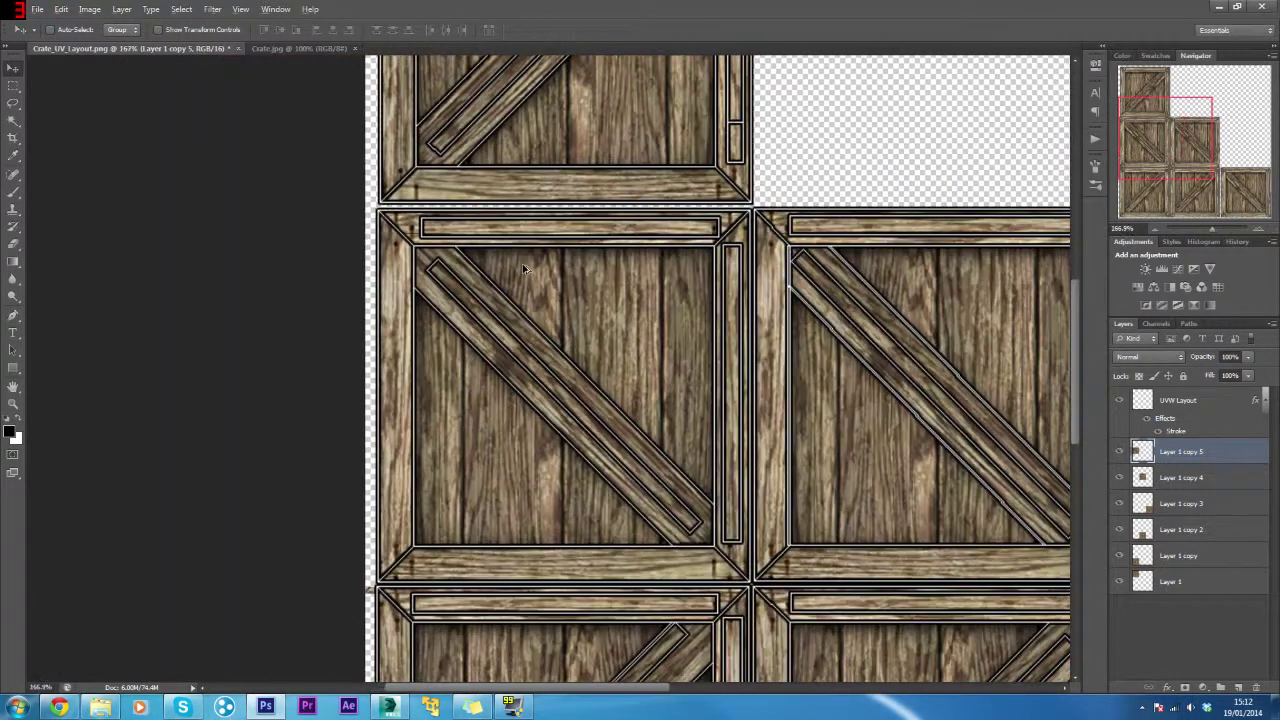
scroll(522, 268, down, 2)
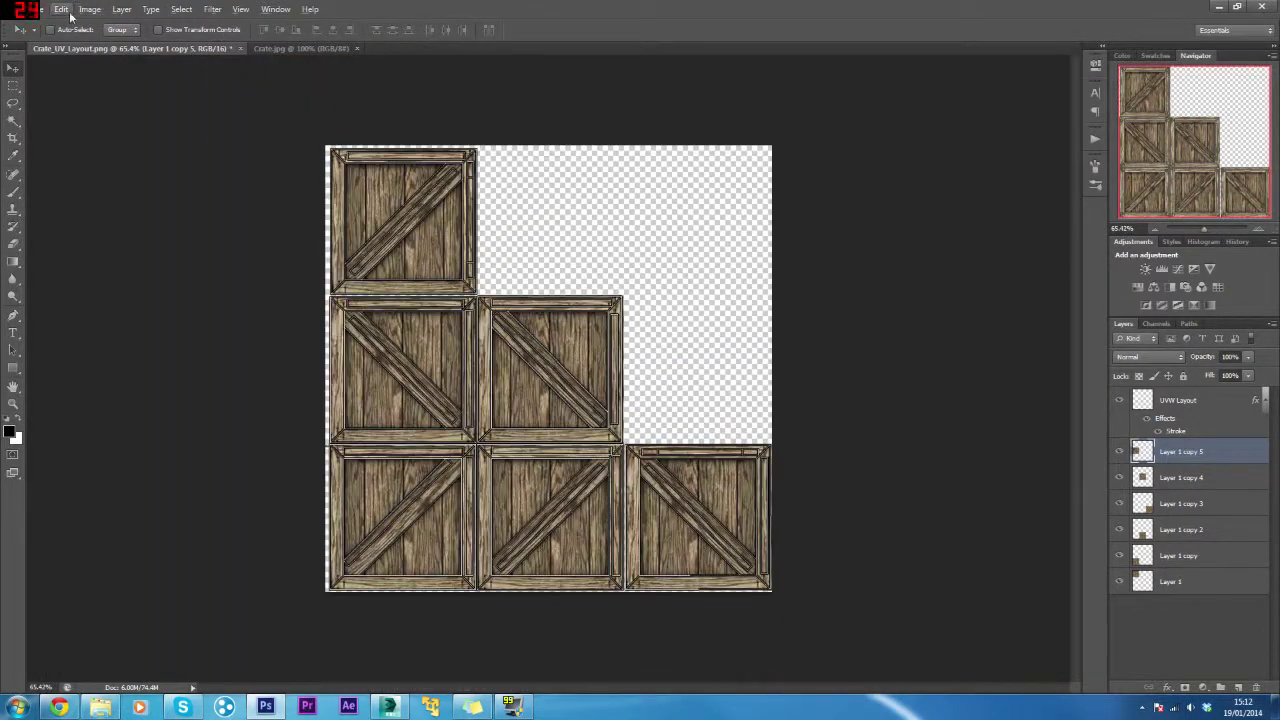
click(44, 12)
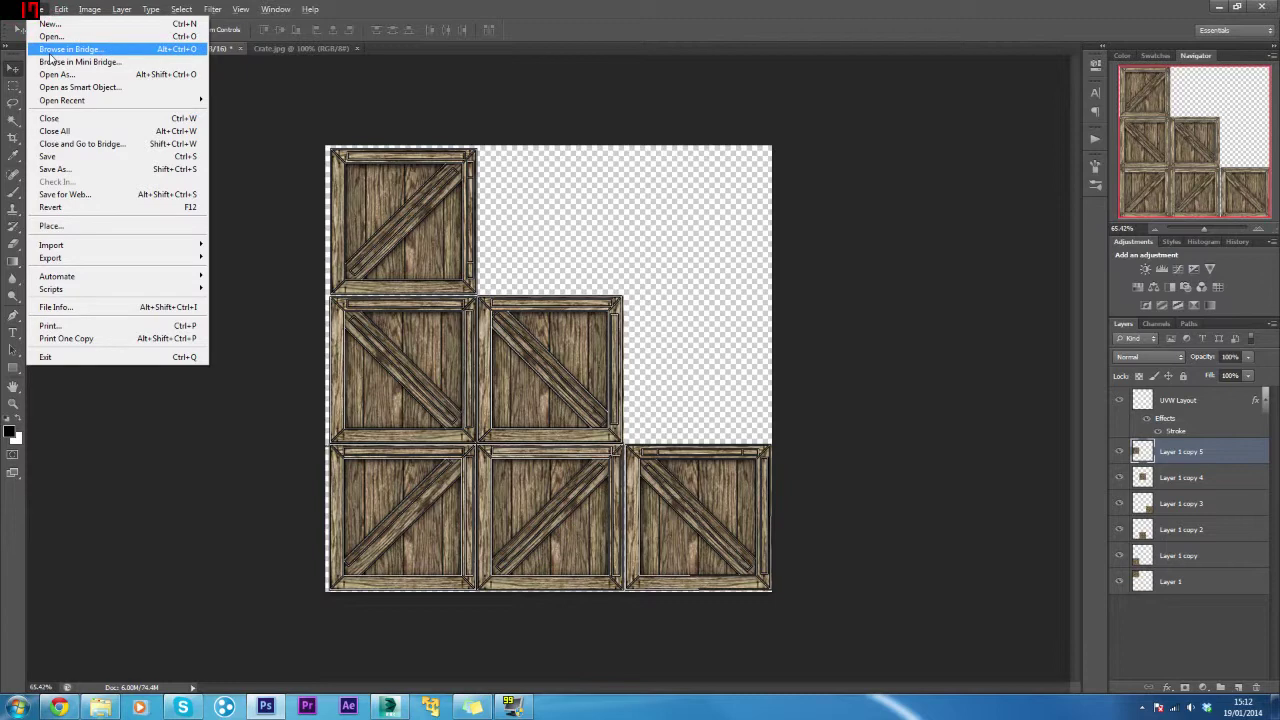
click(124, 172)
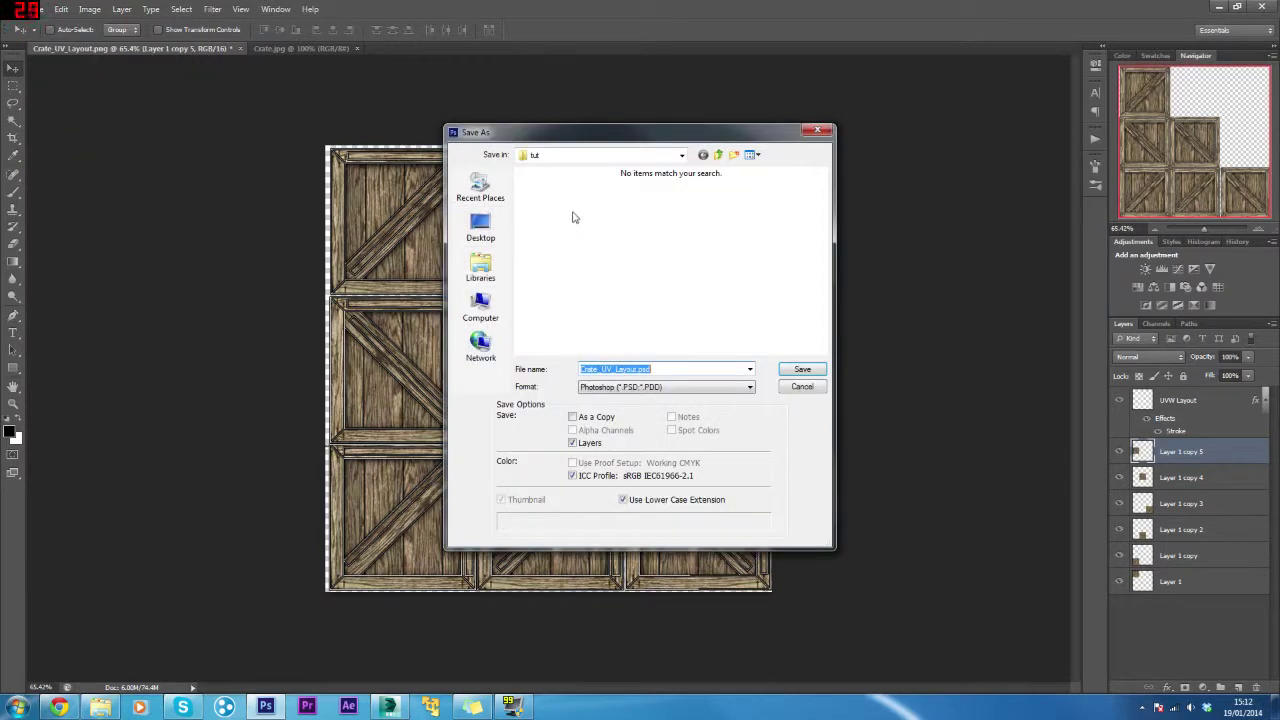
click(660, 387)
click(798, 388)
click(800, 387)
Convert the document's colour depth to 8 Bits/Channel.
click(68, 11)
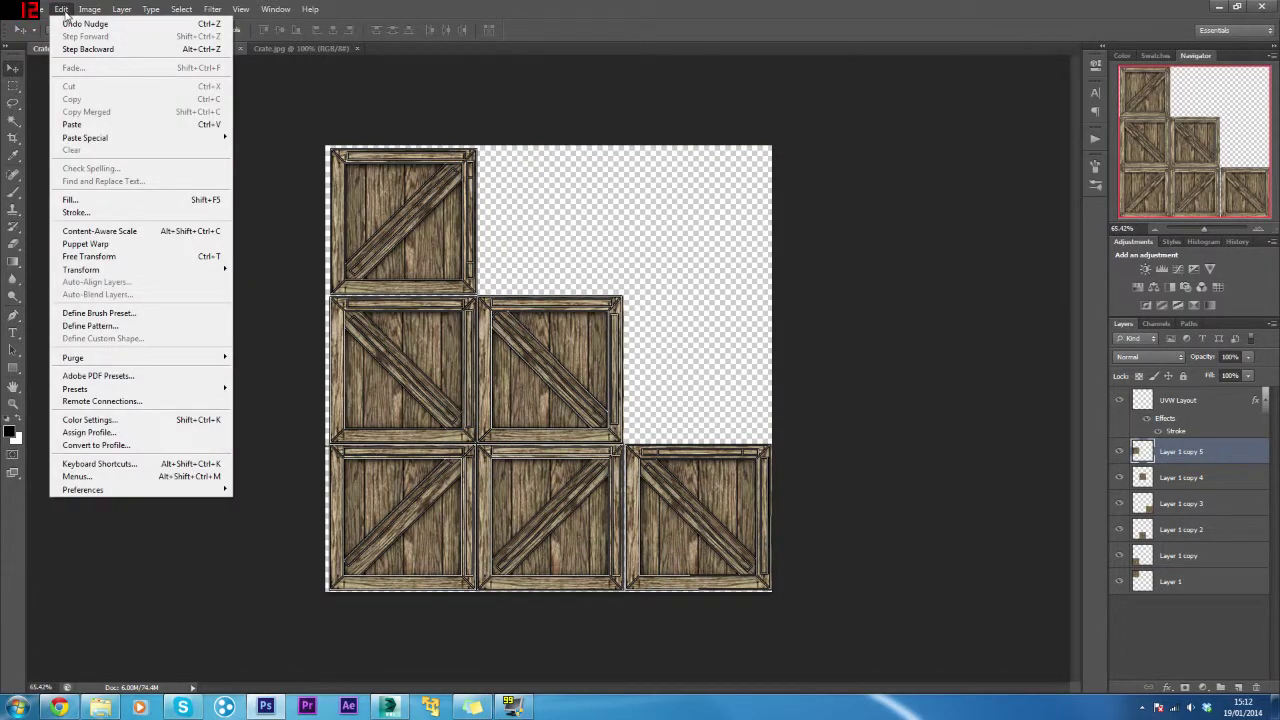
mouse_move(90, 9)
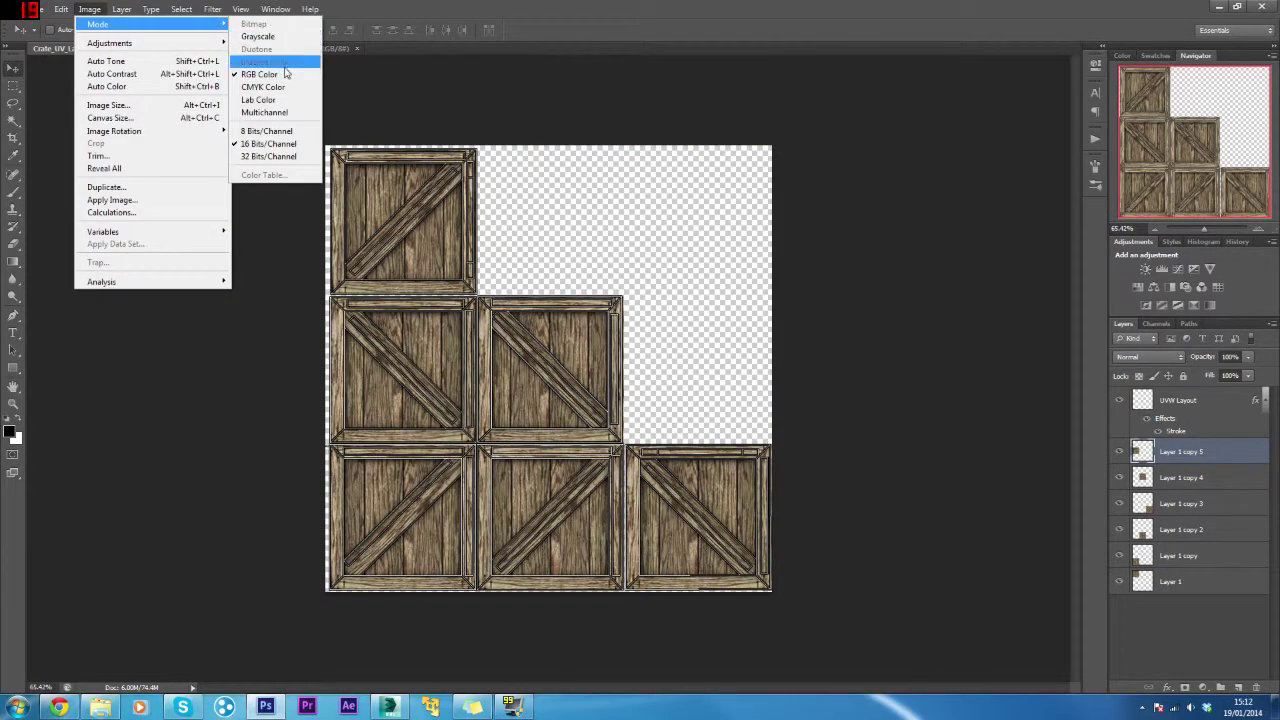
click(272, 136)
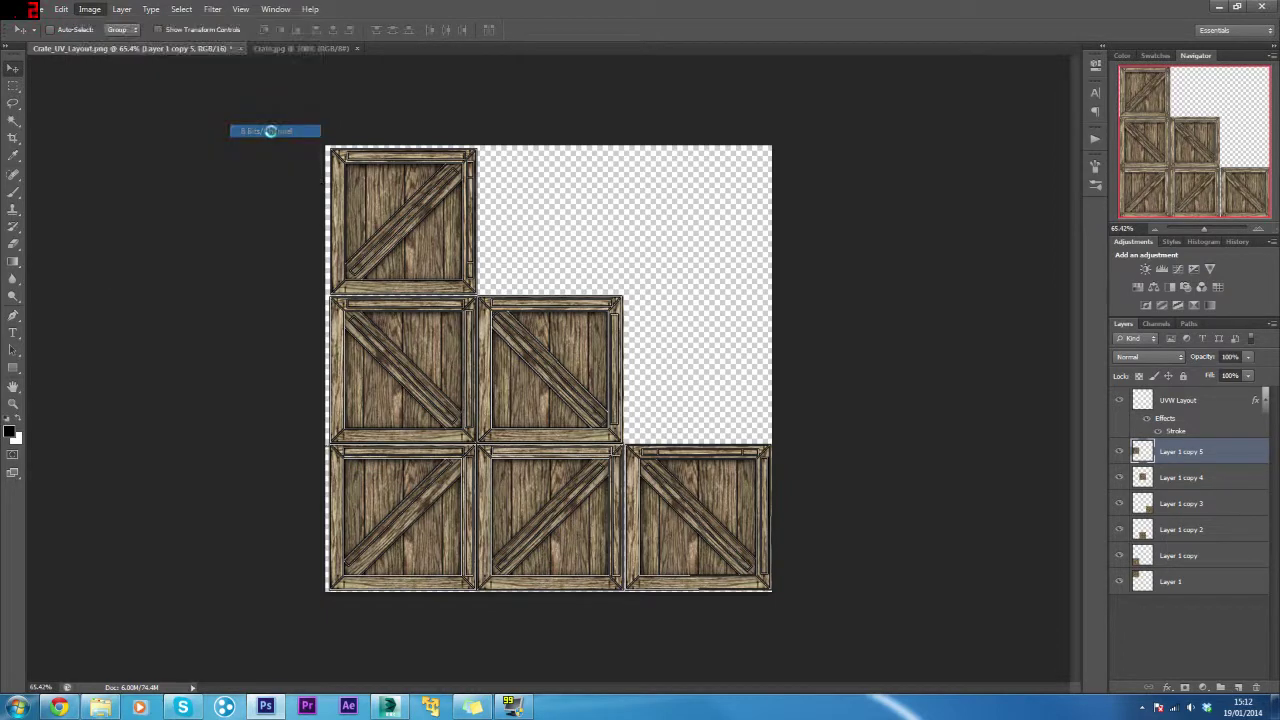
Save a copy in the tut folder as a Targa file named TextureMap, at 24 bits/pixel.
click(48, 10)
click(91, 168)
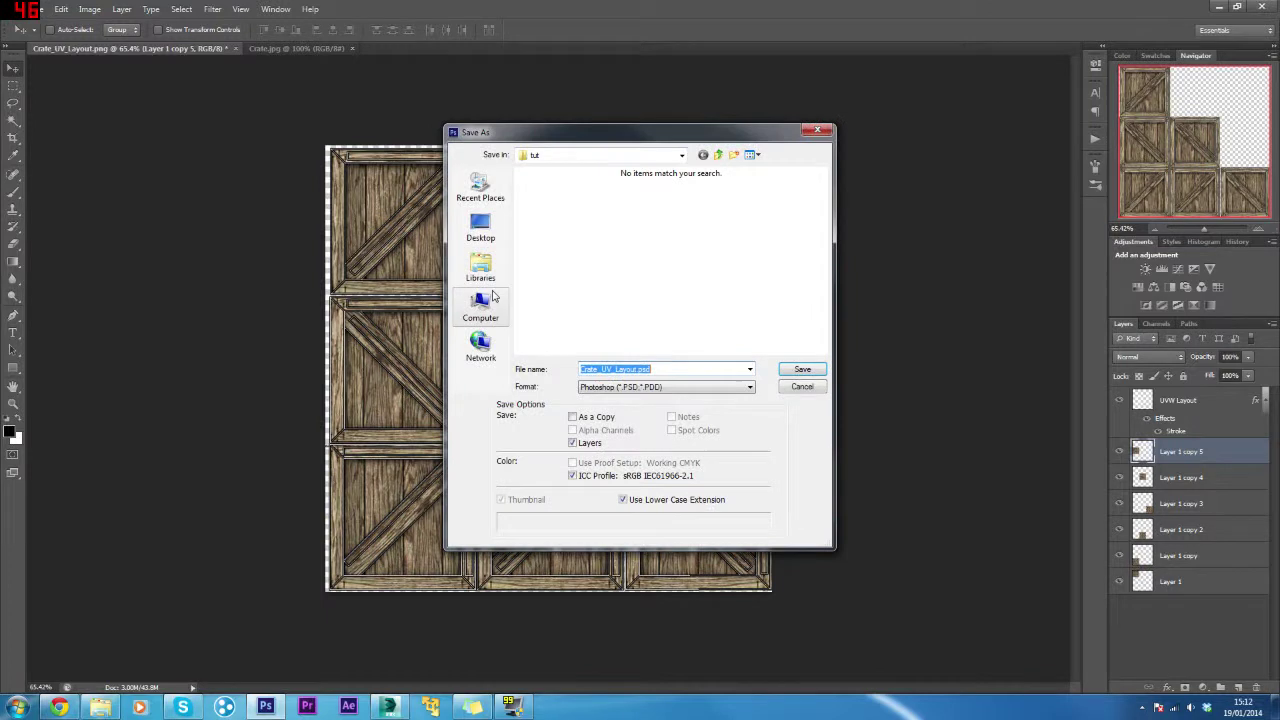
click(589, 388)
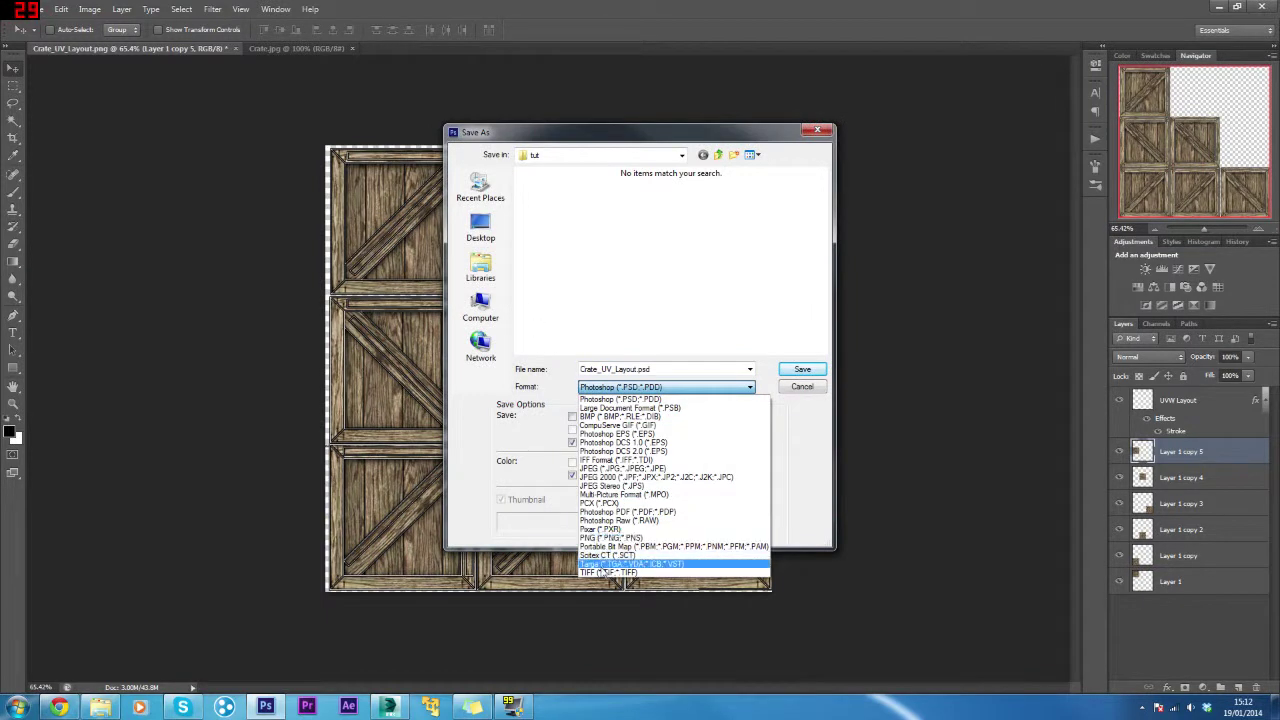
click(604, 564)
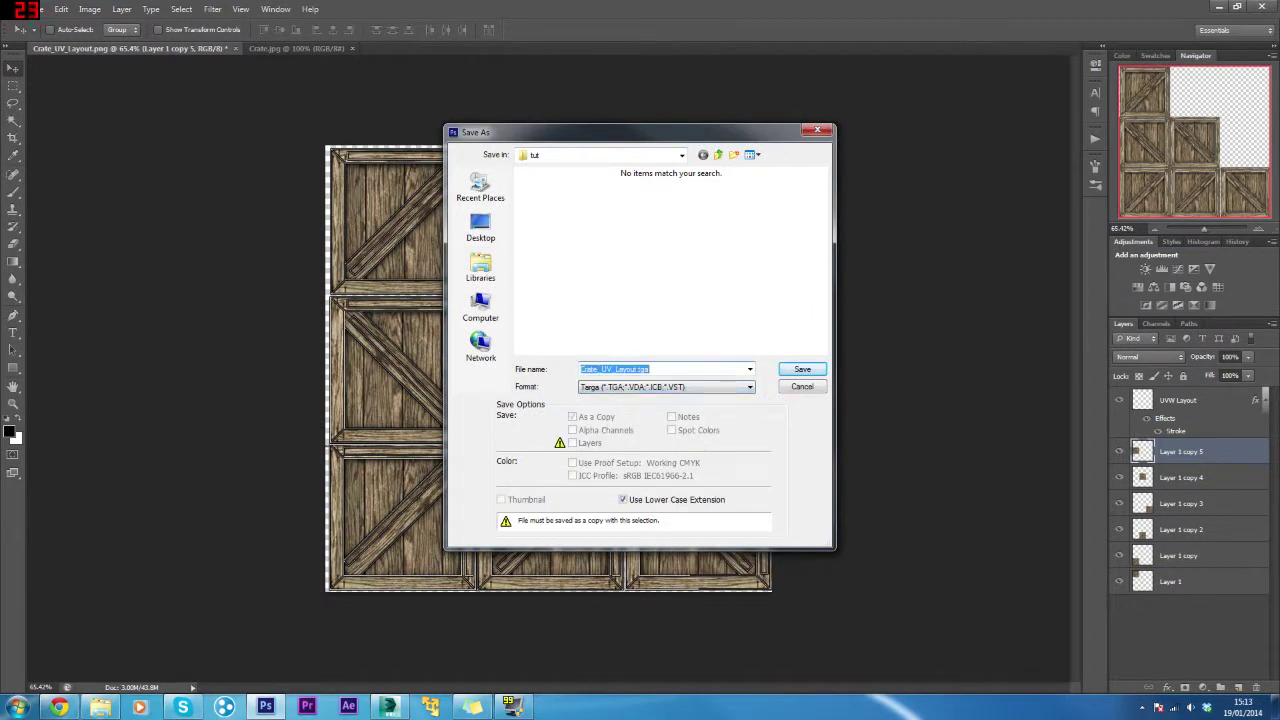
text(TextureMap)
key(Return)
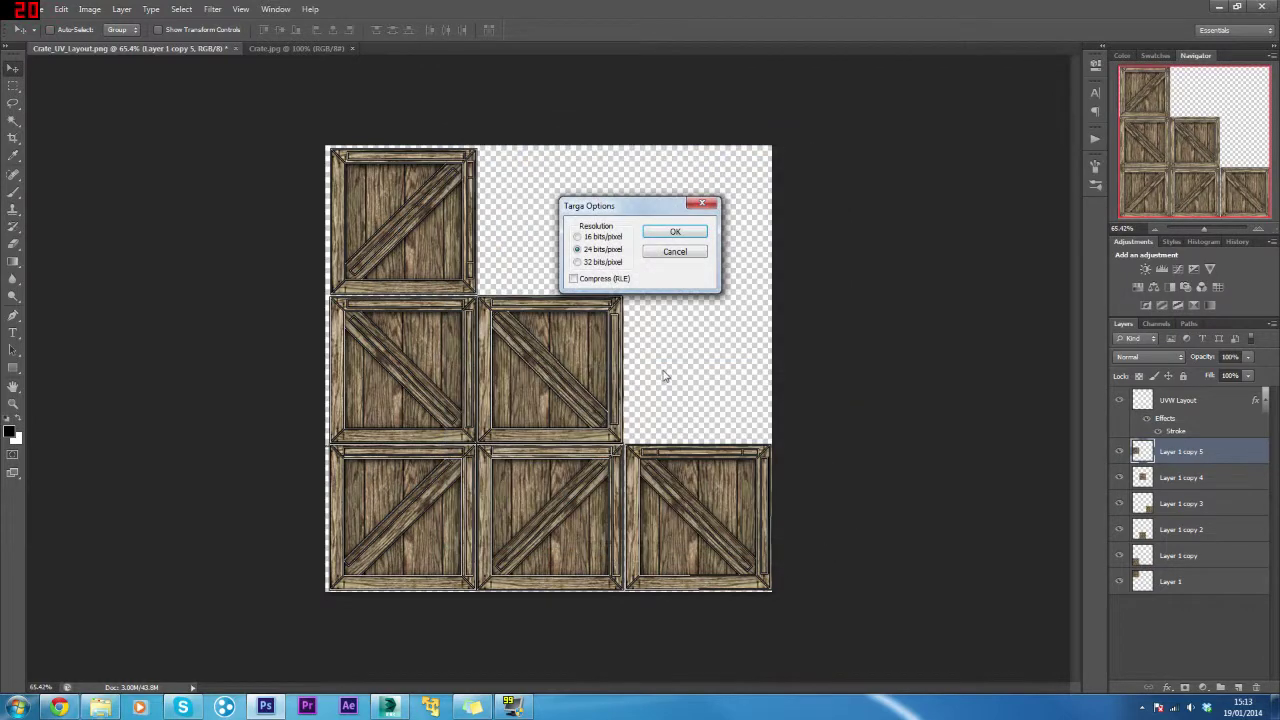
click(676, 232)
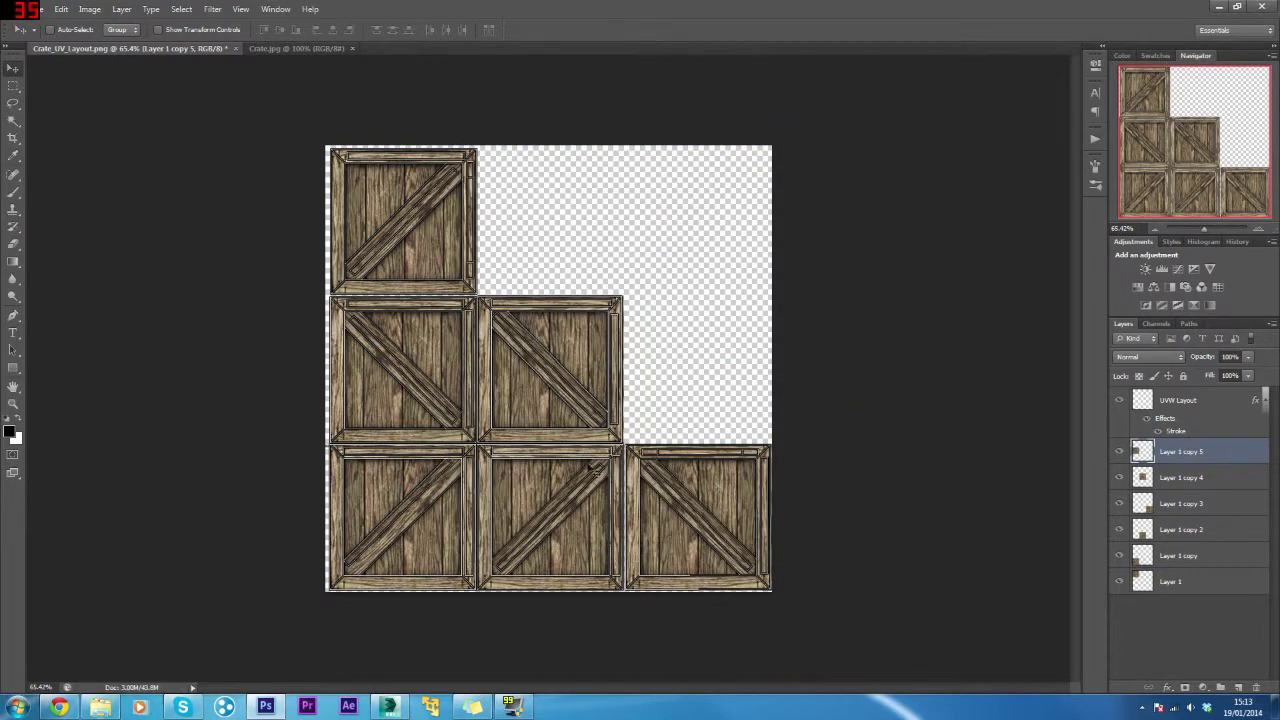
Switch to 3ds Max and replace the diffuse bitmap of Material #27 with TextureMap.tga from the desktop's tut folder.
click(392, 707)
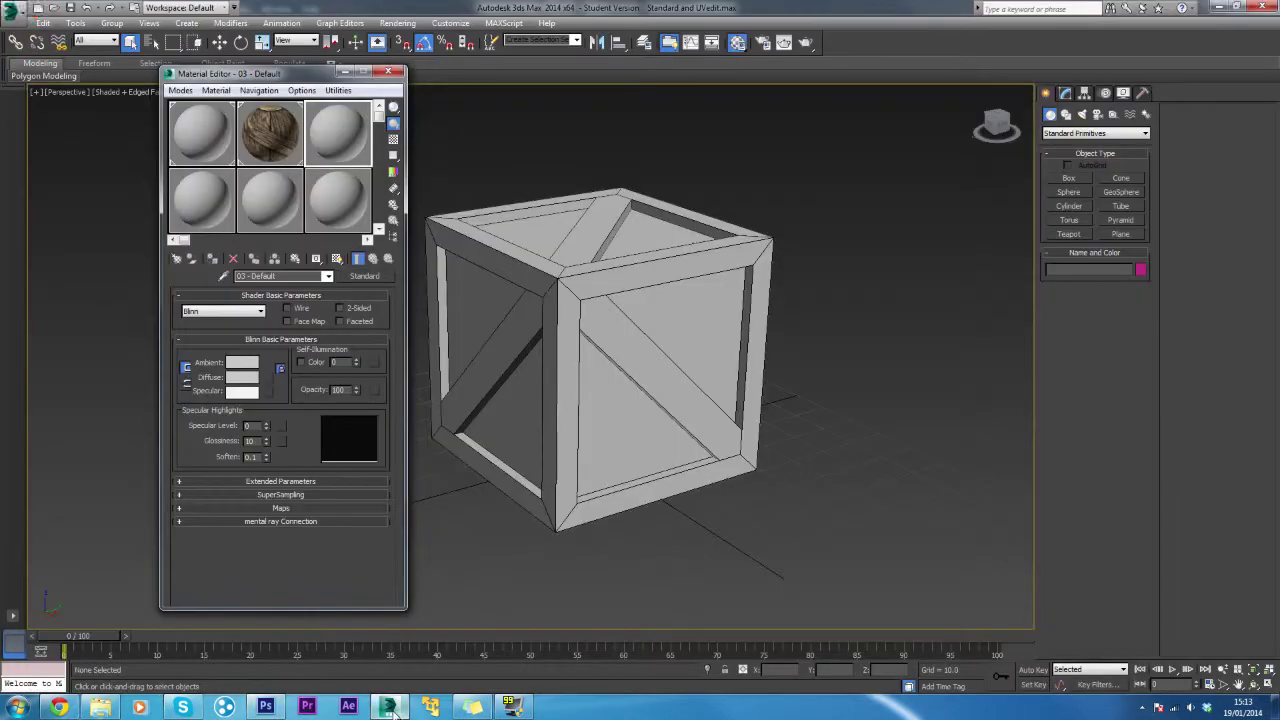
click(262, 132)
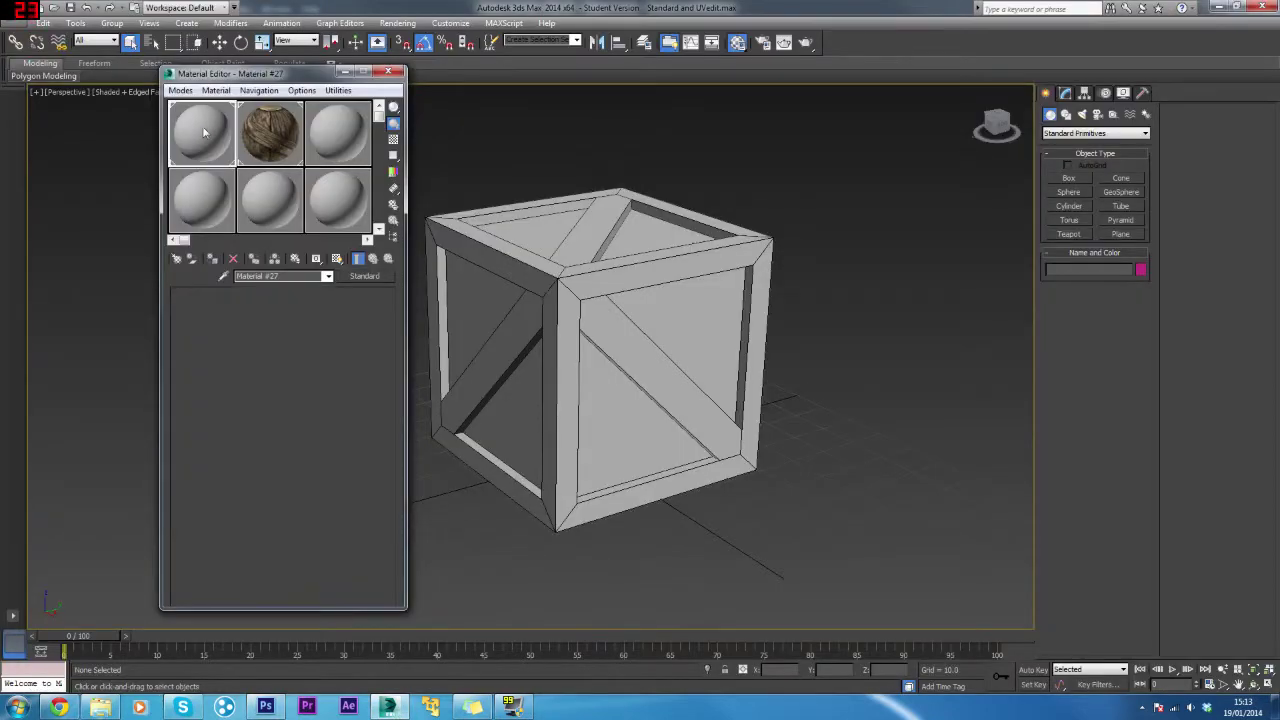
click(267, 377)
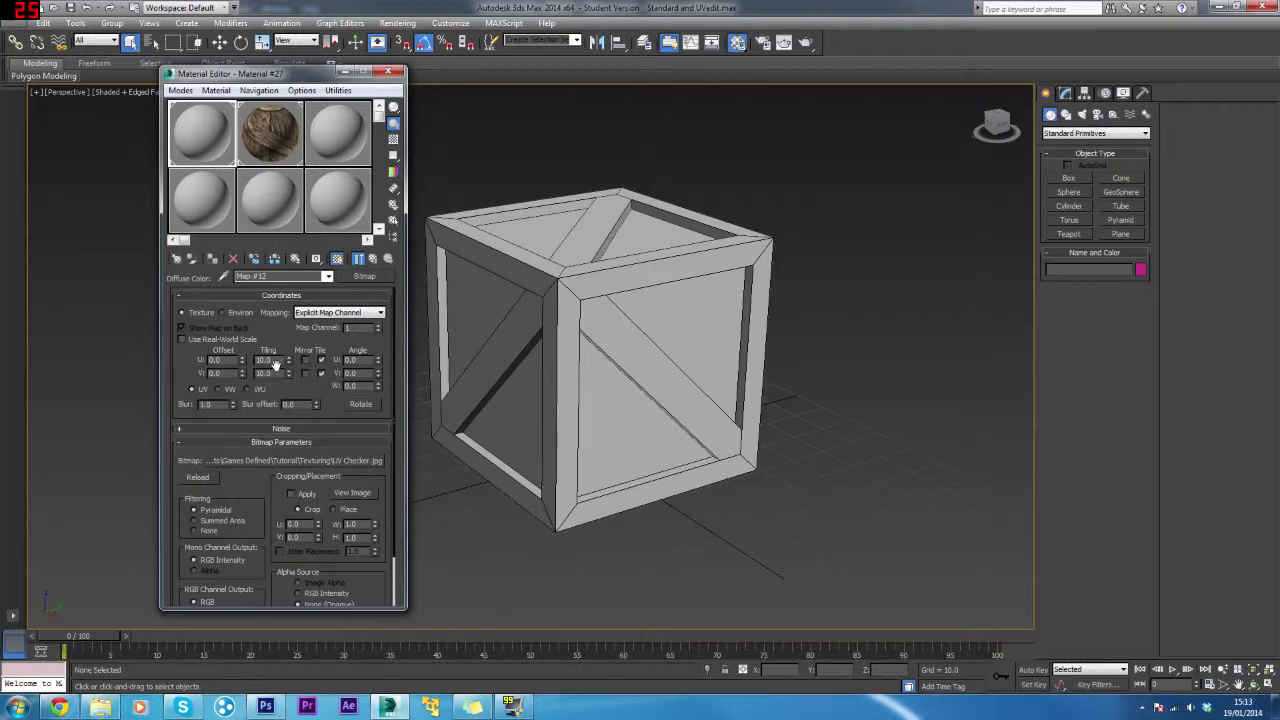
click(317, 461)
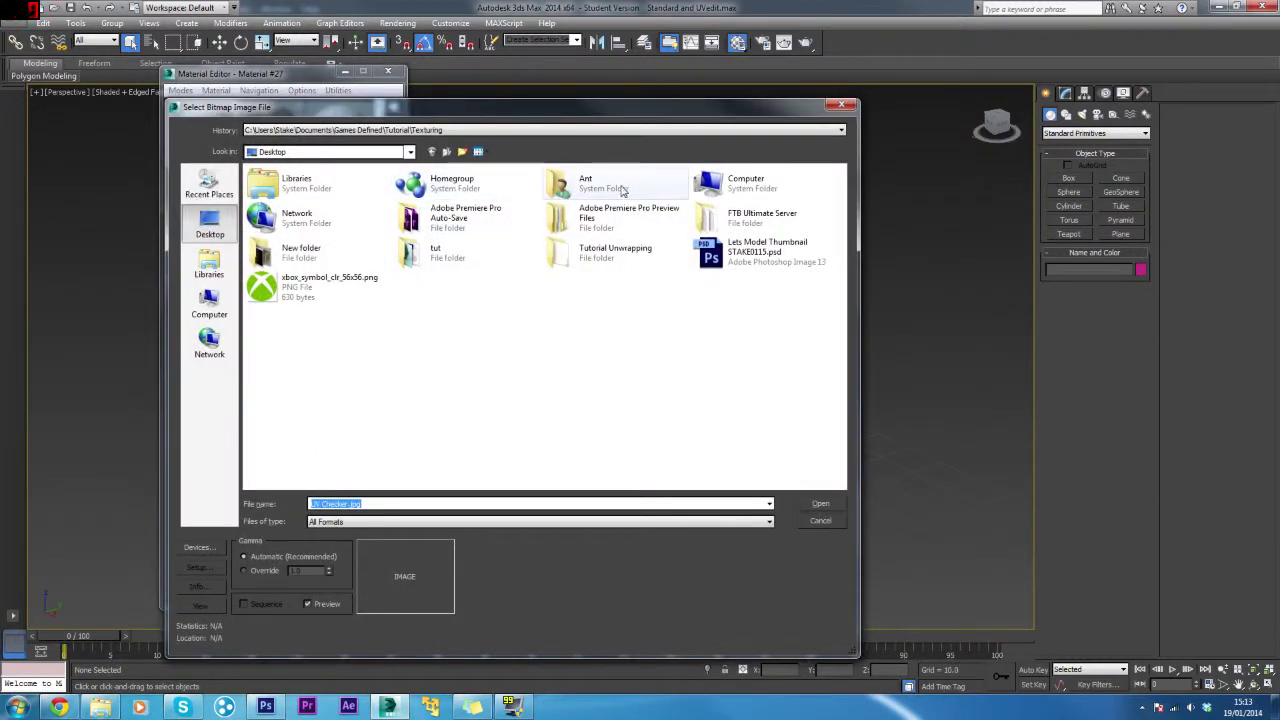
double_click(446, 257)
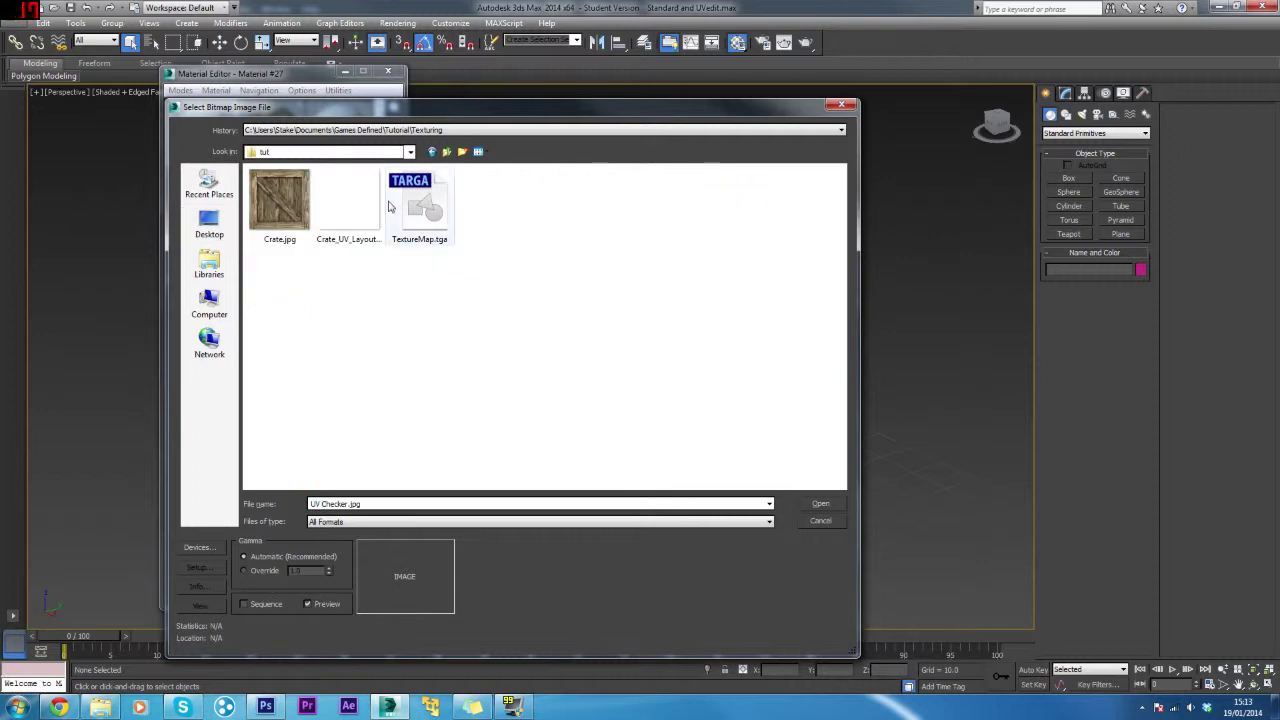
double_click(418, 205)
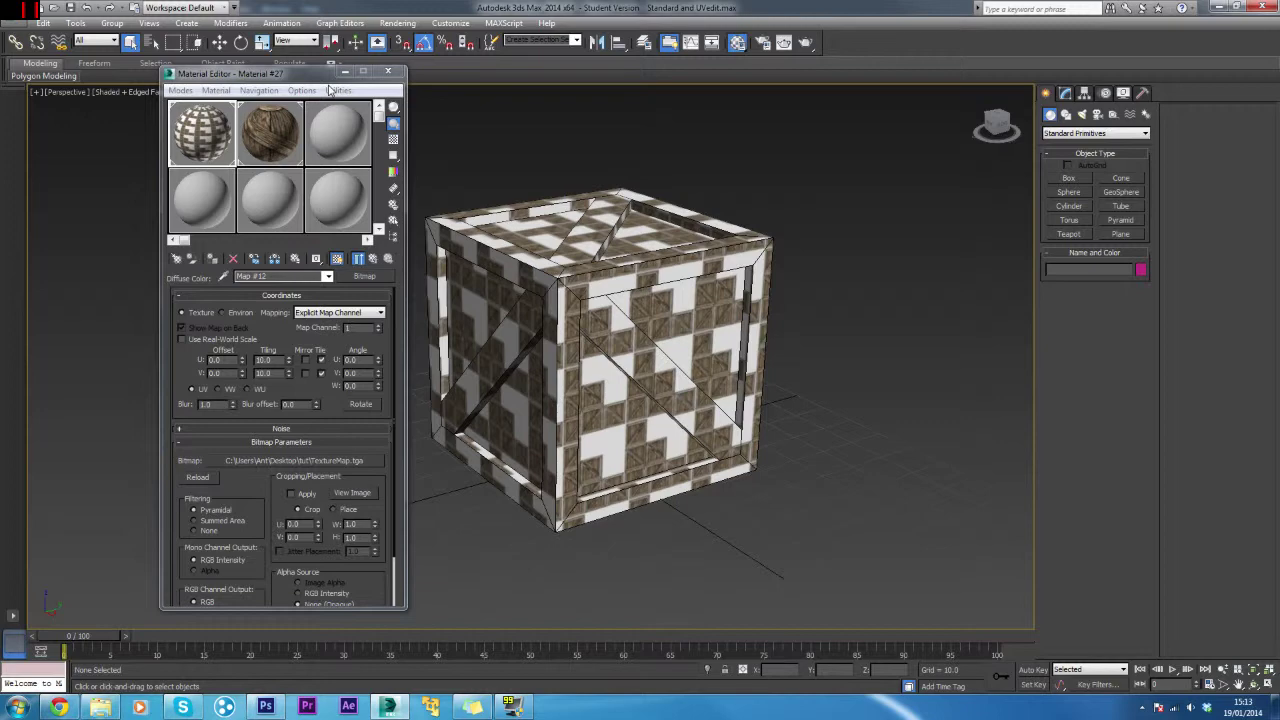
Select the textured crate in the viewport and display its modifier stack.
click(648, 320)
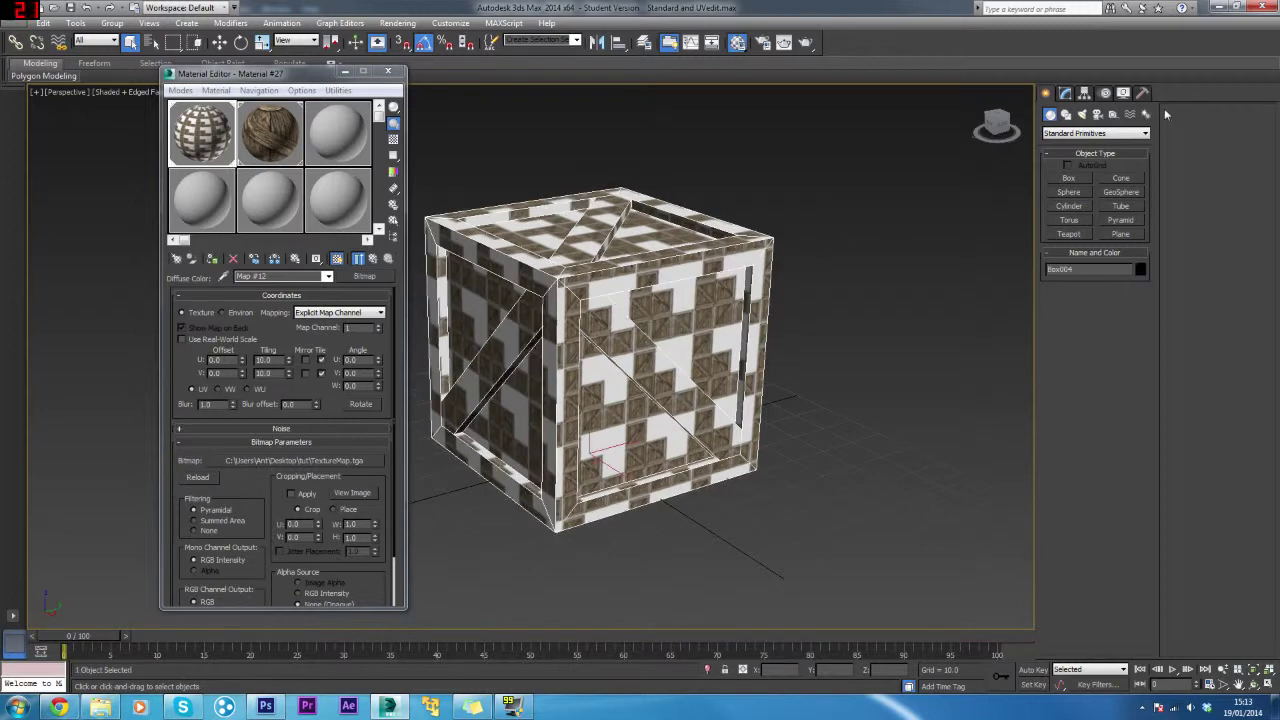
click(1064, 92)
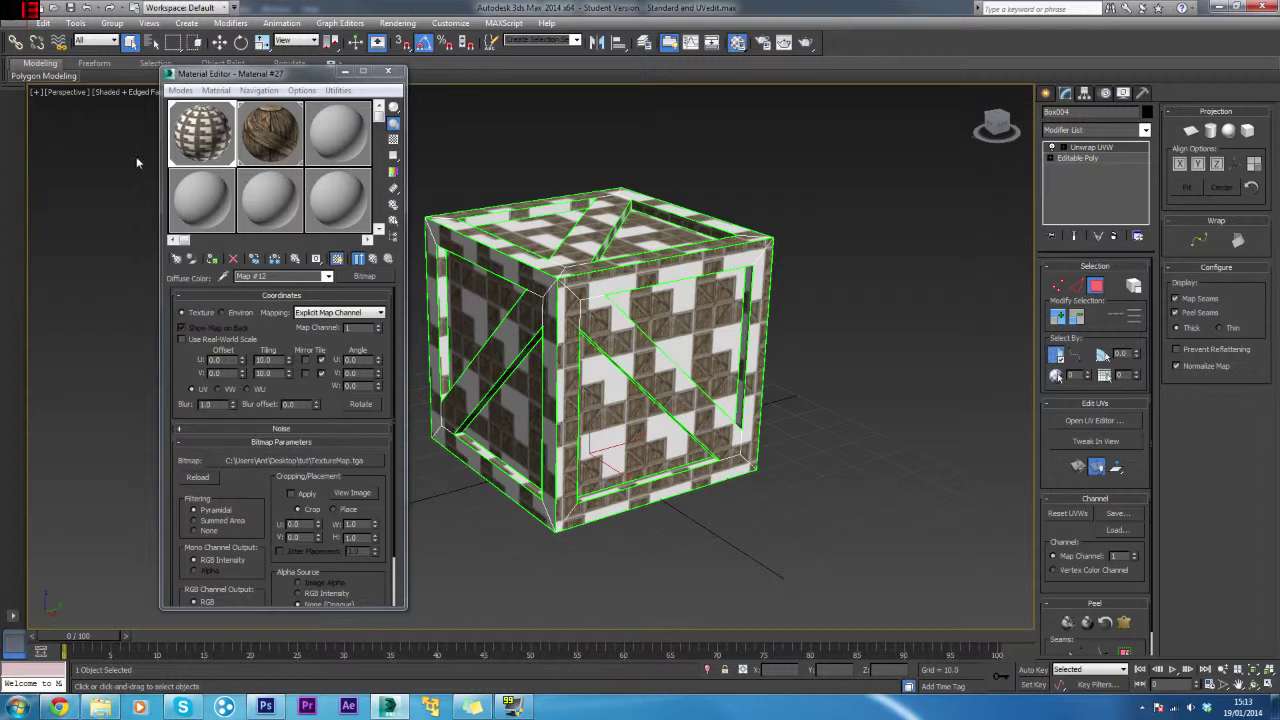
Switch to Photoshop and hide the UVW Layout layer of the crate texture document.
key(alt+Tab)
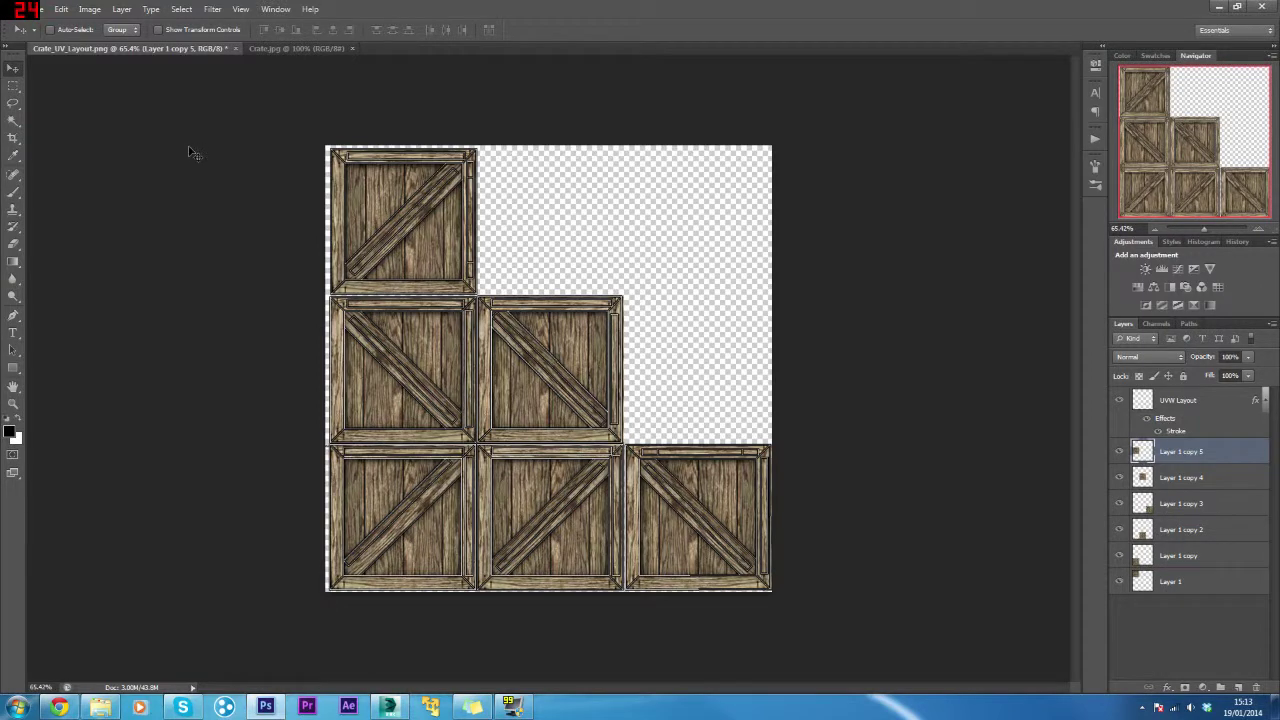
click(1186, 408)
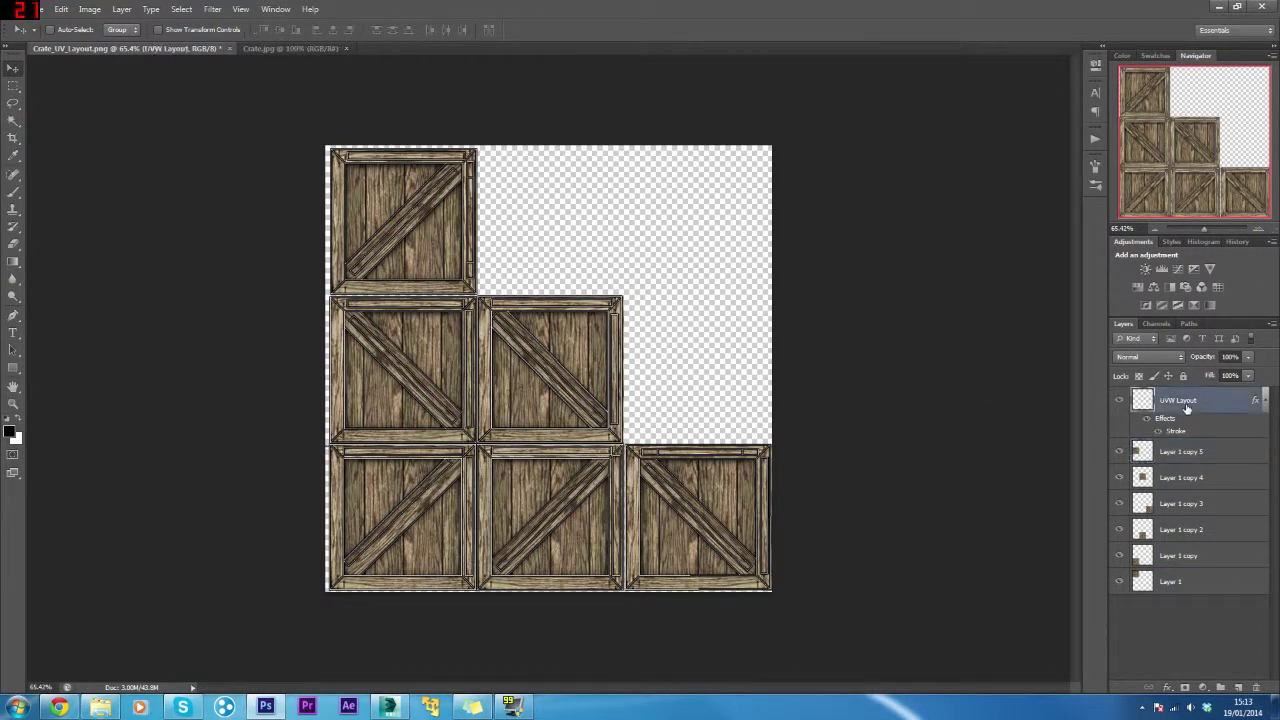
click(1120, 401)
click(1120, 401)
click(1120, 401)
Save a copy in the tut folder as a Targa file named TextureMap2, at 24 bits/pixel.
click(38, 9)
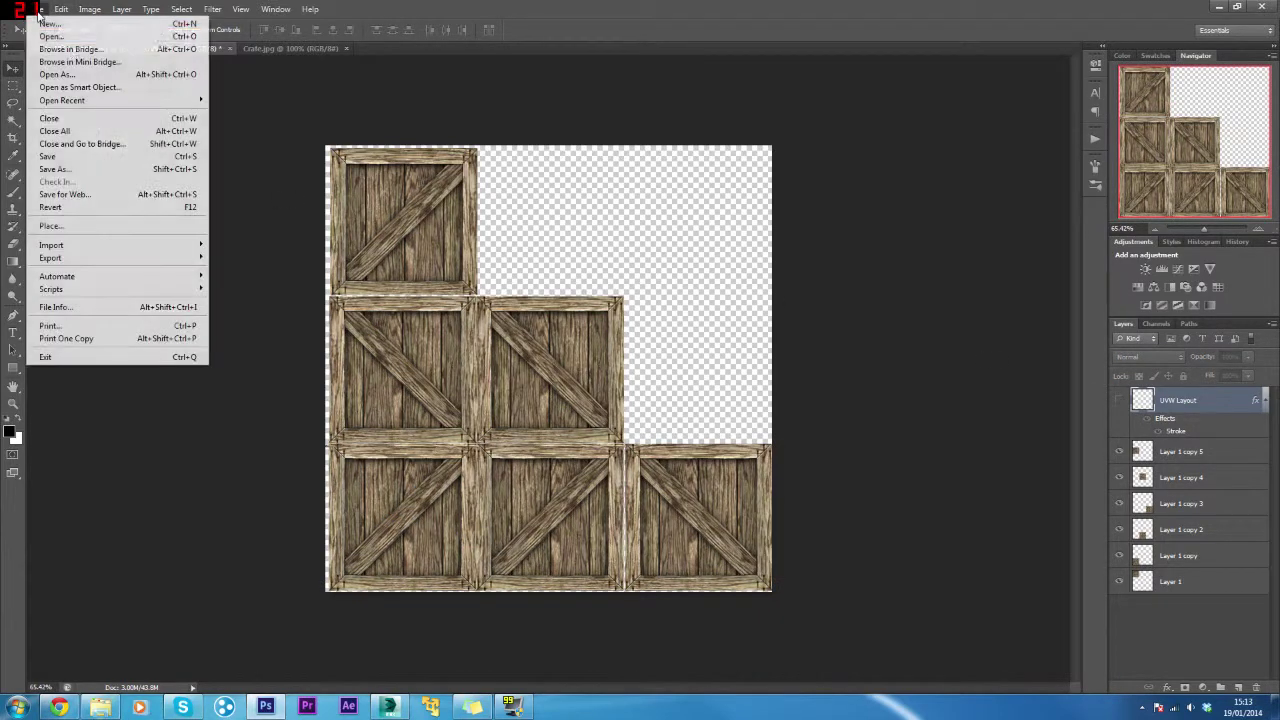
click(110, 169)
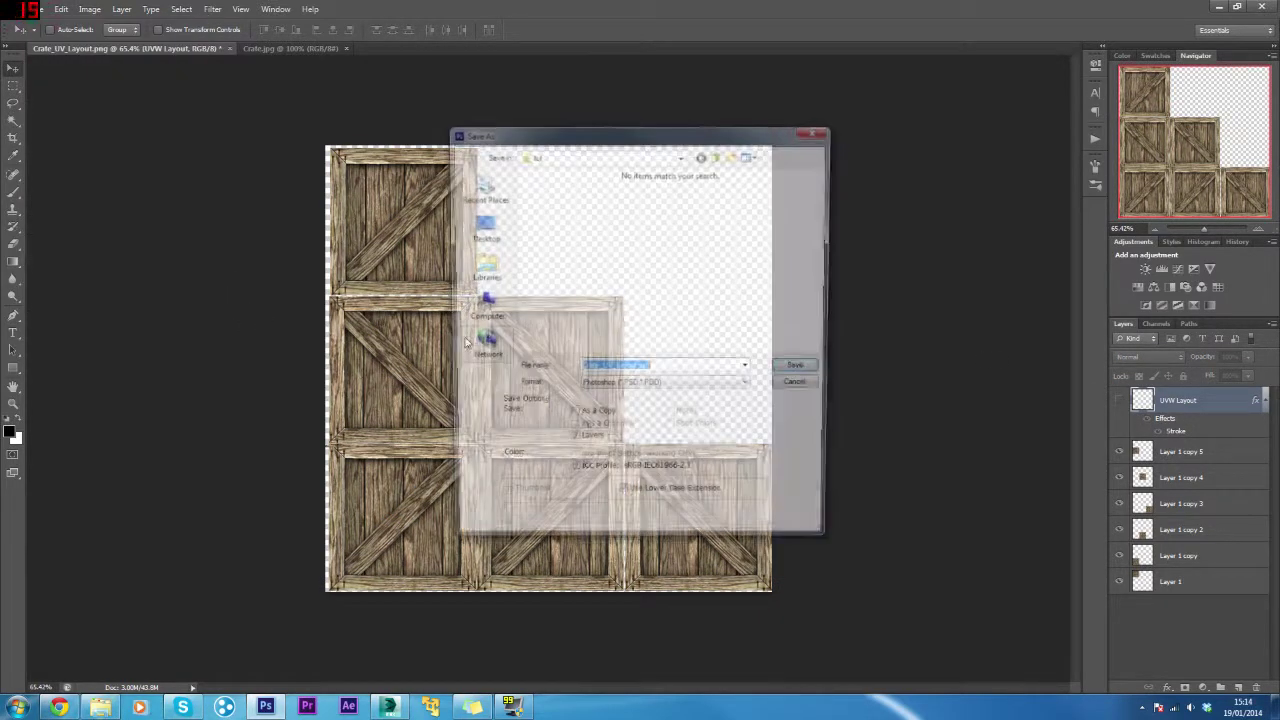
click(601, 387)
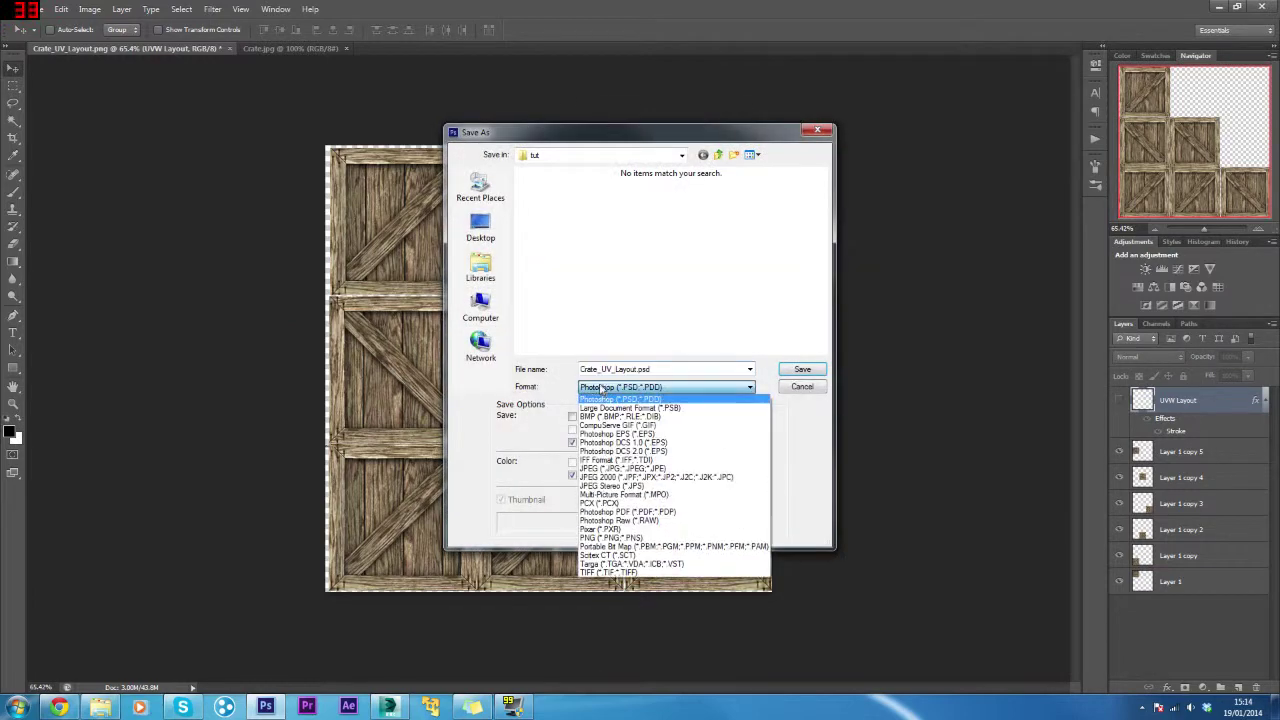
click(611, 566)
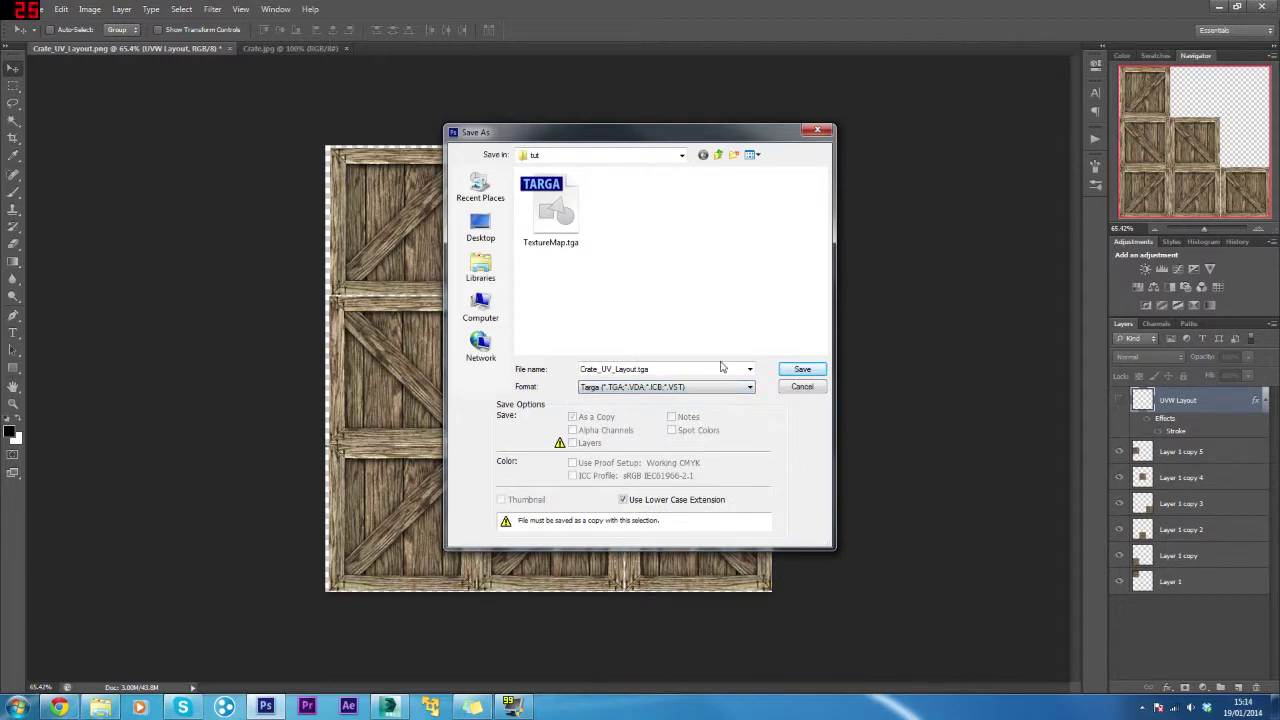
text(Text)
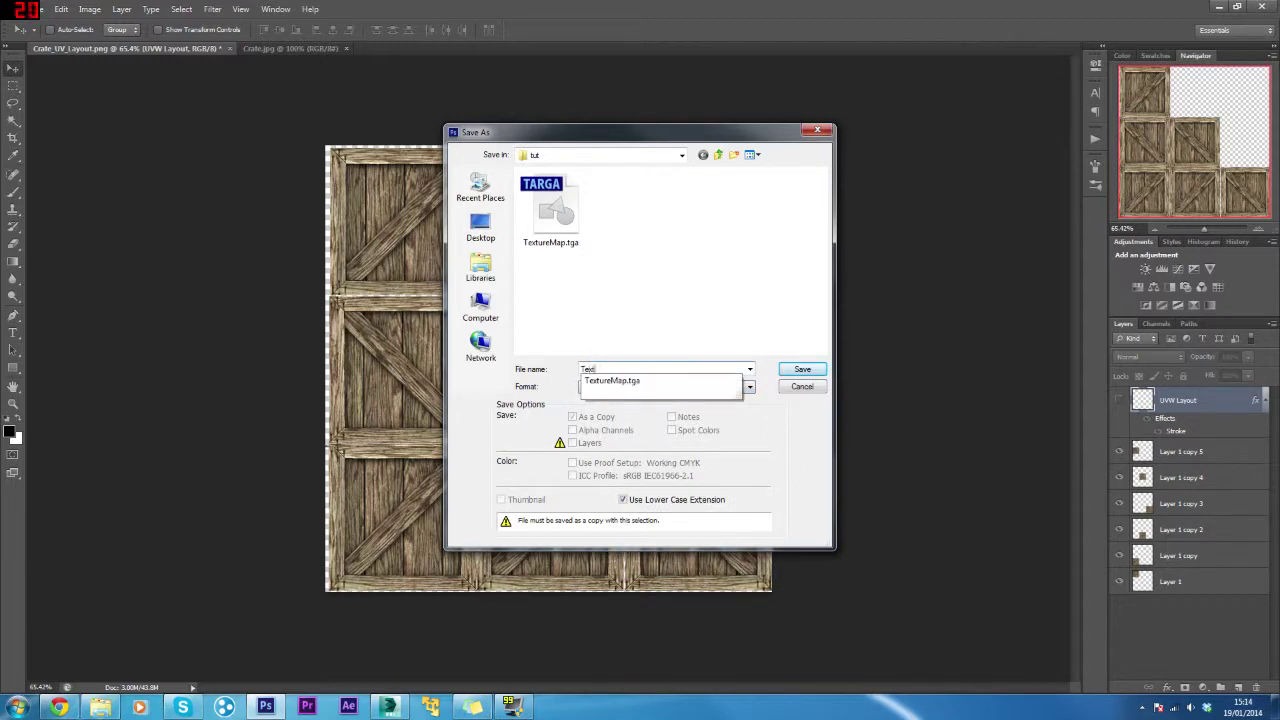
text(ureMap2)
key(Return)
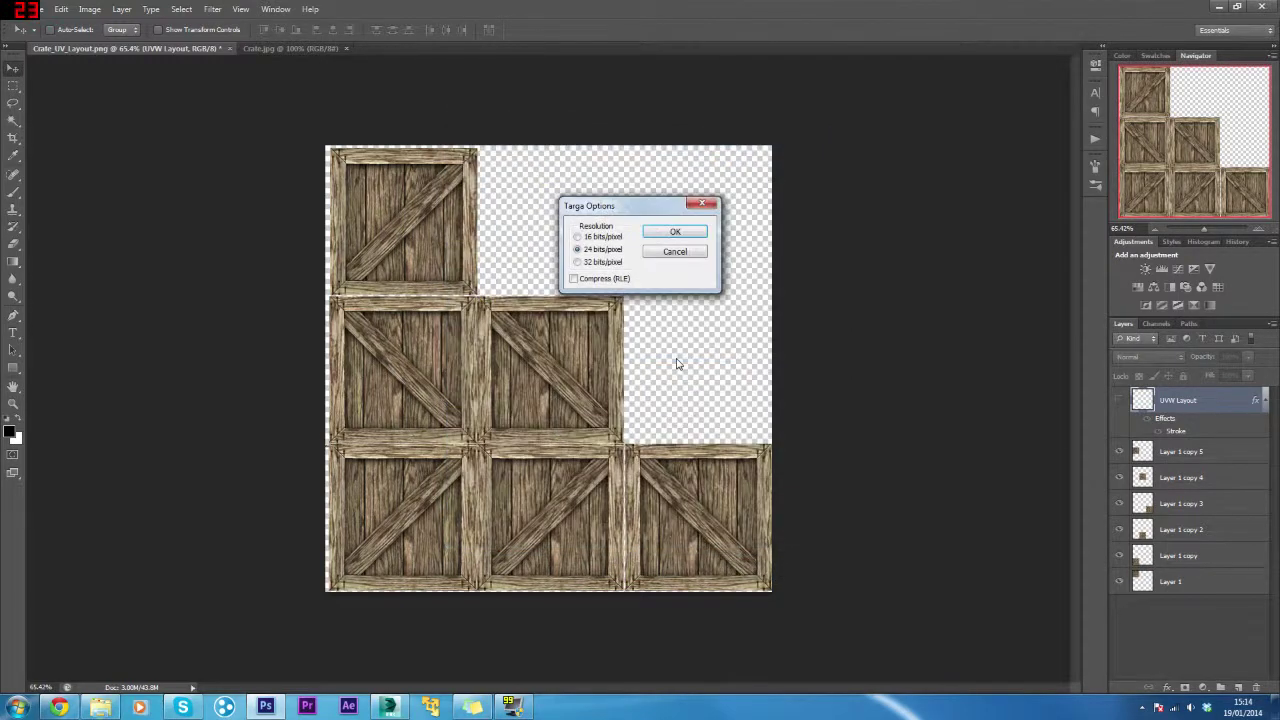
key(Return)
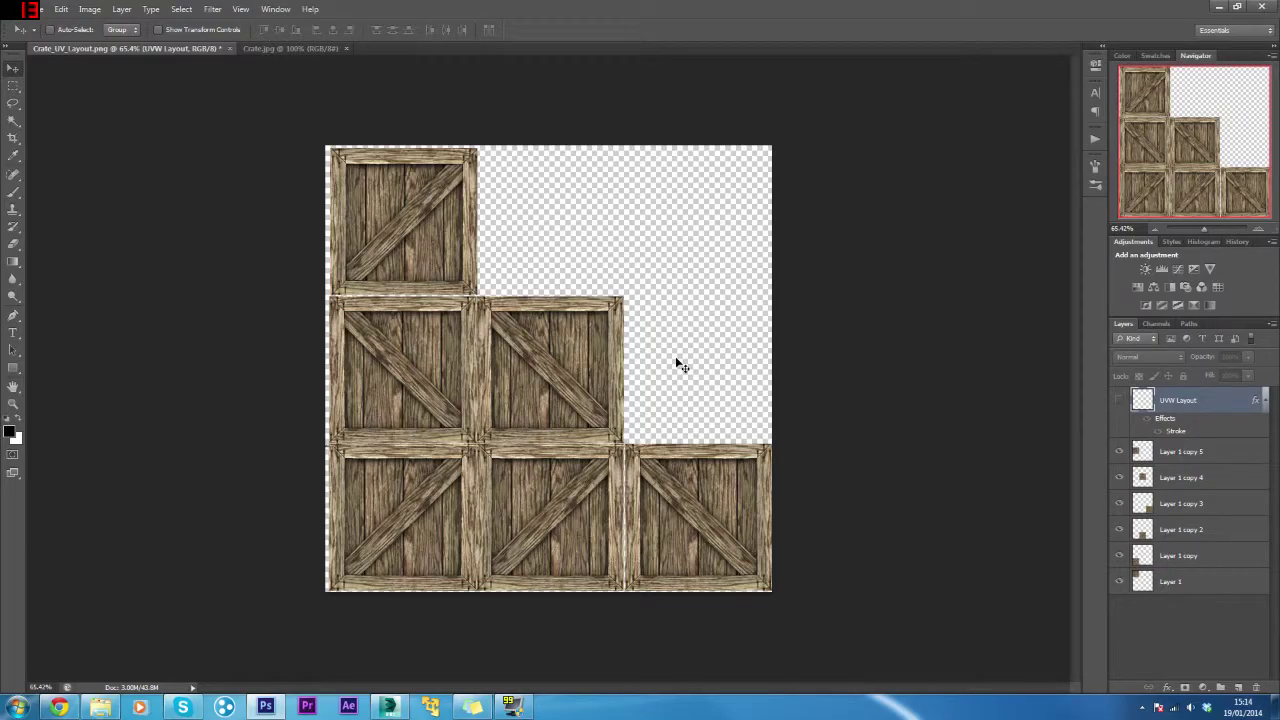
Switch to 3ds Max, load TextureMap2.tga from the desktop's tut folder as 03 - Default's diffuse bitmap, and show it on the crate.
key(alt+Tab)
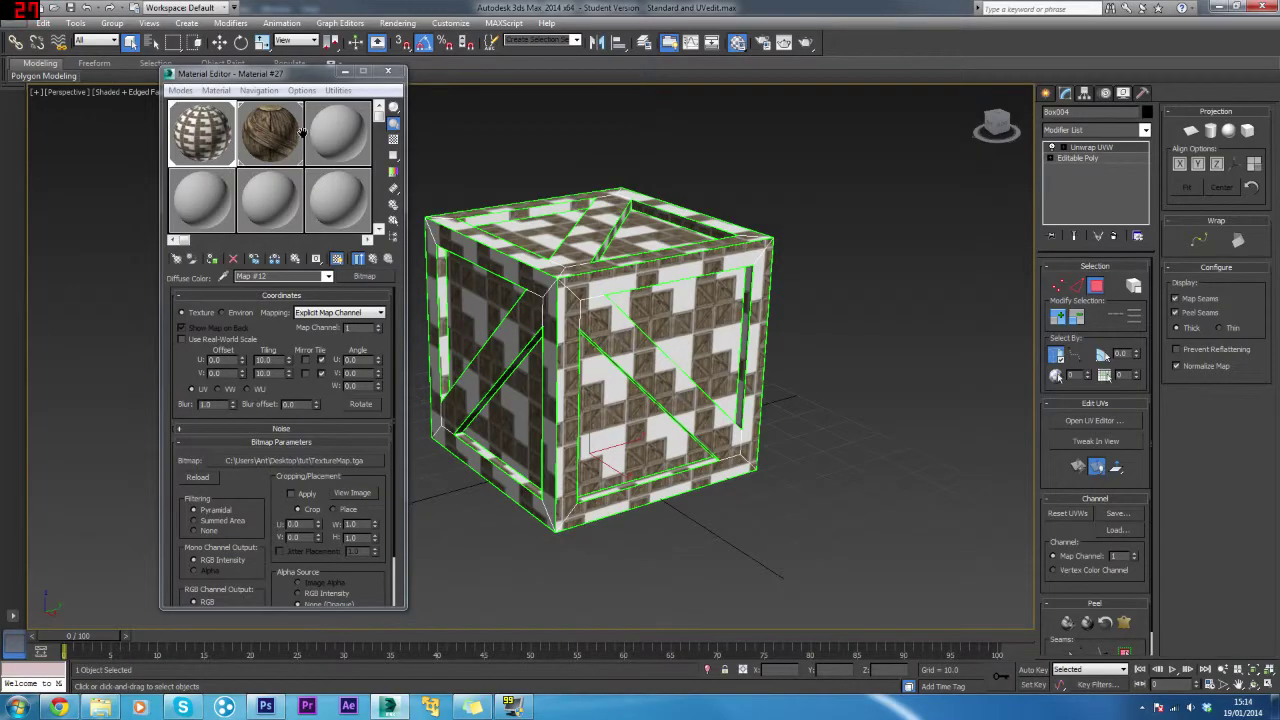
click(338, 138)
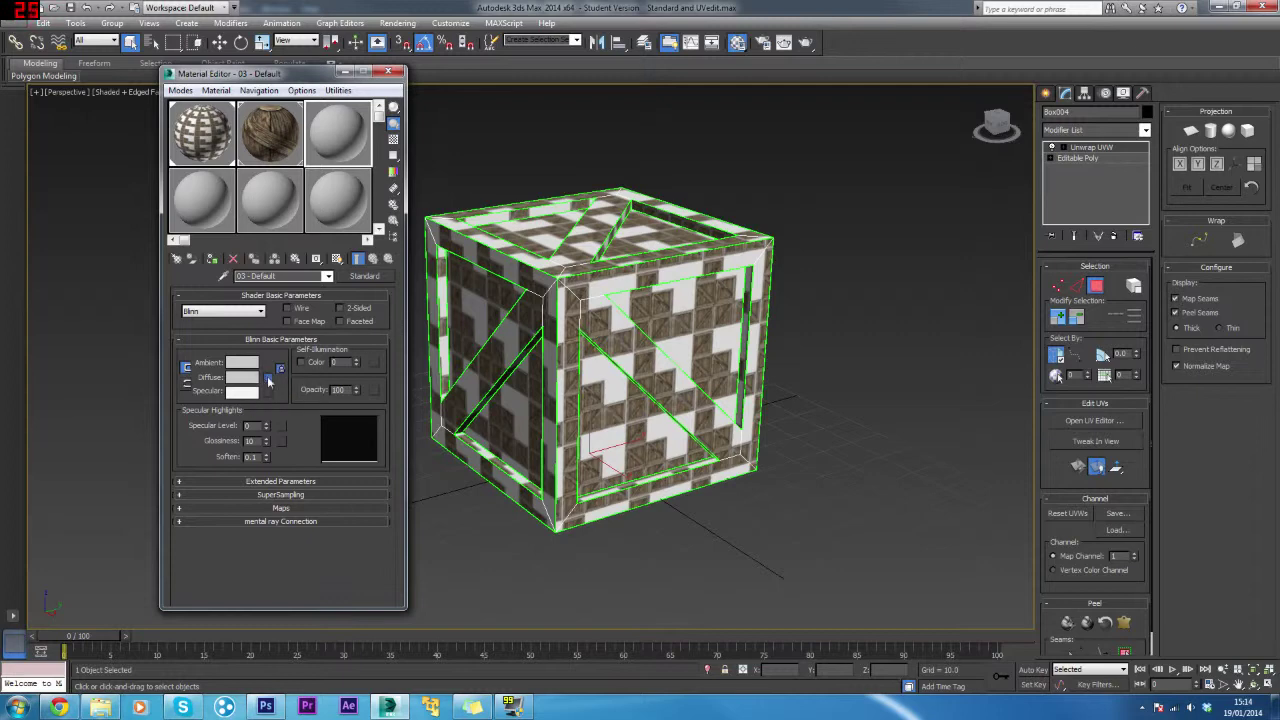
click(268, 380)
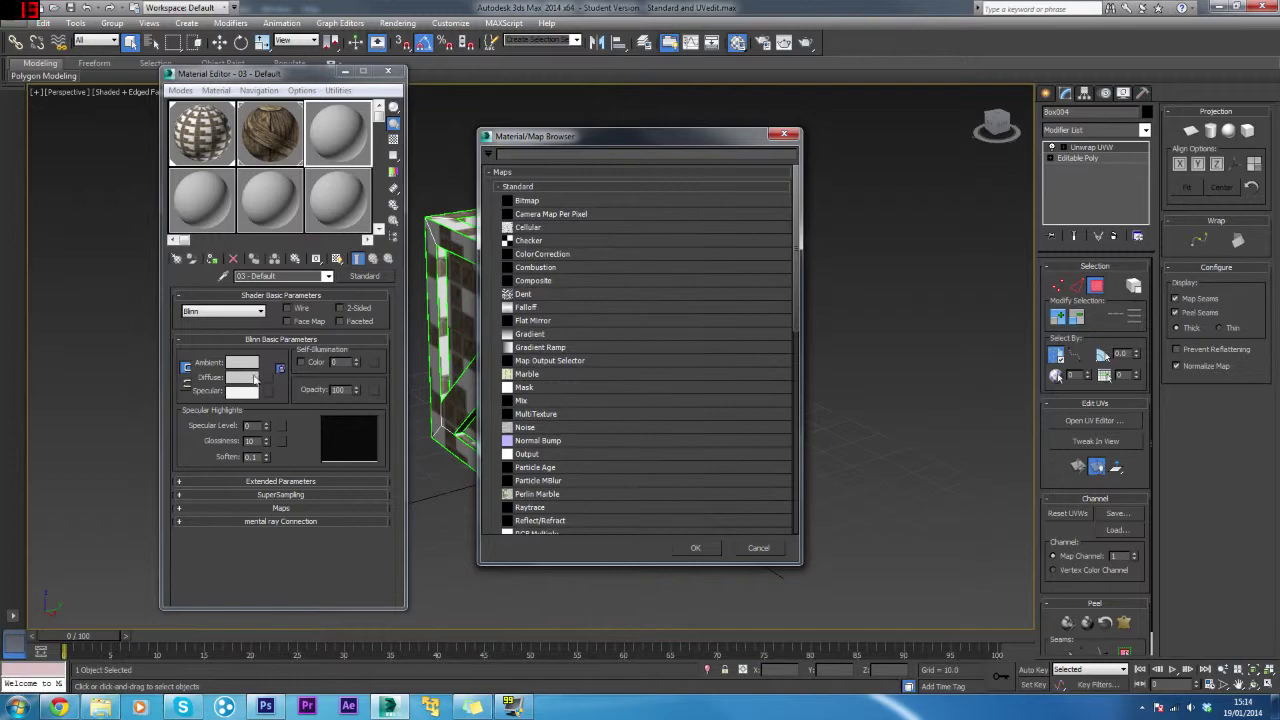
double_click(527, 200)
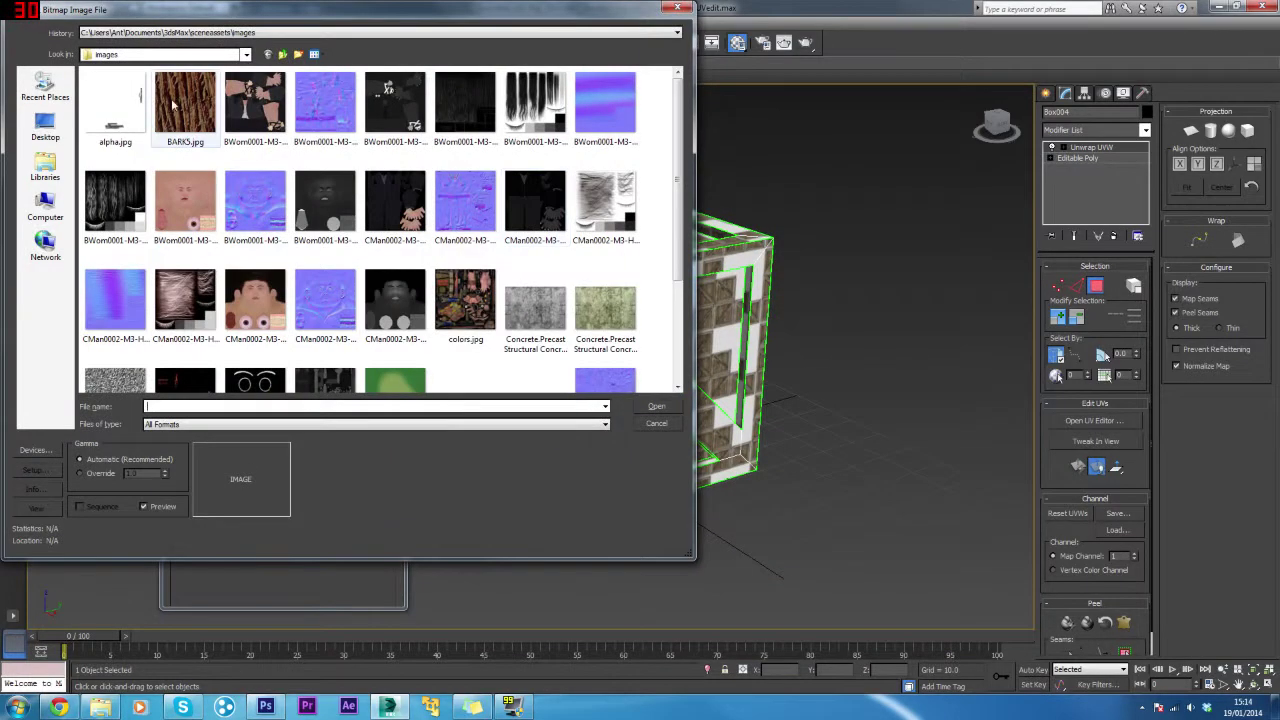
click(62, 138)
double_click(288, 157)
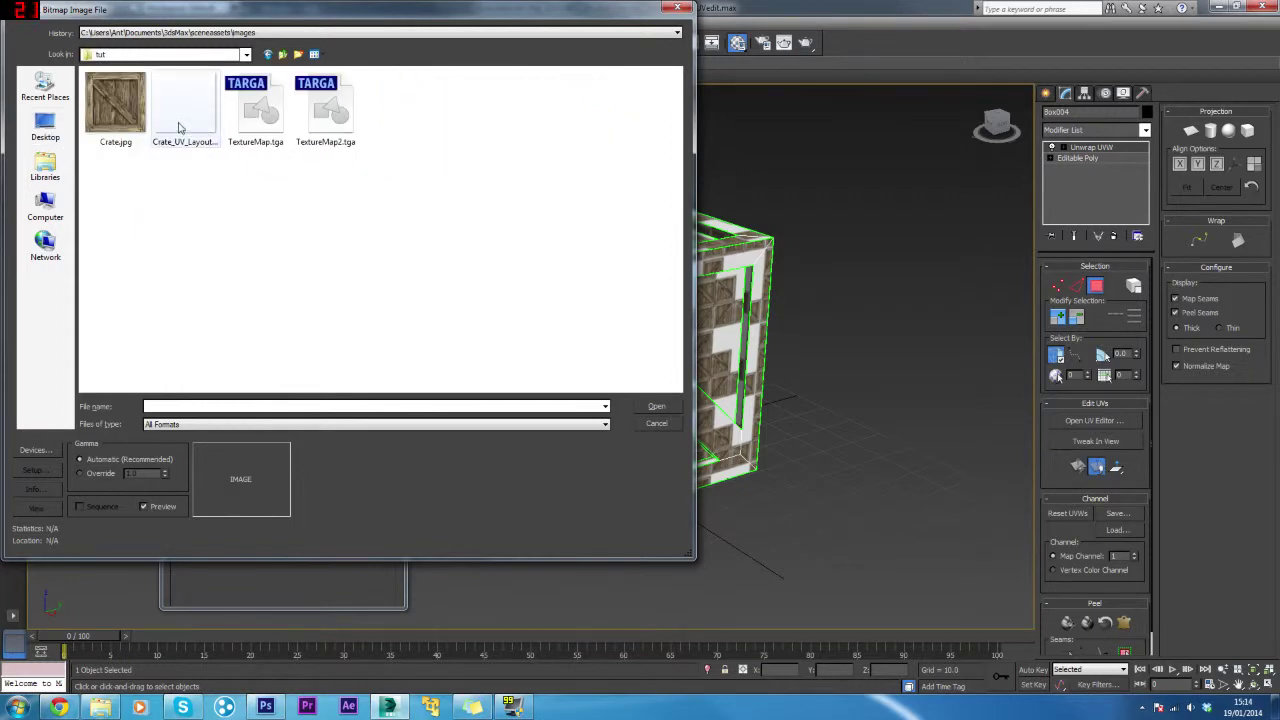
double_click(320, 110)
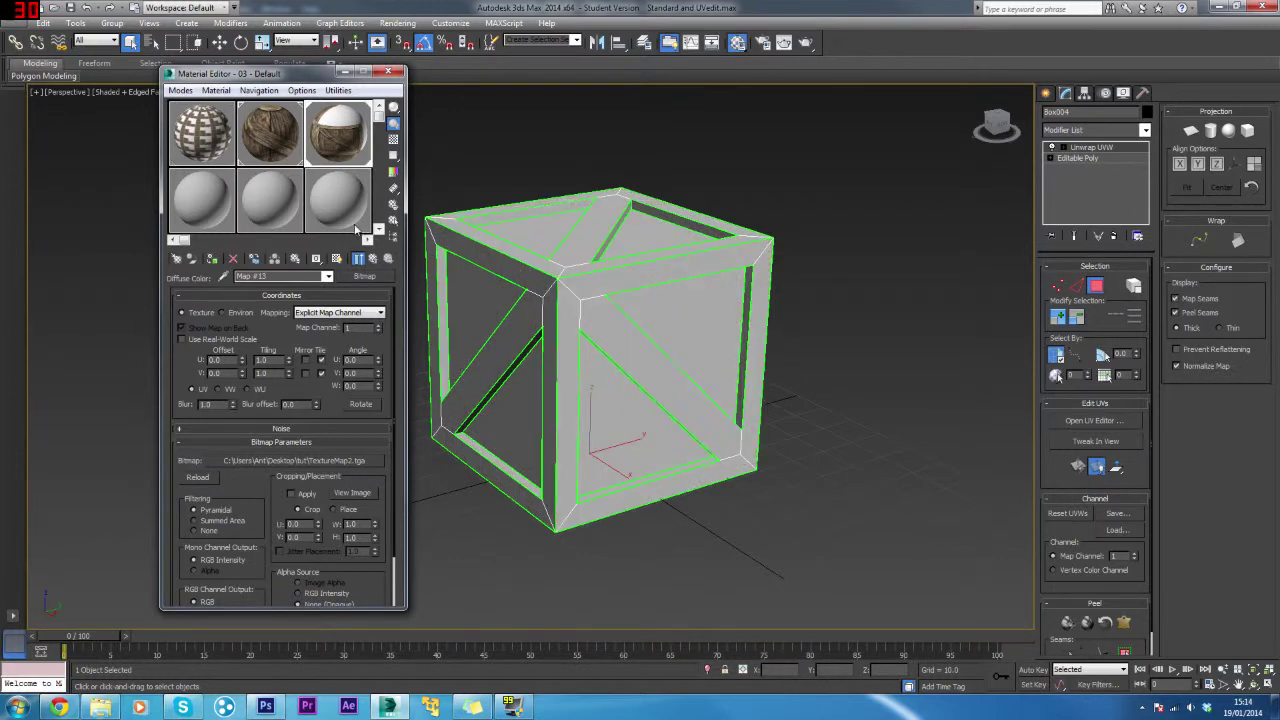
click(338, 257)
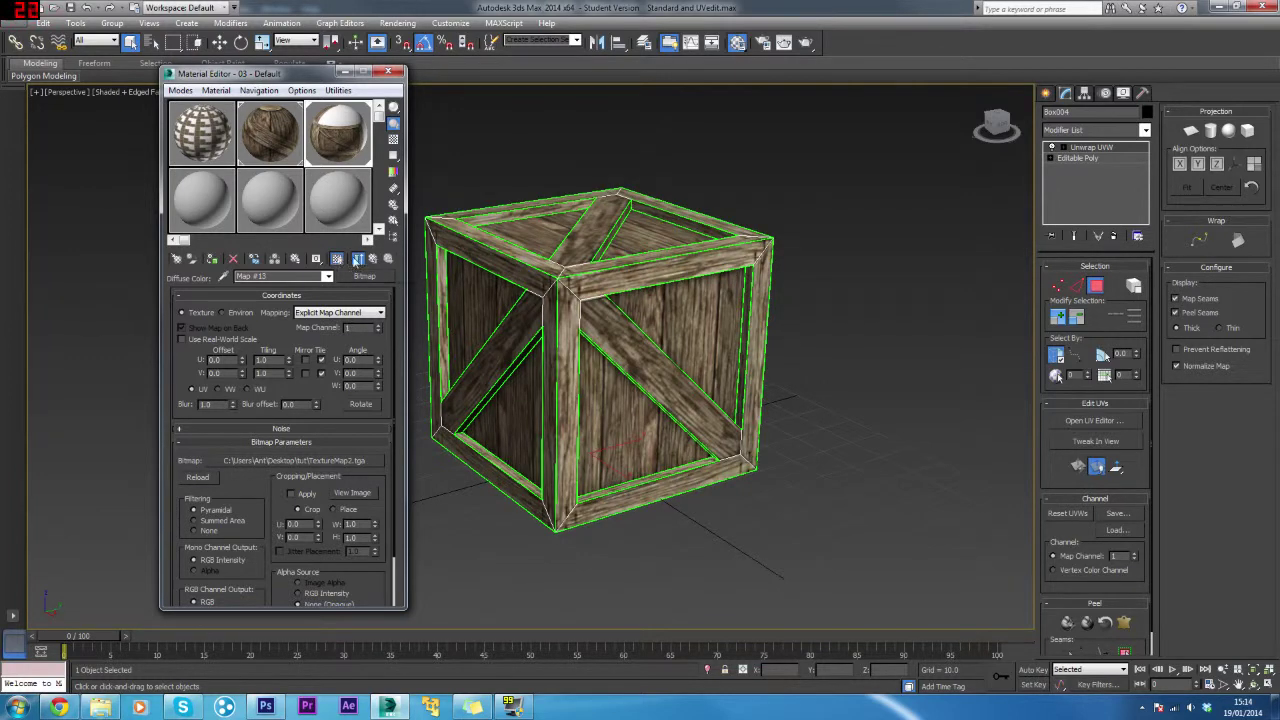
Set the U and V tiling of Material #27's diffuse bitmap to 1.0.
click(221, 131)
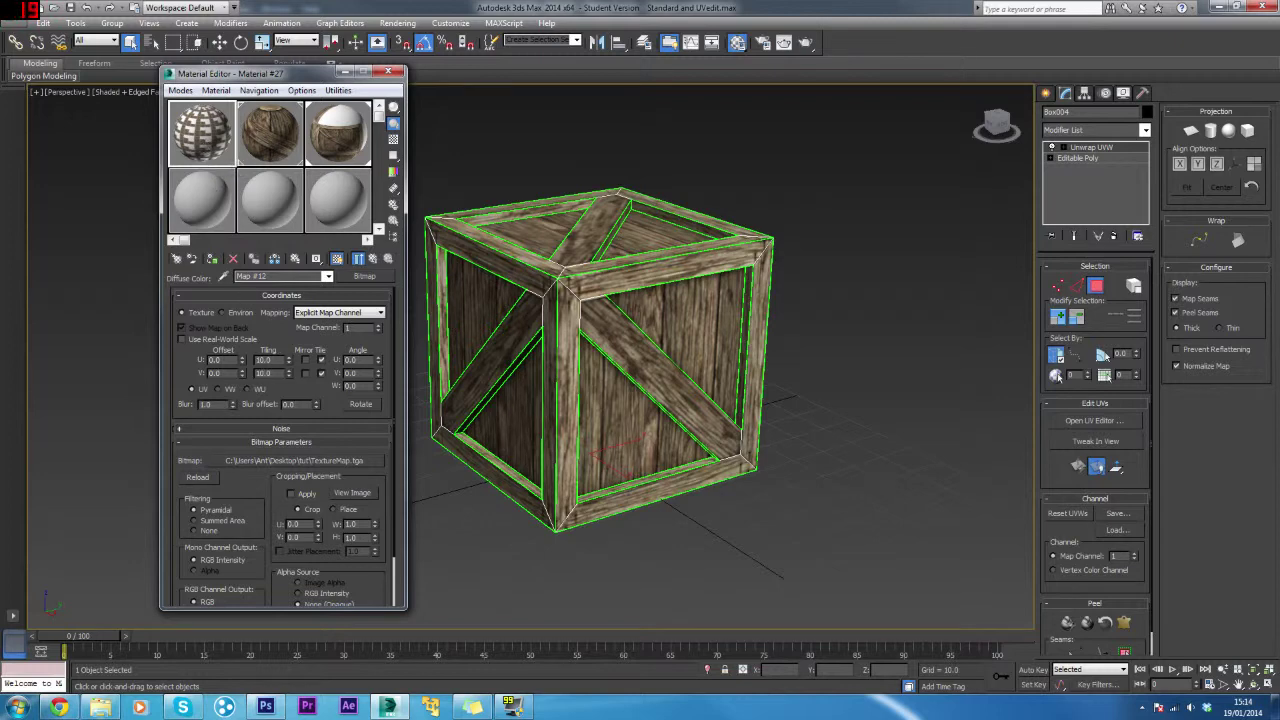
text(1)
key(Tab)
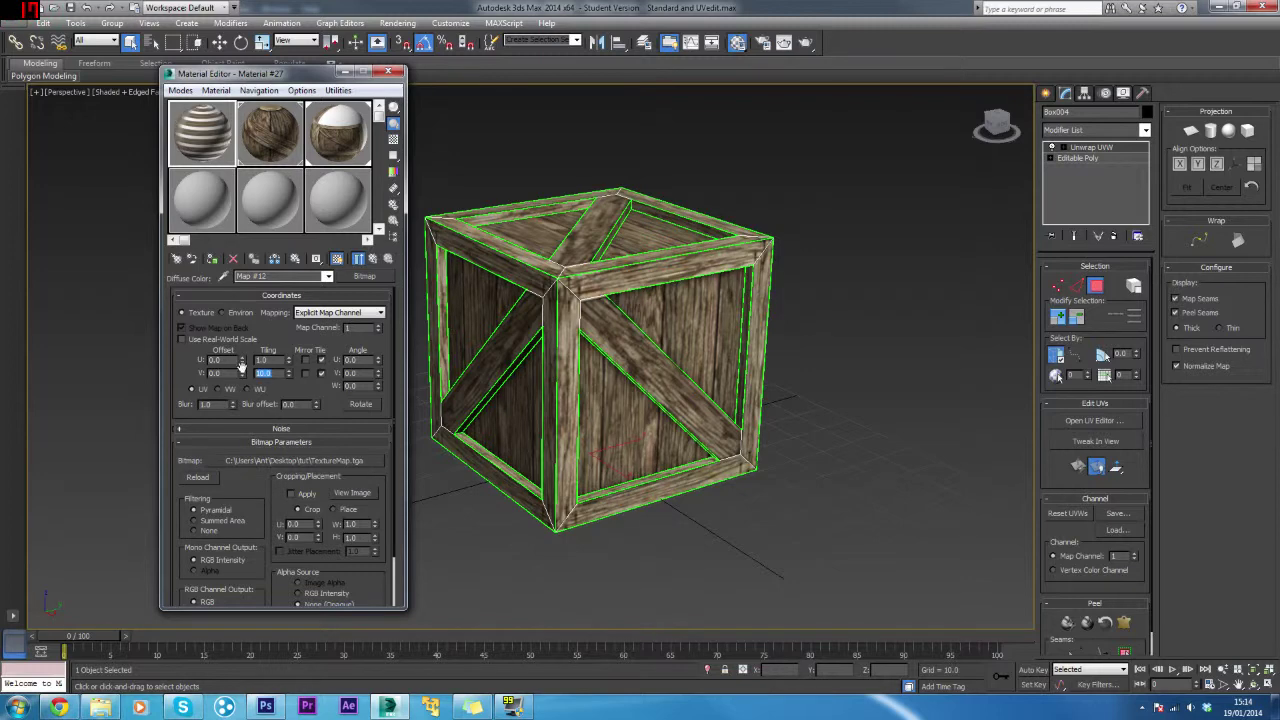
text(1)
key(Return)
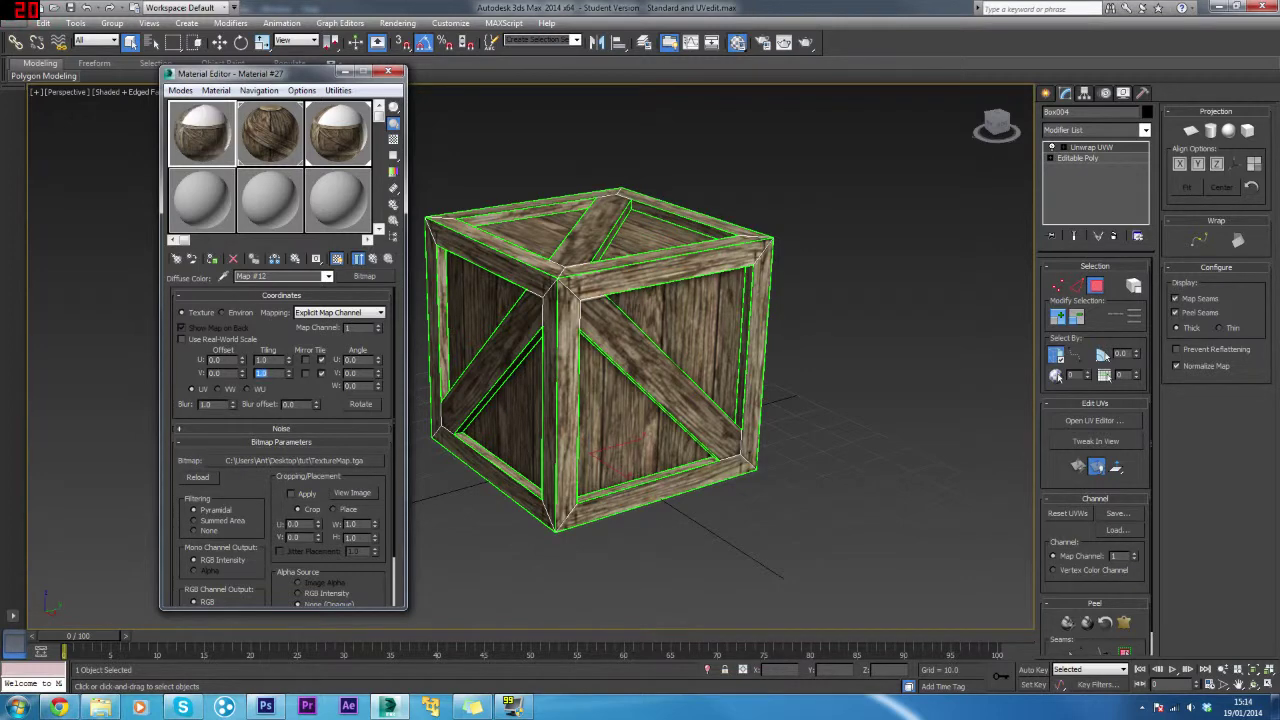
Compare materials on the crate by applying the blank 08 - Default, Material #27 and 03 - Default in turn.
click(252, 200)
drag(367, 209, 536, 294)
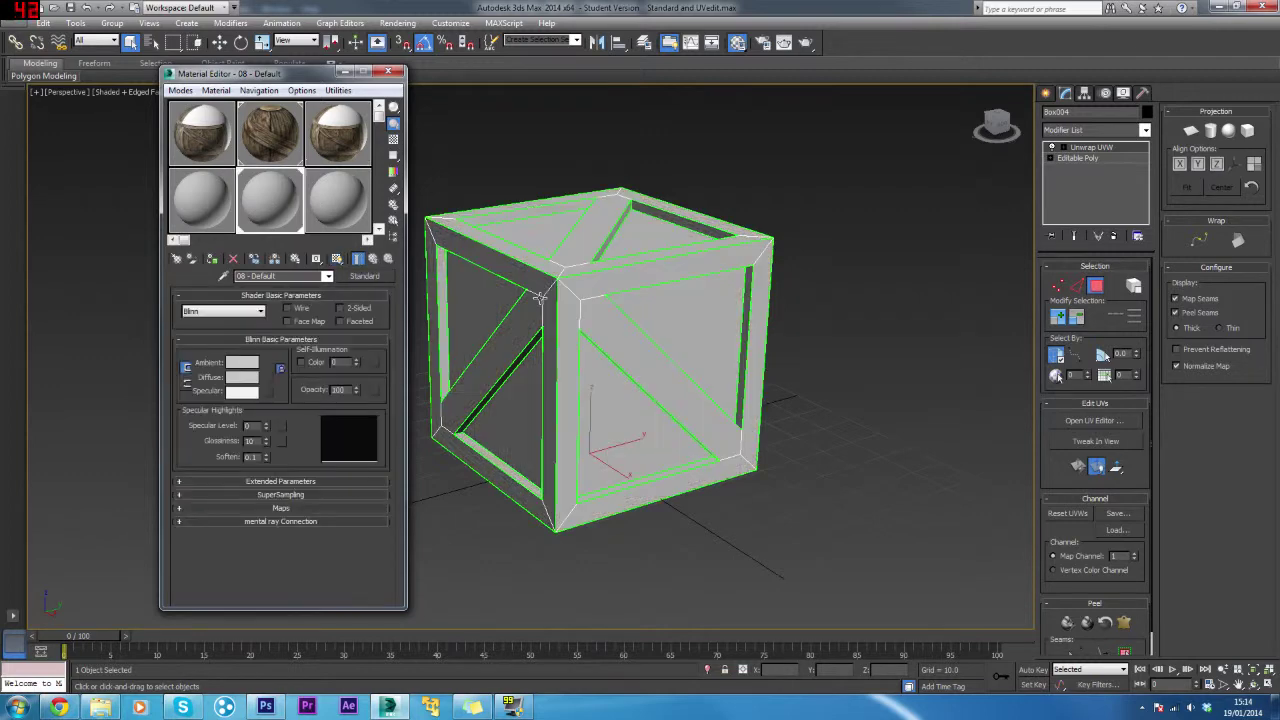
click(187, 139)
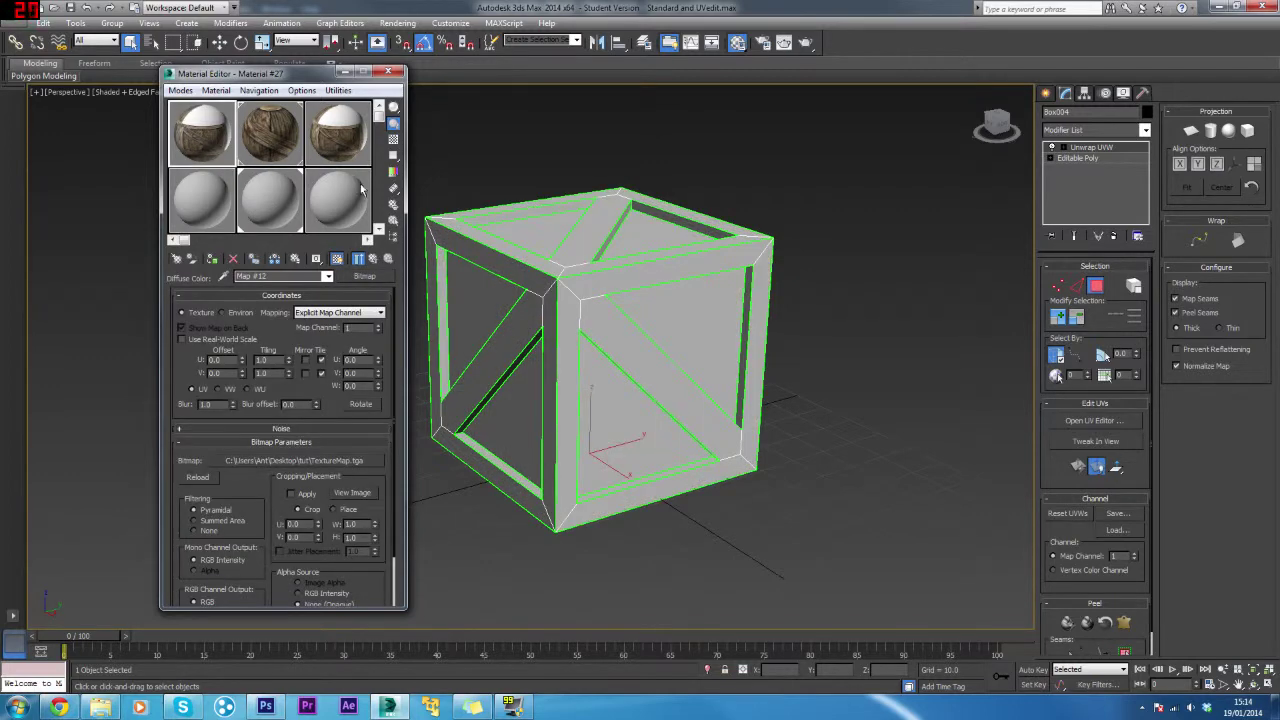
drag(362, 188, 541, 270)
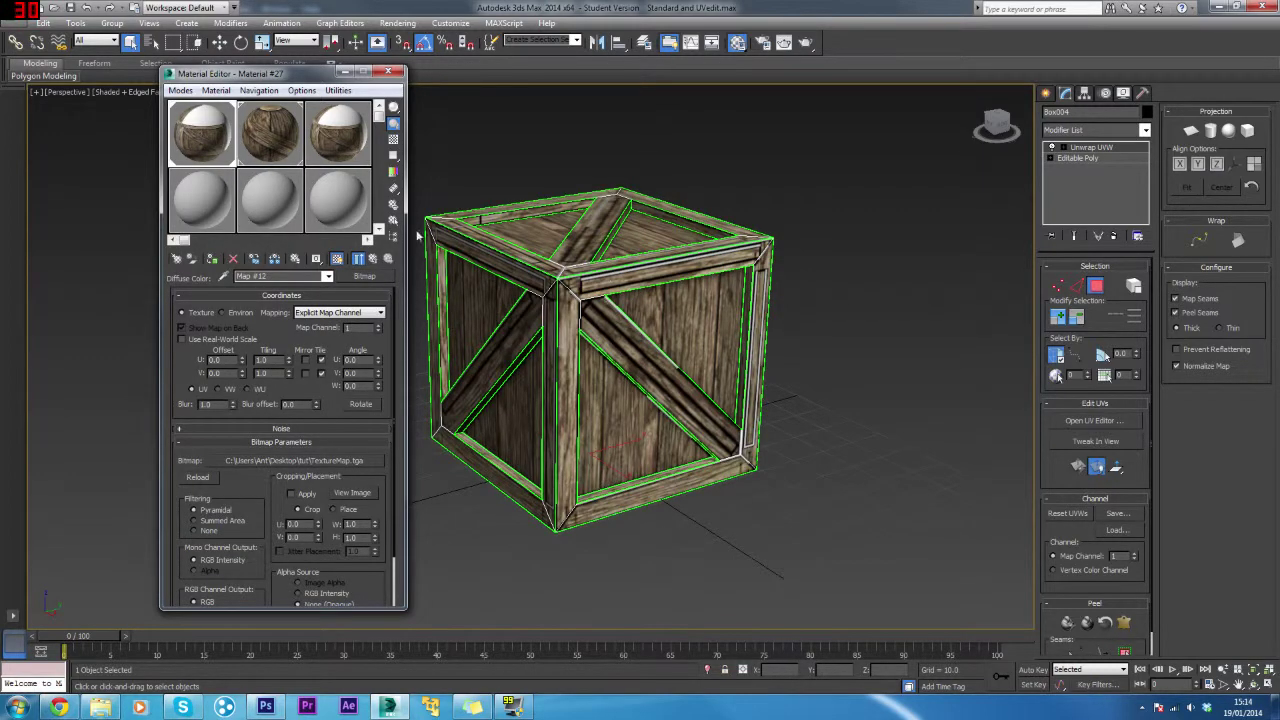
click(330, 132)
drag(344, 134, 514, 268)
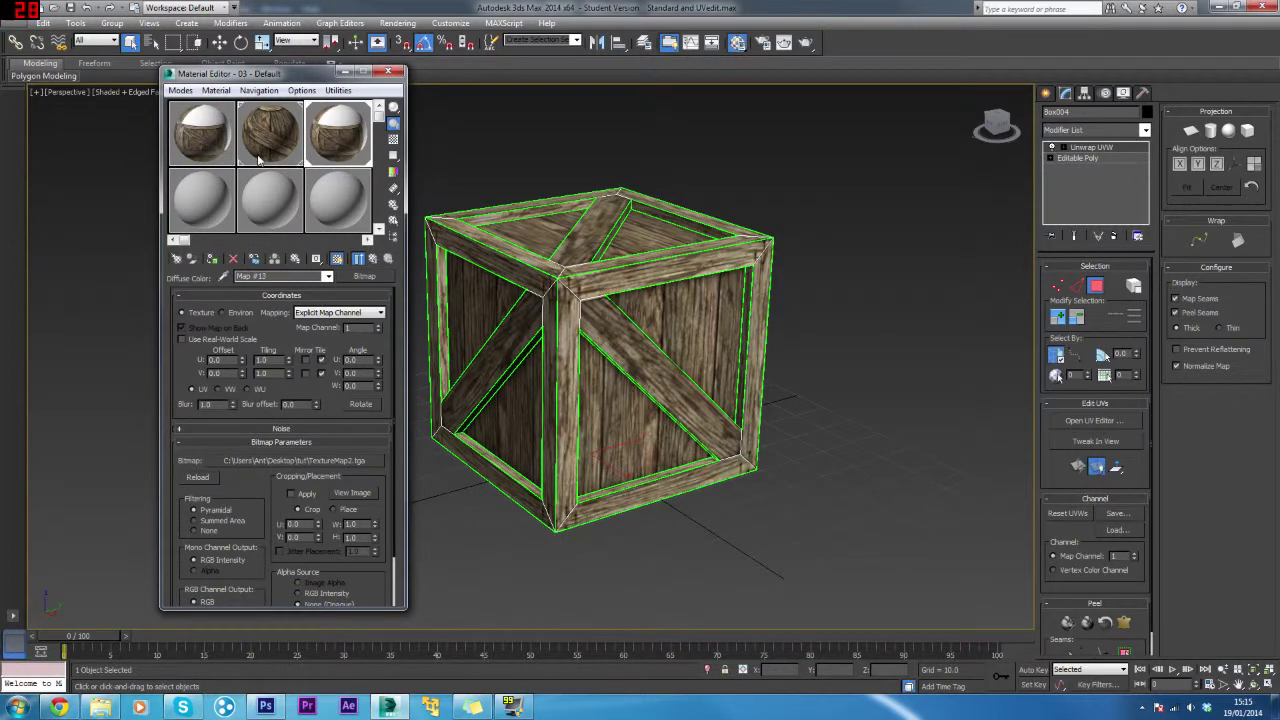
Make 03 - Default the active material, deselect the crate, and close the Material Editor.
click(222, 141)
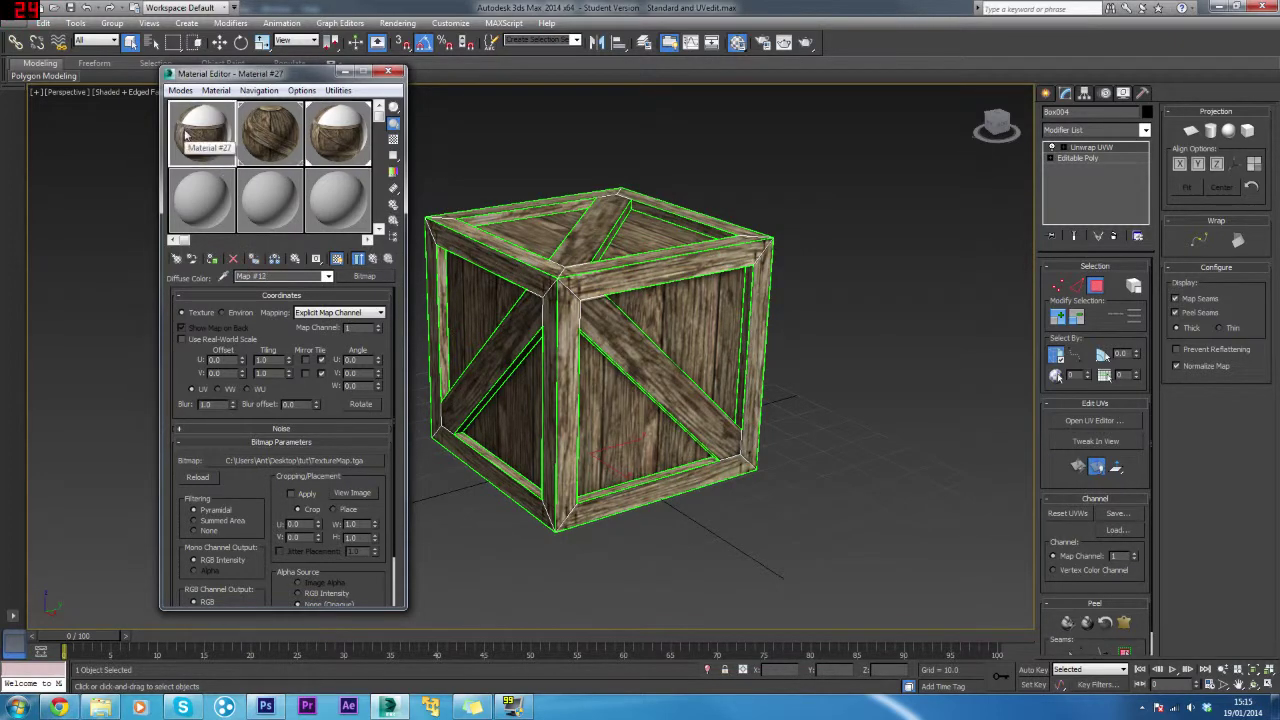
click(346, 140)
click(973, 217)
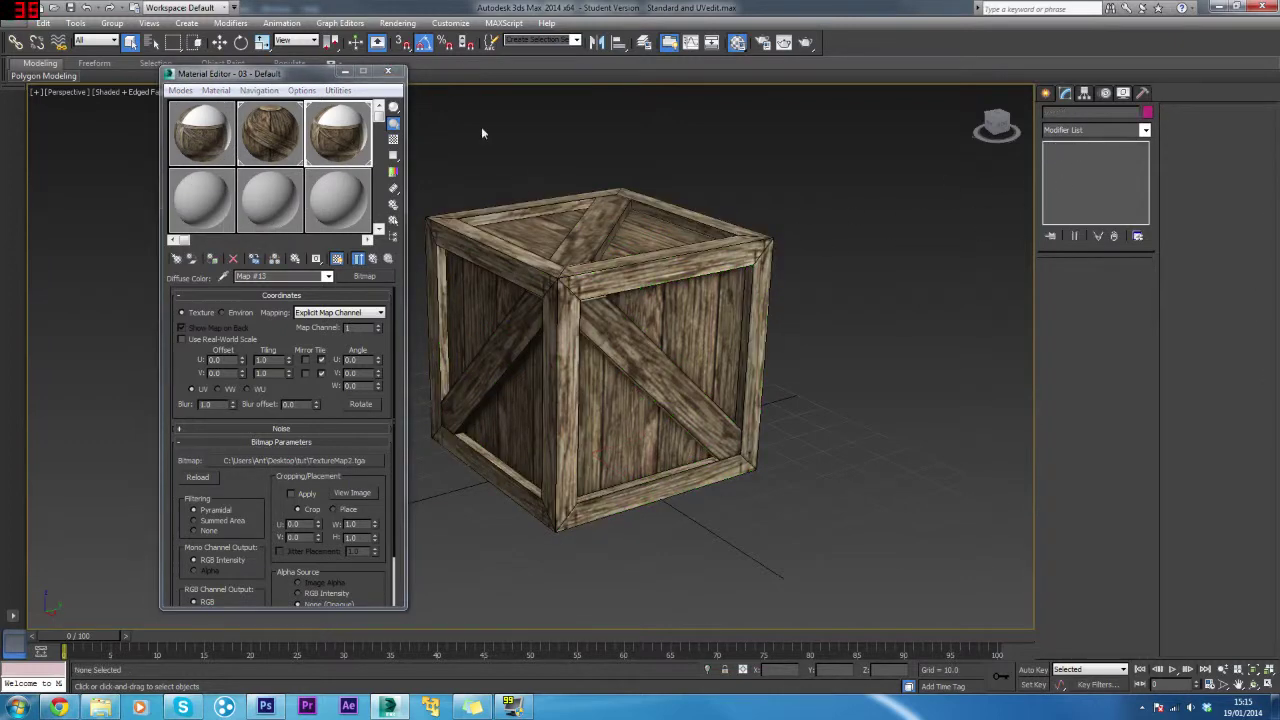
click(389, 72)
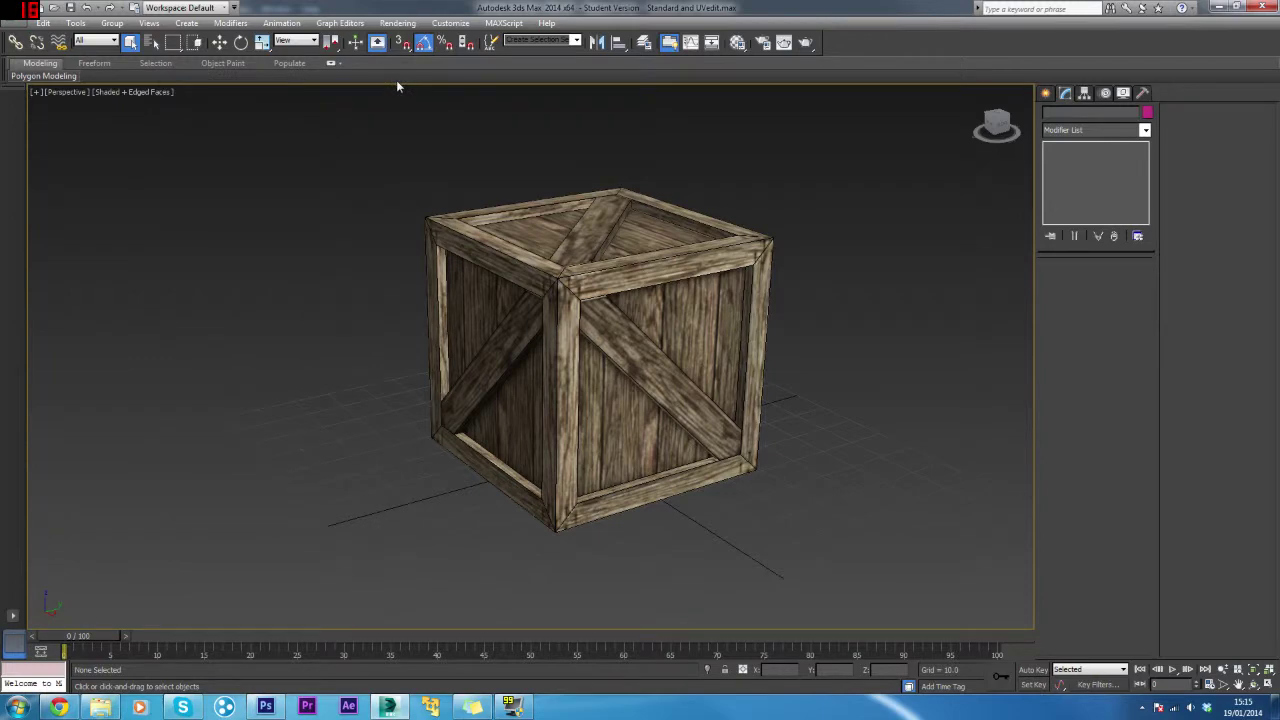
Convert the crate with its Unwrap UVW modifier to an Editable Poly and deselect it.
drag(570, 280, 538, 280)
click(543, 313)
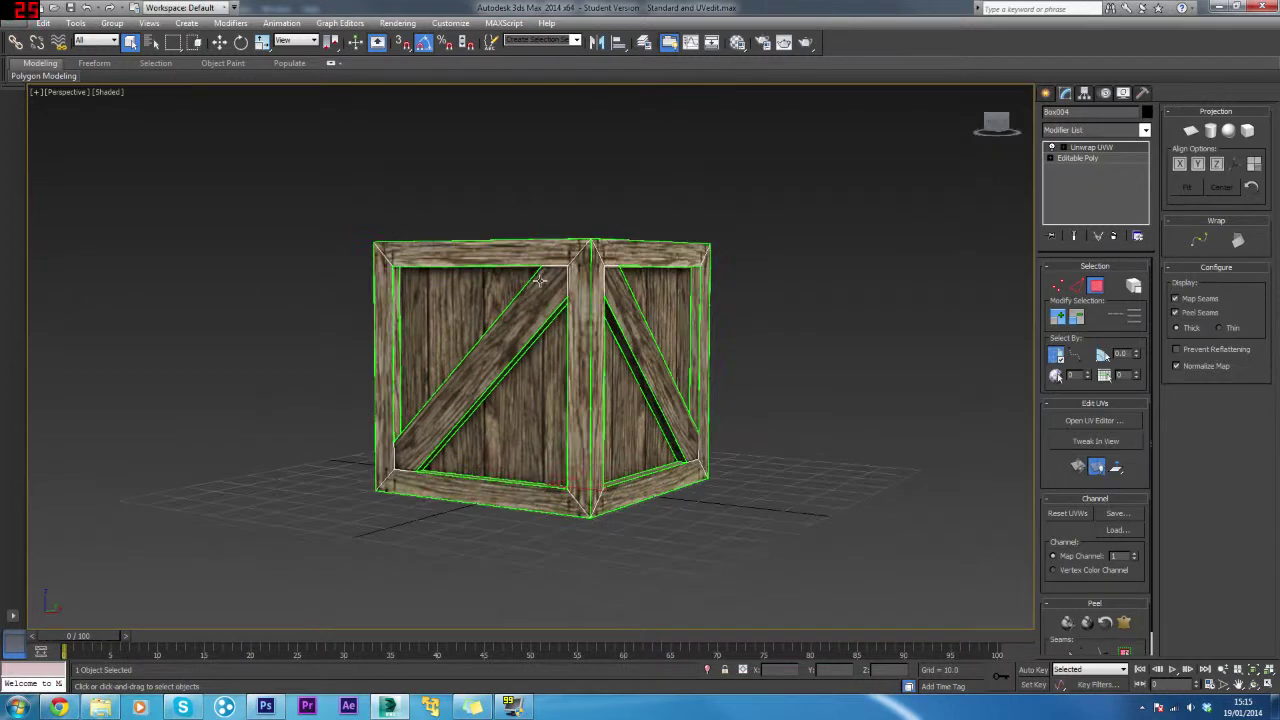
right_click(1071, 156)
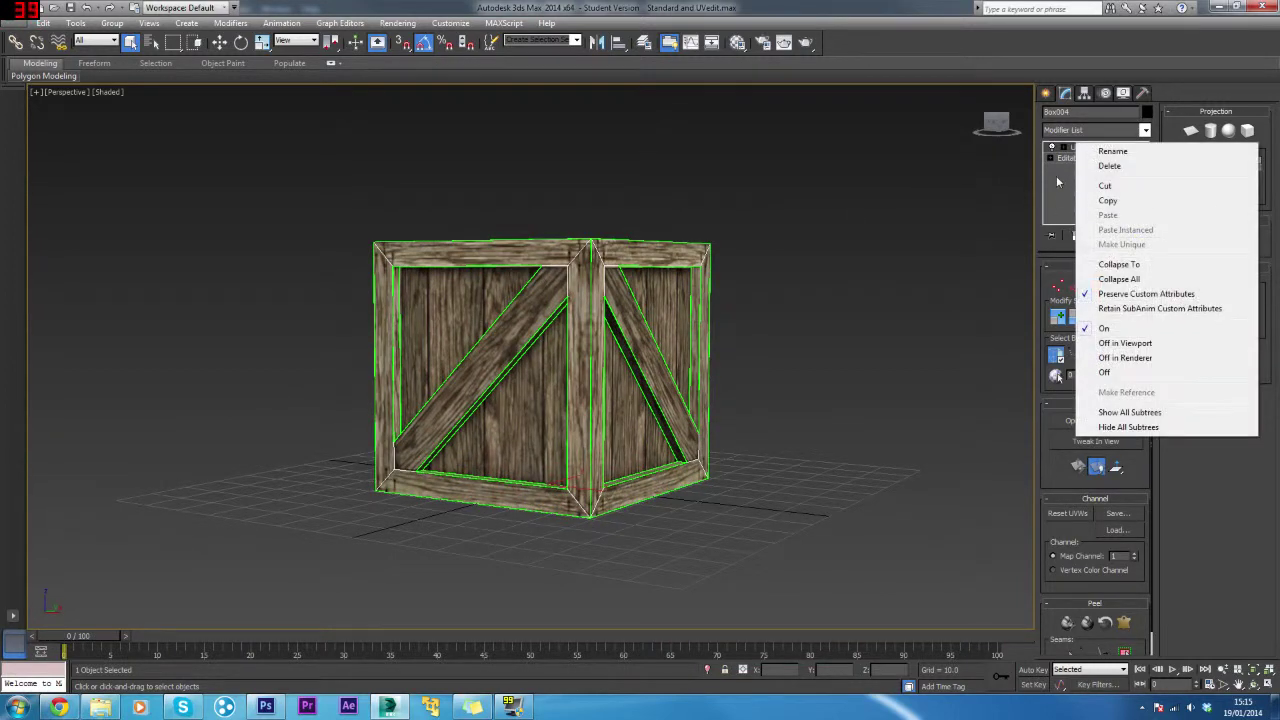
right_click(575, 316)
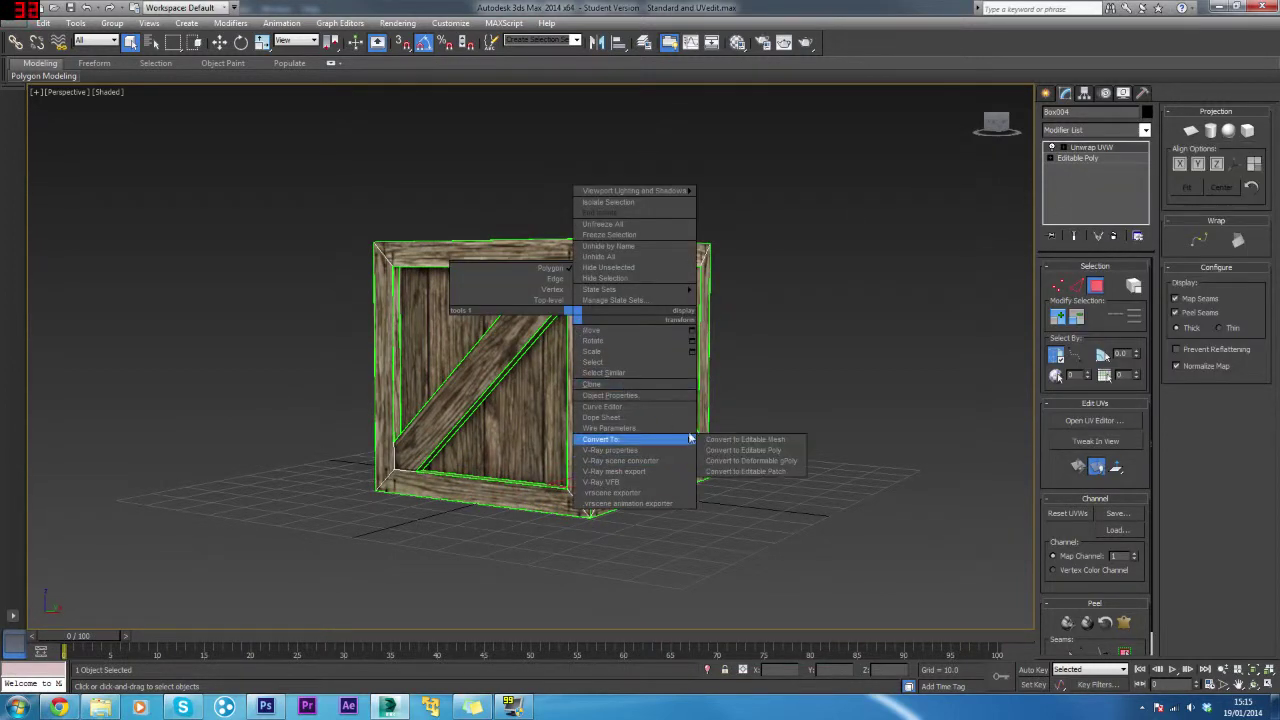
click(721, 449)
click(796, 342)
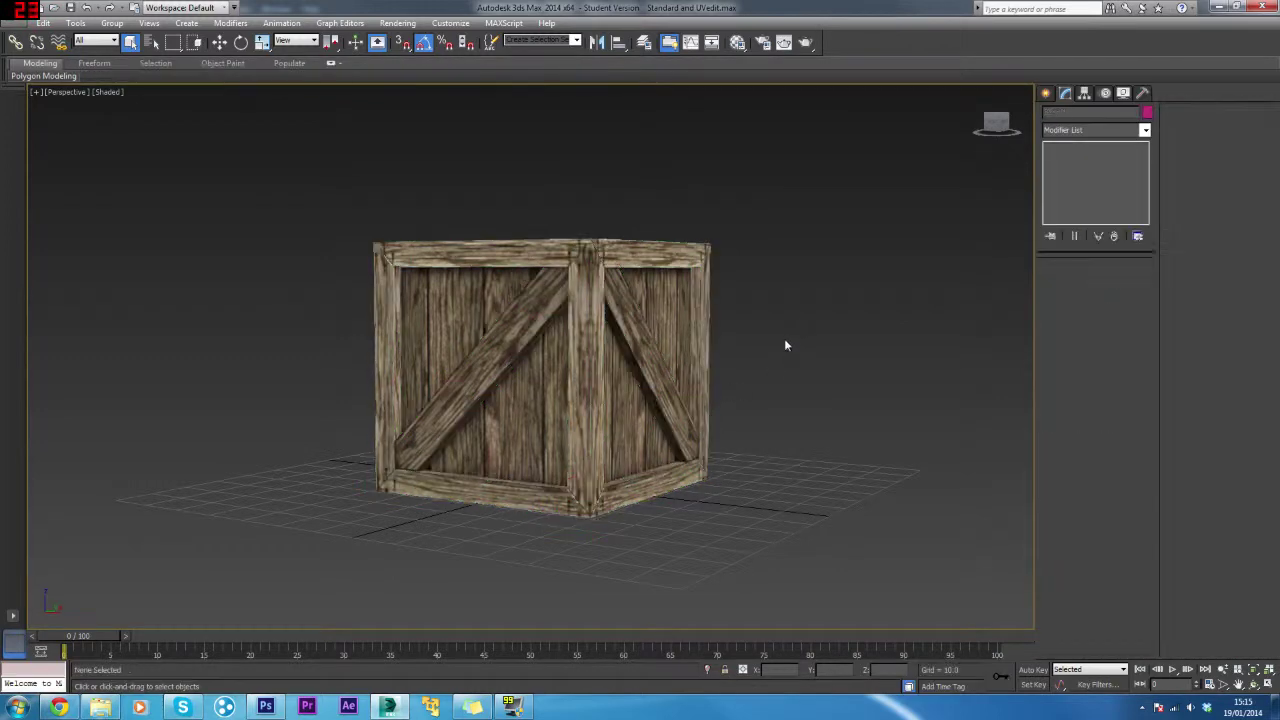
Inspect the textured crate from several sides and from above.
drag(647, 285, 625, 340)
click(625, 340)
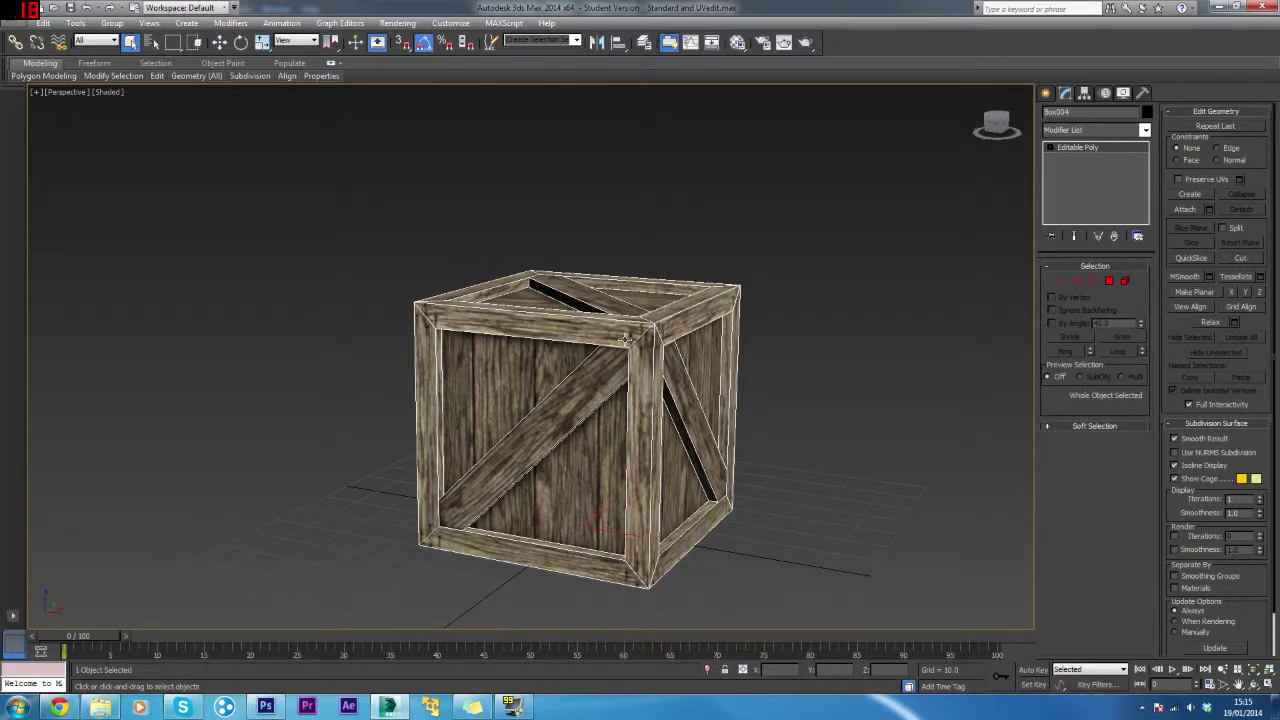
drag(652, 343, 605, 405)
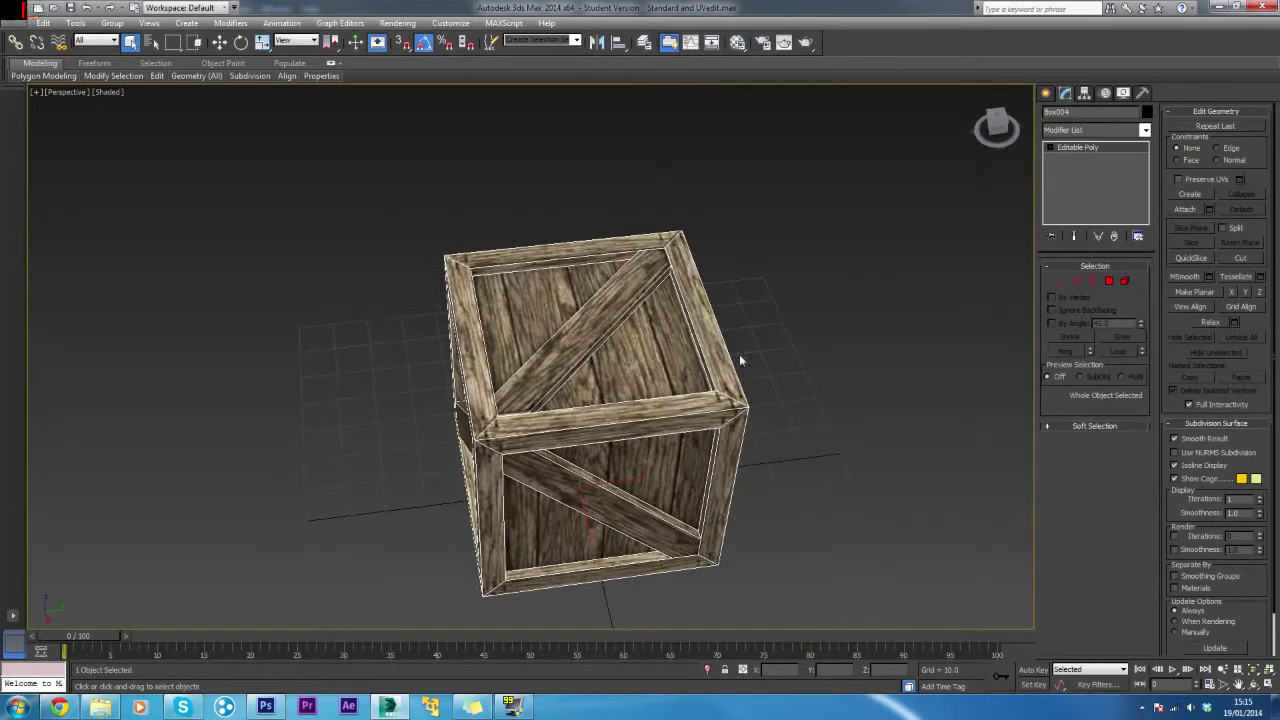
click(782, 338)
click(630, 351)
drag(630, 351, 512, 305)
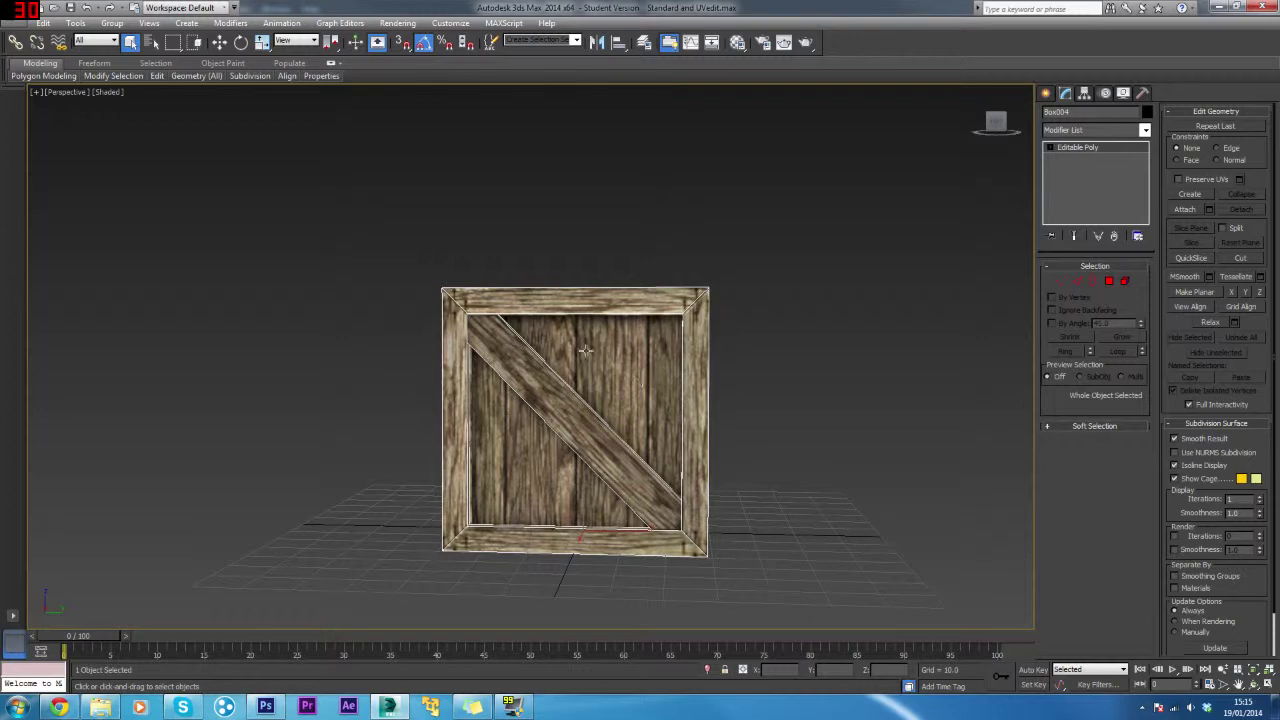
Switch to Photoshop and compare the crate textures with the UVW Layout layer by briefly showing it.
click(266, 706)
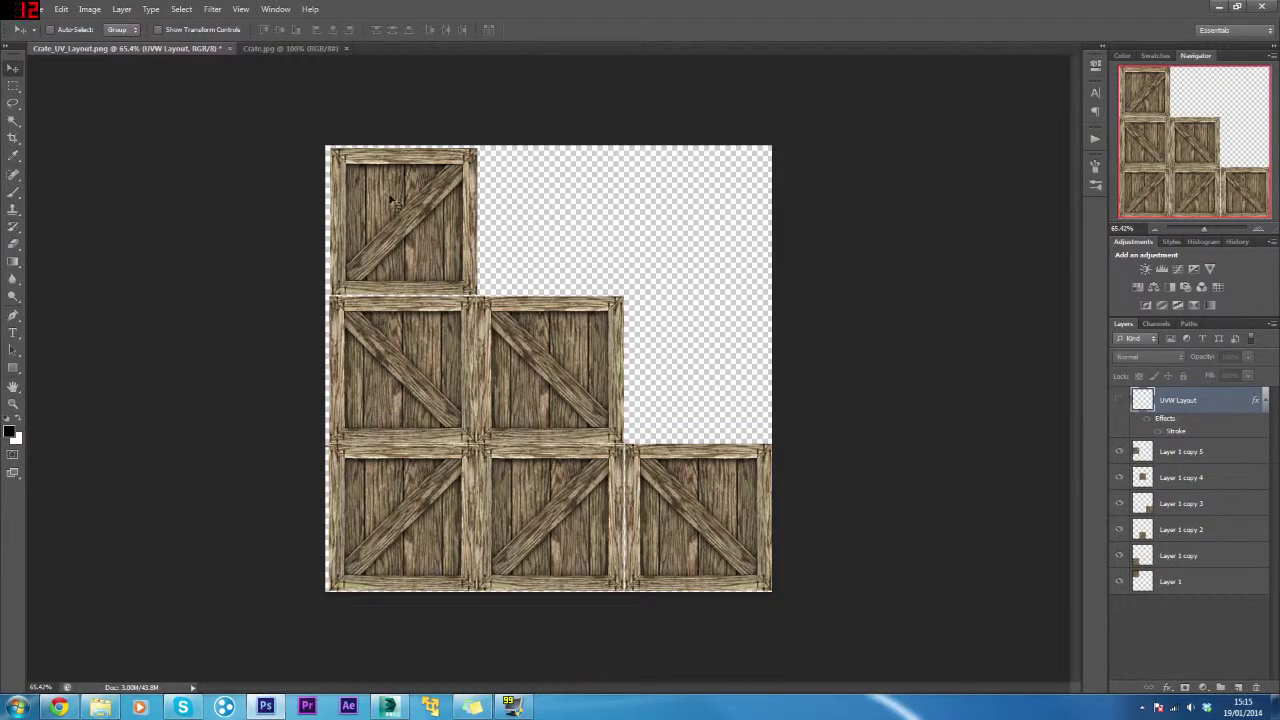
scroll(606, 362, up, 3)
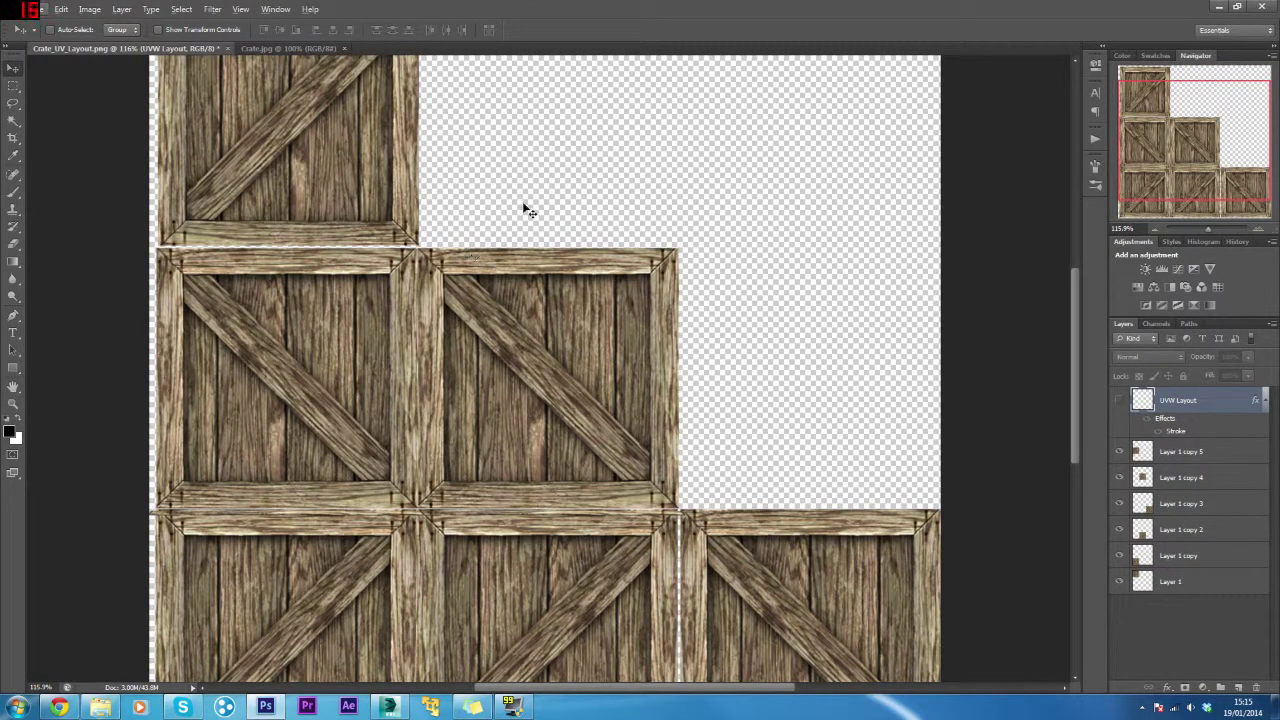
scroll(490, 330, up, 3)
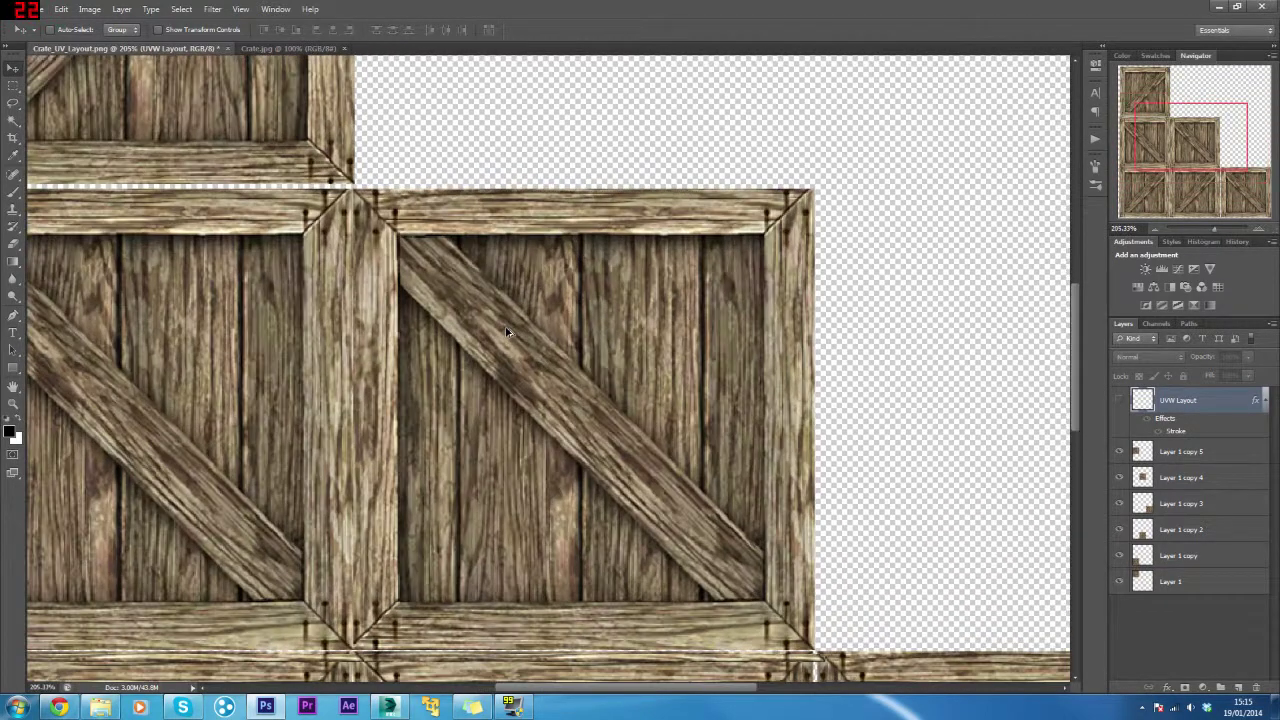
click(1120, 400)
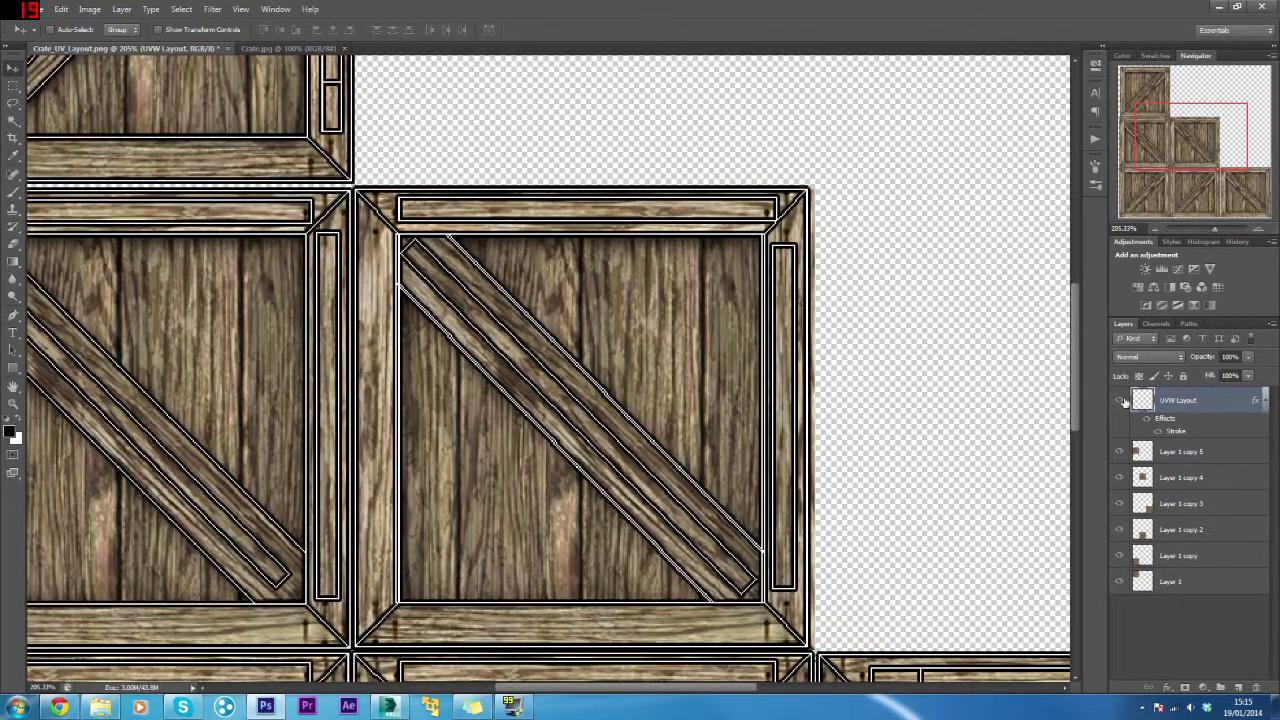
click(1120, 400)
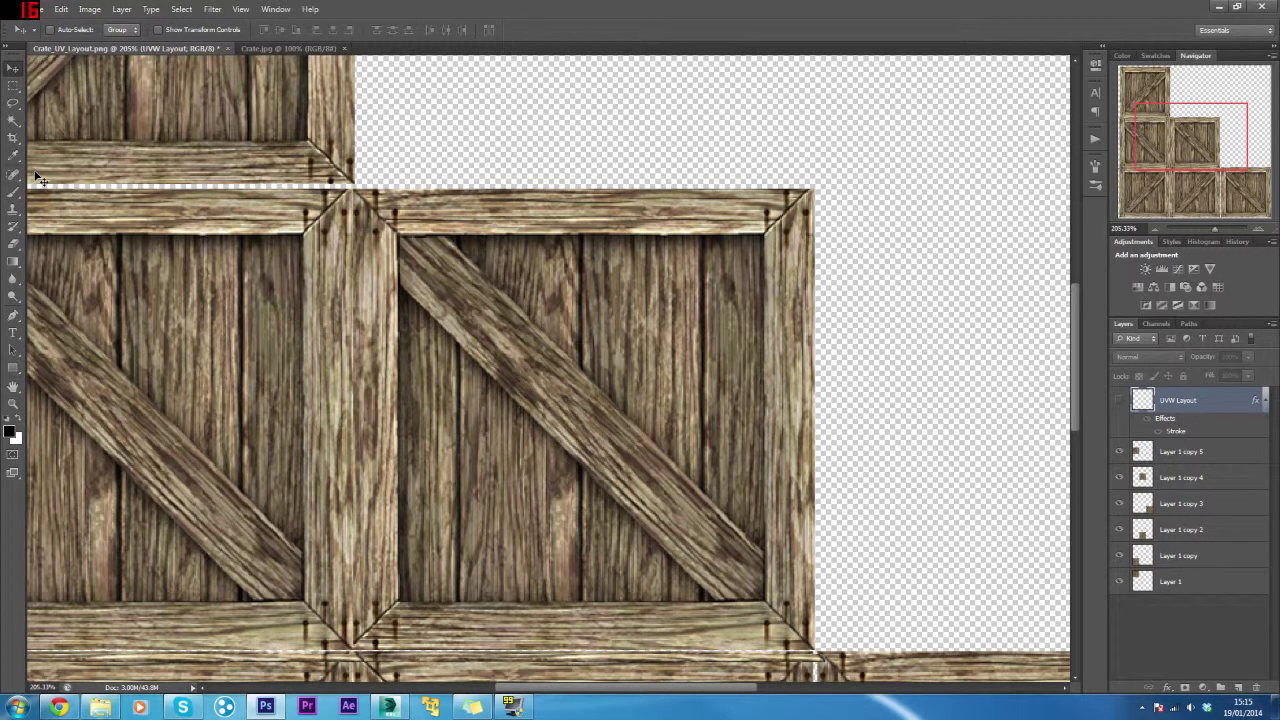
Add the text FRAGILE in red 63 pt Stencil and position it over the upper planks of the middle-row crate beside the empty area.
click(13, 332)
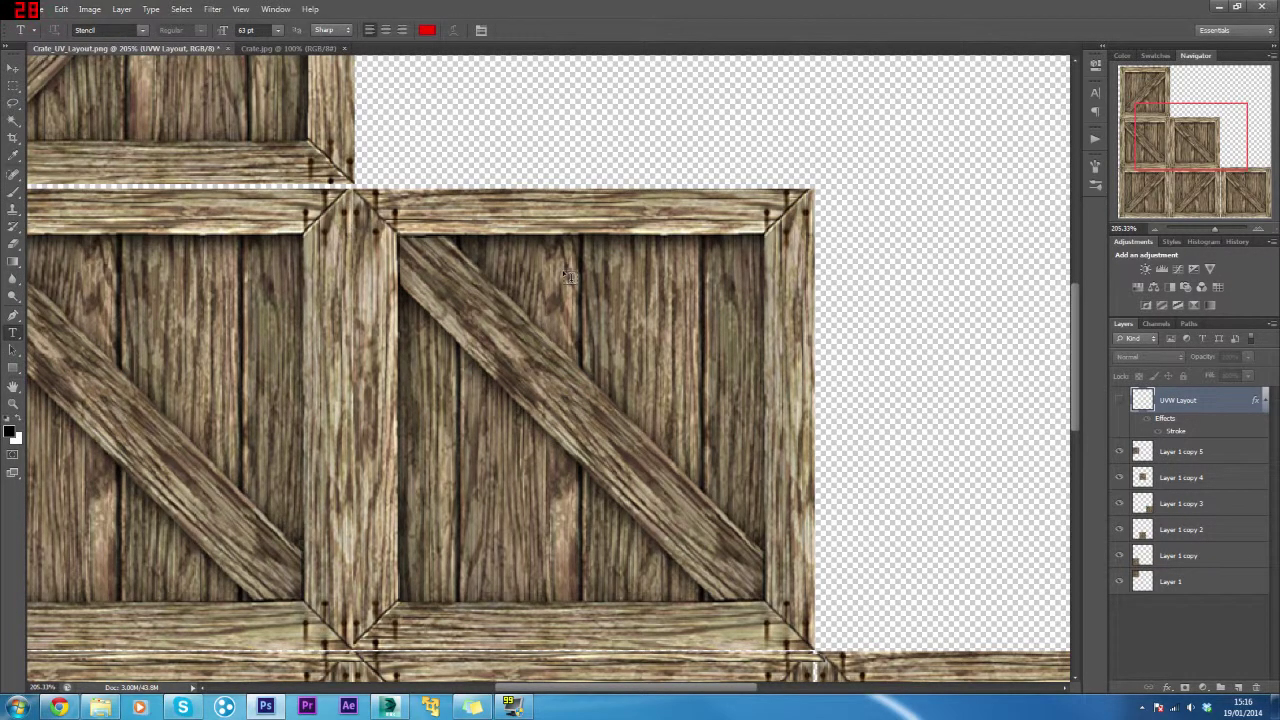
click(605, 315)
text(FRAGILE)
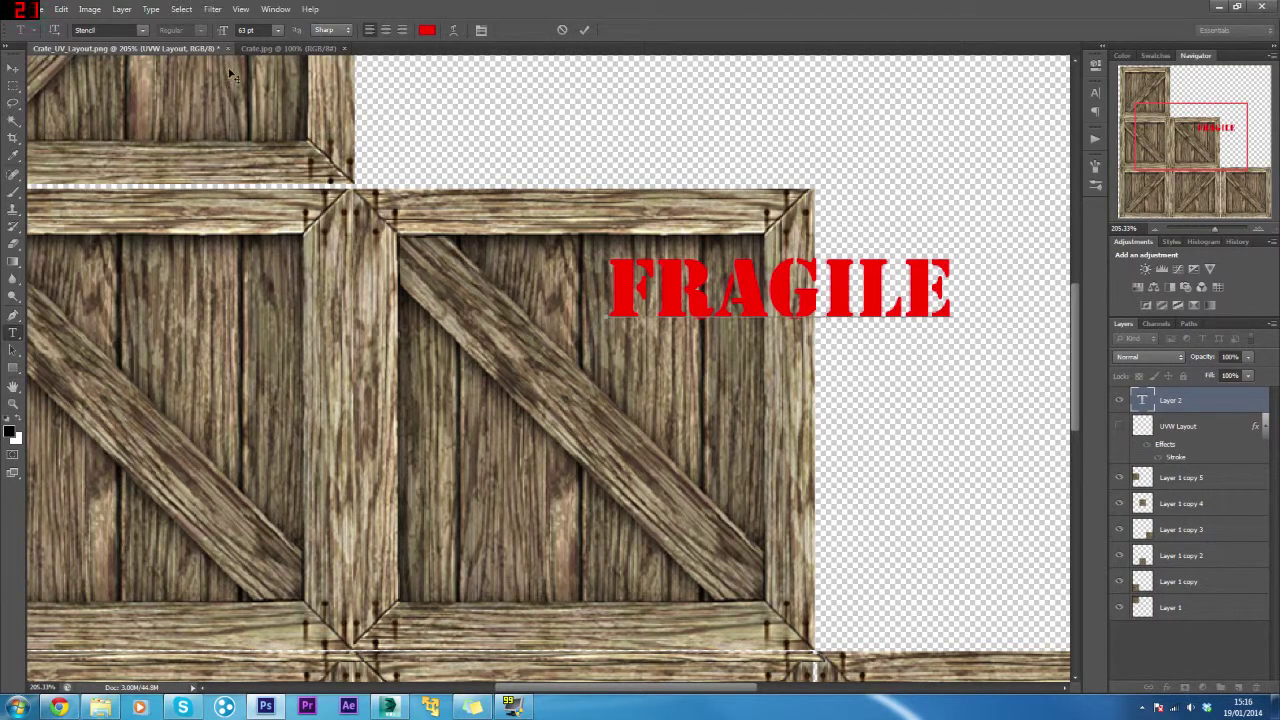
click(13, 67)
drag(764, 291, 642, 291)
Scale the FRAGILE text to about 66%, rotate it about 9.2° onto the planks above the diagonal board, and rasterize its layer.
key(ctrl+t)
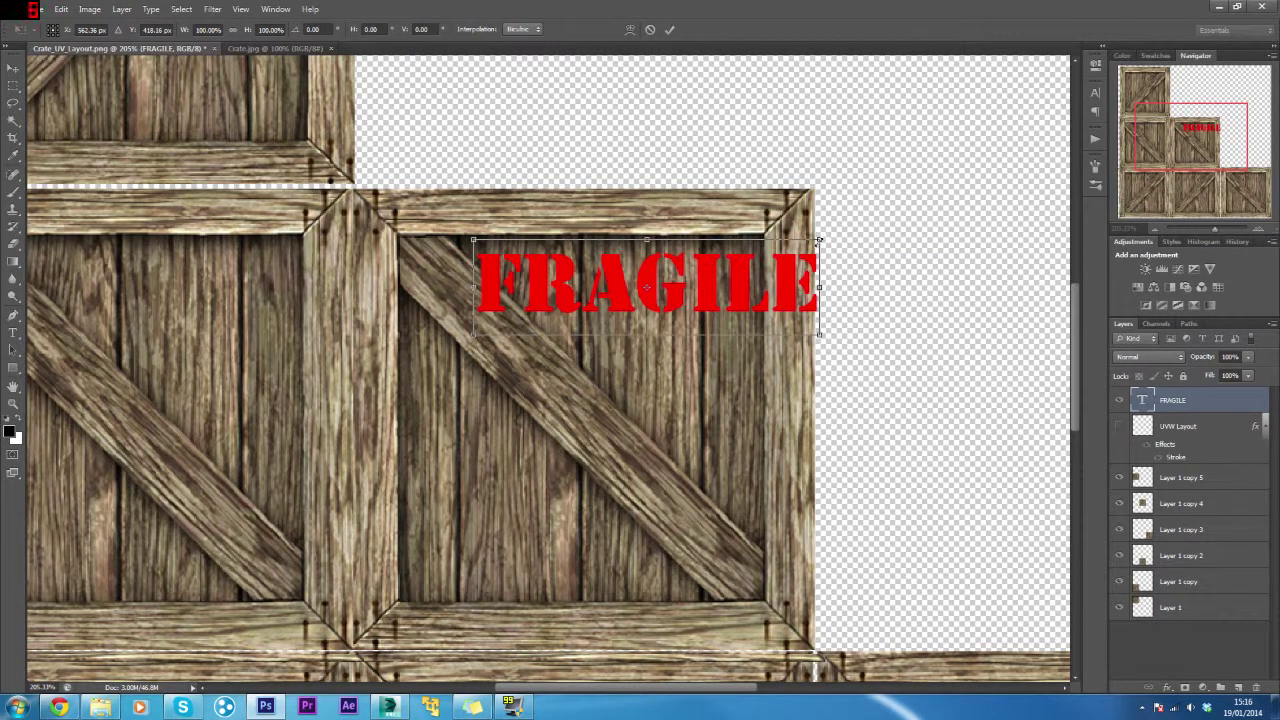
drag(819, 241, 753, 285)
drag(671, 279, 663, 275)
drag(752, 262, 762, 246)
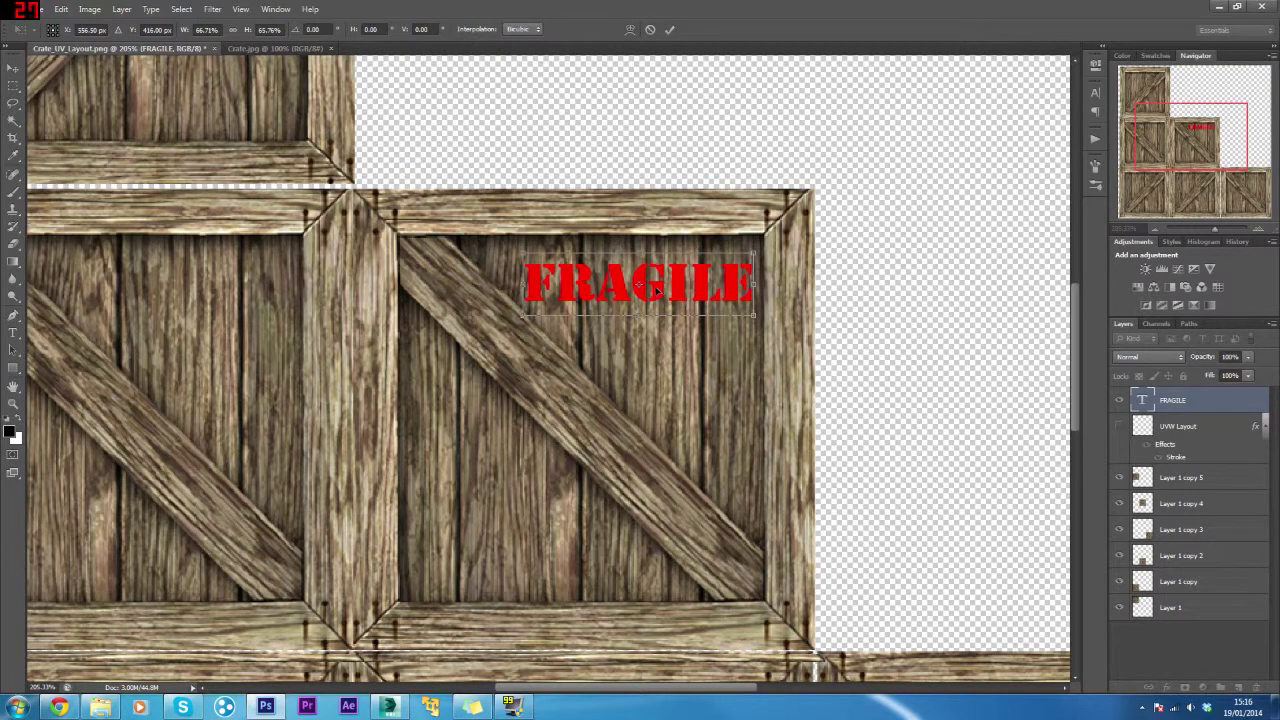
drag(657, 290, 650, 284)
drag(634, 213, 644, 212)
drag(632, 279, 632, 300)
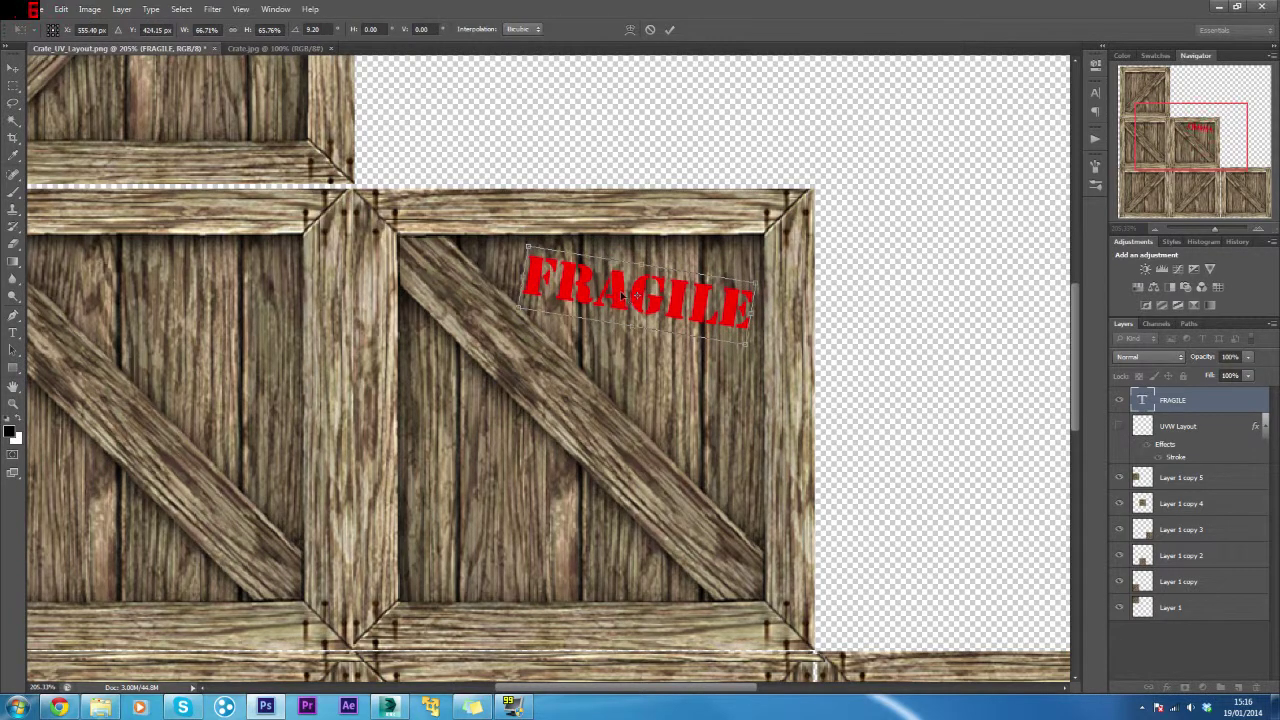
click(669, 29)
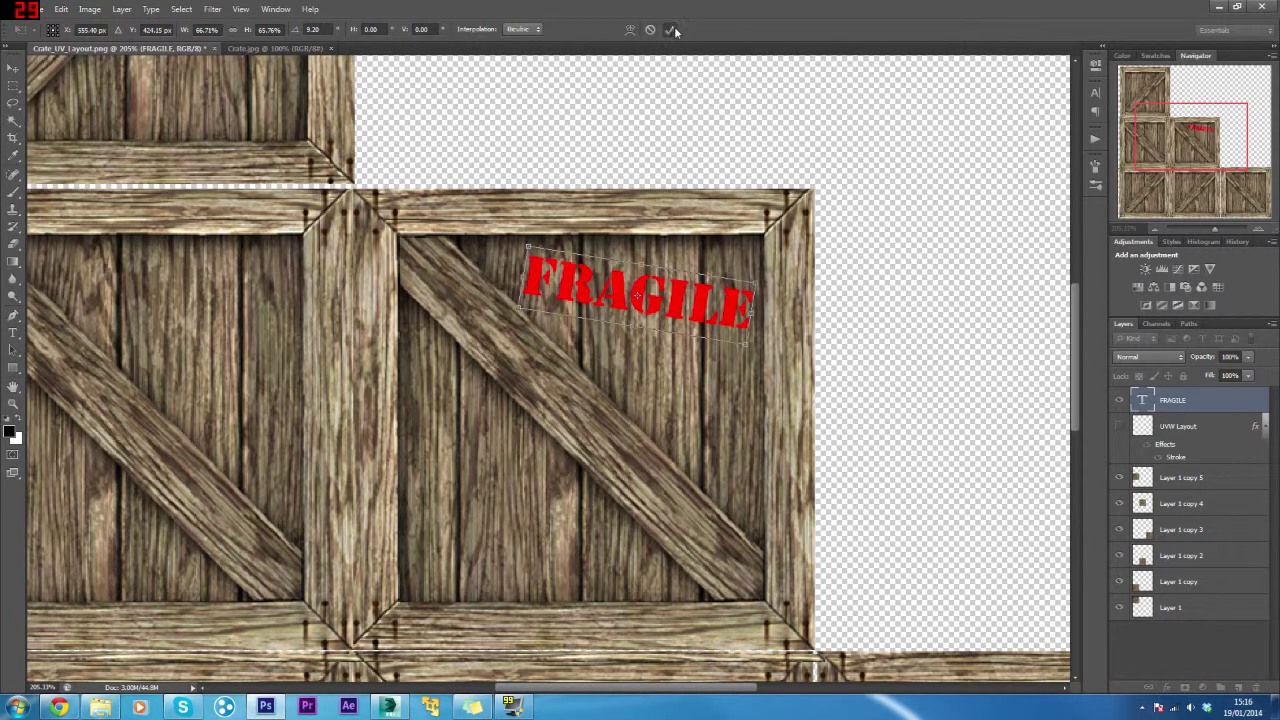
right_click(1172, 403)
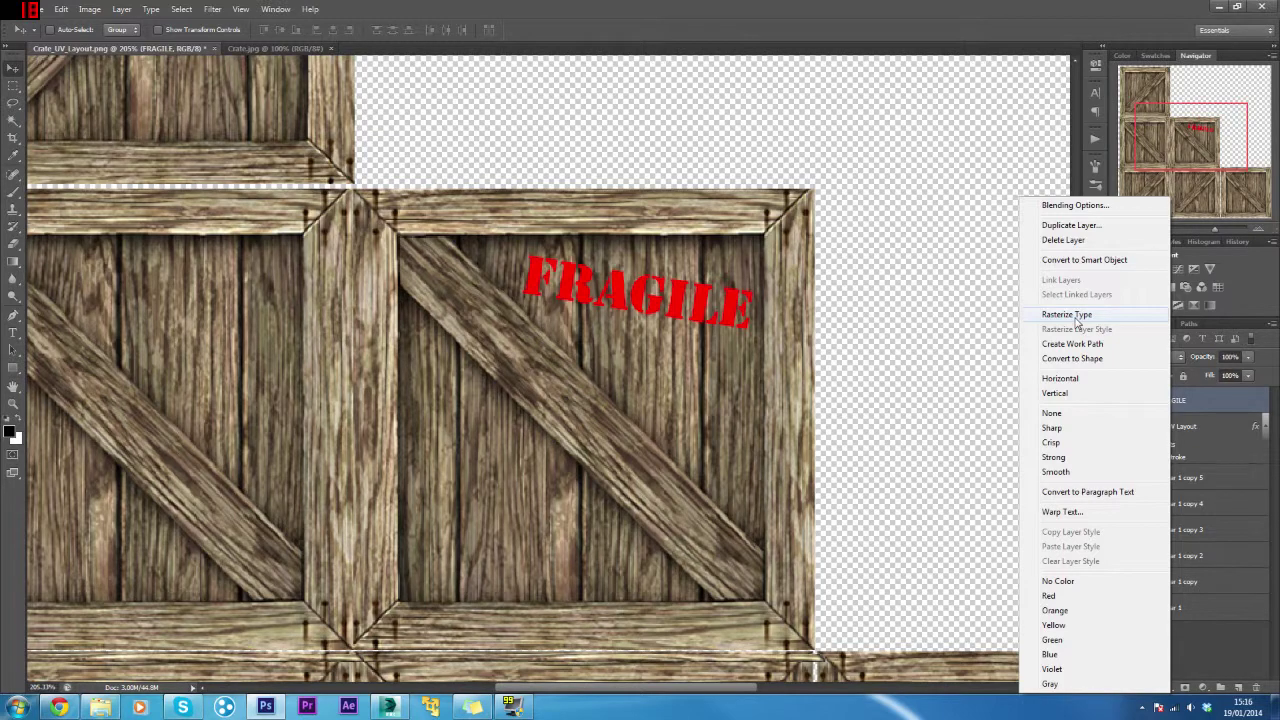
click(1066, 315)
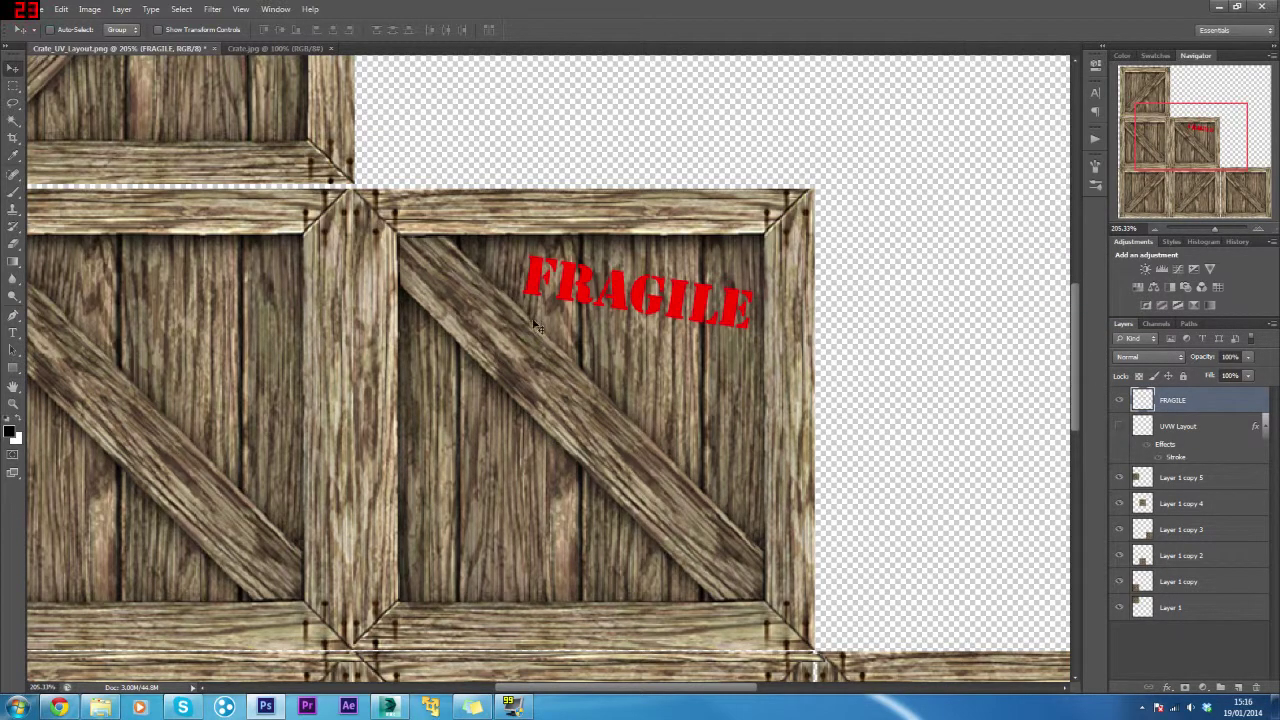
Select the wood grain inside the crate on Layer 1 copy 4 using the Magic Wand with tolerance 32, extending the selection across the planks.
click(1187, 508)
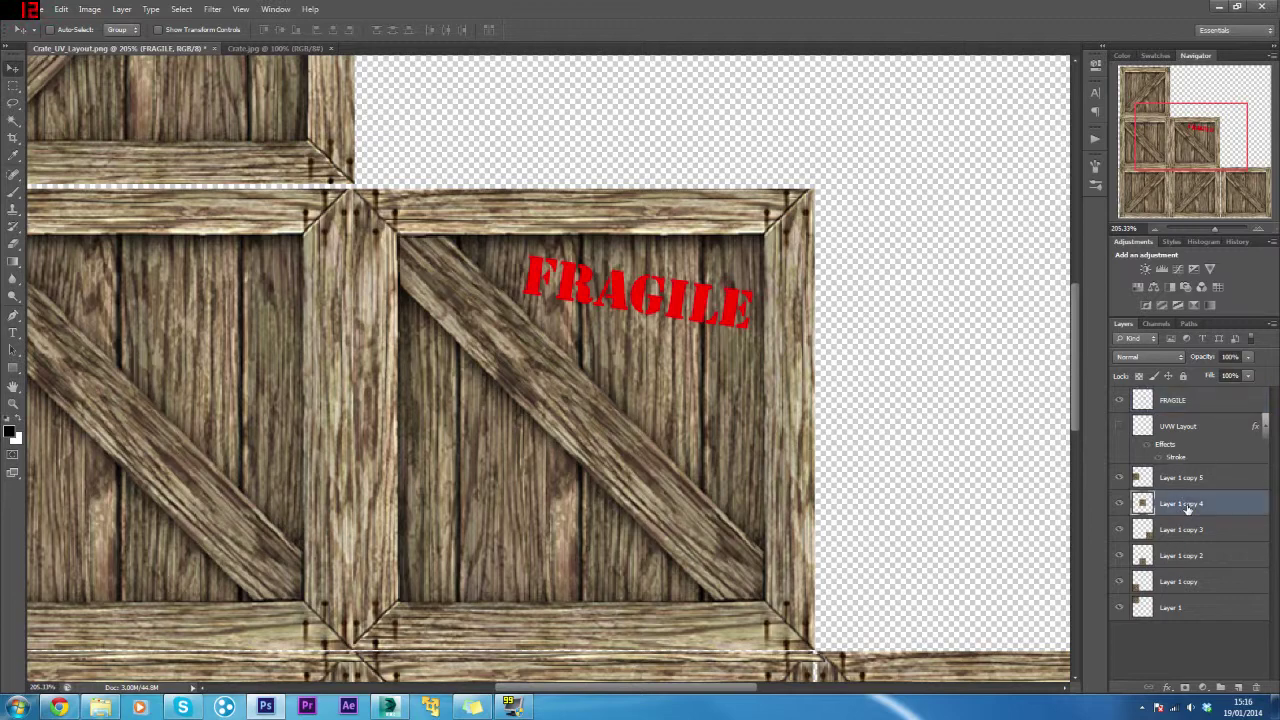
drag(720, 392, 745, 368)
key(ctrl+z)
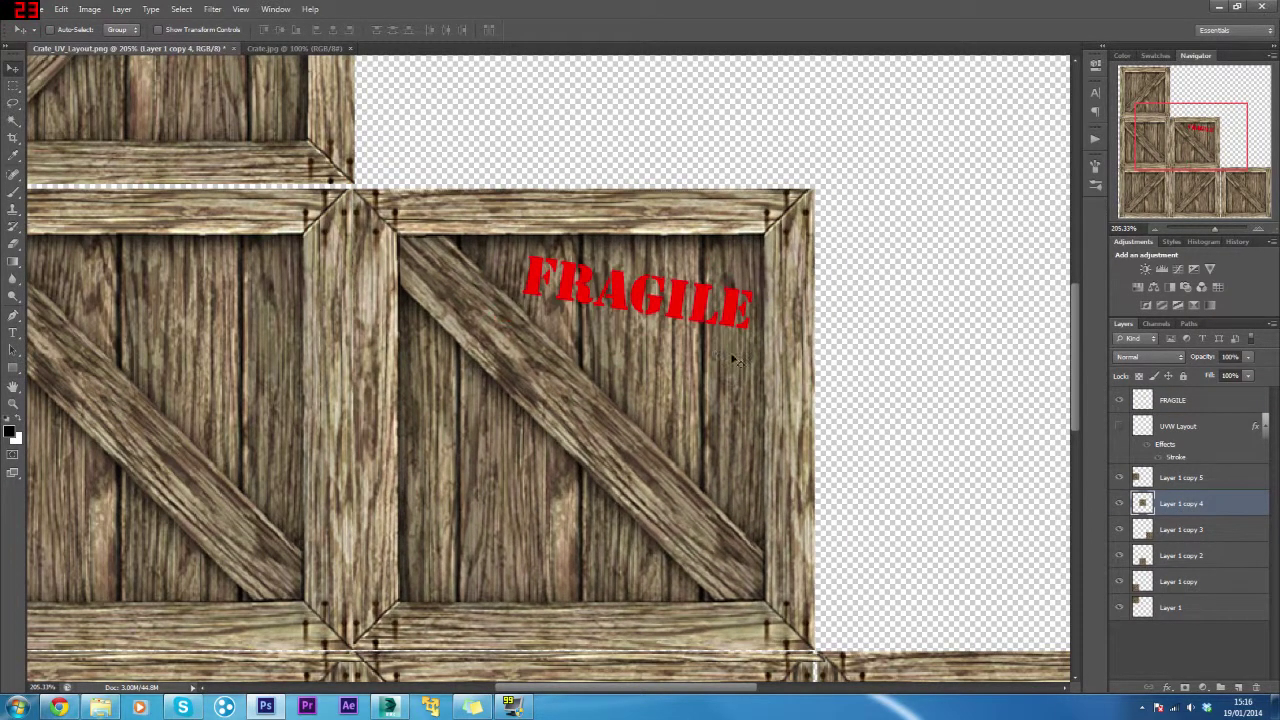
click(13, 103)
click(13, 120)
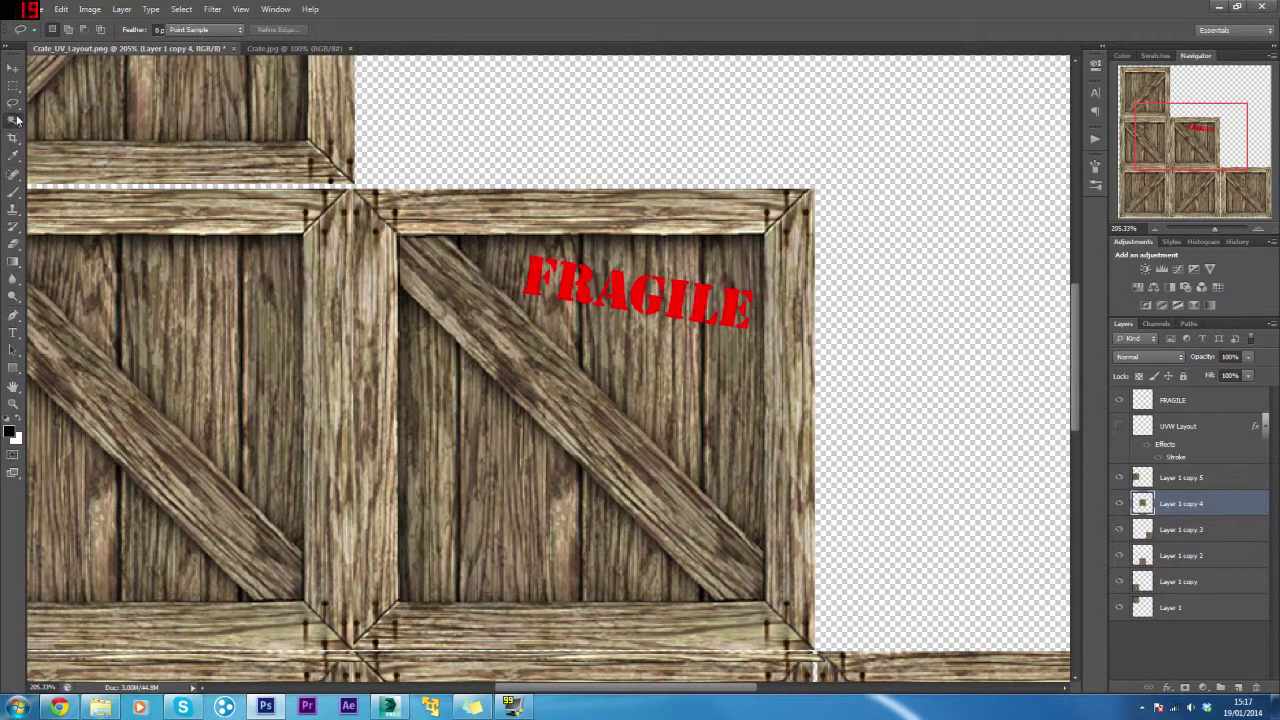
click(74, 139)
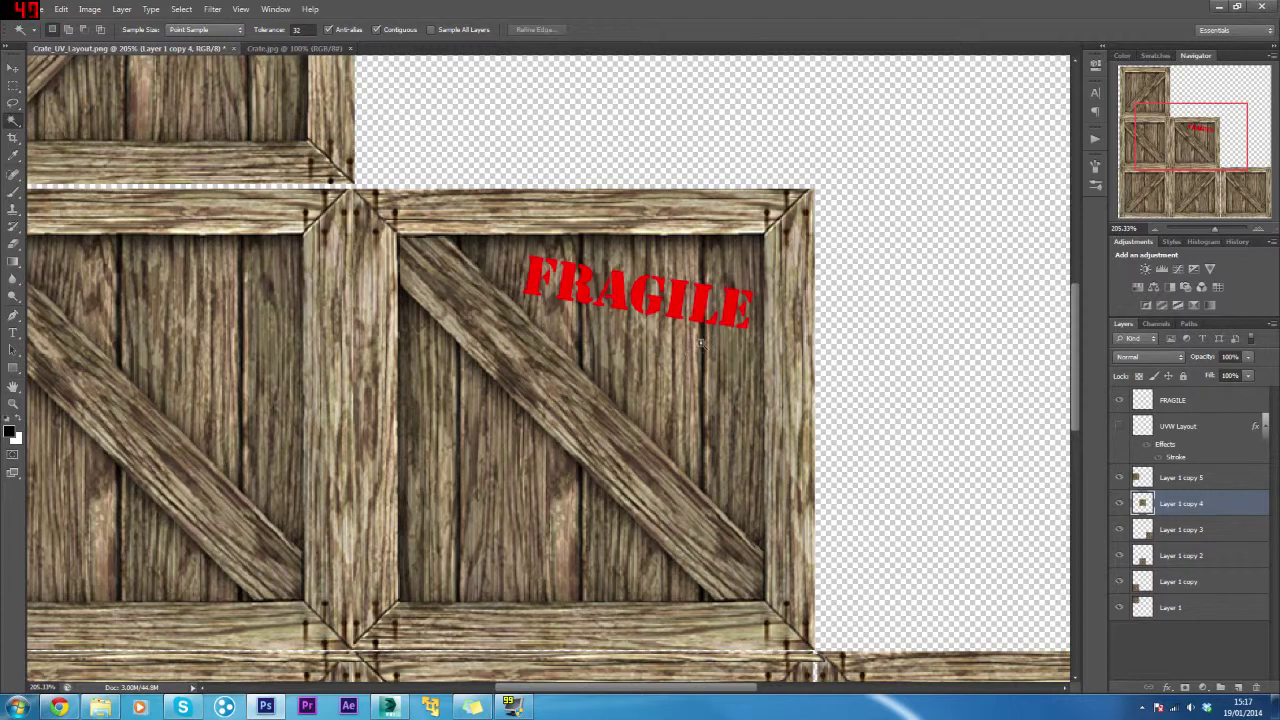
click(740, 360)
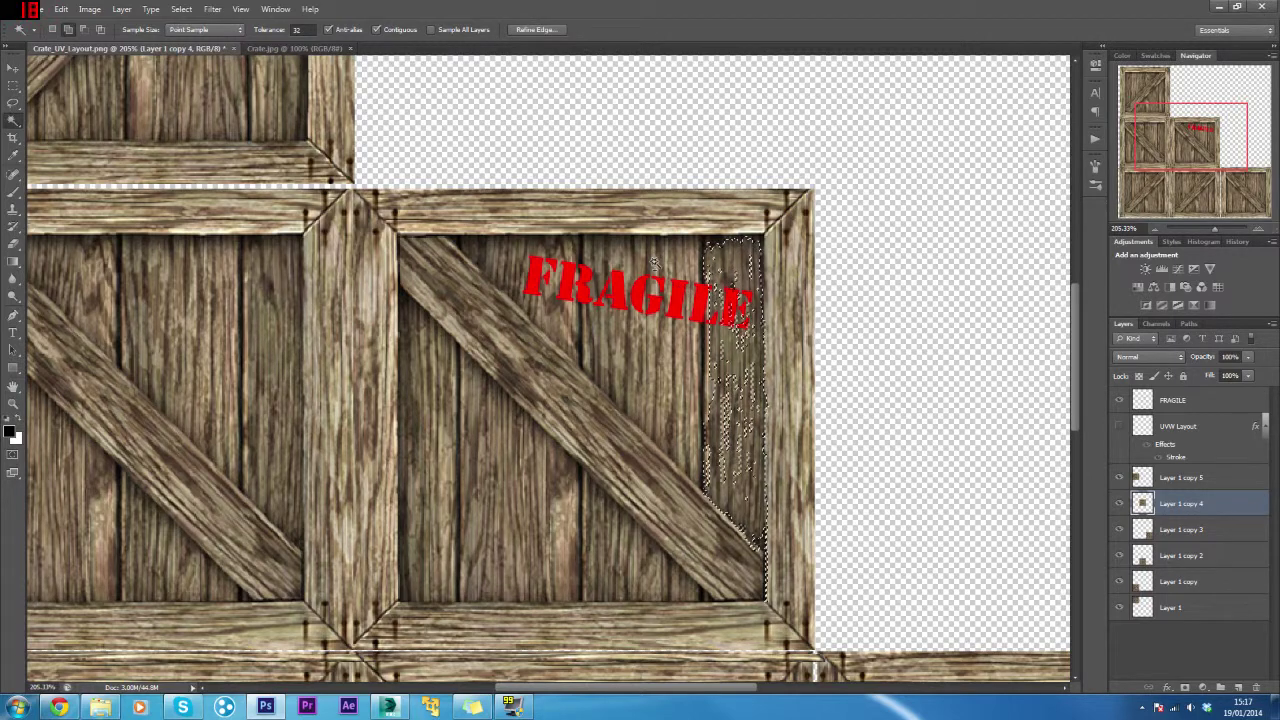
shift+click(665, 270)
shift+click(628, 264)
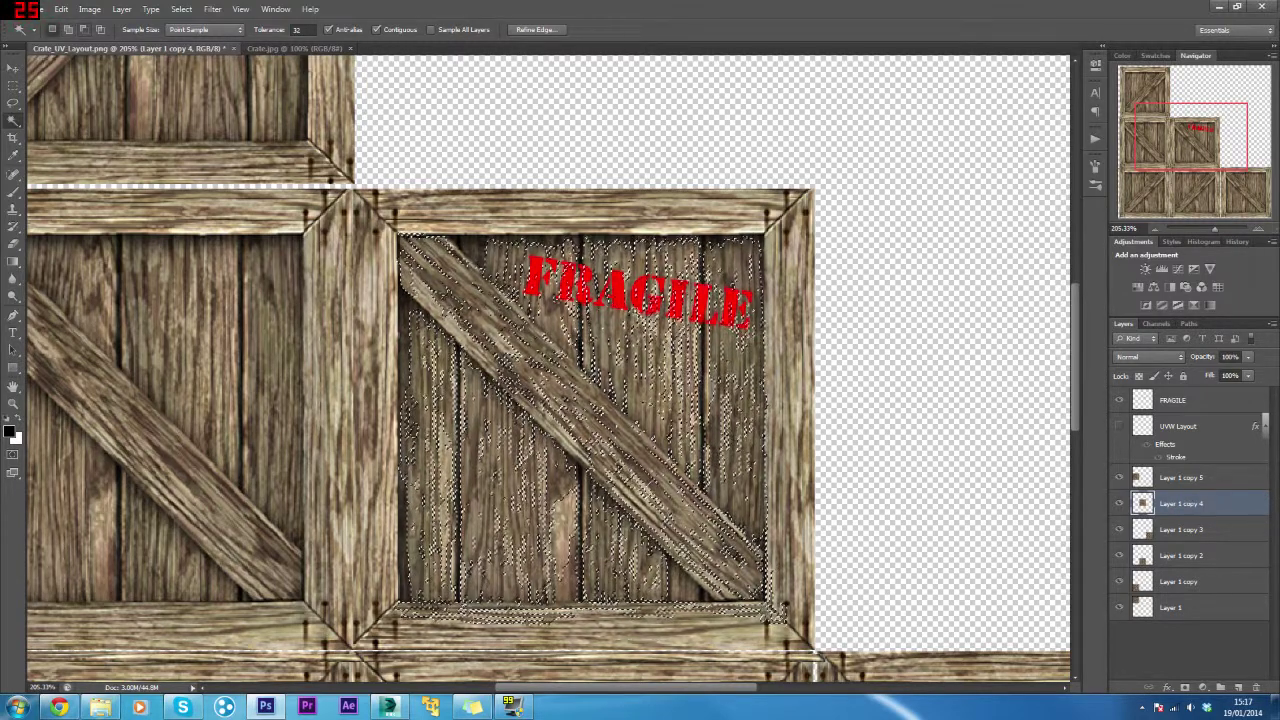
Try deleting the wood-grain selection from the FRAGILE layer, undo the deletions, and clear the selection.
click(1176, 401)
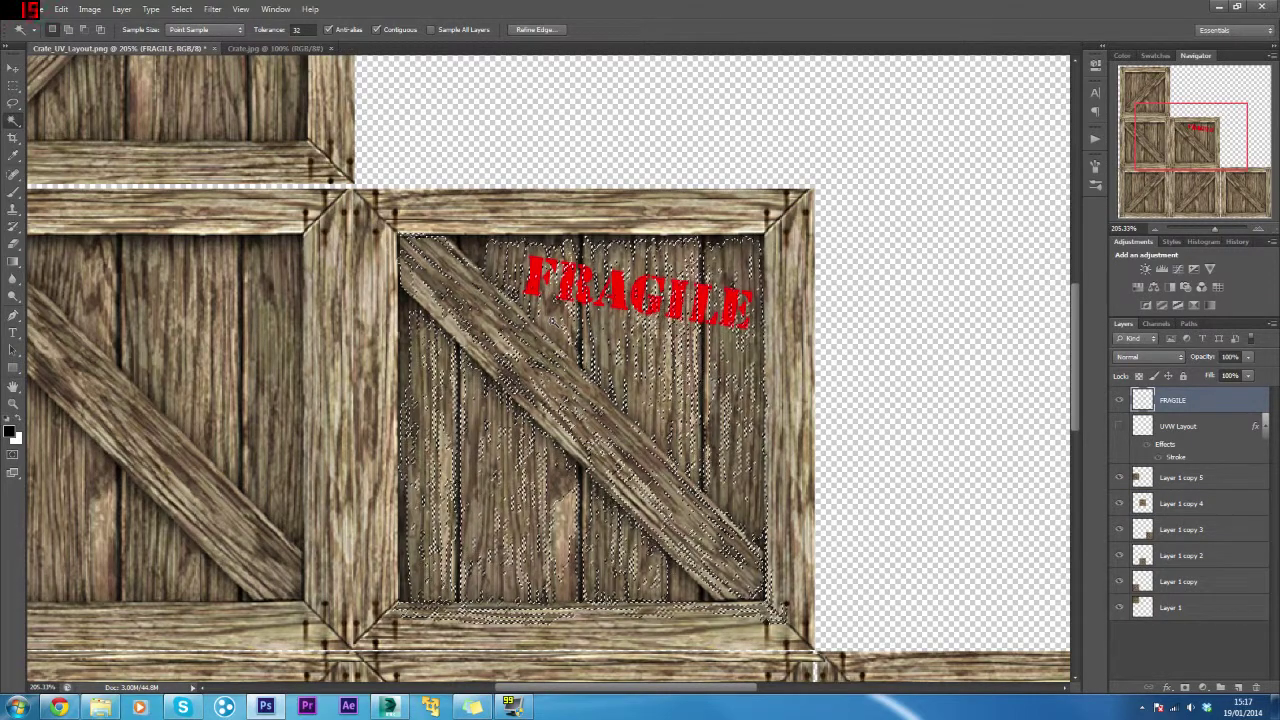
key(Delete)
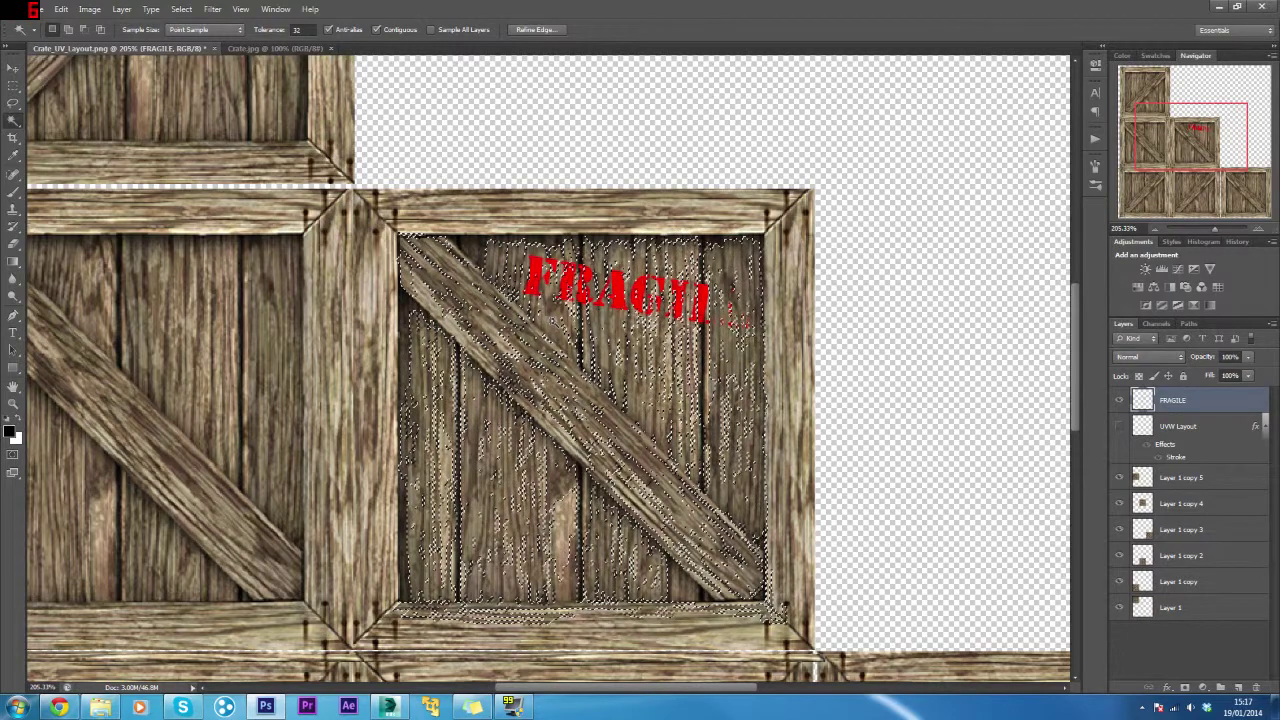
key(ctrl+z)
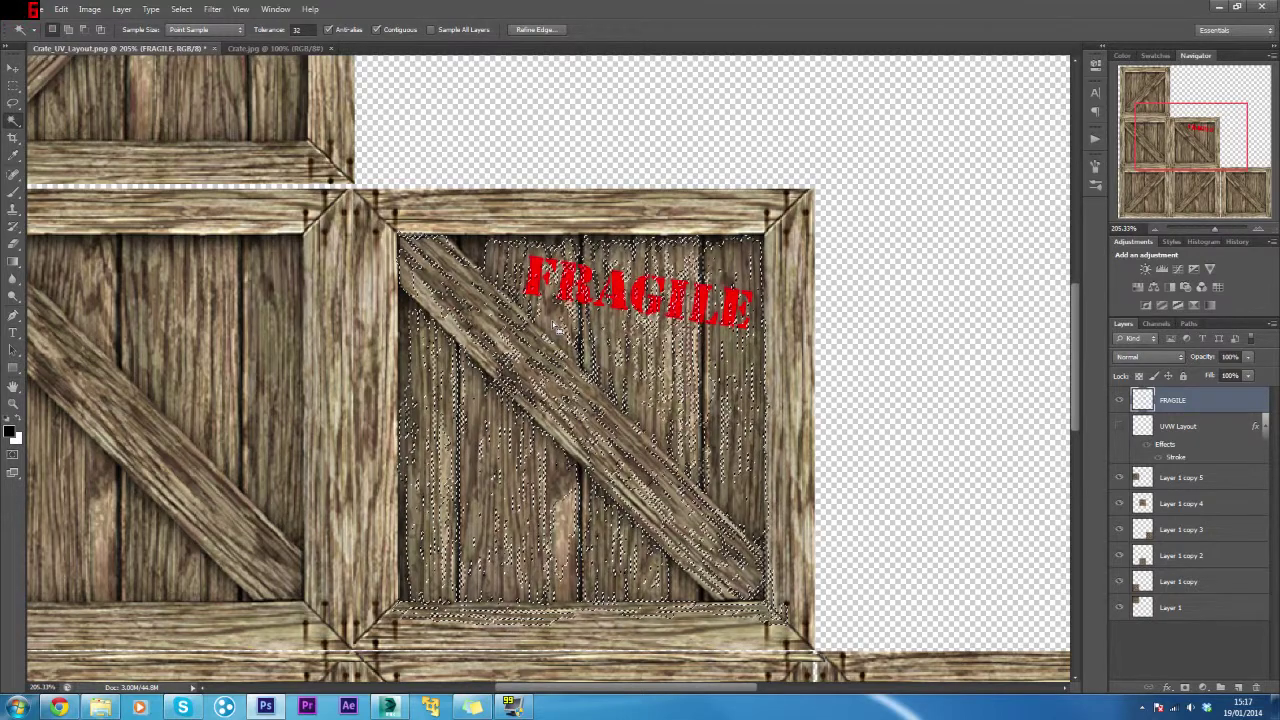
key(Delete)
key(ctrl+z)
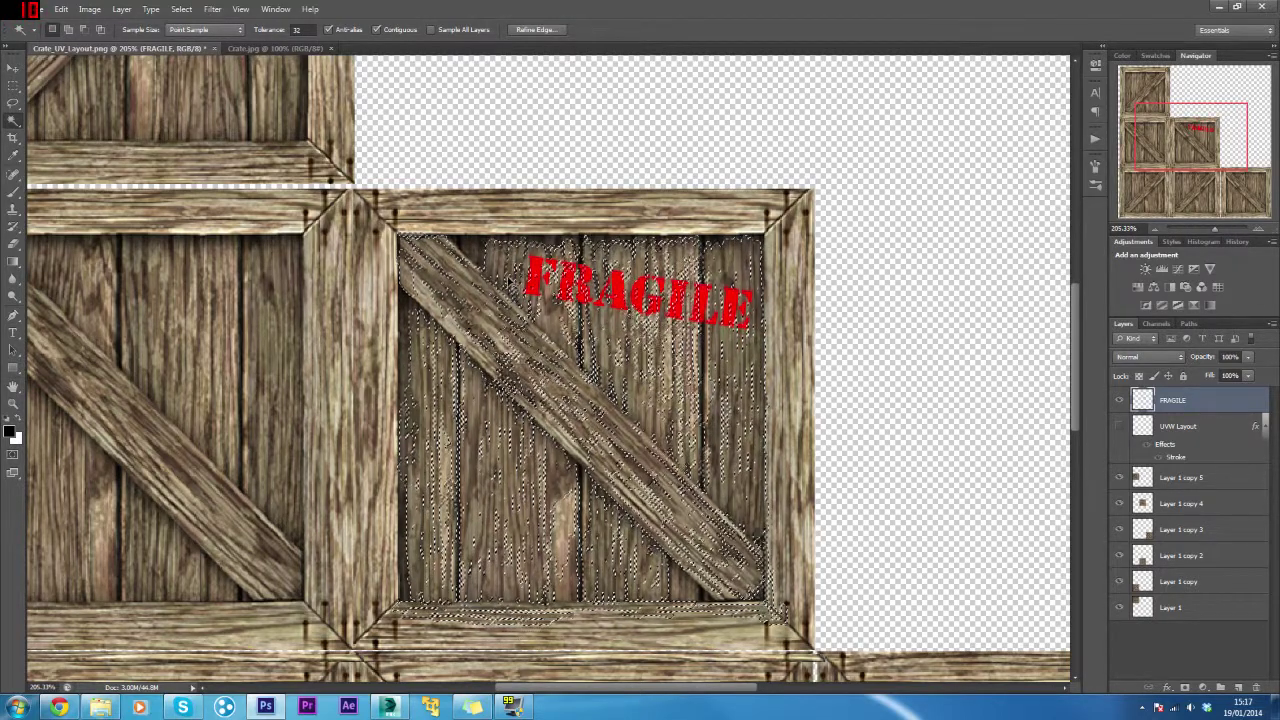
key(ctrl+d)
Select the grain of the planks below the diagonal board on Layer 1 copy 4 with the Magic Wand.
scroll(679, 210, up, 4)
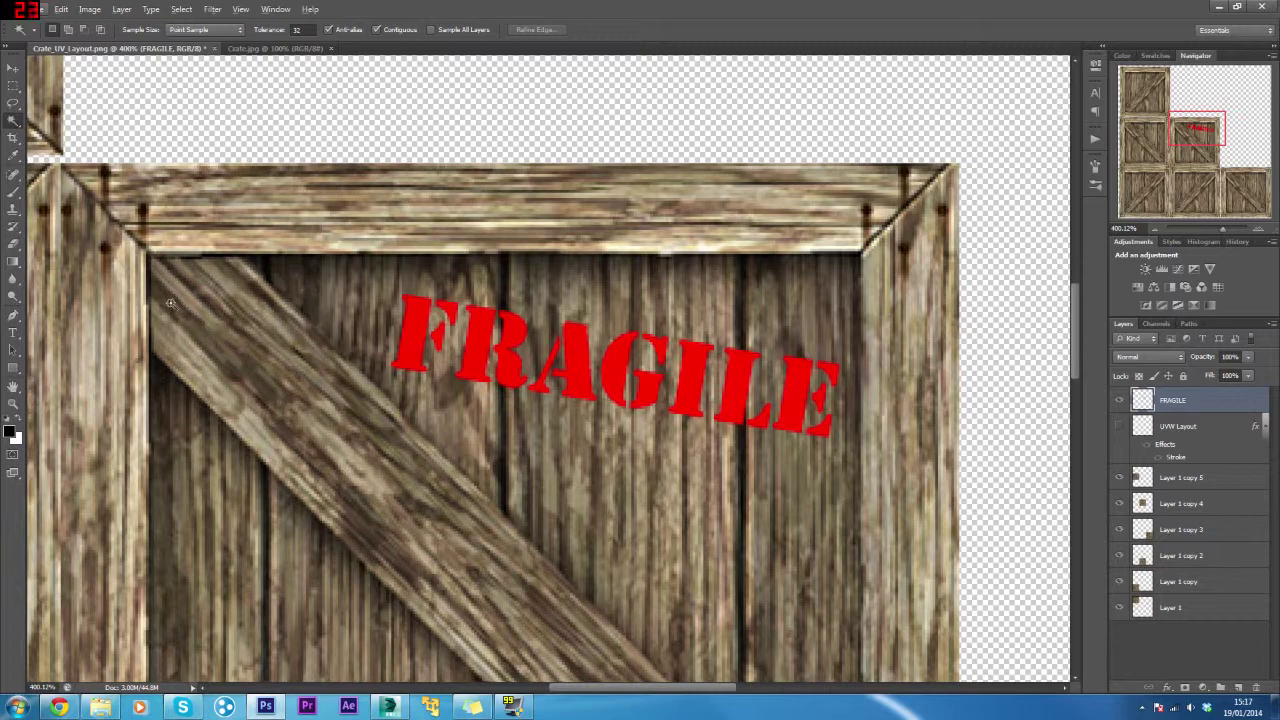
scroll(298, 361, down, 4)
scroll(58, 406, up, 1)
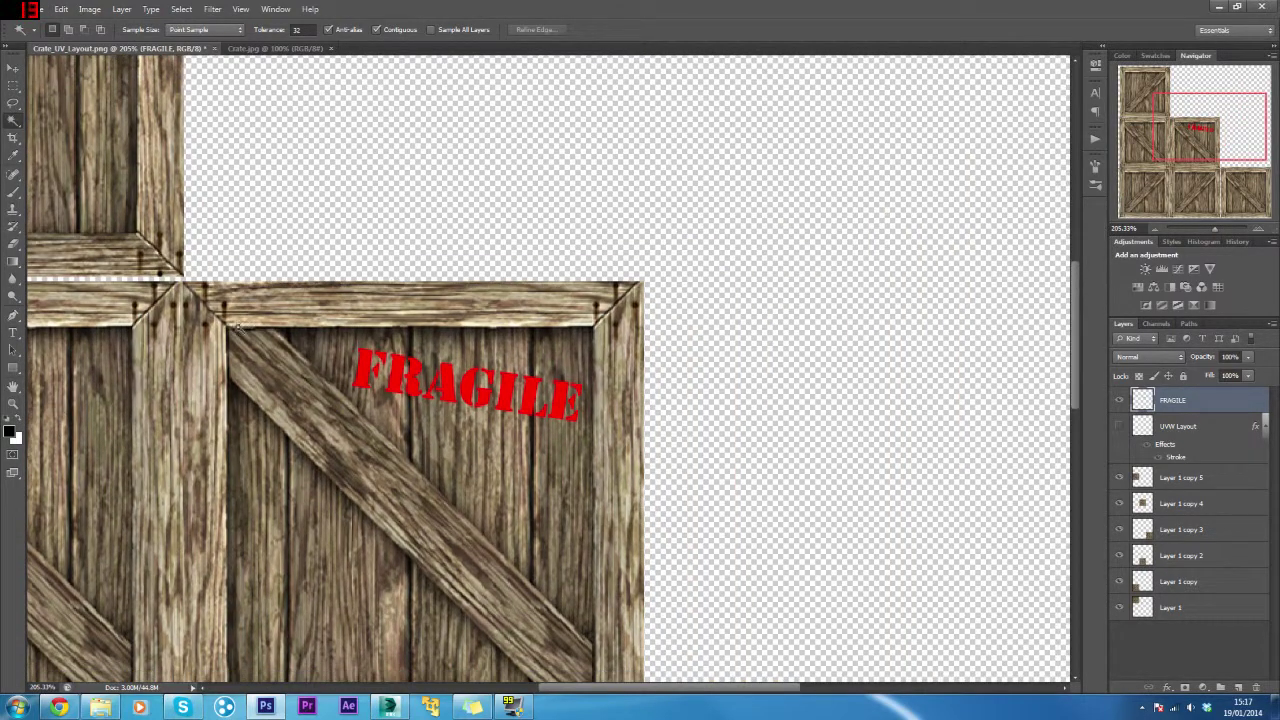
scroll(196, 378, down, 2)
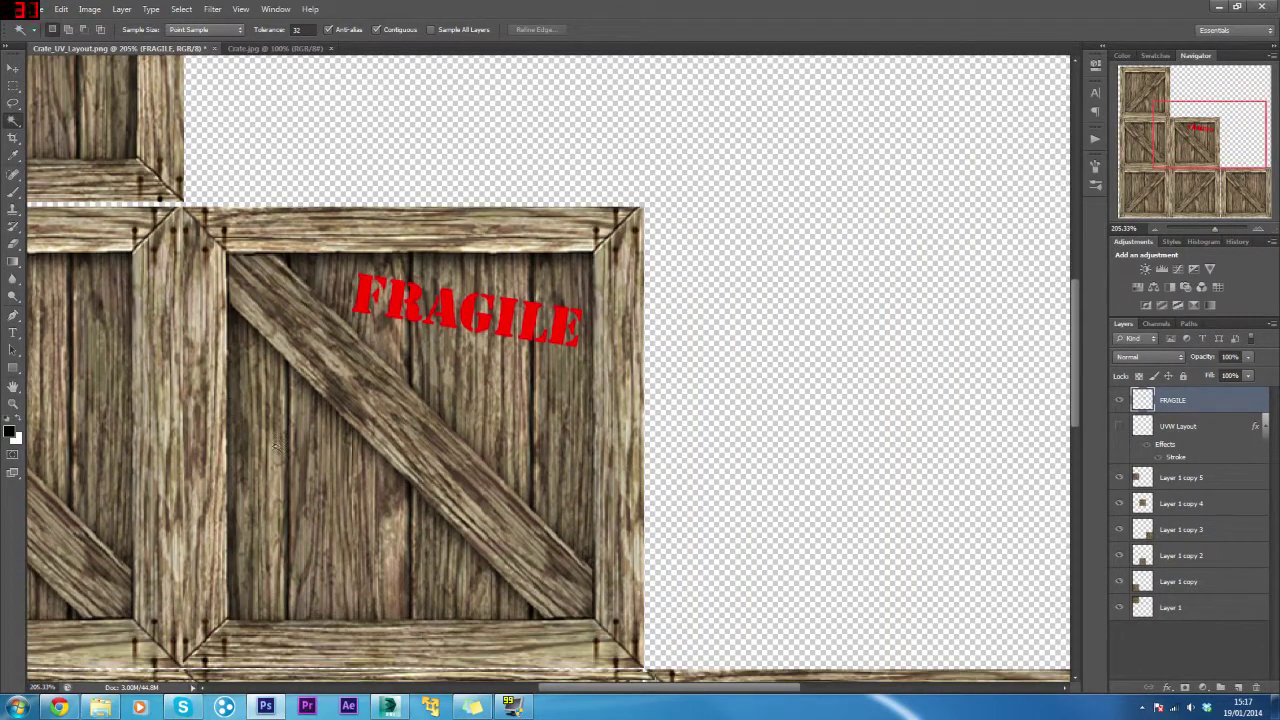
click(1180, 507)
click(307, 521)
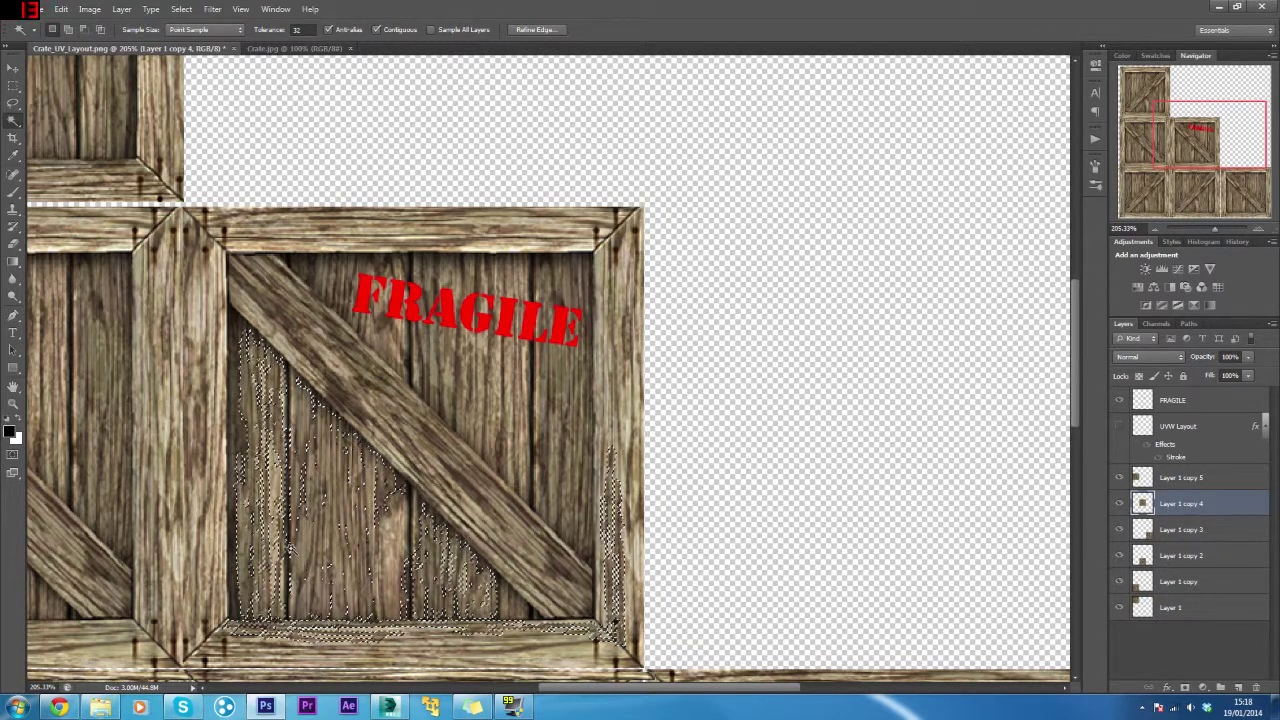
Shift only the grain selection outline up and to the right so that its peak overlaps the first letters of FRAGILE.
click(13, 84)
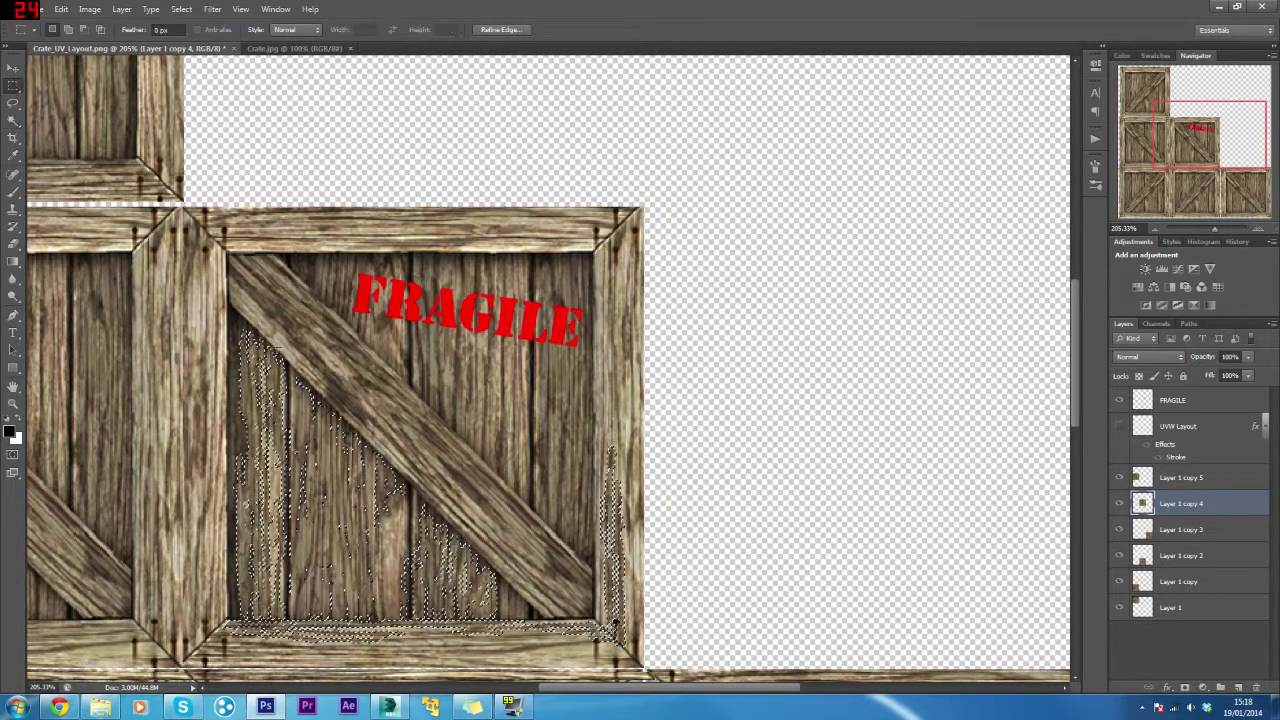
key(shift+Up)
key(shift+Up)
key(shift+Up)
key(shift+Up)
key(shift+Up)
key(shift+Up)
key(shift+Up)
key(shift+Up)
key(shift+Up)
key(shift+Up)
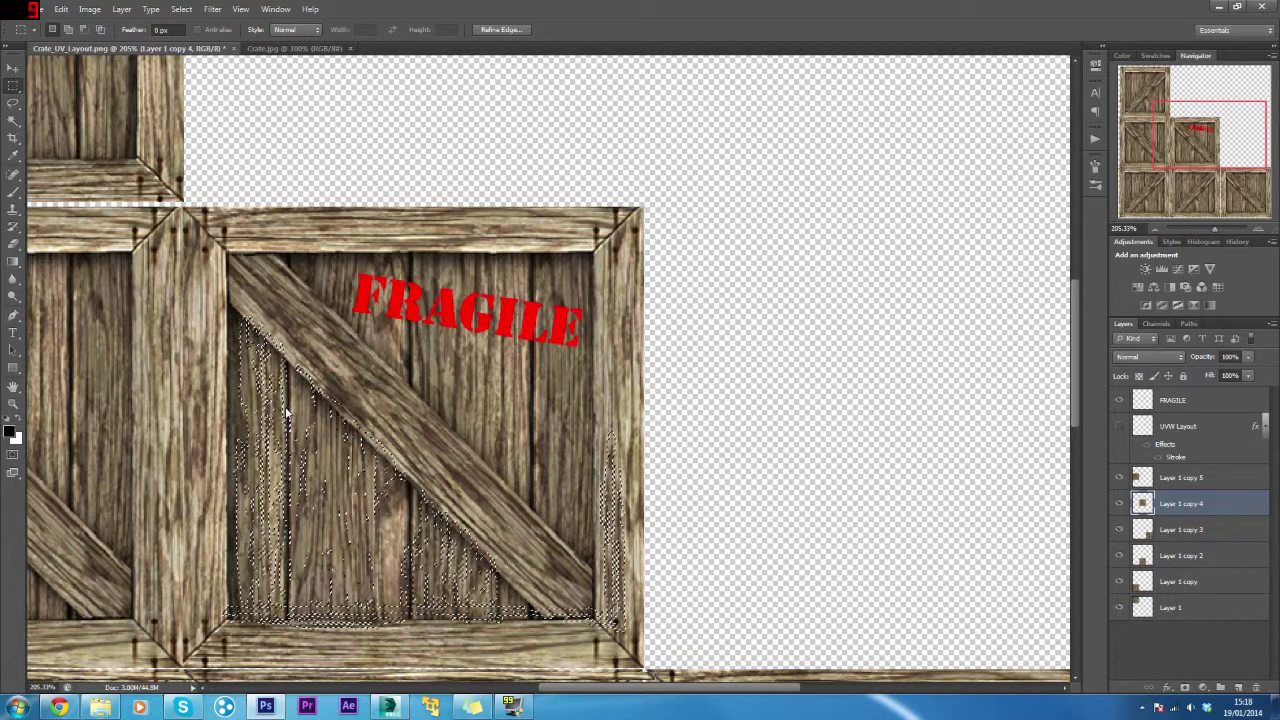
key(shift+Right)
key(shift+Right)
key(shift+Right)
key(shift+Right)
key(shift+Right)
key(shift+Right)
key(shift+Right)
key(shift+Right)
key(shift+Right)
key(shift+Right)
key(shift+Right)
key(shift+Up)
key(shift+Up)
key(shift+Up)
key(shift+Up)
key(shift+Up)
key(shift+Up)
key(shift+Up)
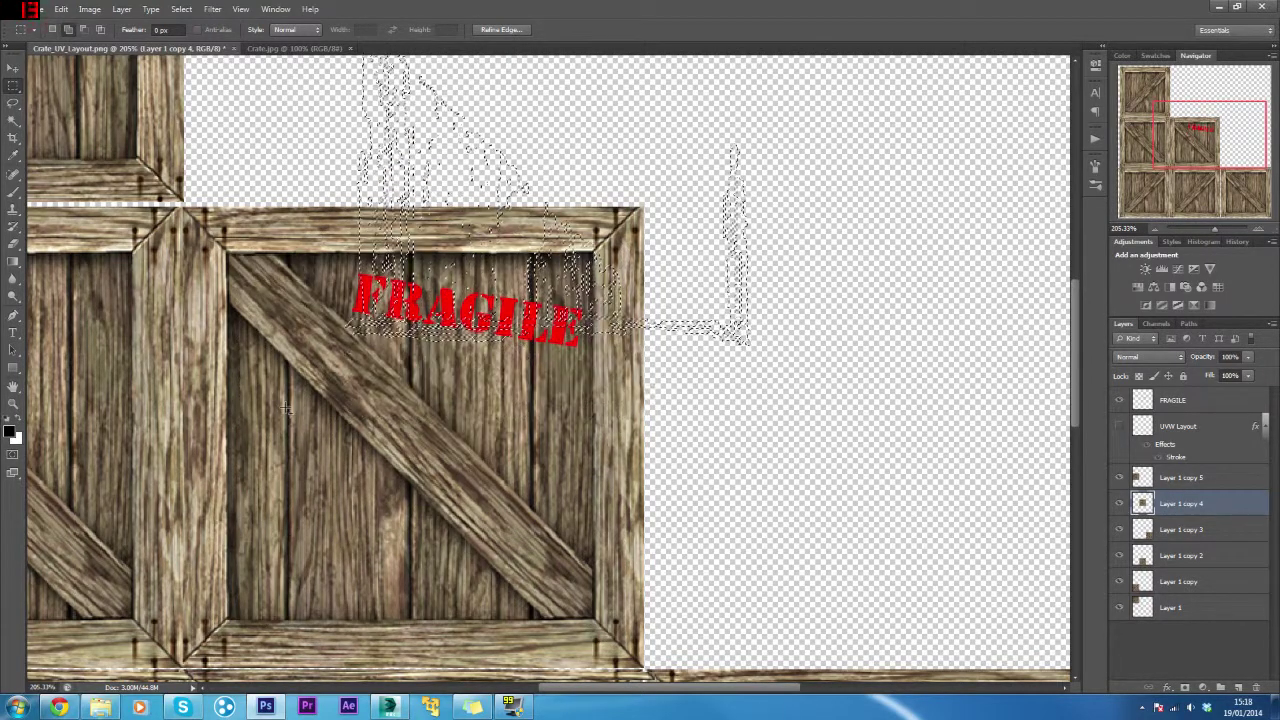
key(shift+Down)
key(shift+Down)
key(shift+Down)
key(shift+Down)
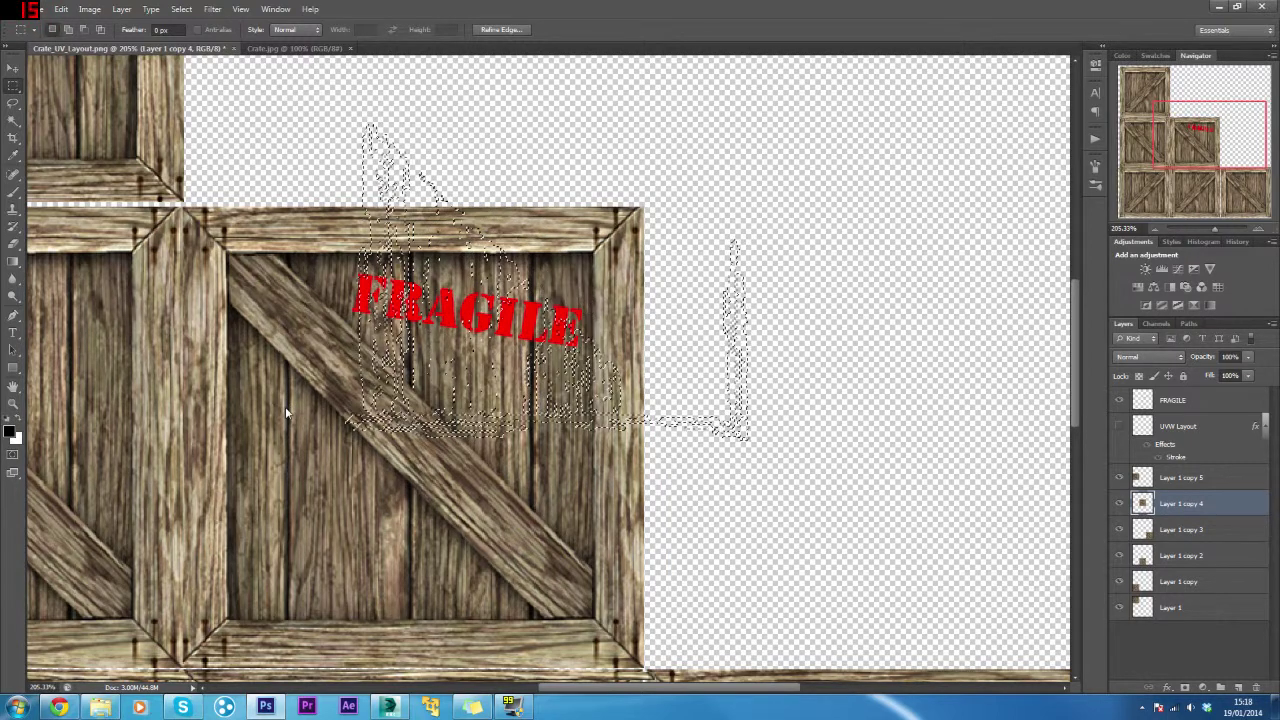
key(shift+Down)
key(shift+Down)
key(shift+Down)
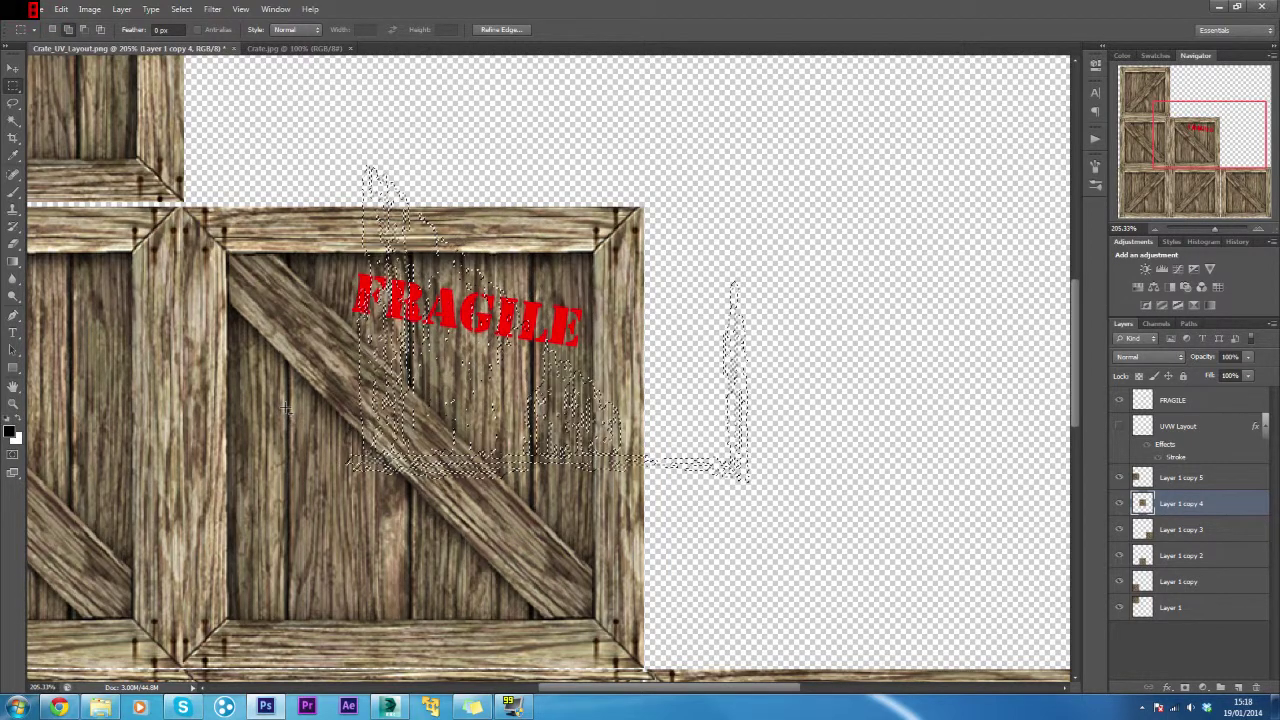
key(shift+Down)
key(shift+Down)
key(shift+Down)
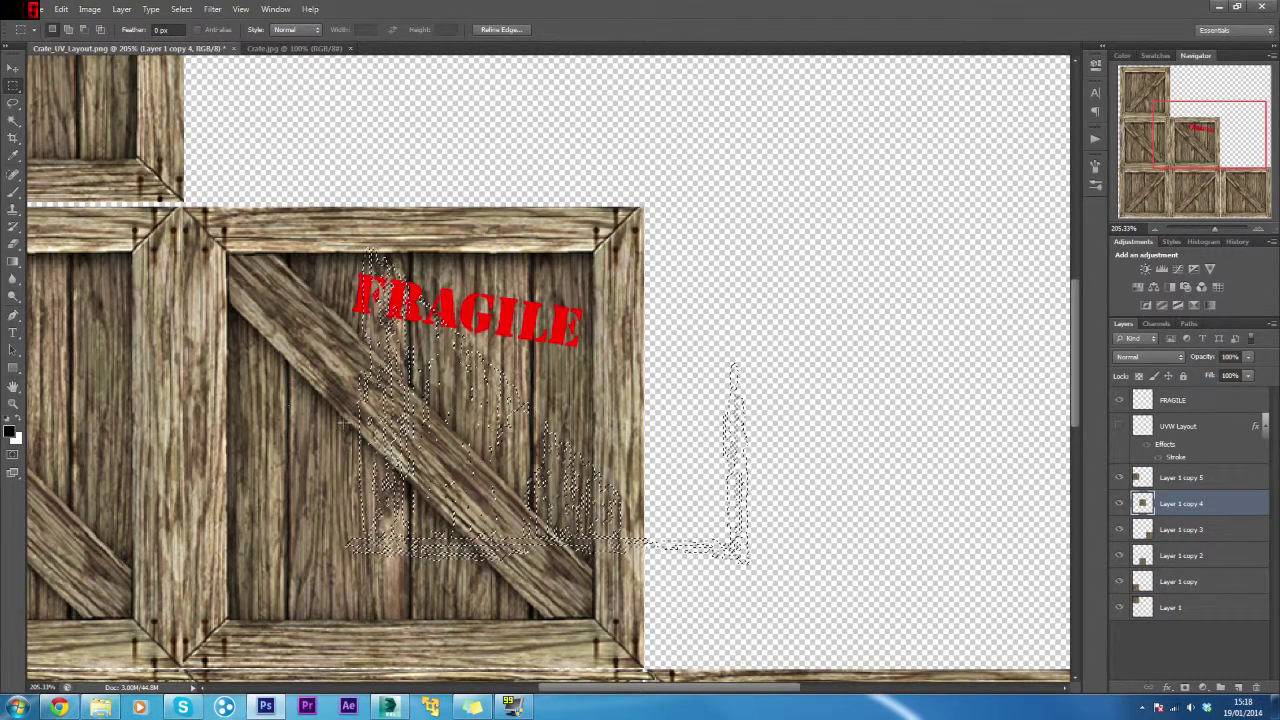
Make the FRAGILE layer active, clear the wood-grain selection, and switch to the Move tool.
scroll(387, 318, up, 3)
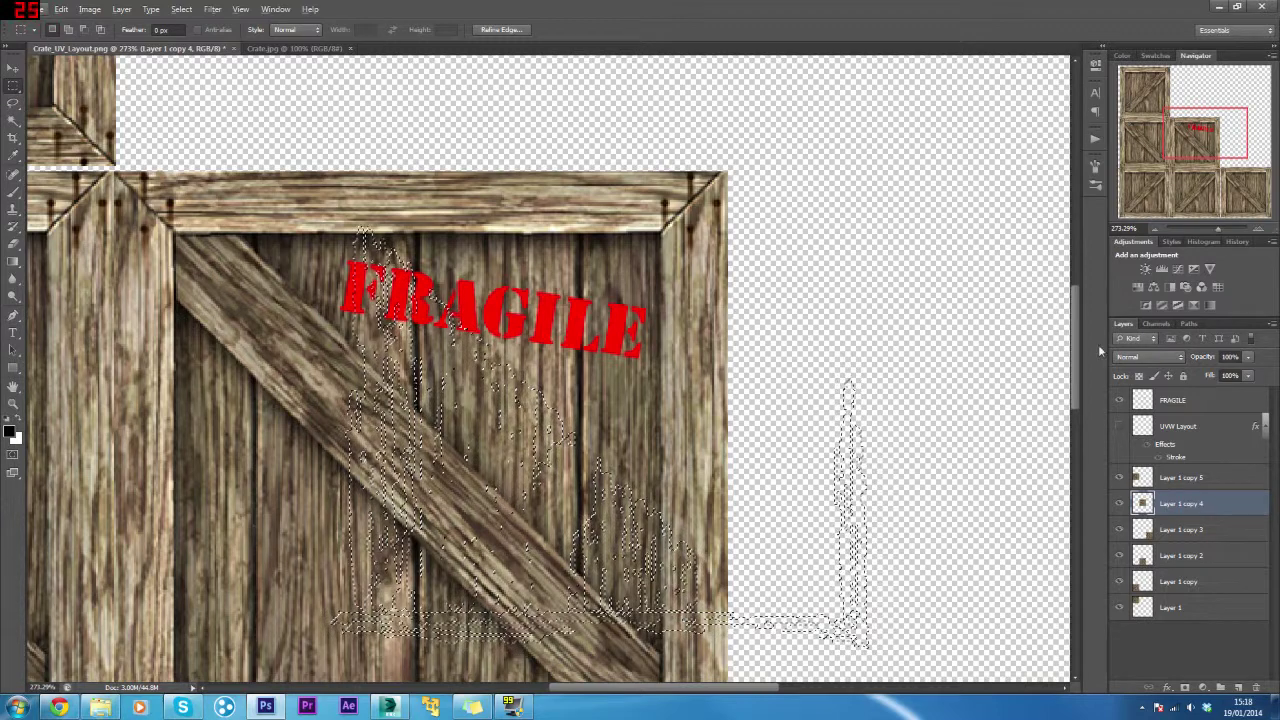
click(1180, 401)
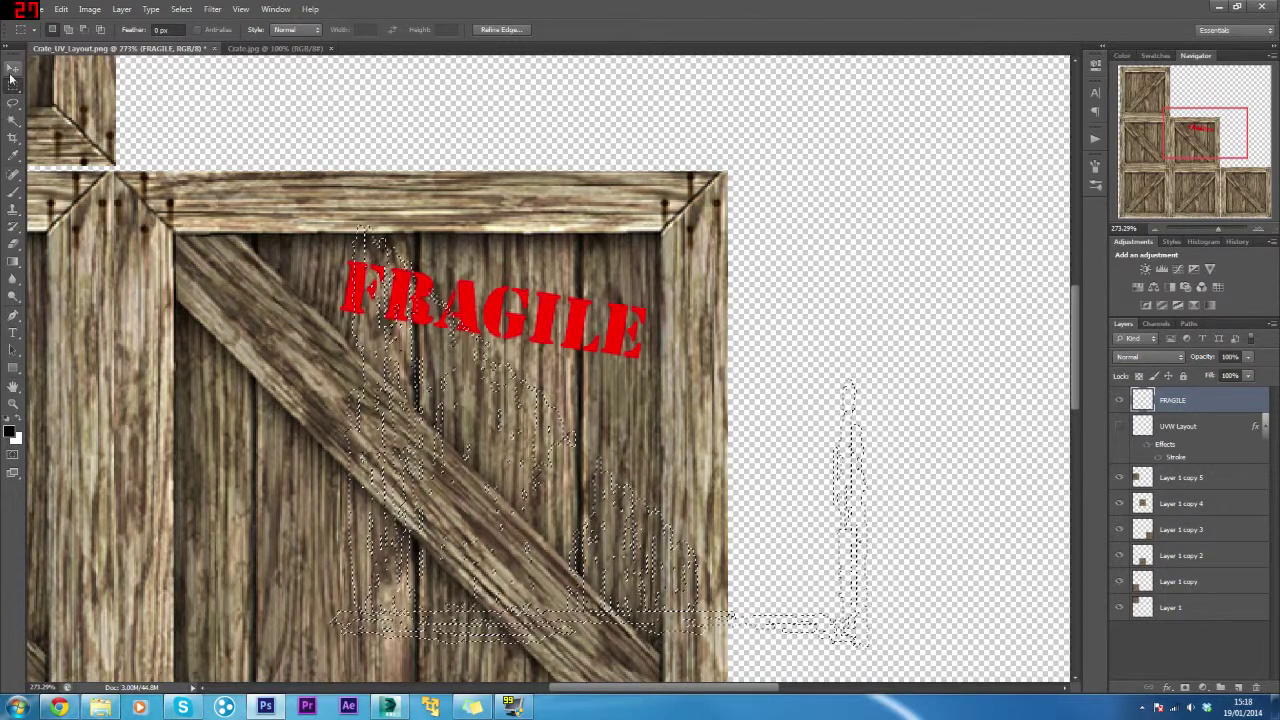
click(425, 263)
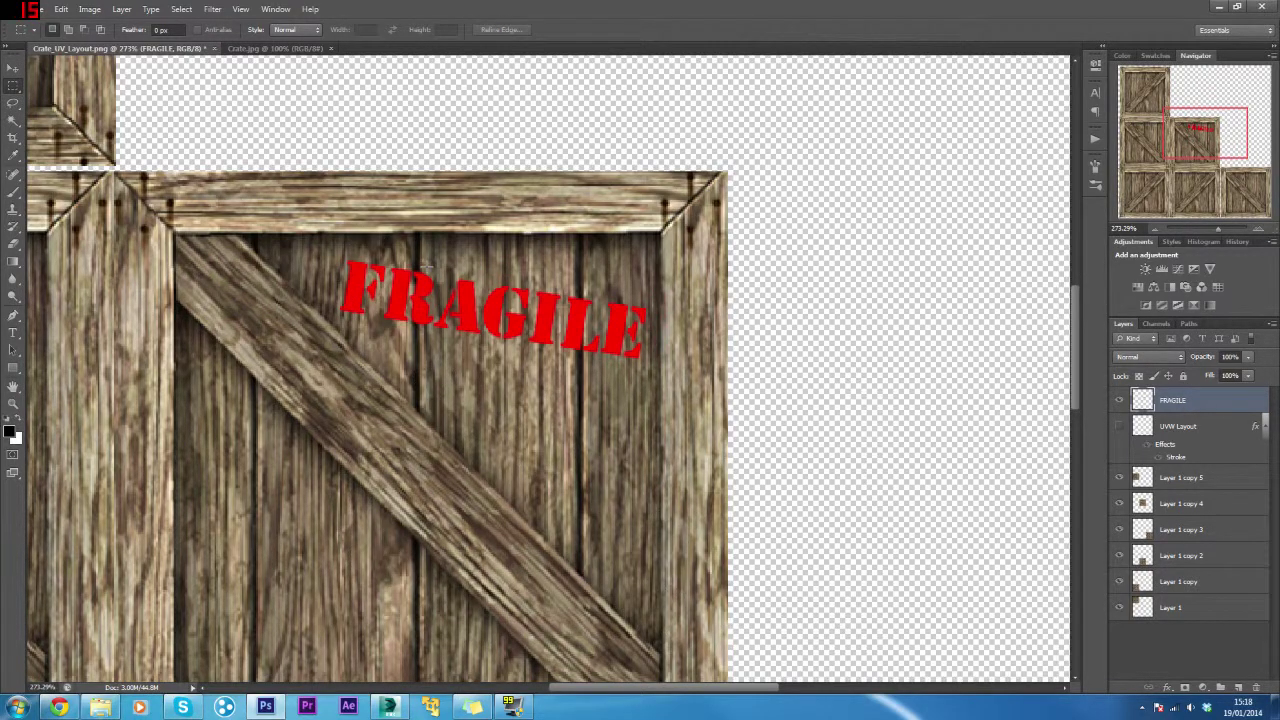
scroll(424, 264, down, 2)
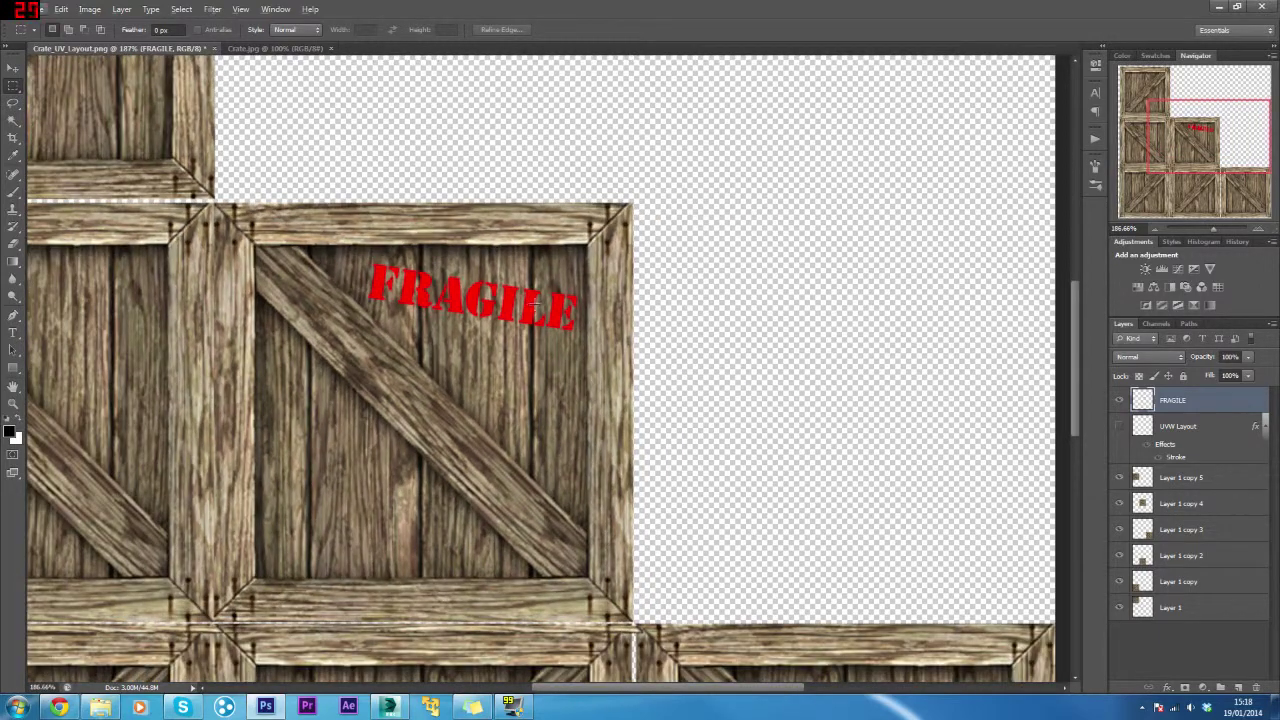
click(13, 66)
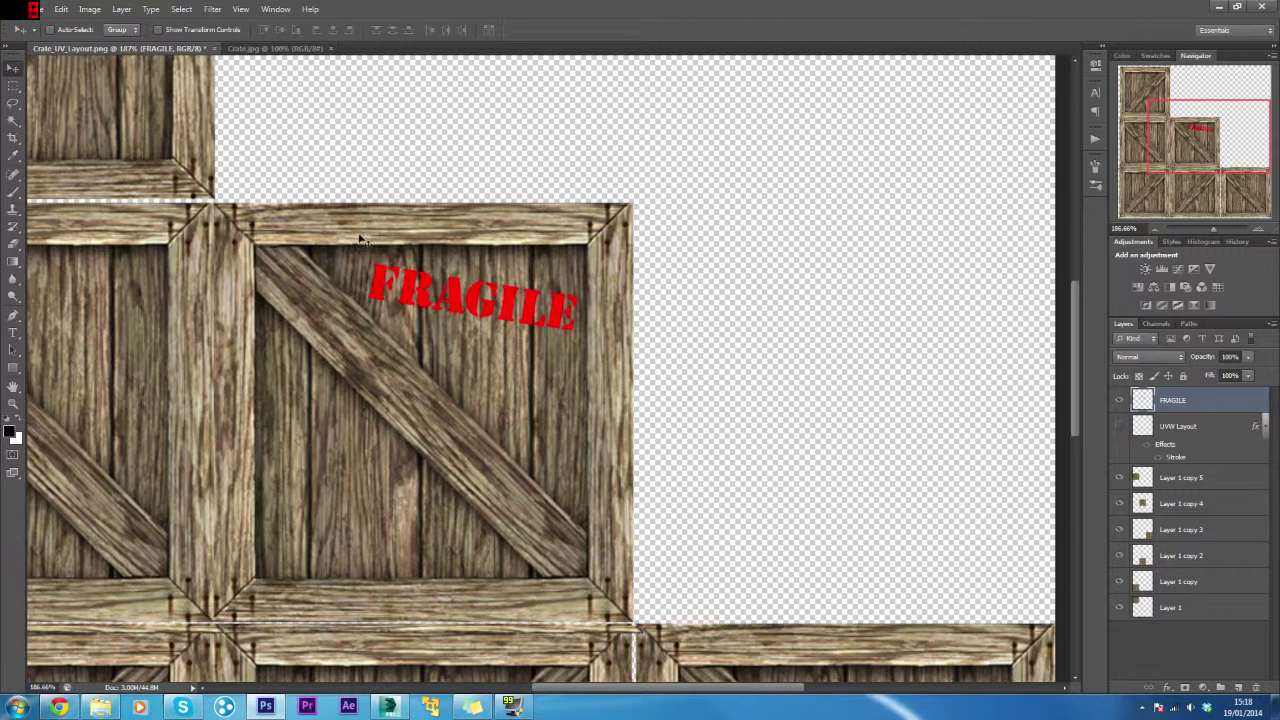
Add a Levels adjustment above the FRAGILE layer with output white at 125, clipped to affect only the lettering.
scroll(470, 240, up, 2)
scroll(470, 240, down, 1)
scroll(465, 340, up, 3)
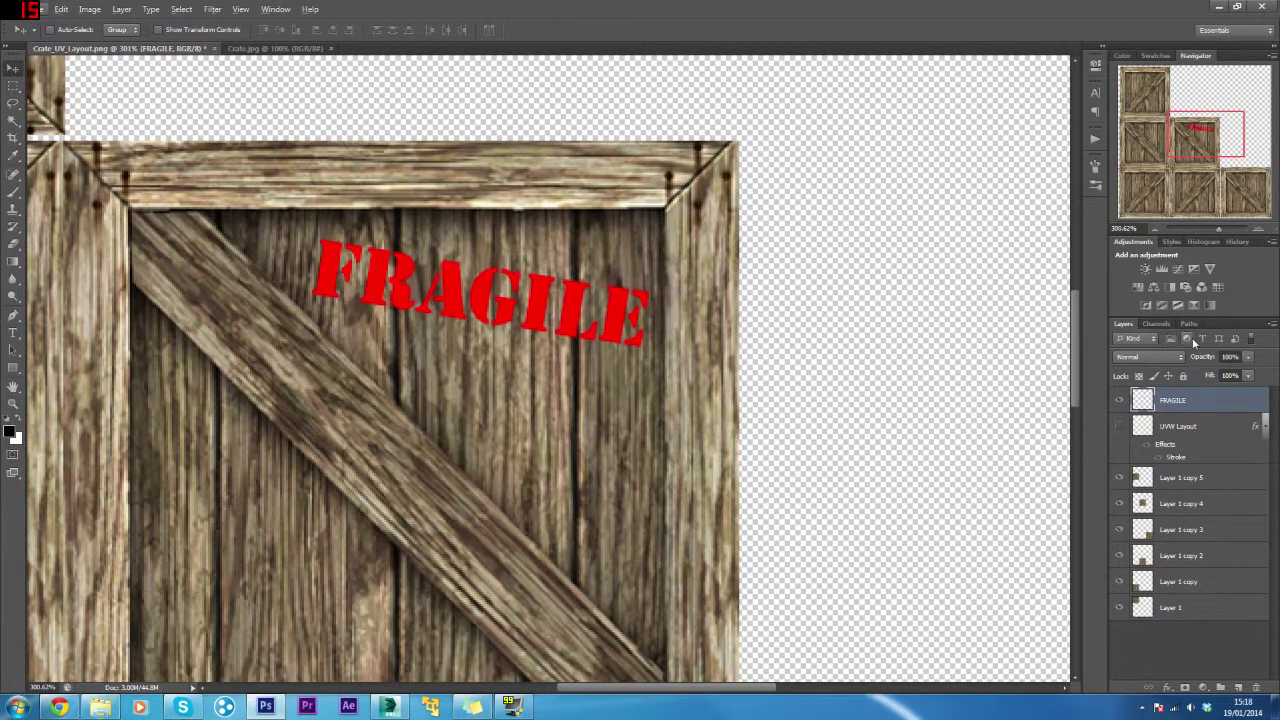
click(1160, 268)
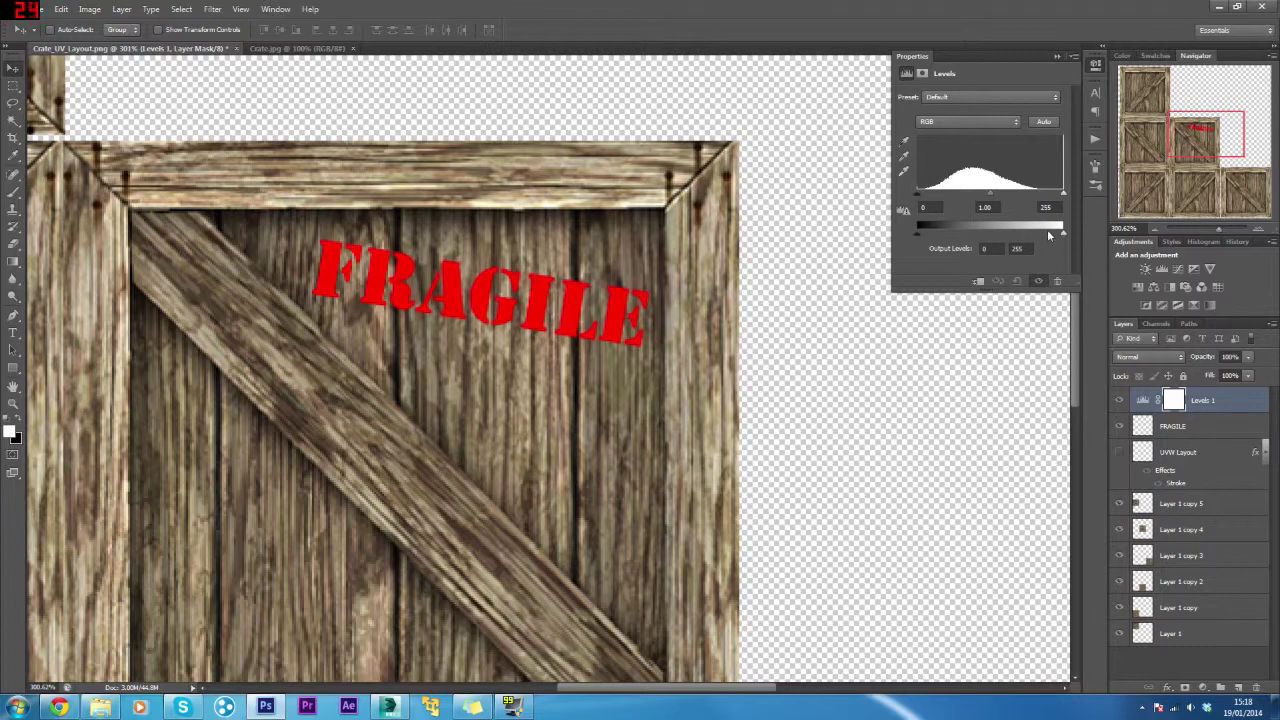
drag(1064, 236, 987, 238)
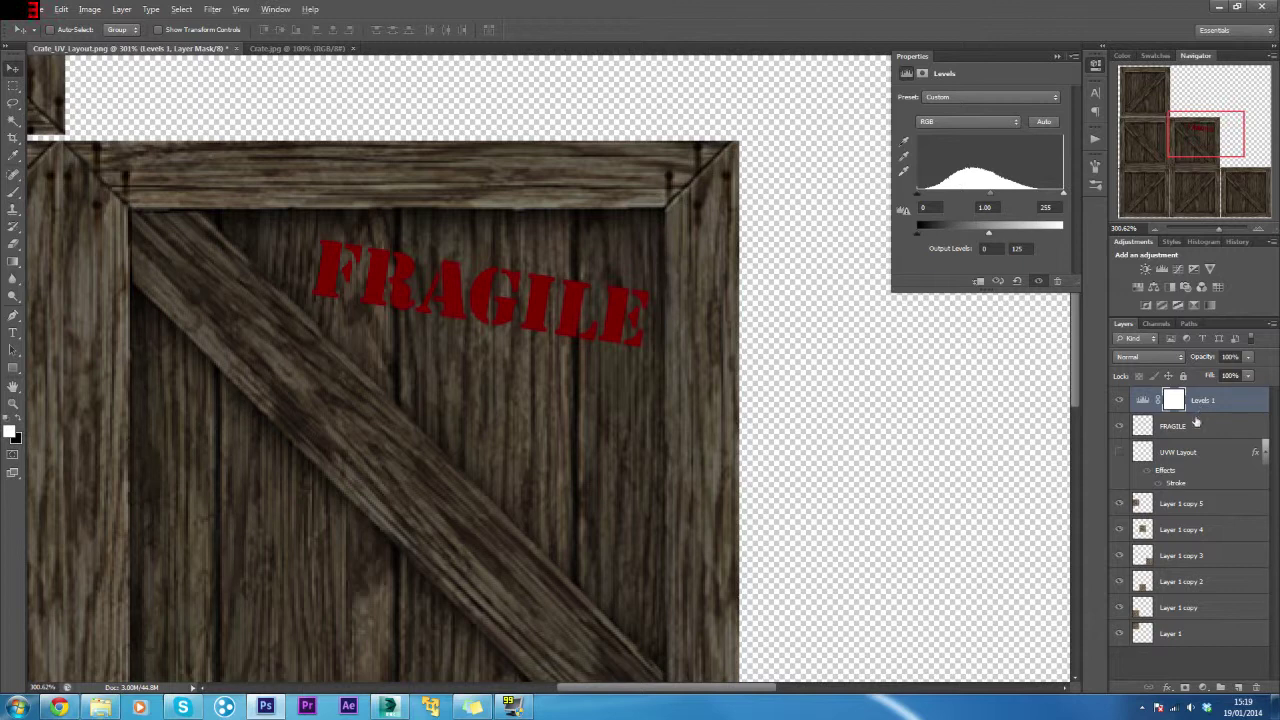
drag(1201, 410, 1201, 407)
alt+click(1201, 408)
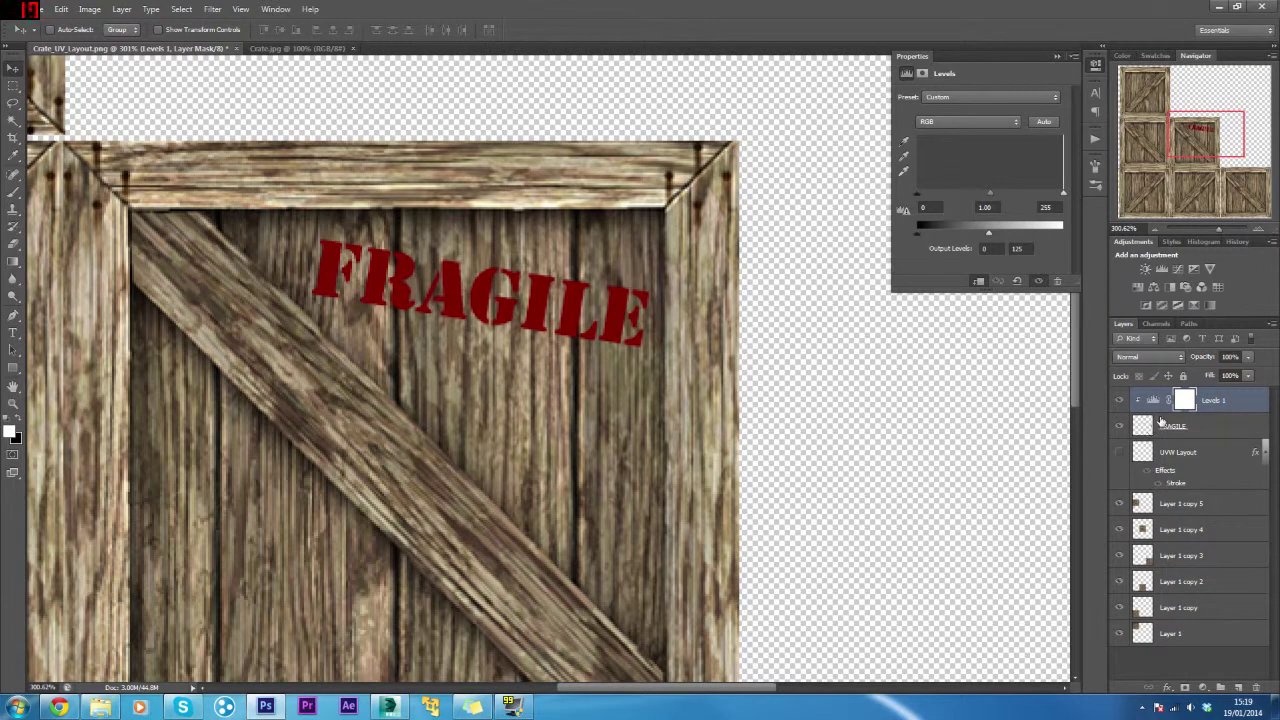
Set the output white level of the FRAGILE lettering's Levels adjustment to 162 and collapse its properties.
drag(991, 237, 1006, 236)
drag(1016, 233, 1010, 232)
scroll(836, 305, down, 3)
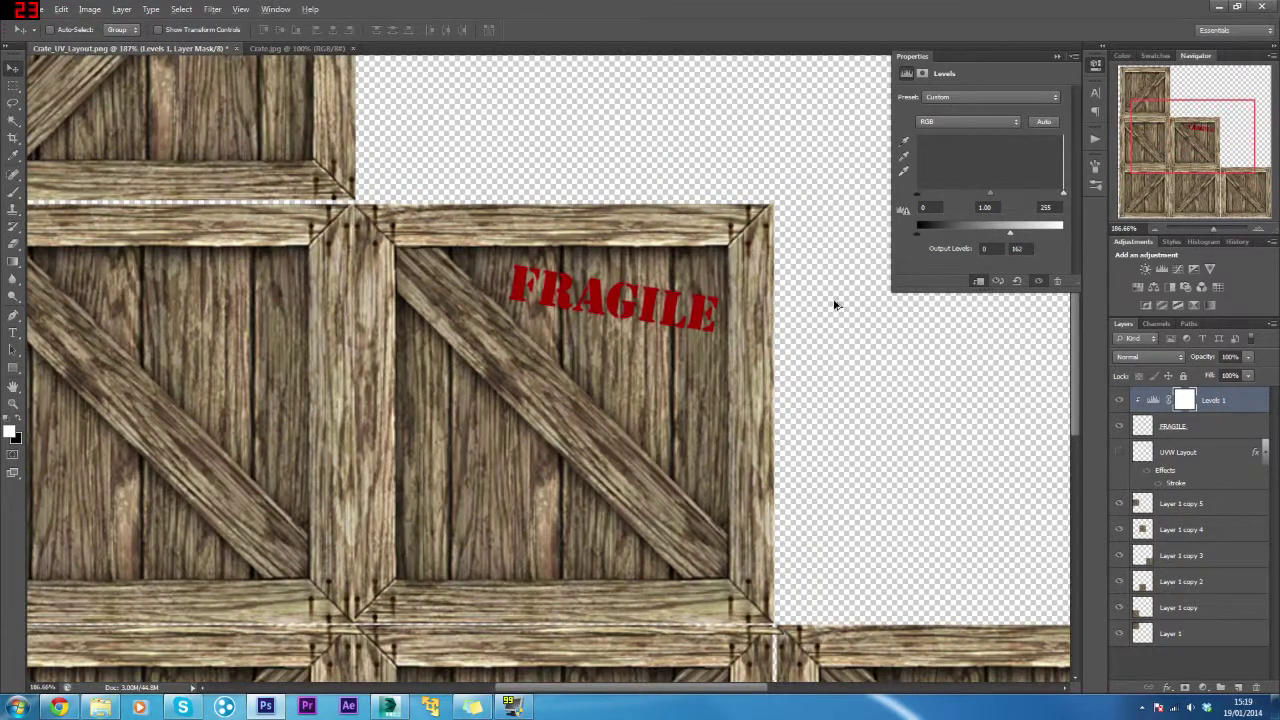
scroll(815, 290, down, 1)
click(1095, 68)
scroll(871, 220, down, 2)
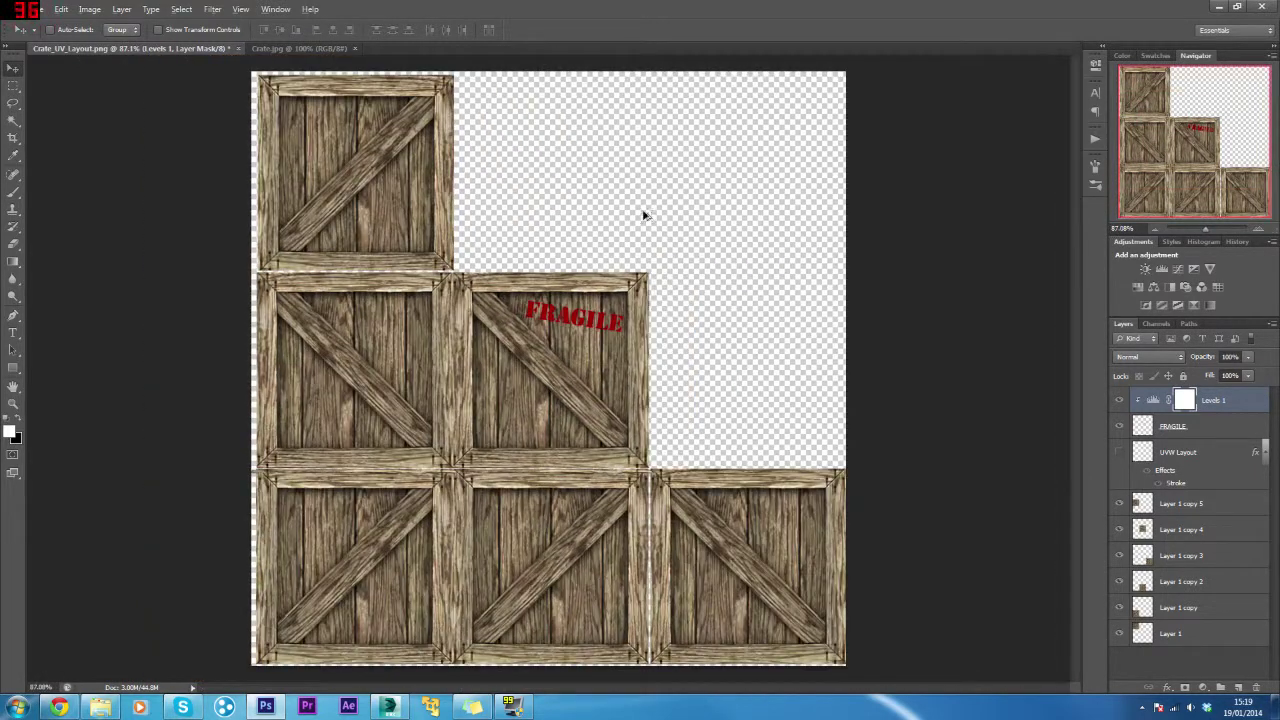
Save a Targa copy of the texture over the existing TextureMap2.tga at 24 bits/pixel.
click(40, 10)
click(100, 167)
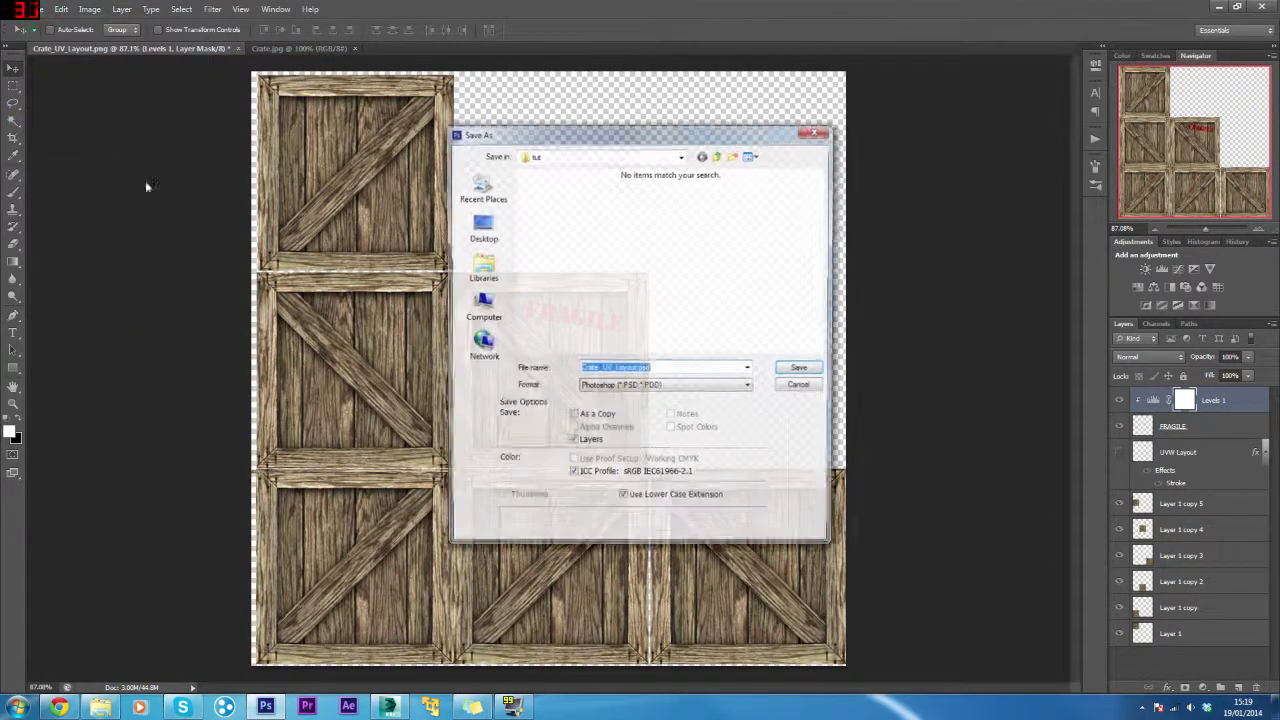
click(590, 387)
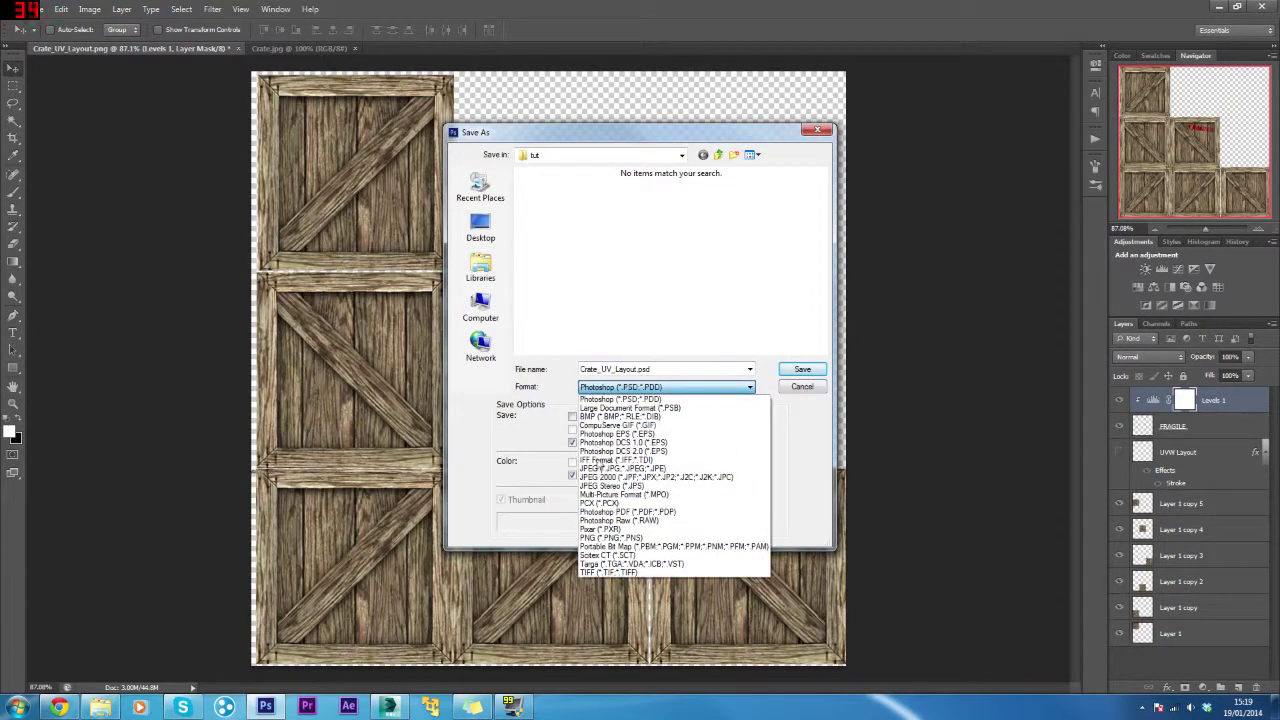
click(598, 564)
click(620, 210)
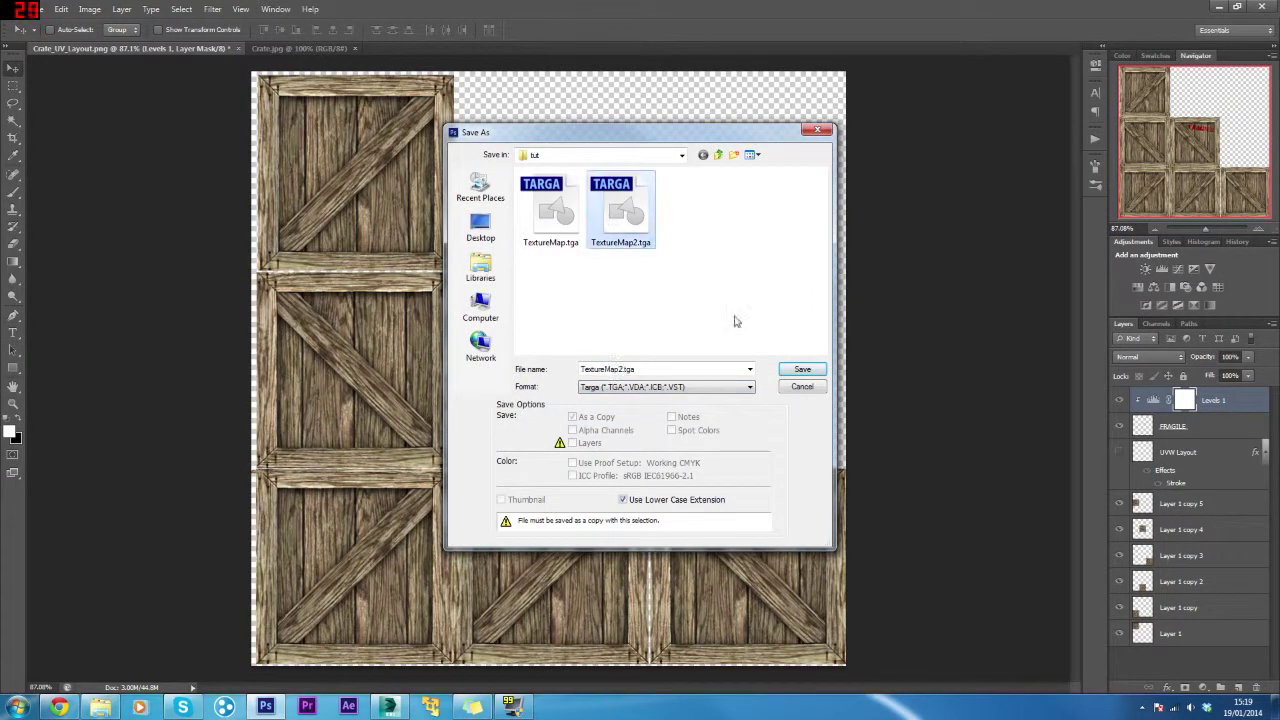
click(814, 370)
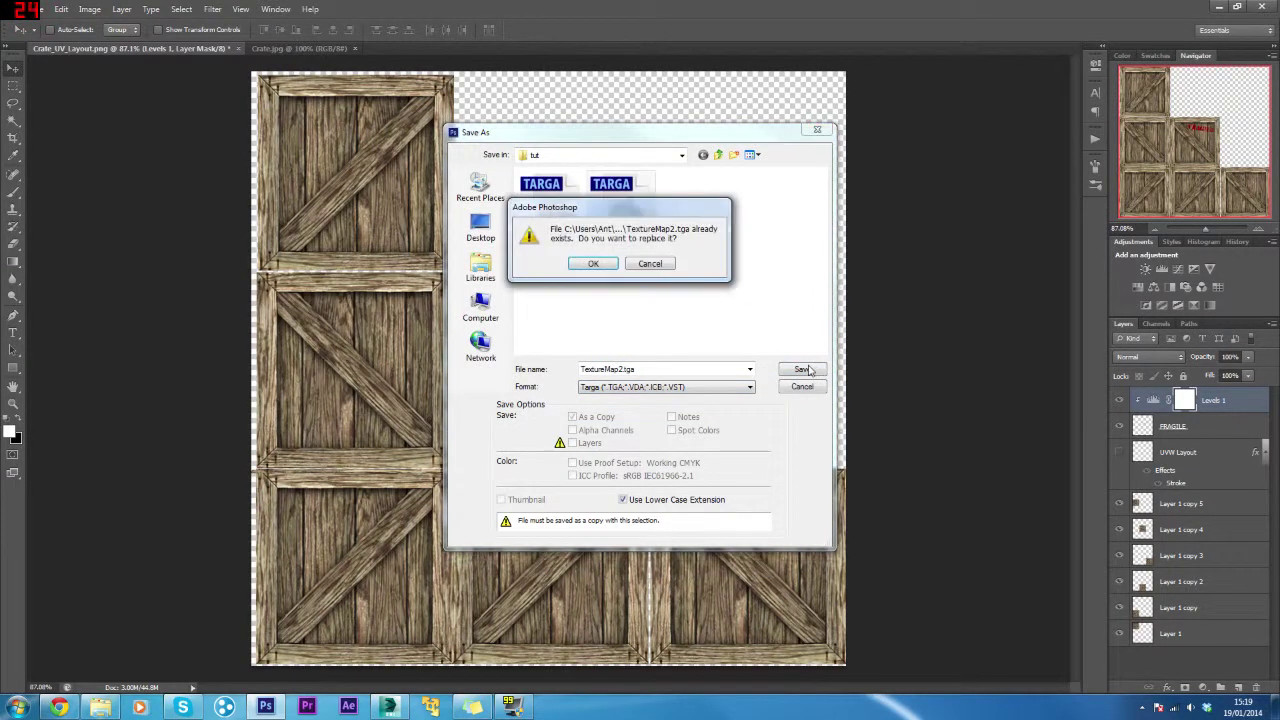
click(594, 265)
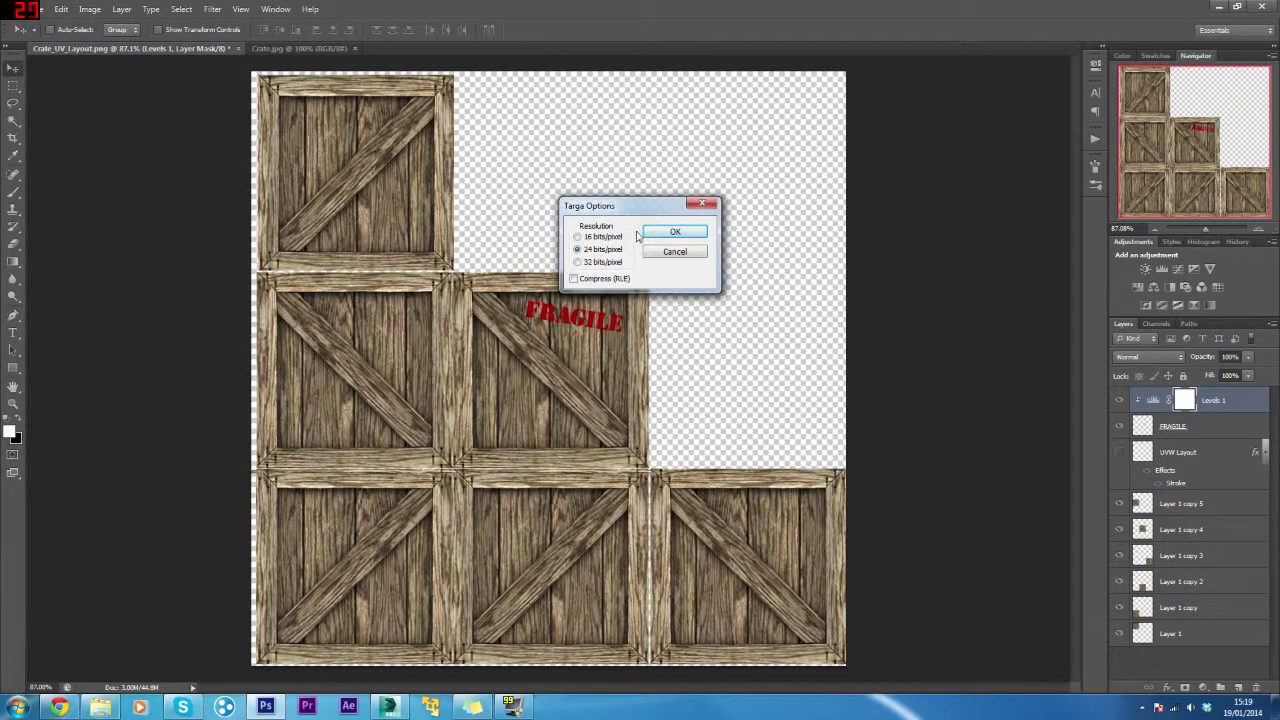
click(674, 232)
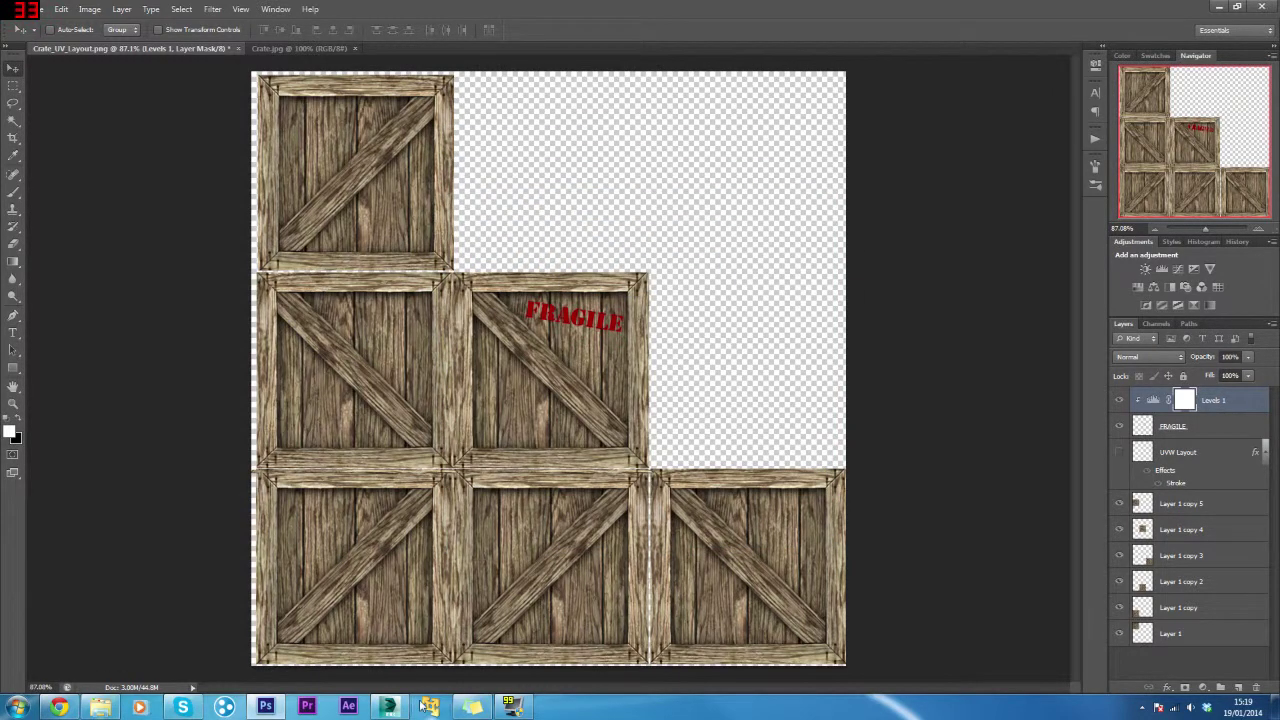
Switch to 3ds Max and examine the FRAGILE stencil on the textured crate from several angles and close up.
click(388, 706)
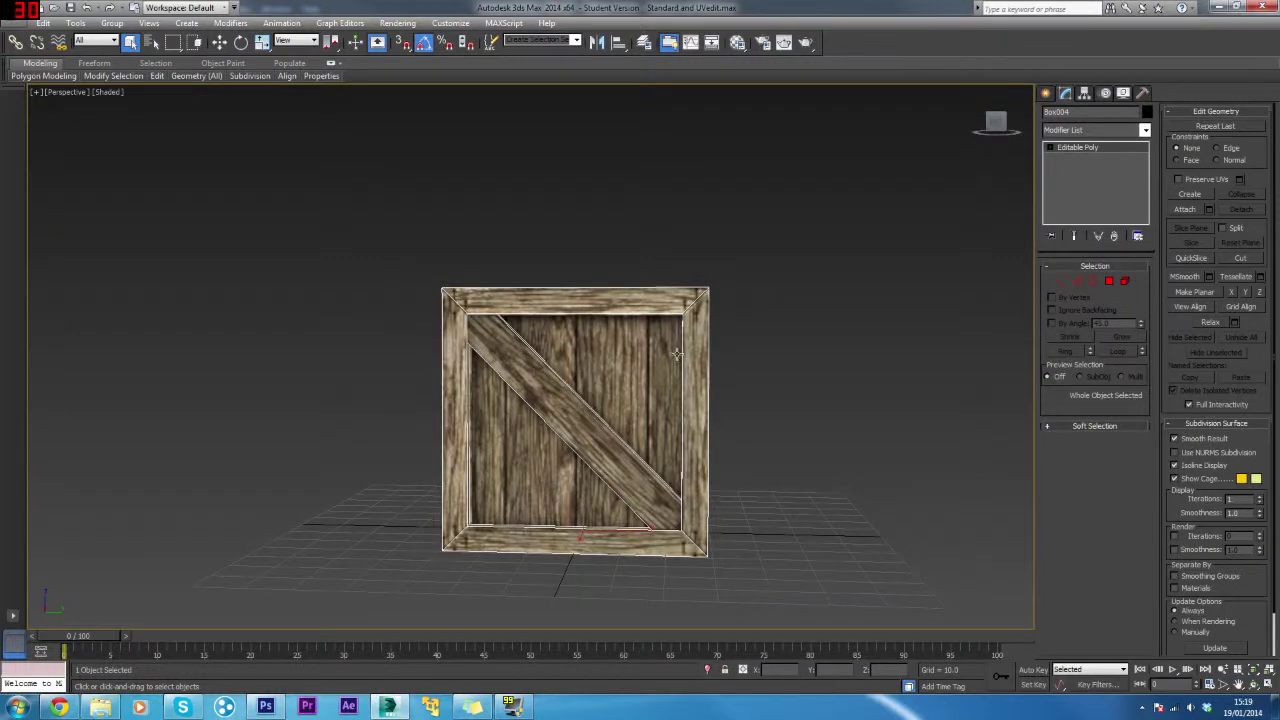
drag(668, 374, 820, 358)
click(821, 358)
drag(725, 405, 760, 370)
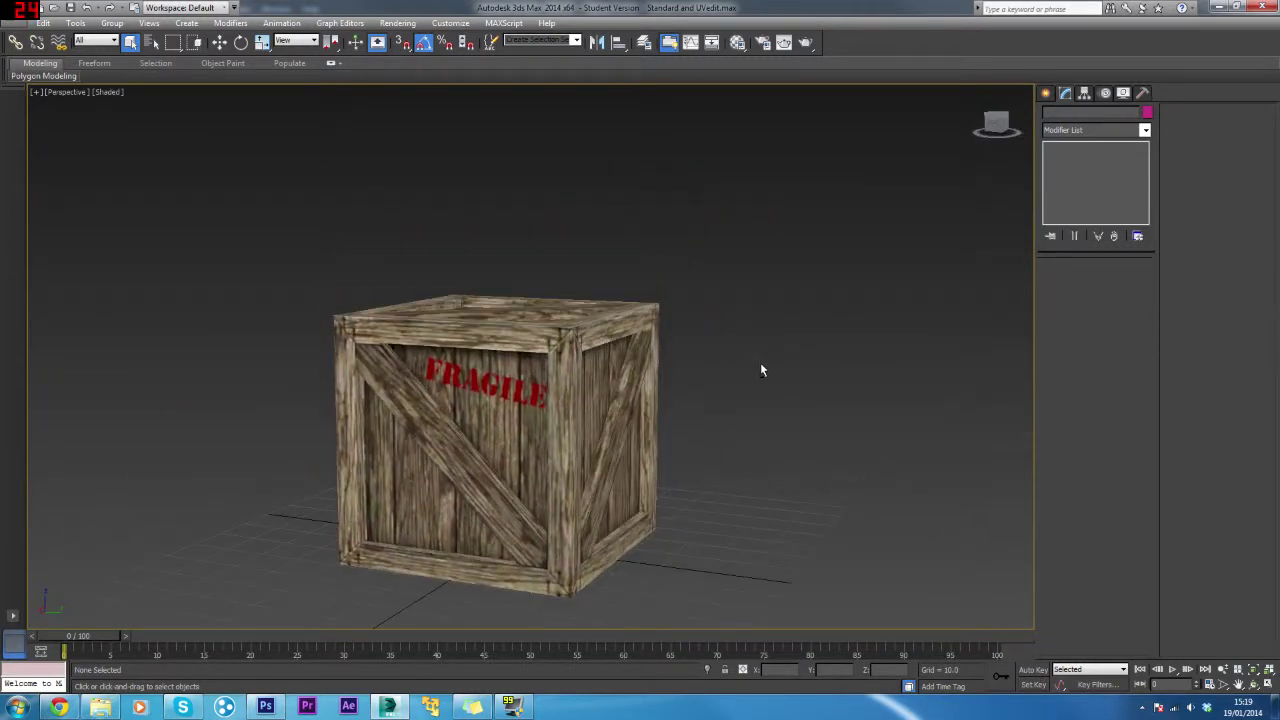
click(564, 366)
key(z)
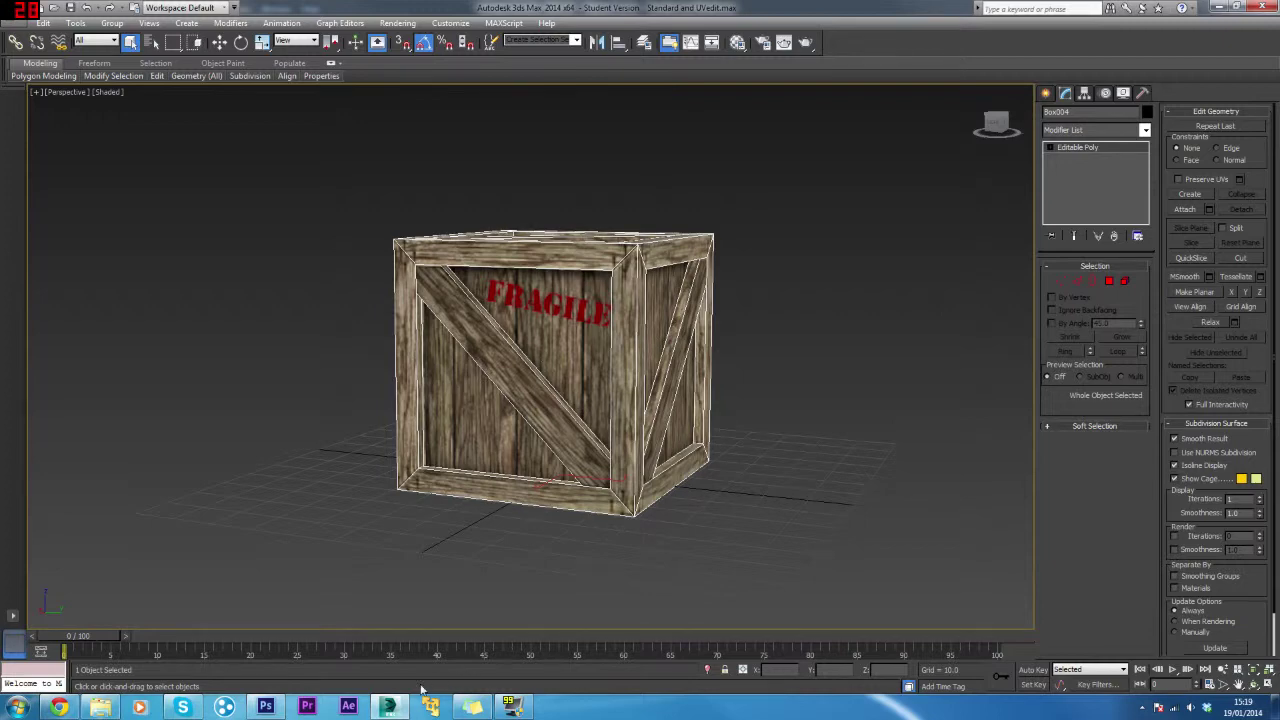
click(265, 707)
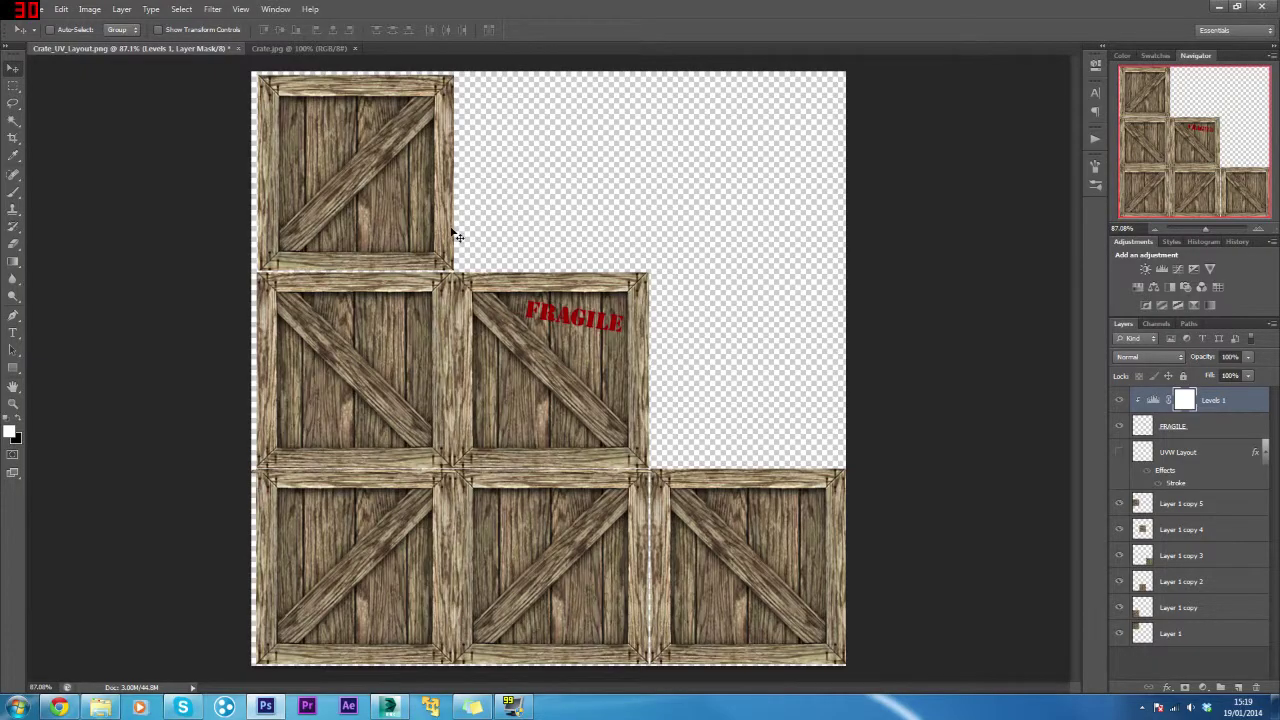
click(265, 707)
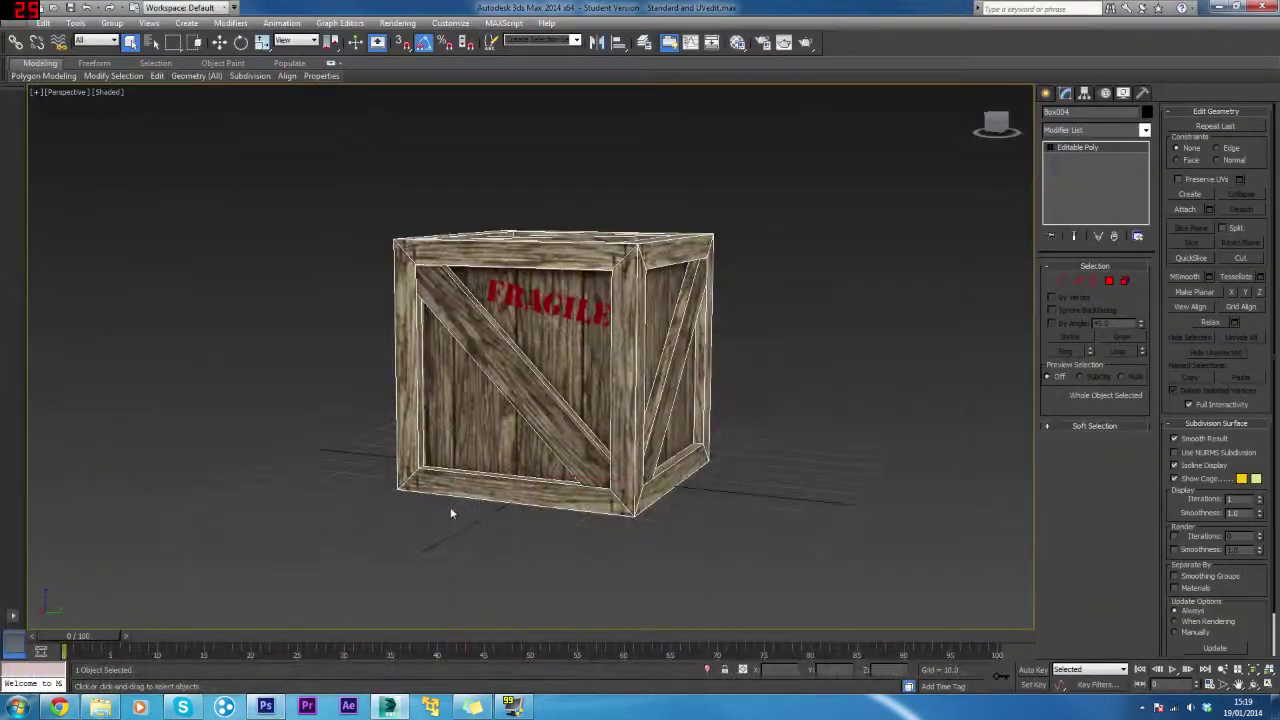
drag(448, 513, 533, 331)
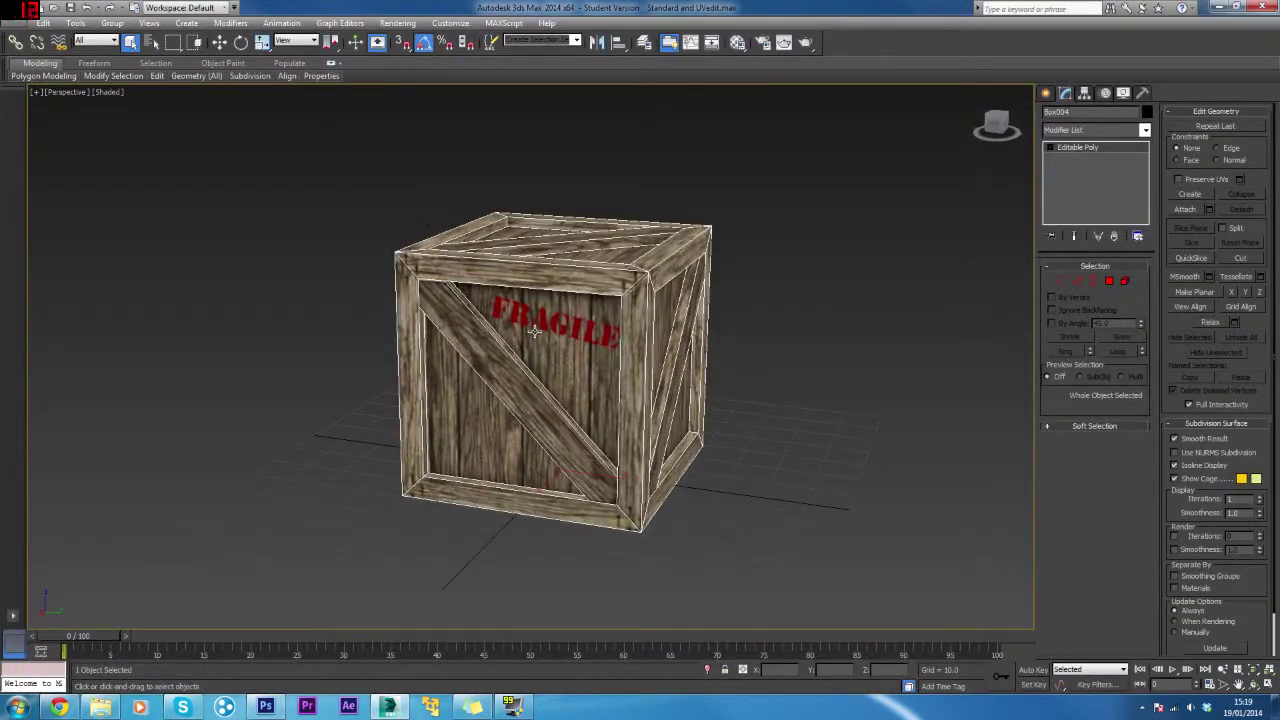
scroll(533, 331, up, 5)
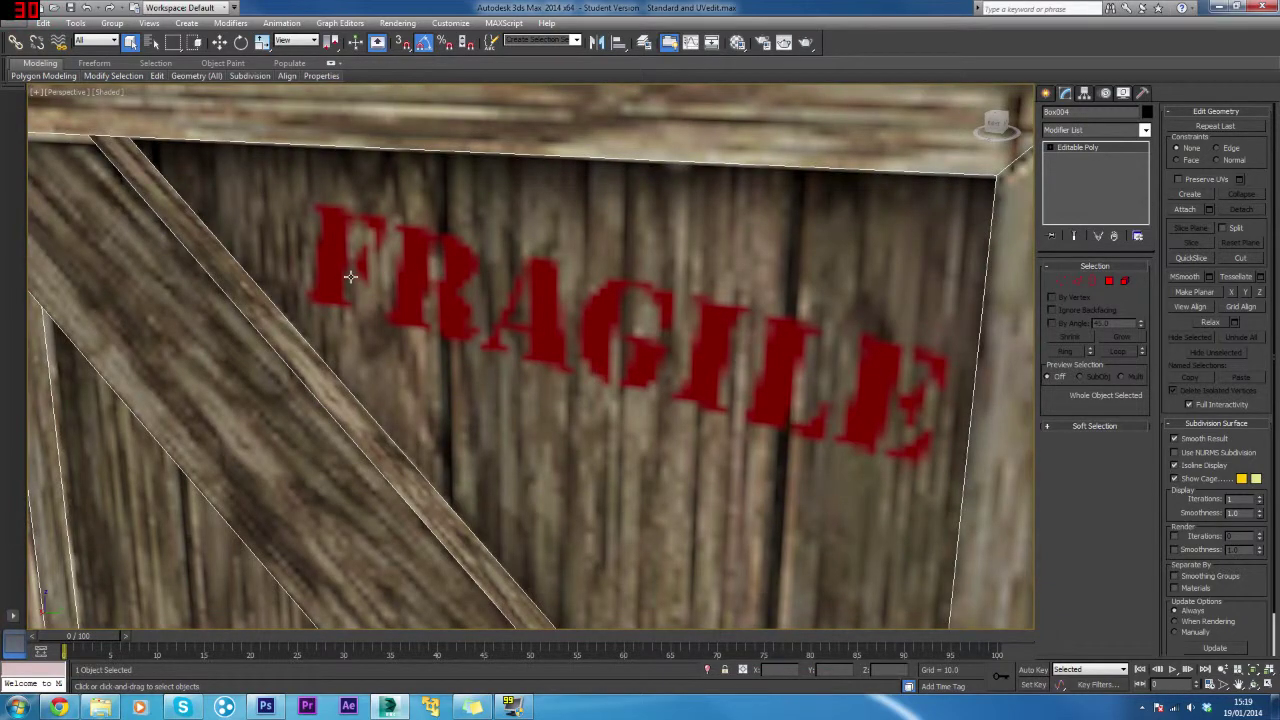
scroll(714, 371, down, 5)
scroll(716, 371, up, 5)
scroll(716, 371, down, 5)
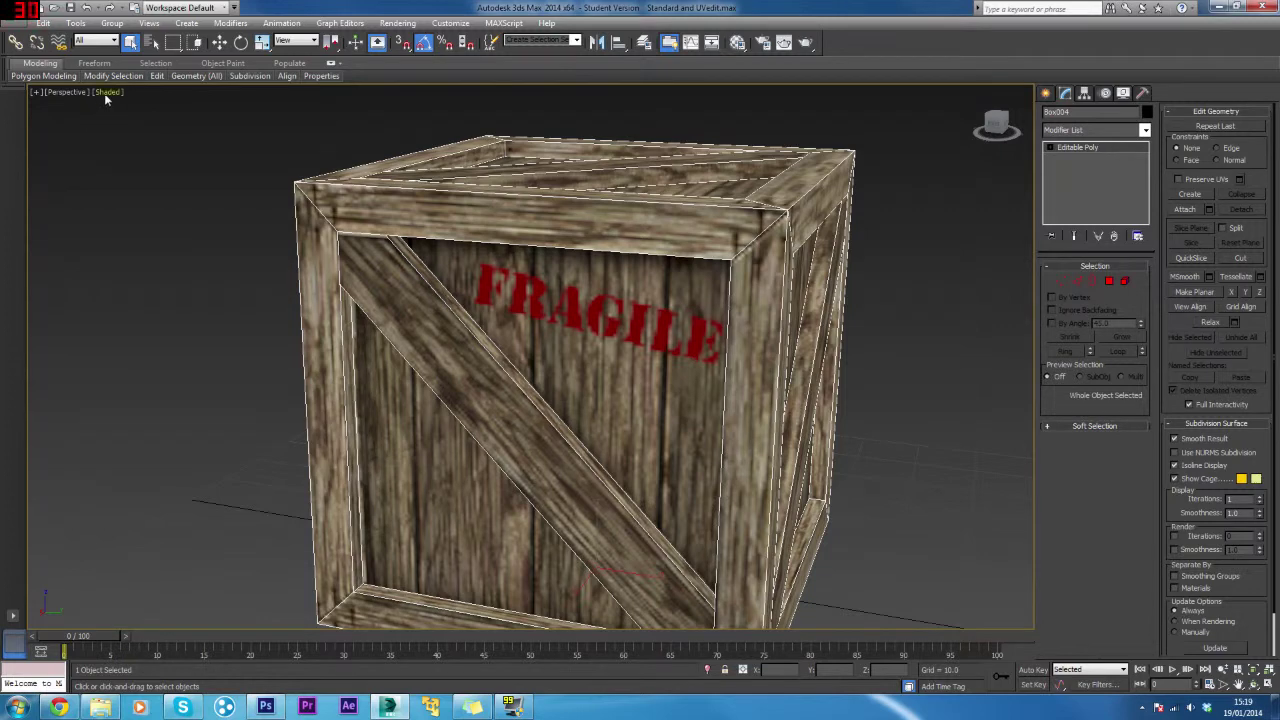
Set the perspective viewport to show Realistic Materials with Maps and deselect the crate.
click(106, 93)
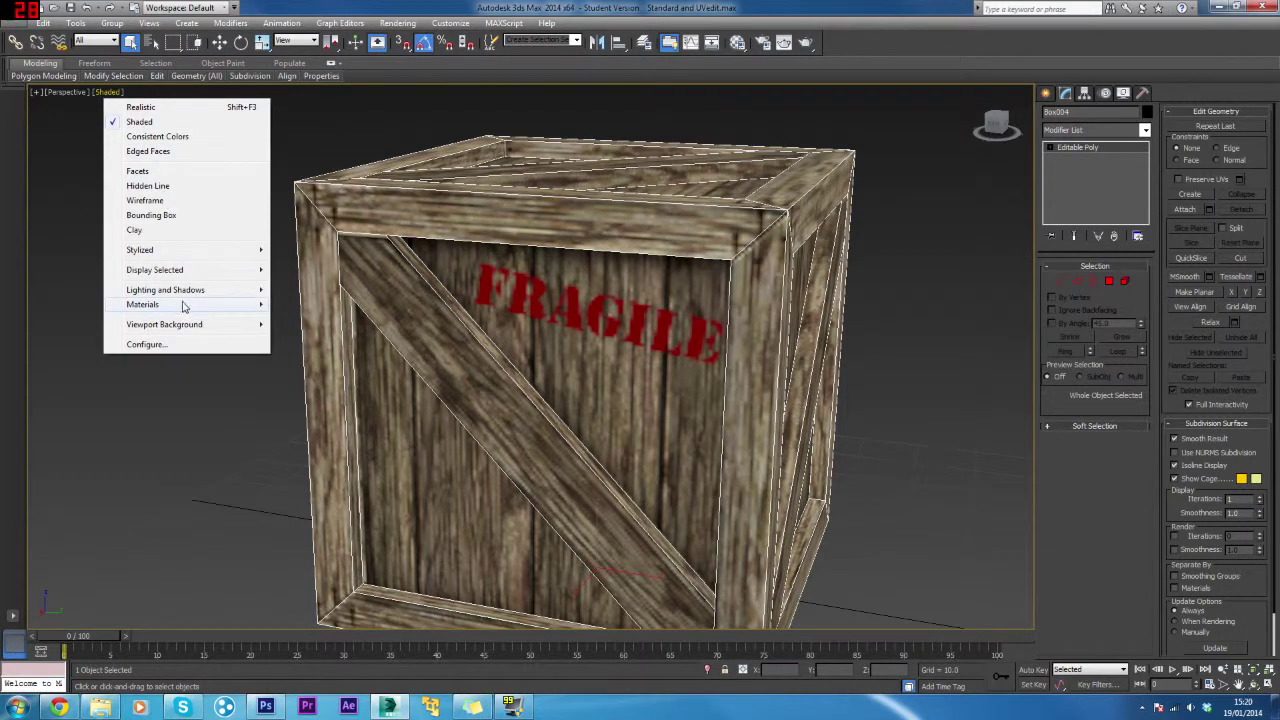
mouse_move(184, 306)
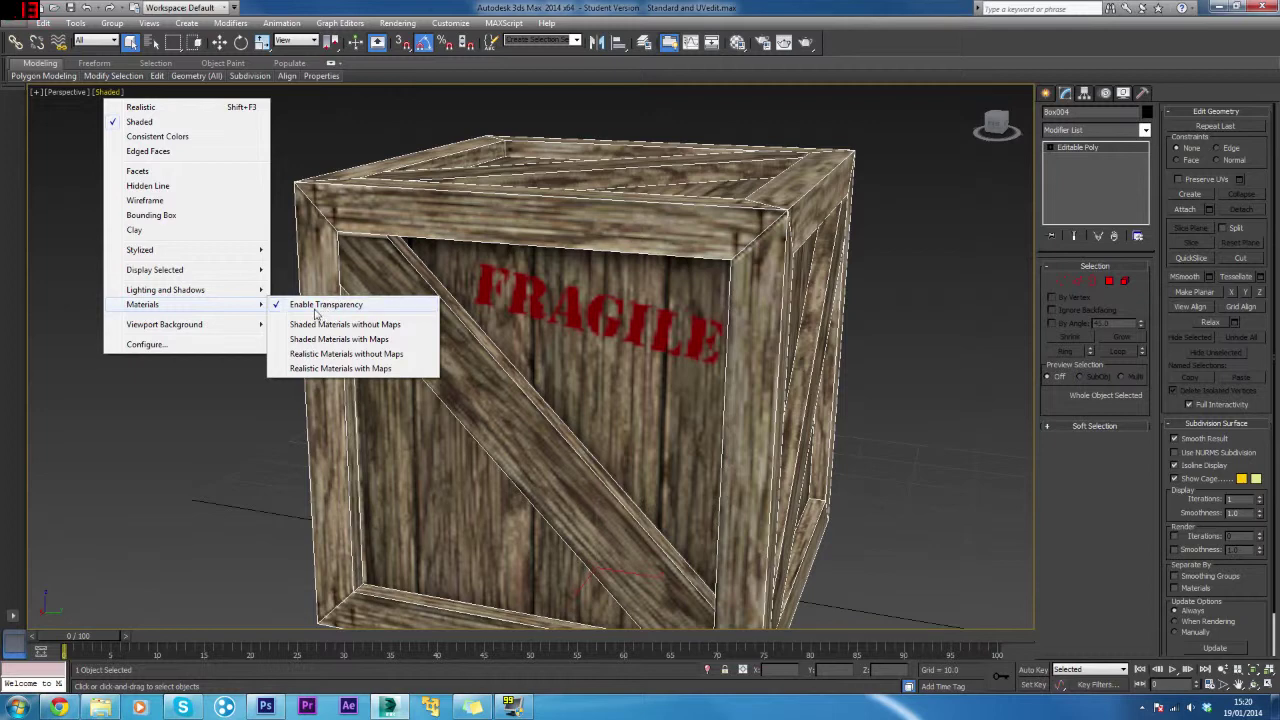
click(342, 369)
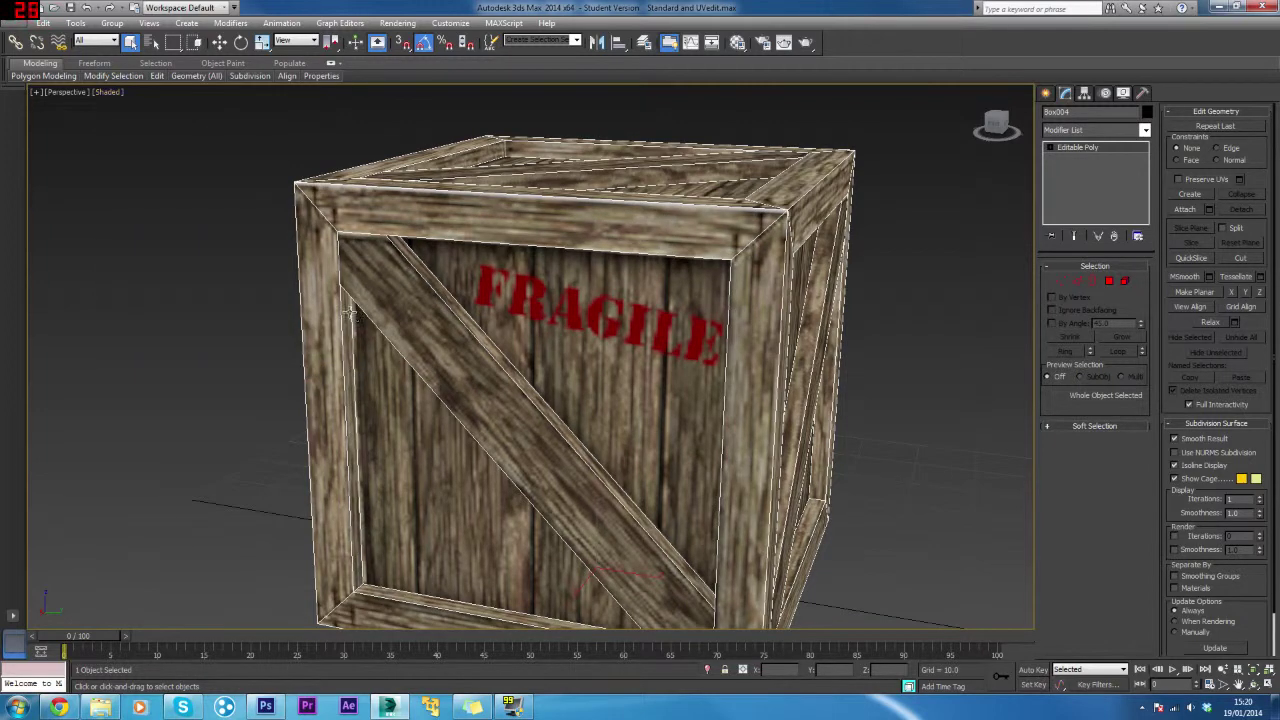
click(895, 255)
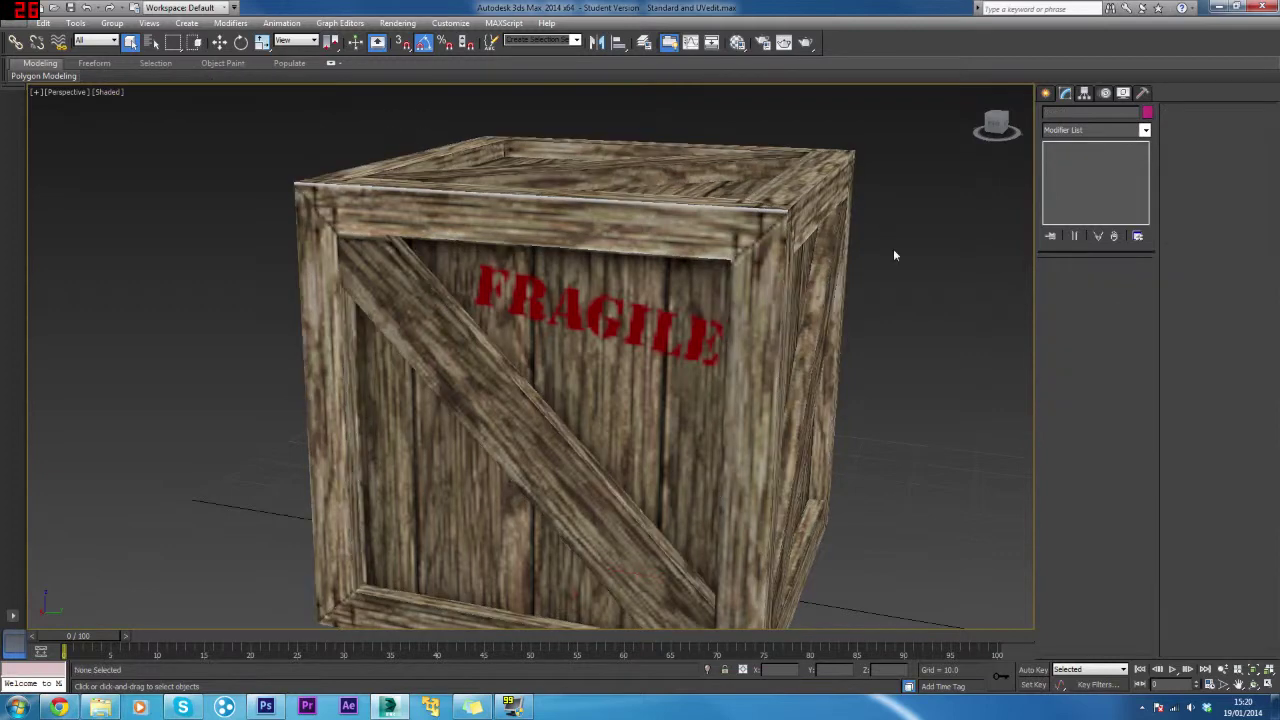
Examine the crate's texture sharpness and its sides in the viewport, both close up and as a whole.
scroll(730, 278, up, 5)
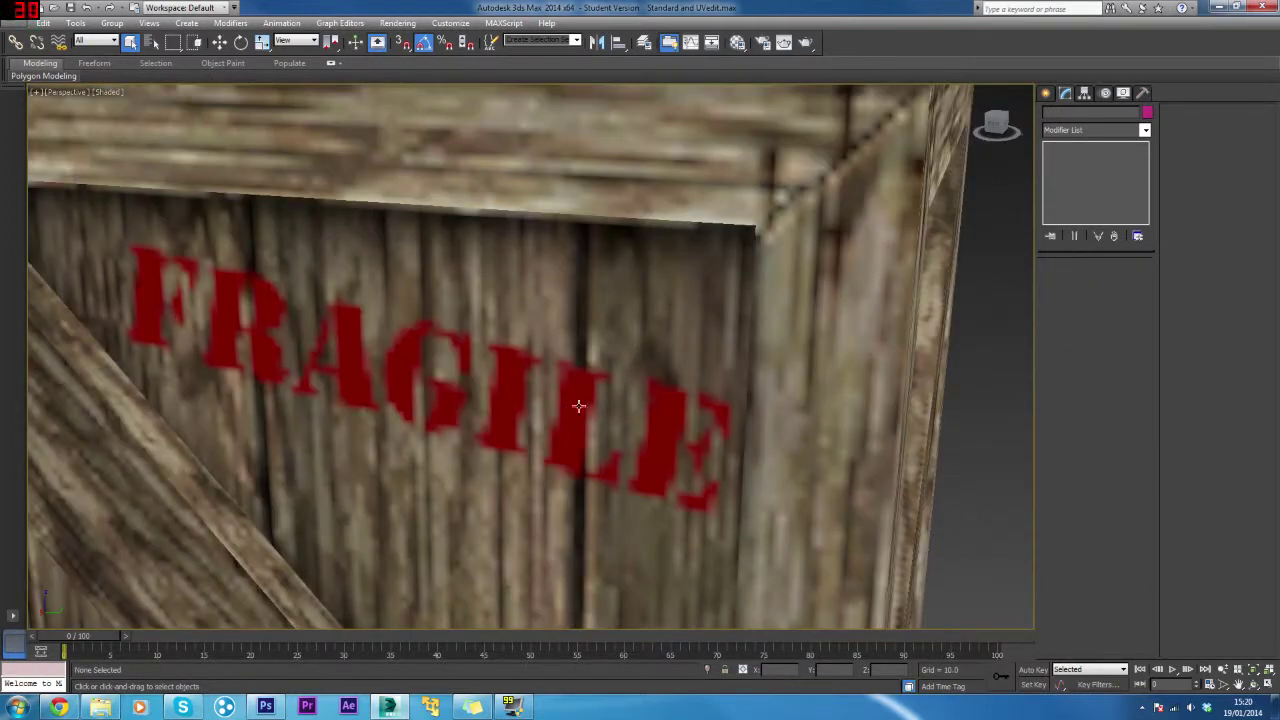
scroll(578, 406, down, 10)
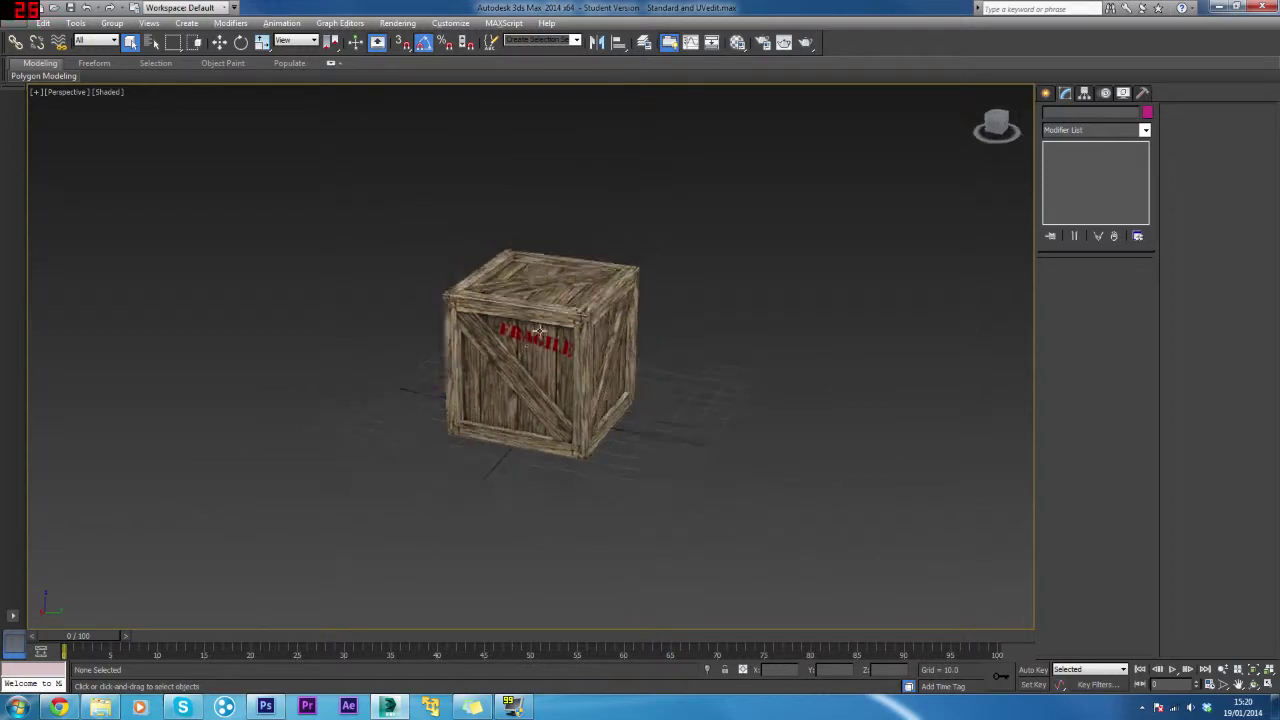
key(z)
click(568, 264)
drag(568, 264, 590, 283)
click(751, 231)
click(438, 348)
drag(408, 364, 530, 318)
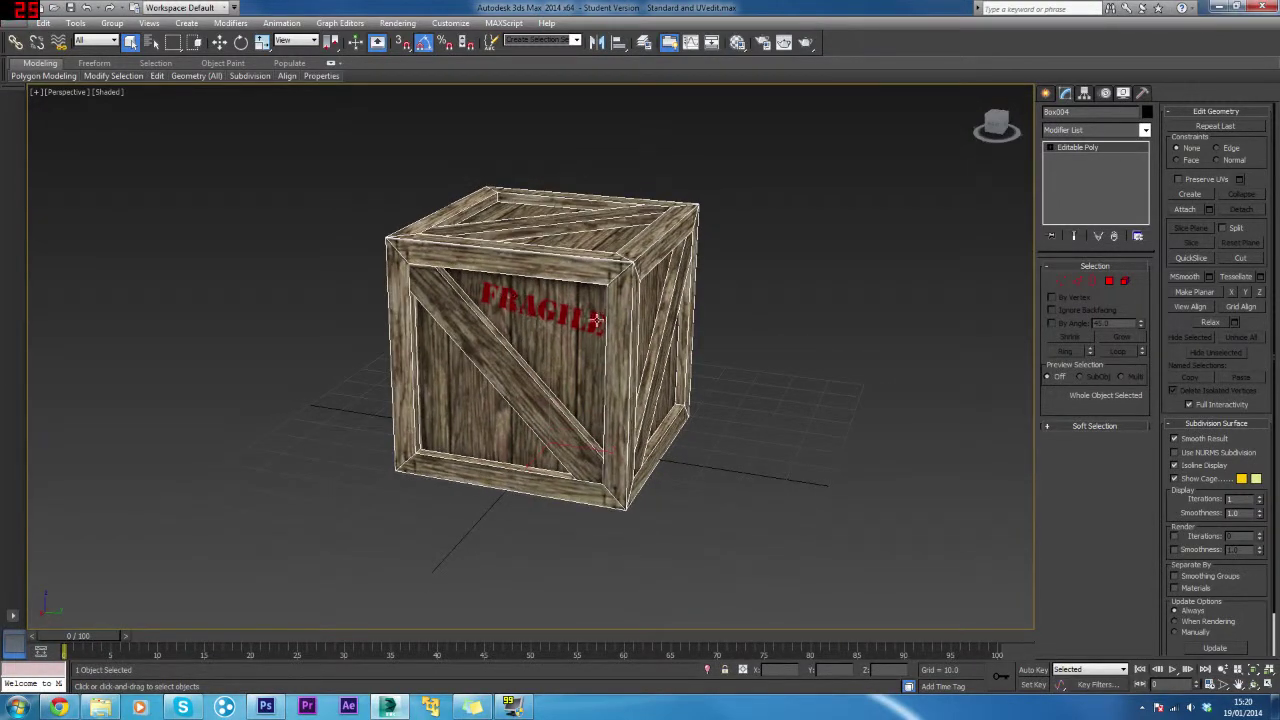
drag(688, 261, 567, 293)
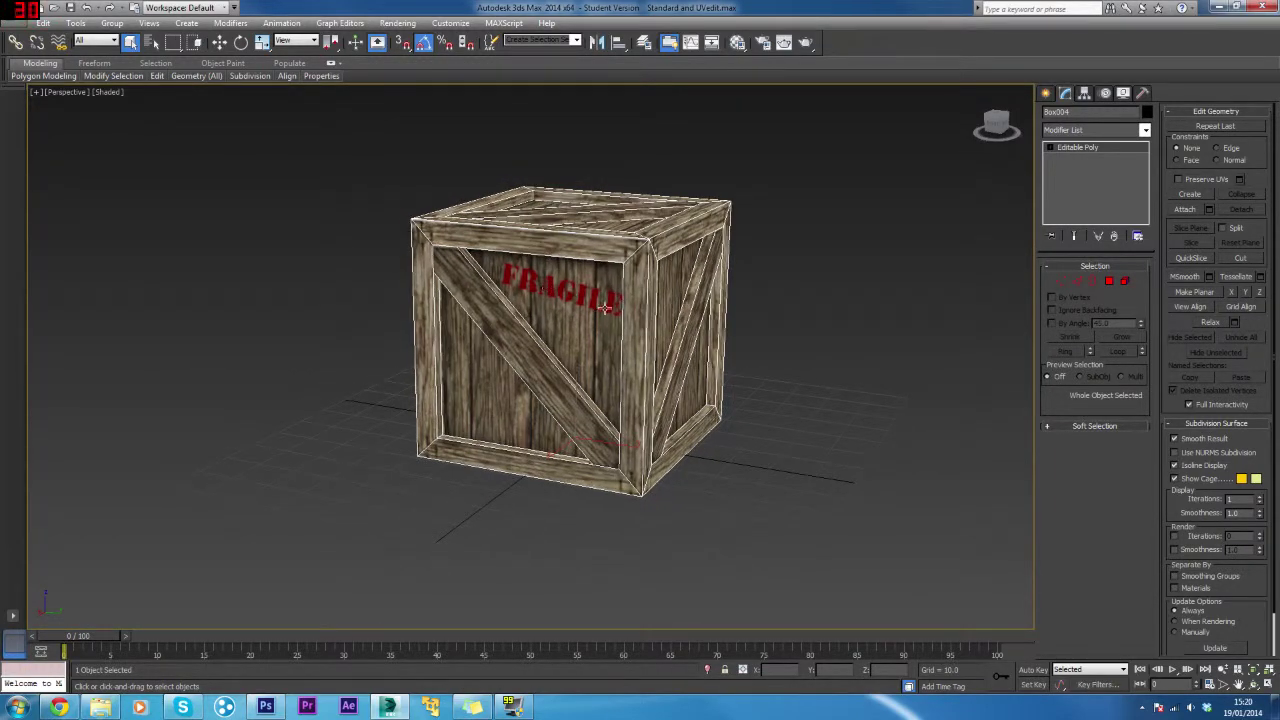